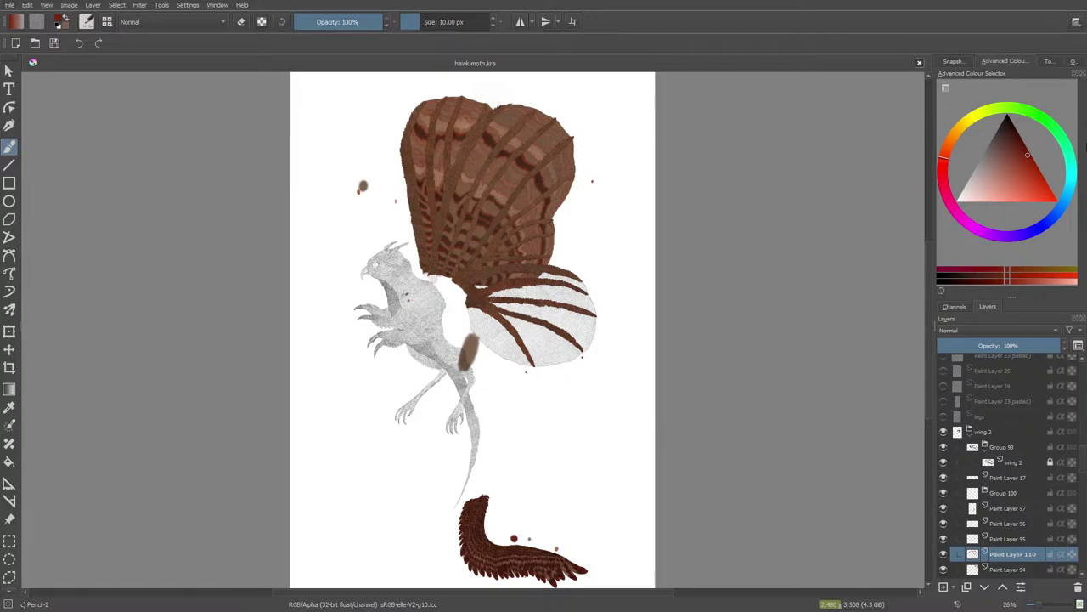
# - Examine the brown moth wing, its scaled veins and the red-tipped feathered wing at the lower end of the page as reference
pyautogui.scroll(3, 652, 416)
pyautogui.scroll(-3, 318, 271)
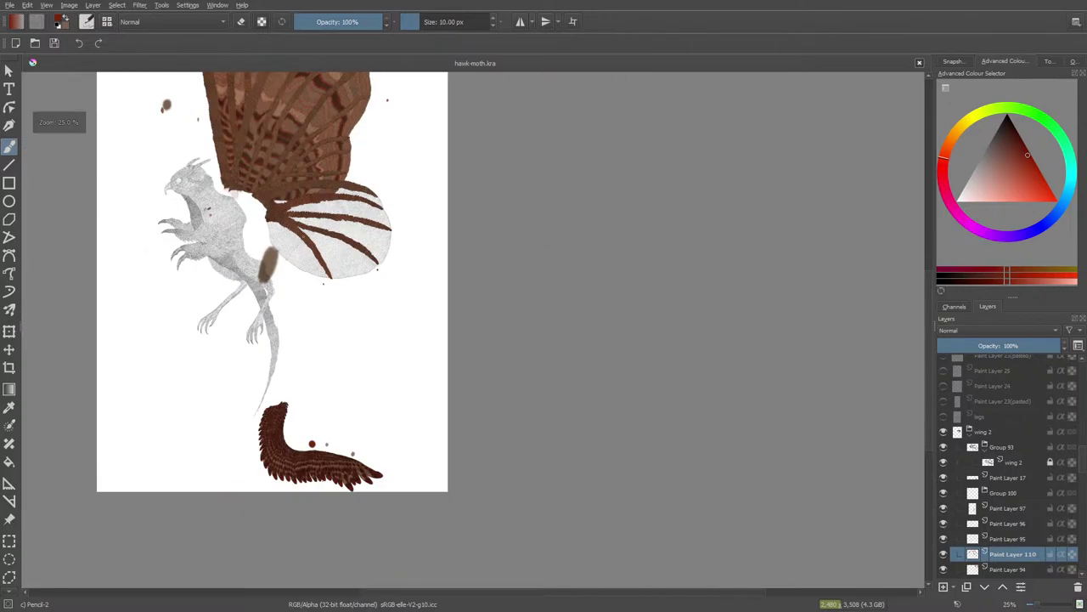
pyautogui.scroll(3, 197, 128)
pyautogui.scroll(1, 579, 232)
pyautogui.scroll(3, 657, 309)
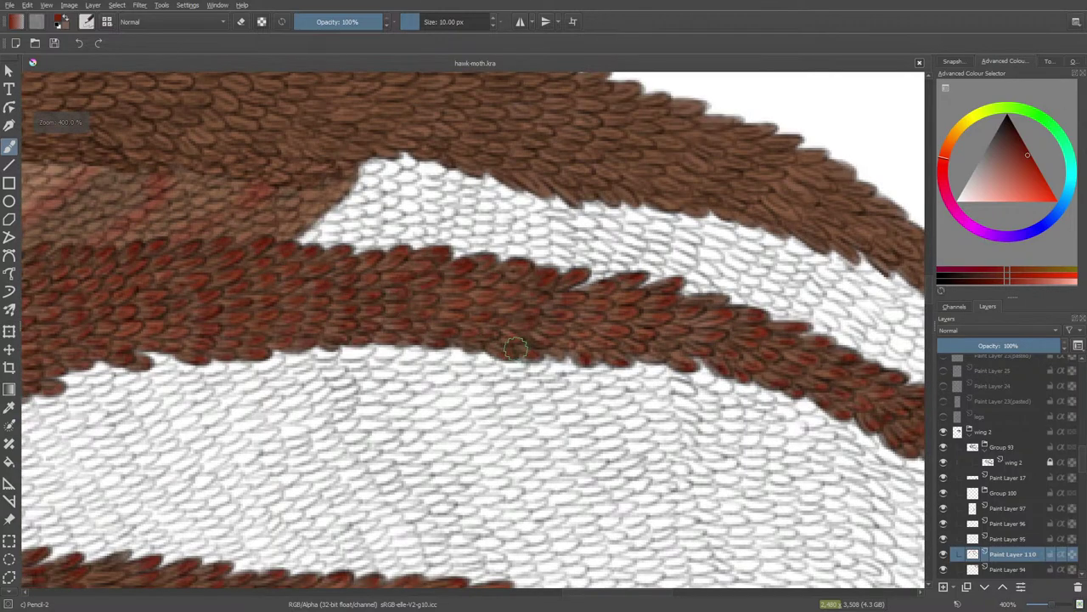
pyautogui.scroll(-5, 510, 322)
pyautogui.scroll(5, 295, 343)
pyautogui.scroll(5, 295, 343)
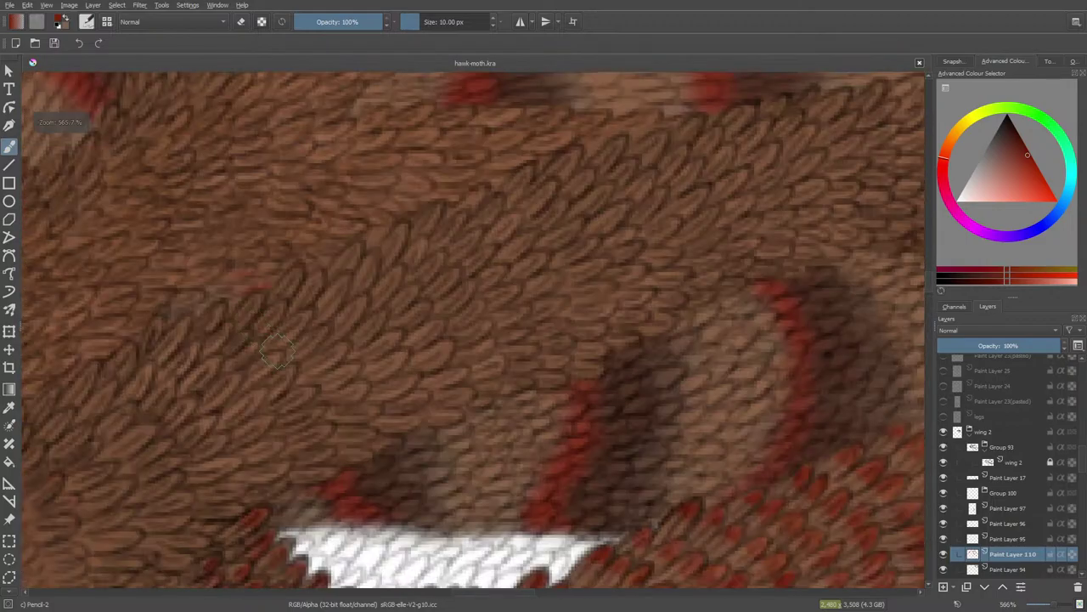
pyautogui.scroll(-2, 280, 355)
pyautogui.scroll(-2, 660, 323)
pyautogui.scroll(6, 632, 349)
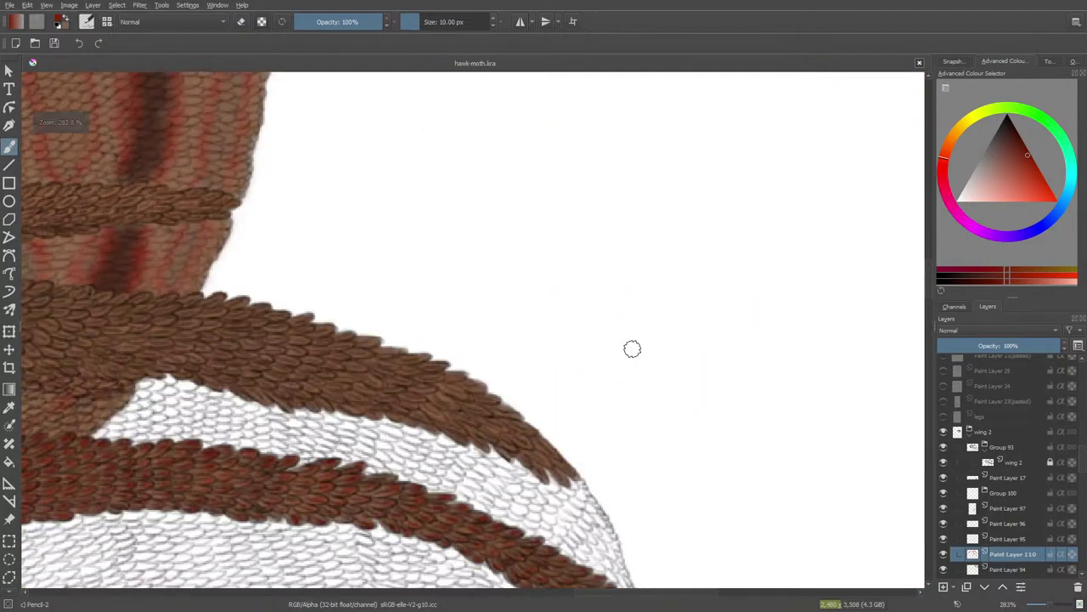
pyautogui.scroll(-8, 448, 401)
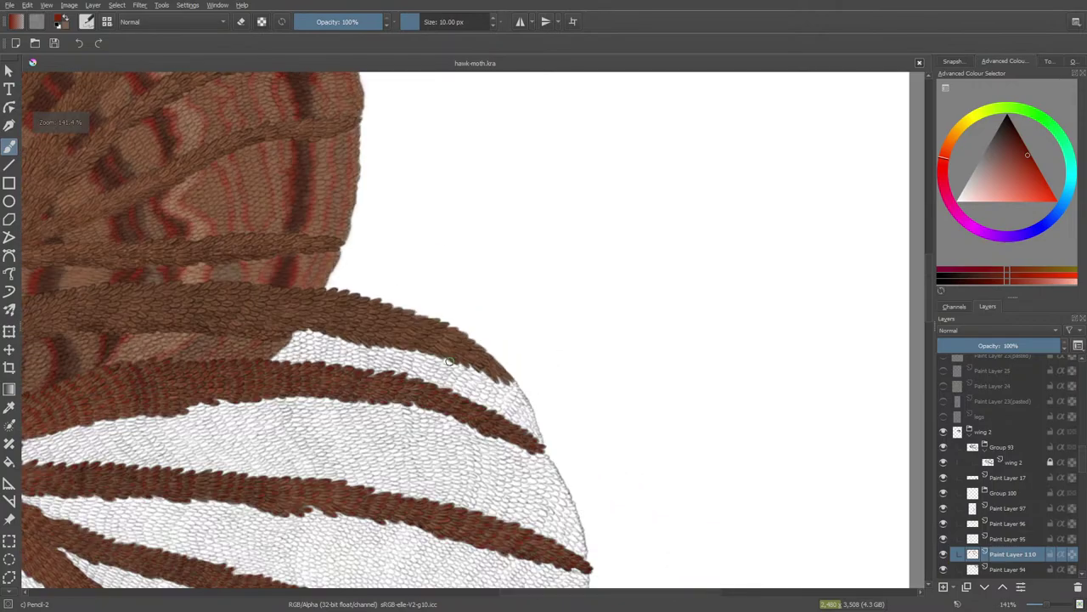
pyautogui.scroll(-1, 271, 382)
pyautogui.scroll(-2, 272, 381)
pyautogui.scroll(4, 190, 369)
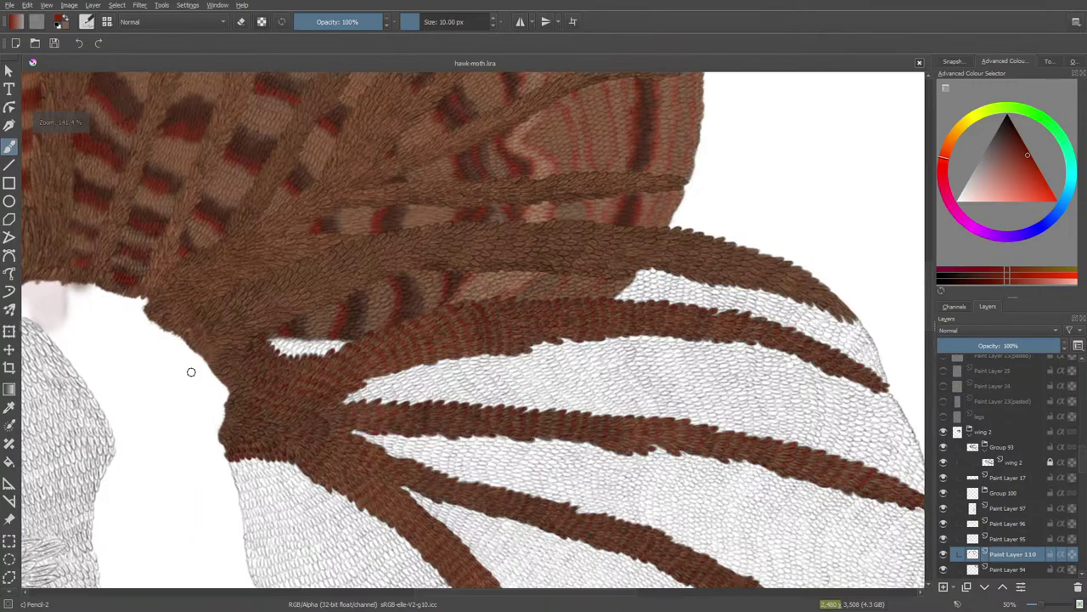
pyautogui.scroll(-6, 224, 374)
pyautogui.scroll(11, 233, 435)
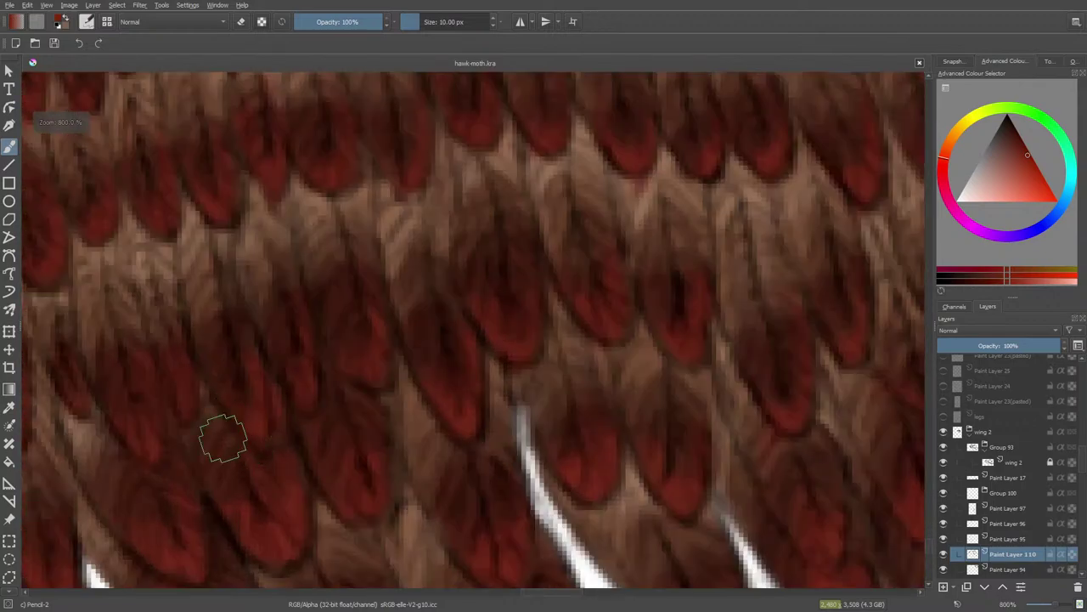
pyautogui.scroll(-12, 168, 369)
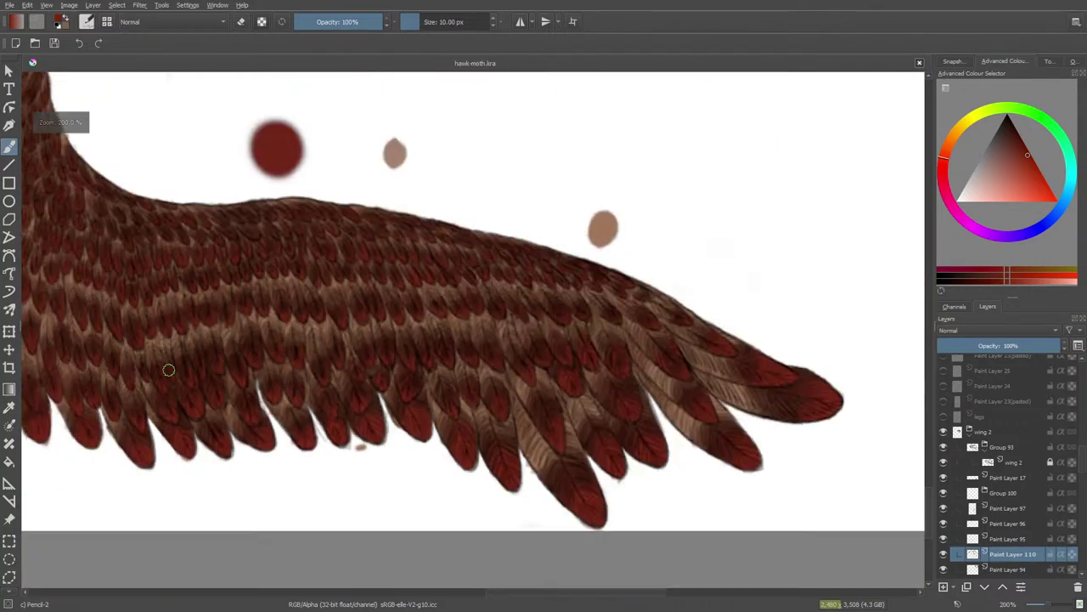
pyautogui.scroll(2, 168, 370)
pyautogui.scroll(10, 258, 368)
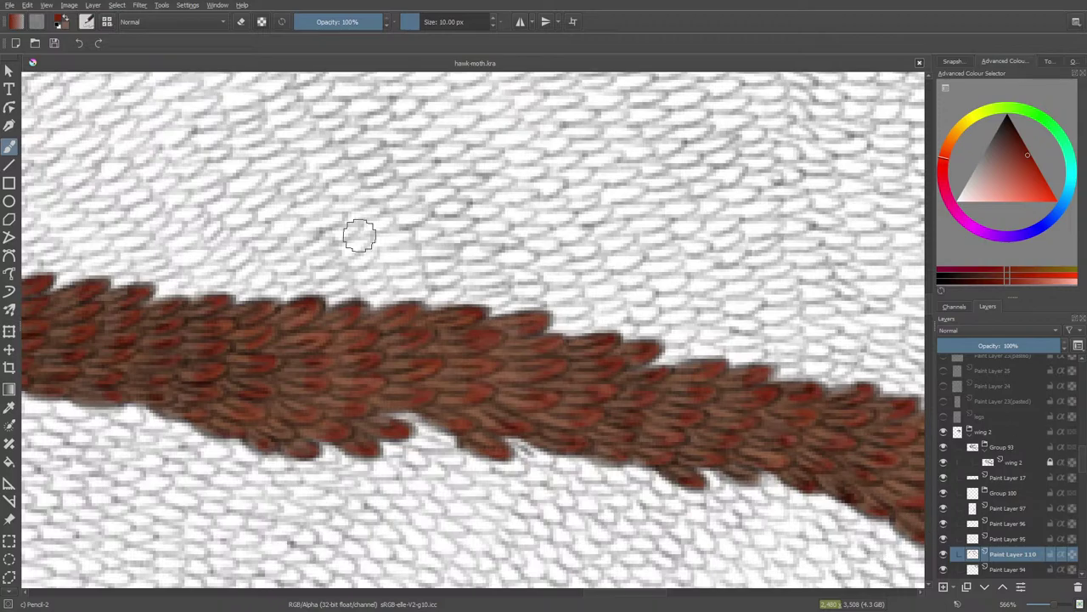
# - Examine the hind wing's plain brown top vein up to its outer end, comparing it with the red-tipped vein below
pyautogui.scroll(-8, 580, 412)
pyautogui.scroll(2, 428, 221)
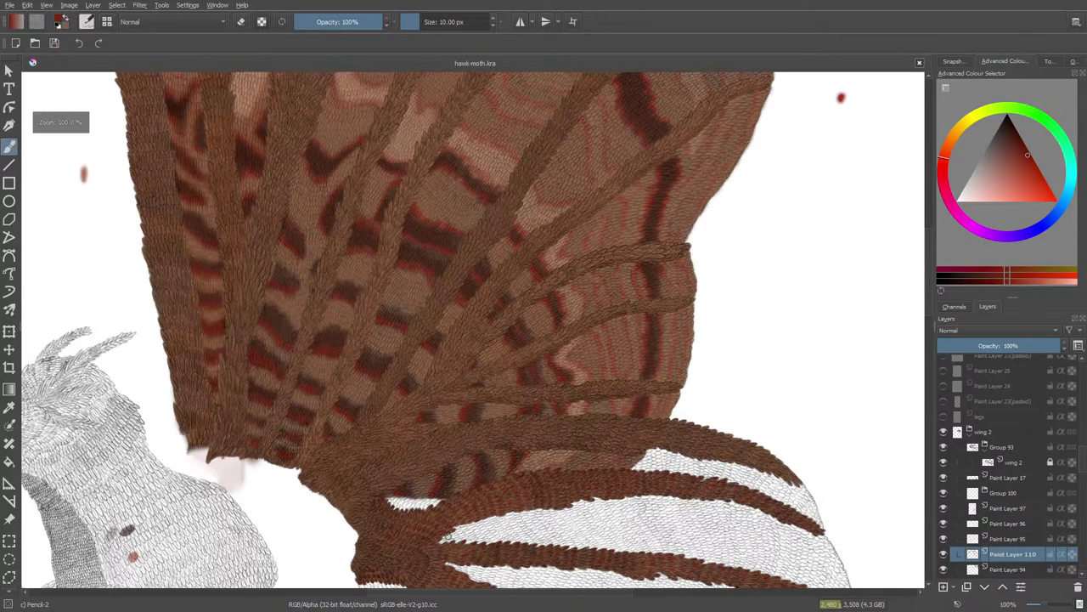
pyautogui.scroll(3, 350, 490)
pyautogui.scroll(-6, 679, 442)
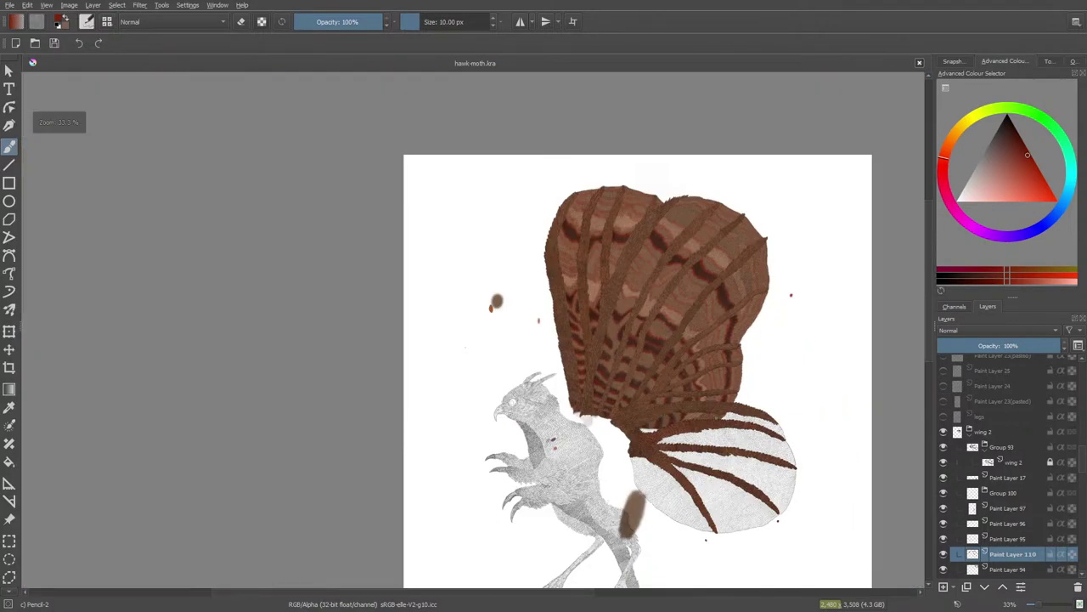
pyautogui.scroll(8, 680, 438)
pyautogui.scroll(-2, 701, 438)
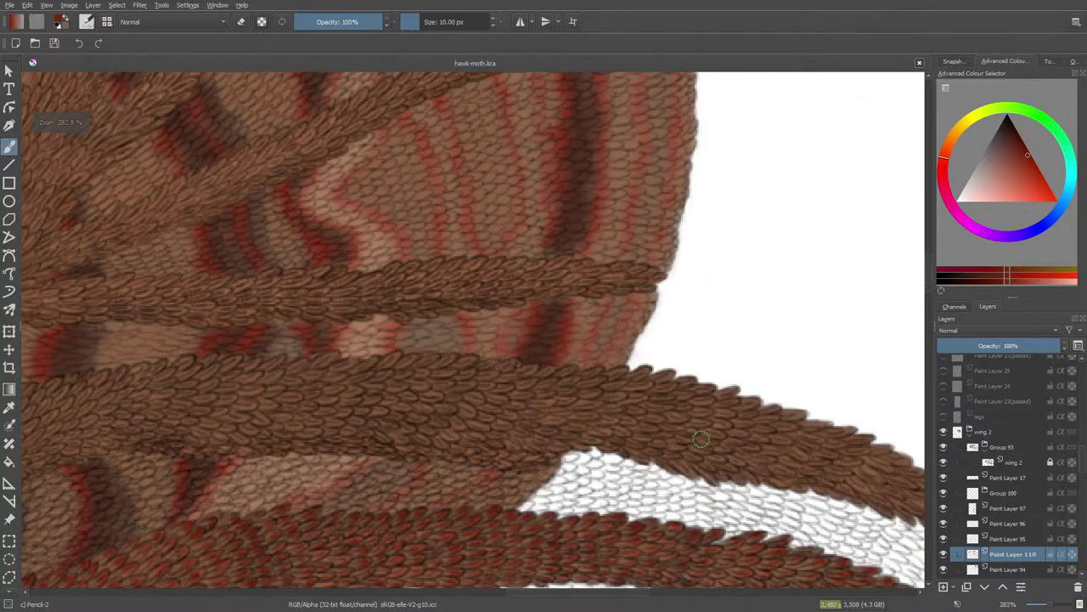
pyautogui.scroll(3, 701, 437)
pyautogui.scroll(-5, 680, 476)
pyautogui.scroll(4, 656, 514)
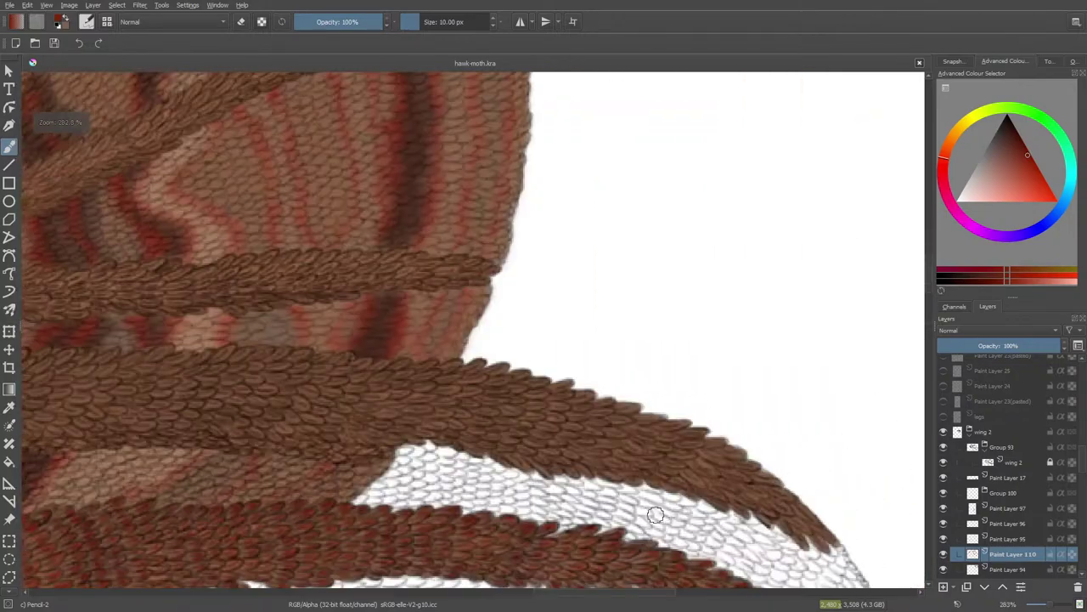
pyautogui.scroll(3, 656, 514)
pyautogui.scroll(-5, 836, 390)
pyautogui.scroll(6, 826, 389)
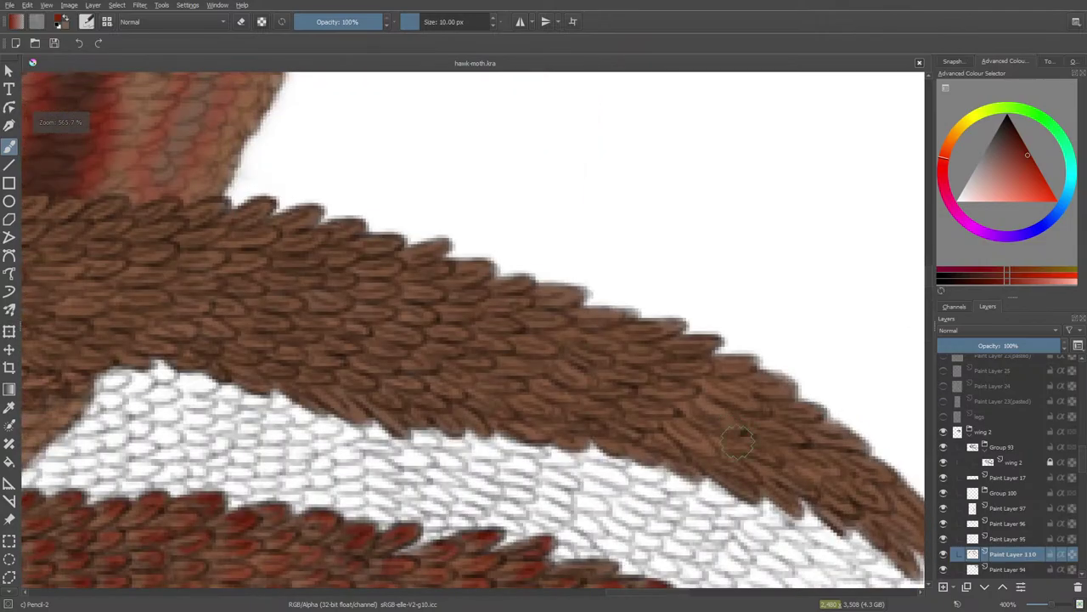
pyautogui.scroll(-5, 815, 531)
pyautogui.scroll(7, 866, 560)
pyautogui.scroll(-2, 862, 552)
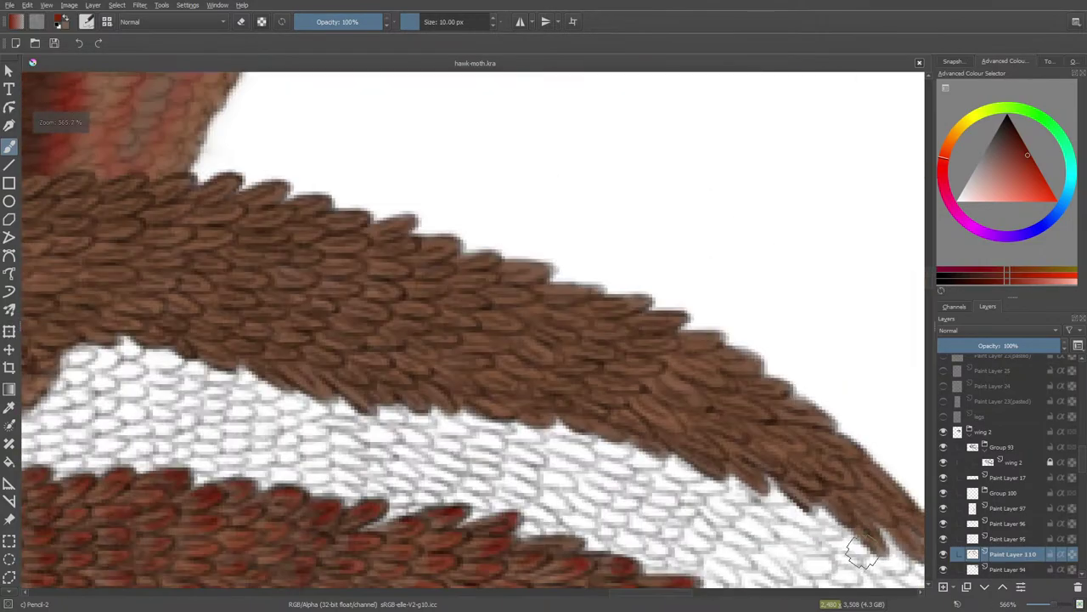
pyautogui.scroll(-4, 862, 553)
pyautogui.scroll(4, 849, 534)
pyautogui.scroll(-4, 828, 531)
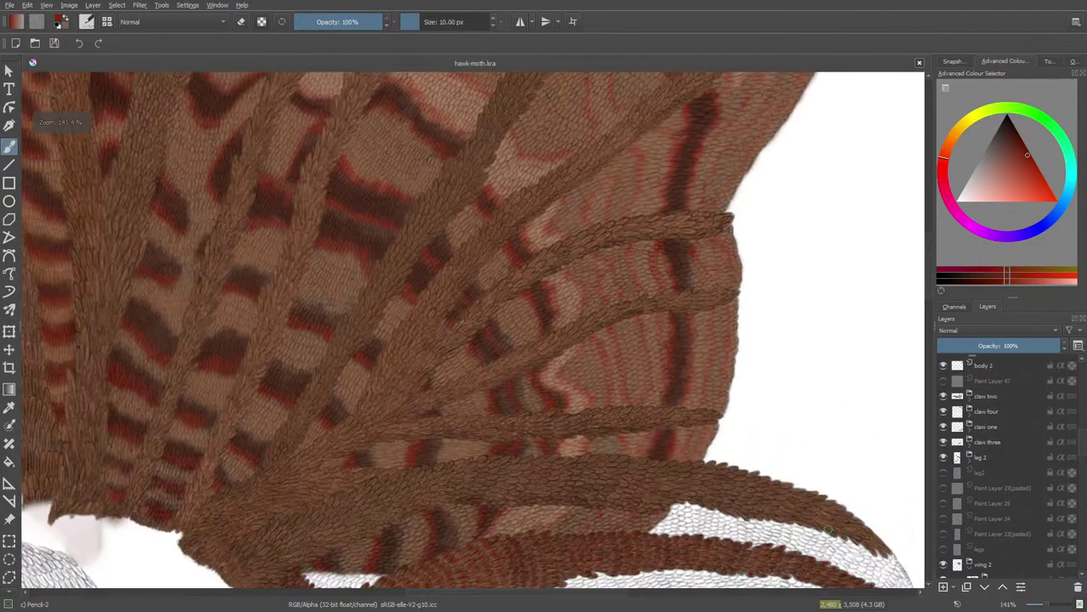
pyautogui.scroll(4, 828, 531)
pyautogui.scroll(-2, 833, 535)
pyautogui.scroll(6, 849, 557)
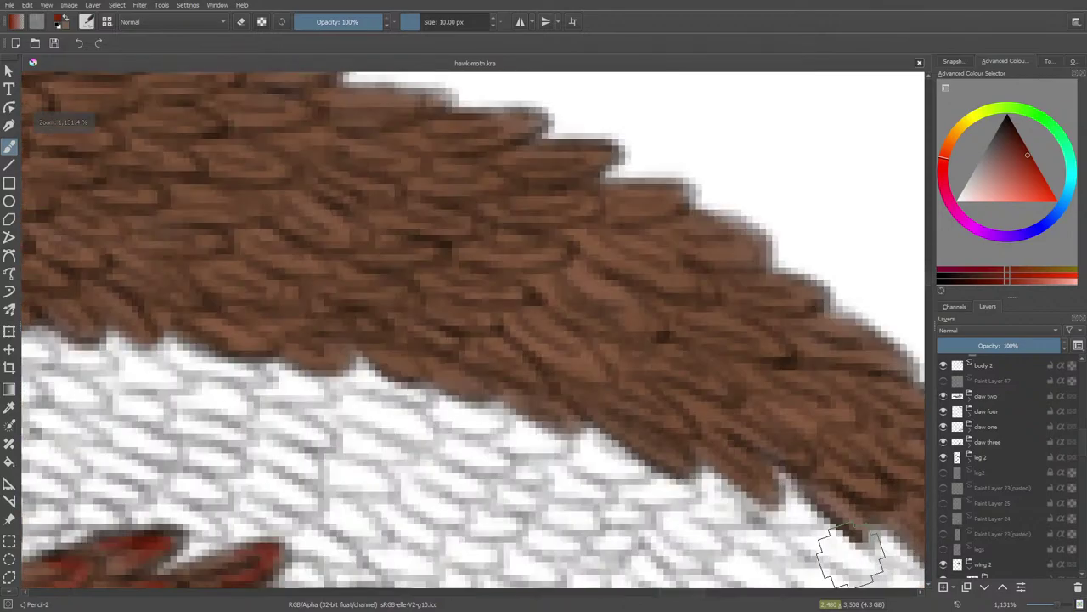
pyautogui.scroll(-6, 849, 557)
pyautogui.scroll(6, 891, 553)
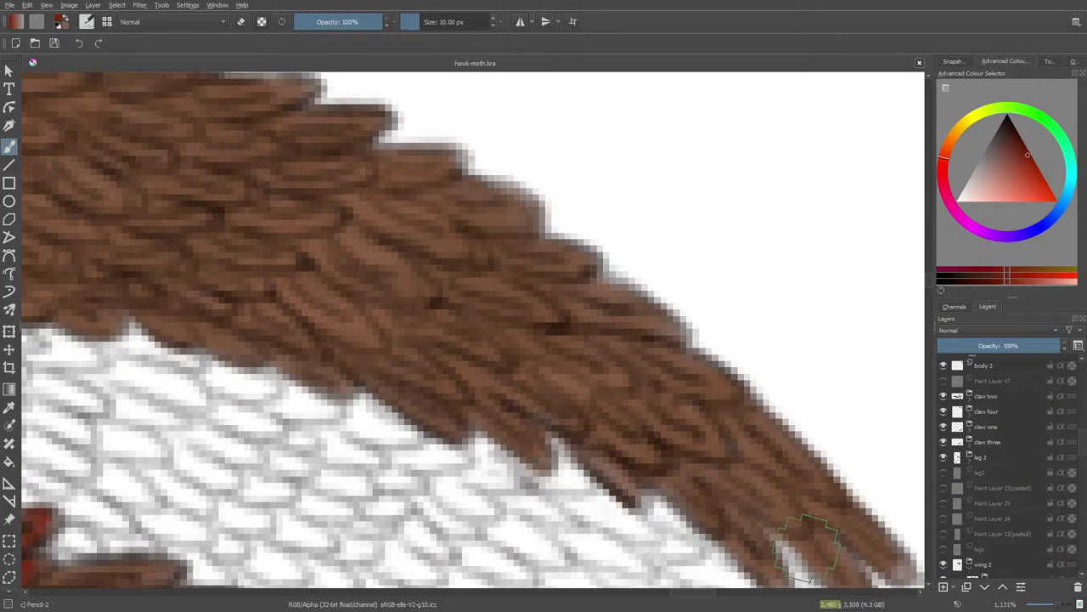
pyautogui.scroll(-6, 807, 544)
pyautogui.scroll(6, 905, 327)
pyautogui.scroll(-5, 929, 277)
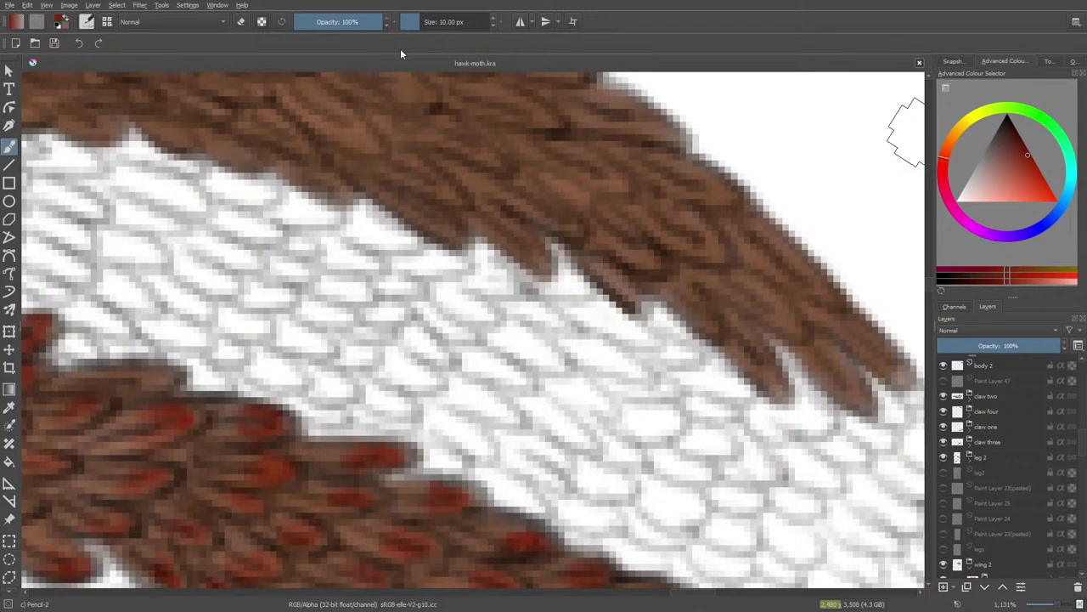
# - Set the Pencil-2 brush size to 5.19 px and paint dark red tips on the scales at the top vein's outer end
pyautogui.click(414, 21)
pyautogui.moveTo(780, 385)
pyautogui.mouseDown()
pyautogui.moveTo(751, 356)
pyautogui.moveTo(754, 340)
pyautogui.moveTo(745, 351)
pyautogui.mouseUp()
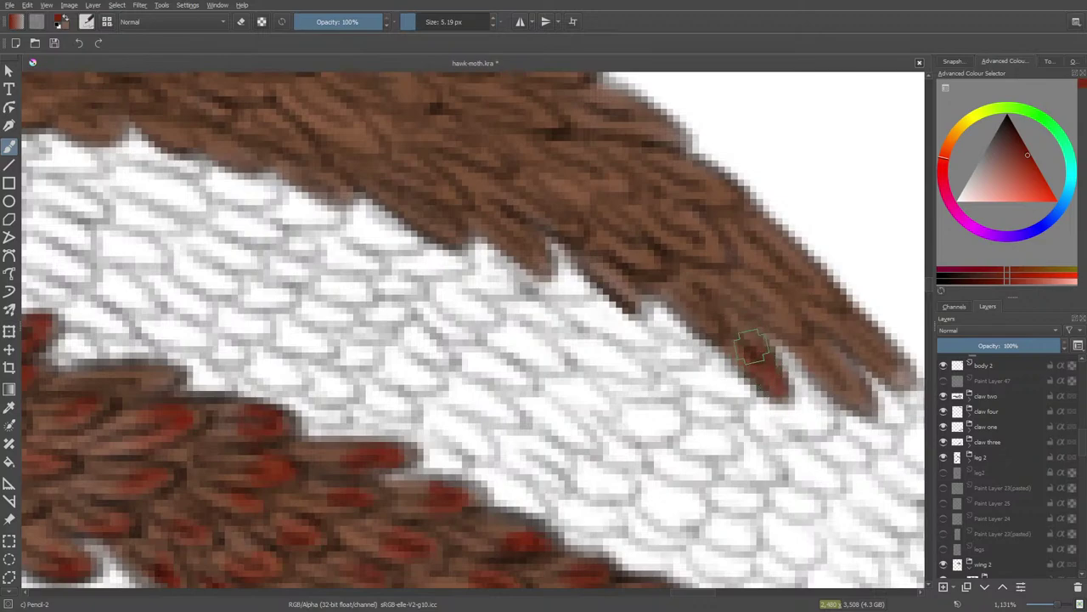
pyautogui.moveTo(862, 404)
pyautogui.mouseDown()
pyautogui.moveTo(835, 369)
pyautogui.moveTo(880, 352)
pyautogui.mouseUp()
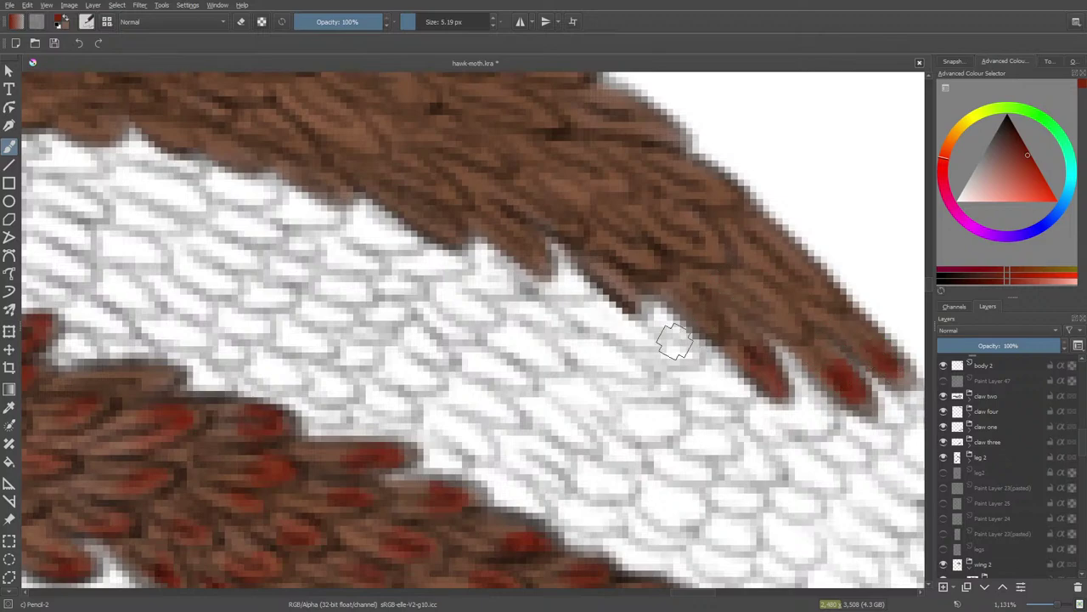
pyautogui.moveTo(676, 333)
pyautogui.mouseDown()
pyautogui.moveTo(709, 331)
pyautogui.moveTo(689, 290)
pyautogui.mouseUp()
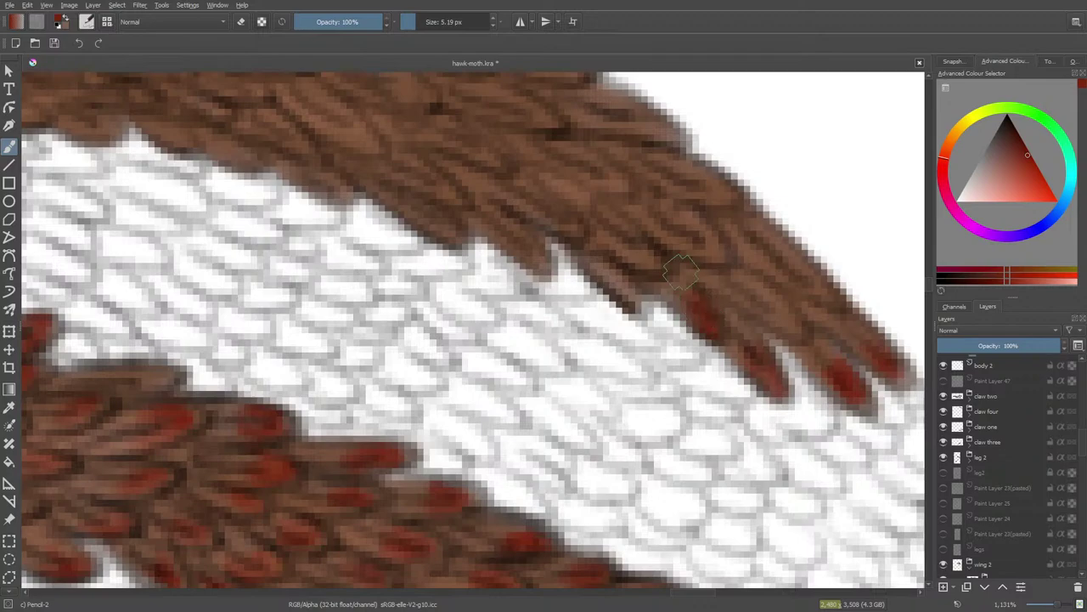
pyautogui.moveTo(791, 326); pyautogui.dragTo(752, 294)
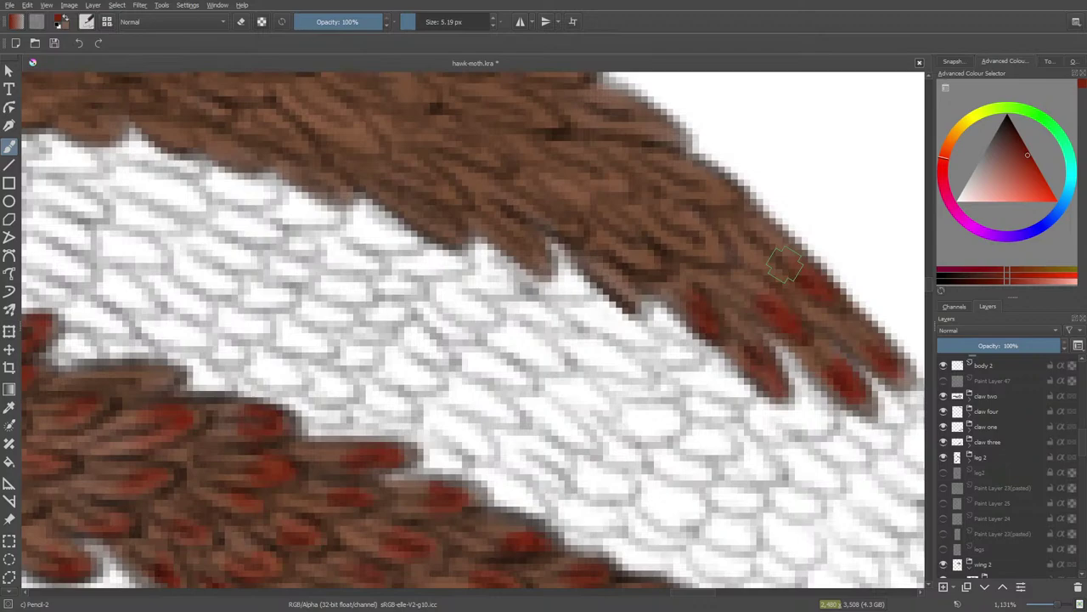
pyautogui.moveTo(696, 233)
pyautogui.mouseDown()
pyautogui.moveTo(717, 253)
pyautogui.moveTo(673, 235)
pyautogui.moveTo(718, 252)
pyautogui.moveTo(680, 238)
pyautogui.moveTo(699, 240)
pyautogui.moveTo(681, 248)
pyautogui.moveTo(697, 228)
pyautogui.moveTo(686, 205)
pyautogui.moveTo(708, 183)
pyautogui.moveTo(691, 170)
pyautogui.moveTo(722, 195)
pyautogui.moveTo(682, 182)
pyautogui.mouseUp()
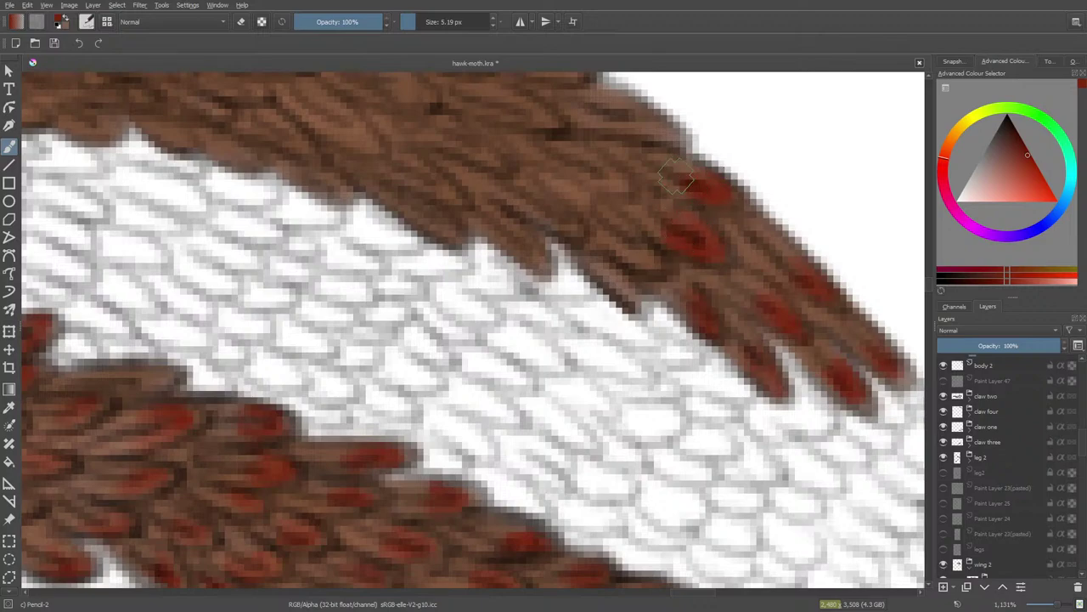
pyautogui.moveTo(626, 270)
pyautogui.mouseDown()
pyautogui.moveTo(633, 298)
pyautogui.moveTo(623, 279)
pyautogui.moveTo(584, 281)
pyautogui.mouseUp()
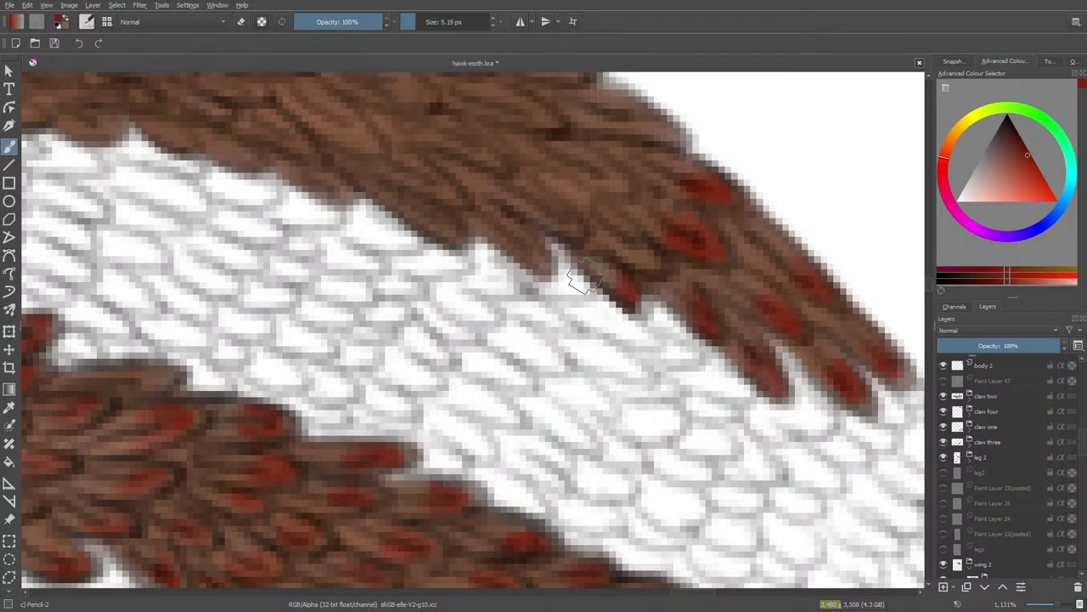
# - Paint red tips on the next scales inward from the vein's outer end, including one on its upper edge
pyautogui.scroll(5, 929, 279)
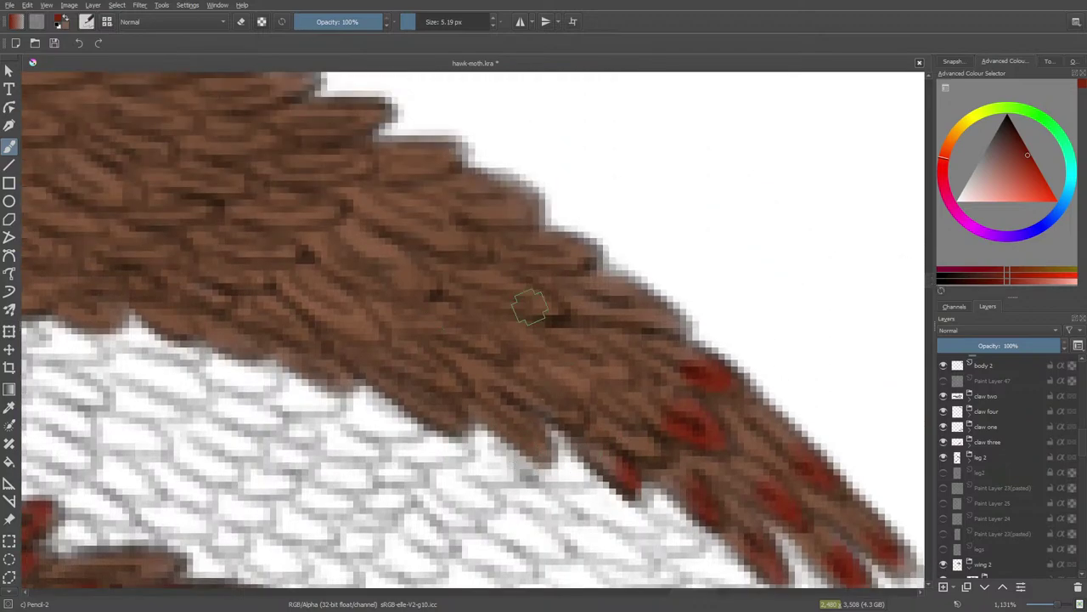
pyautogui.moveTo(606, 380)
pyautogui.mouseDown()
pyautogui.moveTo(600, 351)
pyautogui.moveTo(619, 377)
pyautogui.moveTo(571, 337)
pyautogui.mouseUp()
pyautogui.moveTo(639, 304)
pyautogui.mouseDown()
pyautogui.moveTo(656, 316)
pyautogui.moveTo(629, 297)
pyautogui.moveTo(650, 315)
pyautogui.mouseUp()
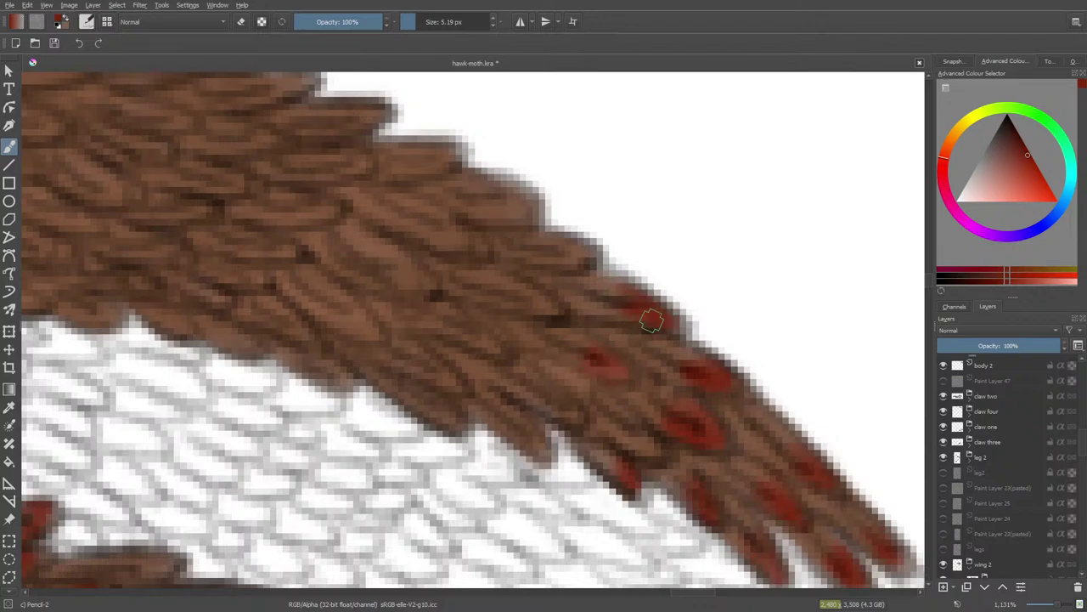
pyautogui.moveTo(605, 355)
pyautogui.mouseDown()
pyautogui.moveTo(579, 353)
pyautogui.moveTo(595, 358)
pyautogui.mouseUp()
pyautogui.moveTo(548, 396); pyautogui.dragTo(578, 418)
pyautogui.moveTo(628, 443)
pyautogui.mouseDown()
pyautogui.moveTo(647, 446)
pyautogui.moveTo(634, 421)
pyautogui.mouseUp()
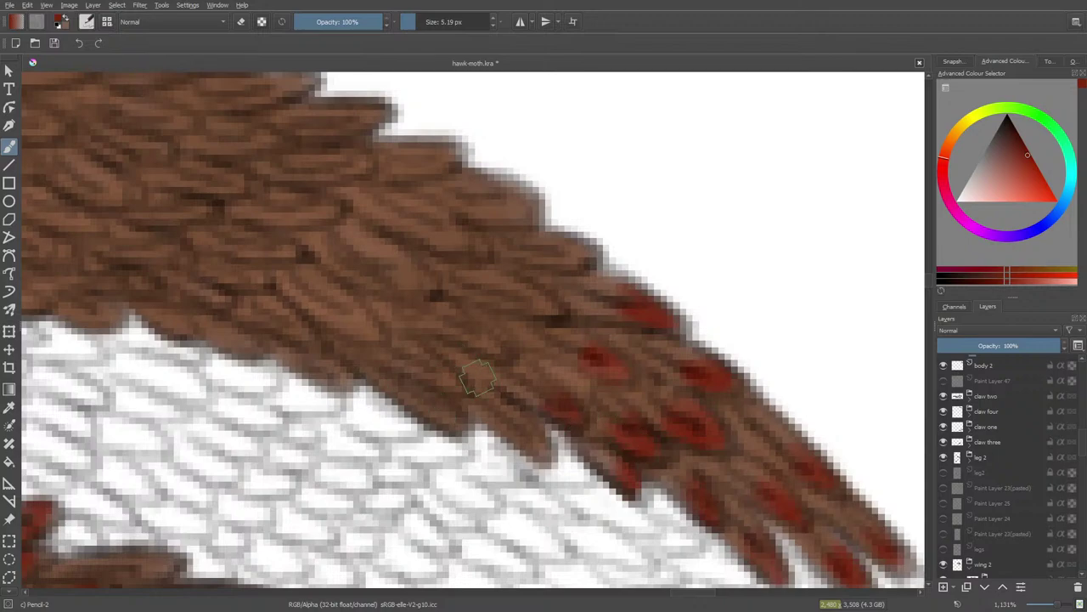
# - Add a row of red scale tips running across the top vein from its lower edge up to its upper edge
pyautogui.moveTo(537, 444); pyautogui.dragTo(512, 422)
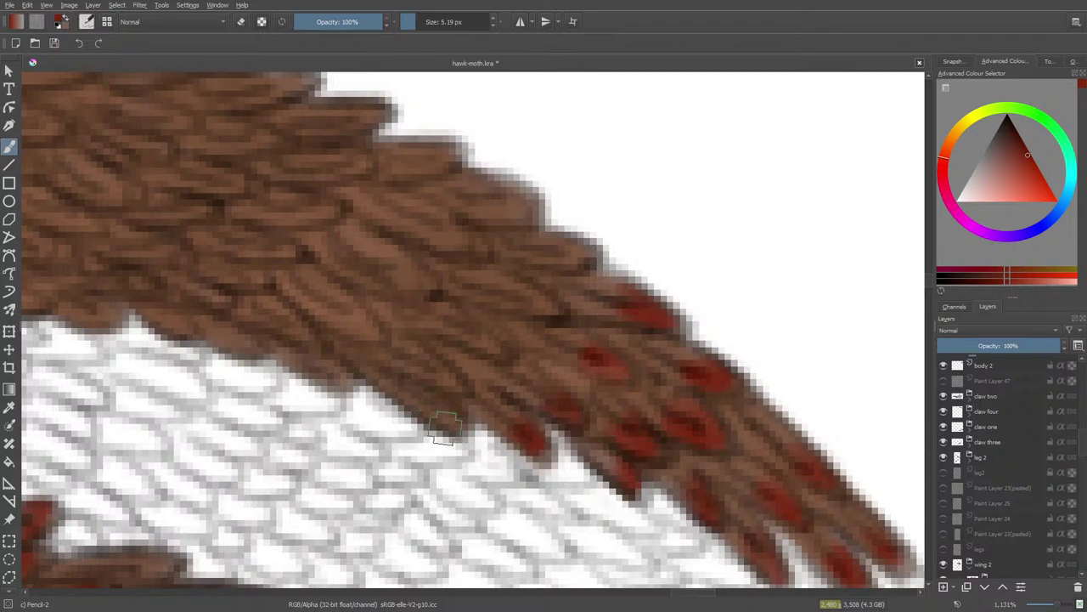
pyautogui.moveTo(442, 425)
pyautogui.mouseDown()
pyautogui.moveTo(432, 400)
pyautogui.moveTo(450, 369)
pyautogui.moveTo(437, 381)
pyautogui.moveTo(424, 370)
pyautogui.mouseUp()
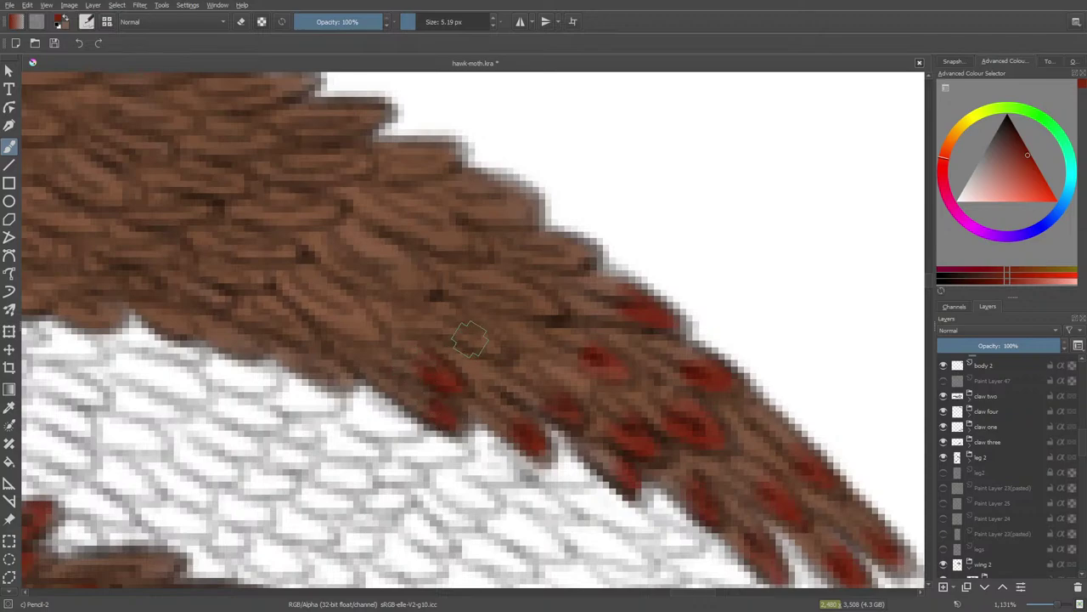
pyautogui.moveTo(502, 361)
pyautogui.mouseDown()
pyautogui.moveTo(476, 332)
pyautogui.moveTo(493, 343)
pyautogui.mouseUp()
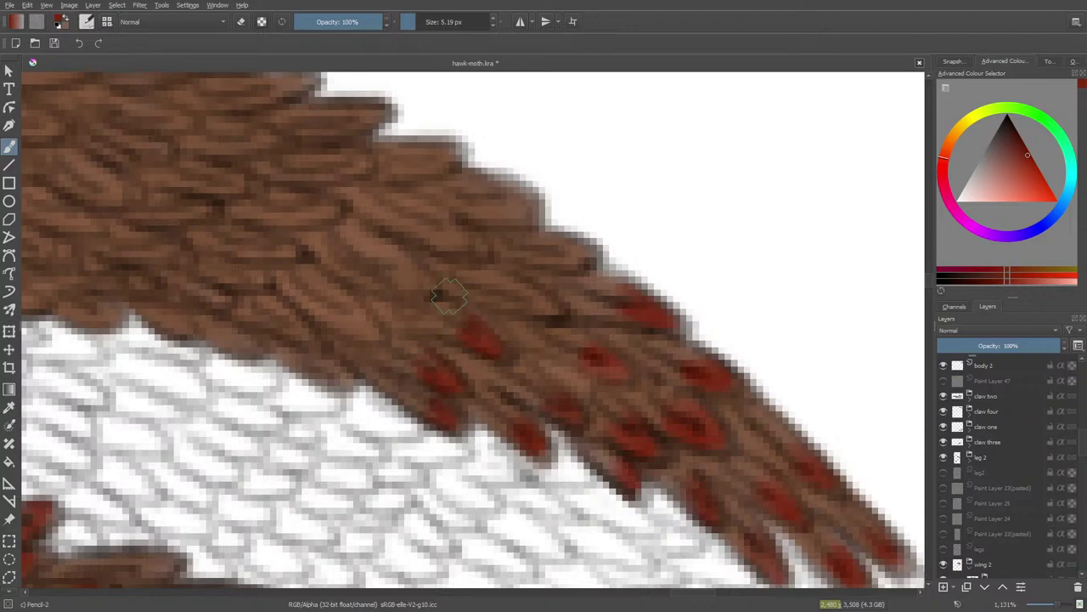
pyautogui.moveTo(517, 303)
pyautogui.mouseDown()
pyautogui.moveTo(549, 314)
pyautogui.moveTo(529, 304)
pyautogui.mouseUp()
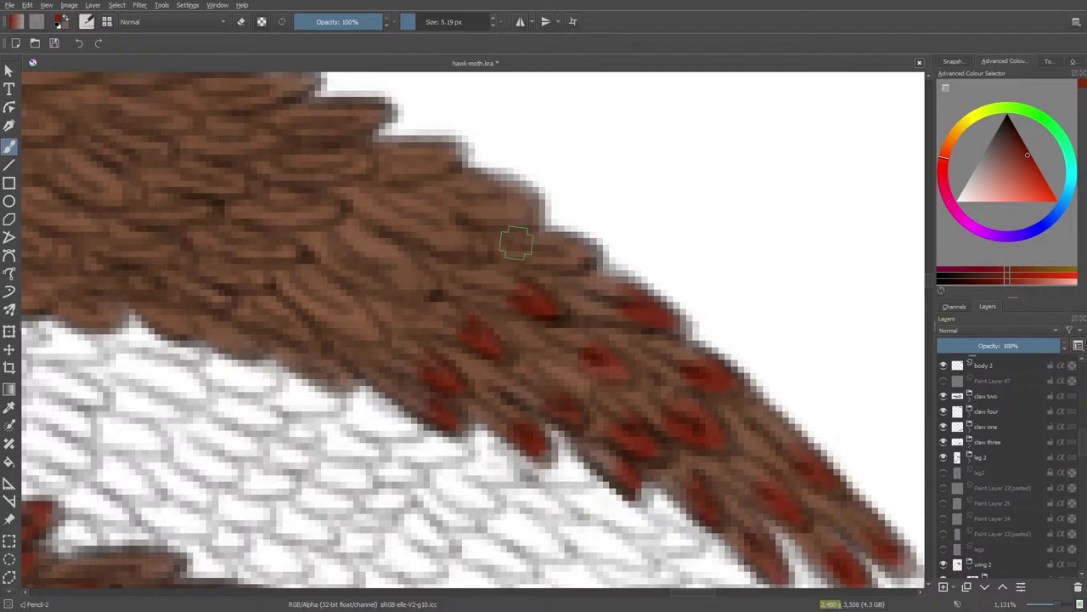
pyautogui.moveTo(559, 258)
pyautogui.mouseDown()
pyautogui.moveTo(585, 267)
pyautogui.moveTo(563, 249)
pyautogui.mouseUp()
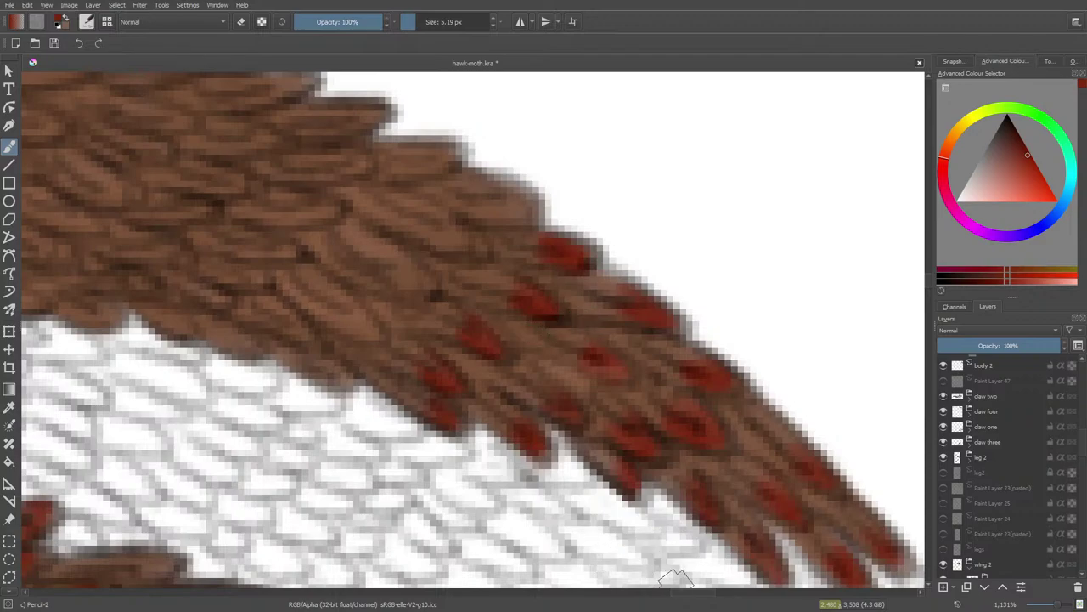
# - Trim the innermost red tip on the vein's upper edge with the eraser and paint a red tip on the next upper-edge scale inward
pyautogui.moveTo(691, 593); pyautogui.dragTo(678, 592)
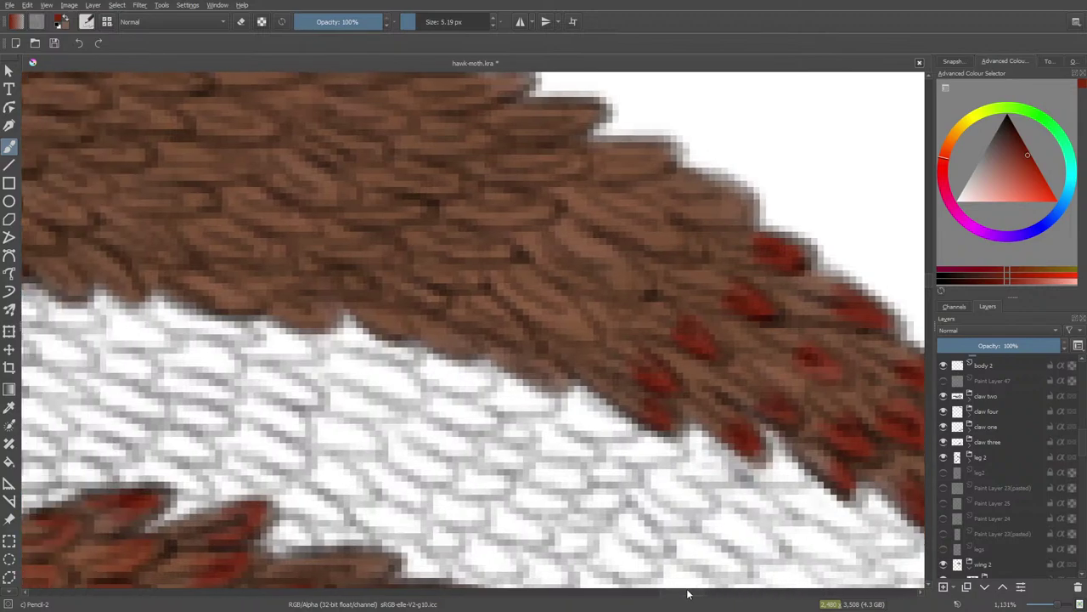
pyautogui.press('e')
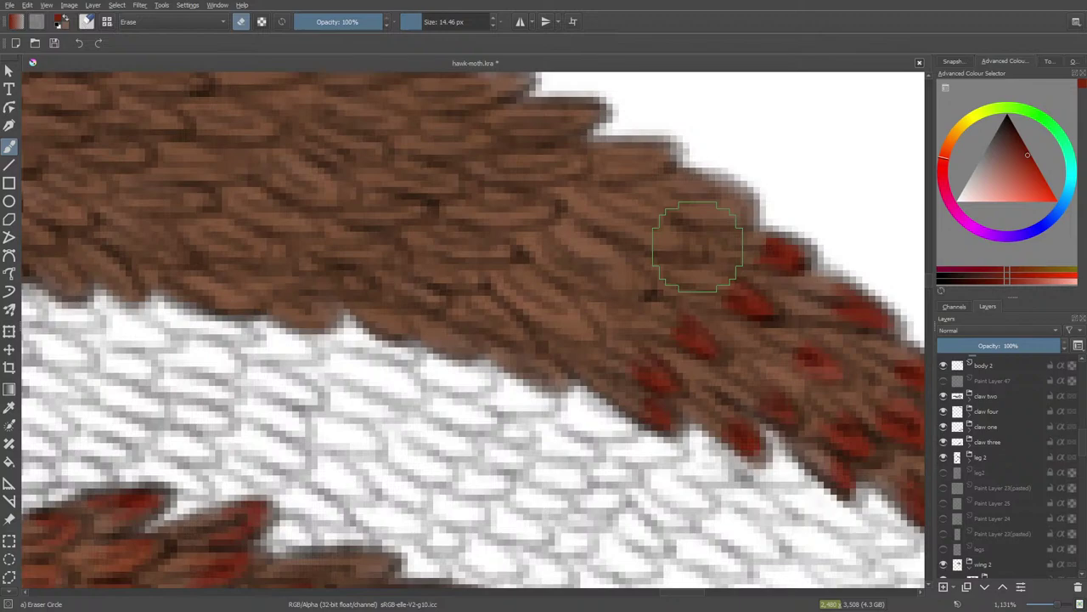
pyautogui.press('/')
pyautogui.moveTo(716, 197)
pyautogui.mouseDown()
pyautogui.moveTo(737, 219)
pyautogui.moveTo(729, 198)
pyautogui.moveTo(741, 204)
pyautogui.moveTo(707, 207)
pyautogui.moveTo(722, 218)
pyautogui.moveTo(684, 212)
pyautogui.mouseUp()
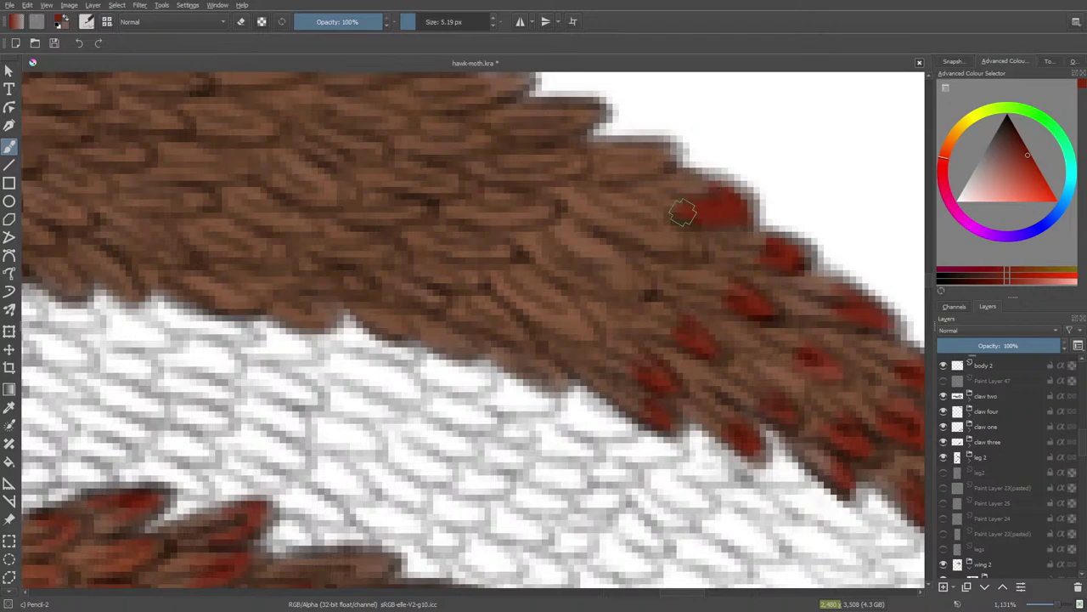
# - Choose the Eraser Soft preset and fade the inner end of the newly painted upper-edge tip into the brown scale
pyautogui.press('/')
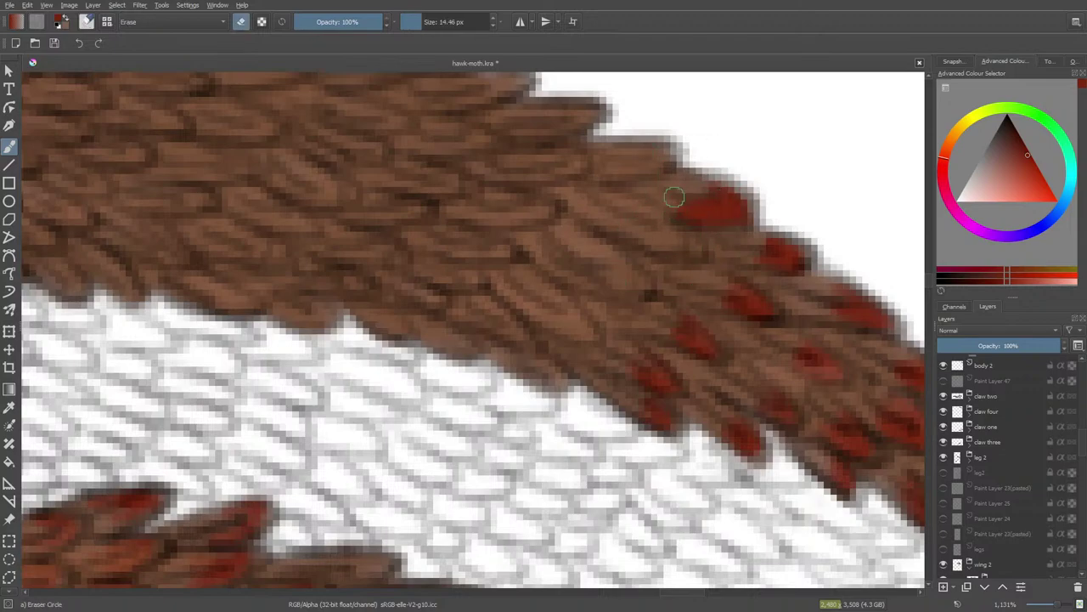
pyautogui.click(86, 22)
pyautogui.click(97, 98)
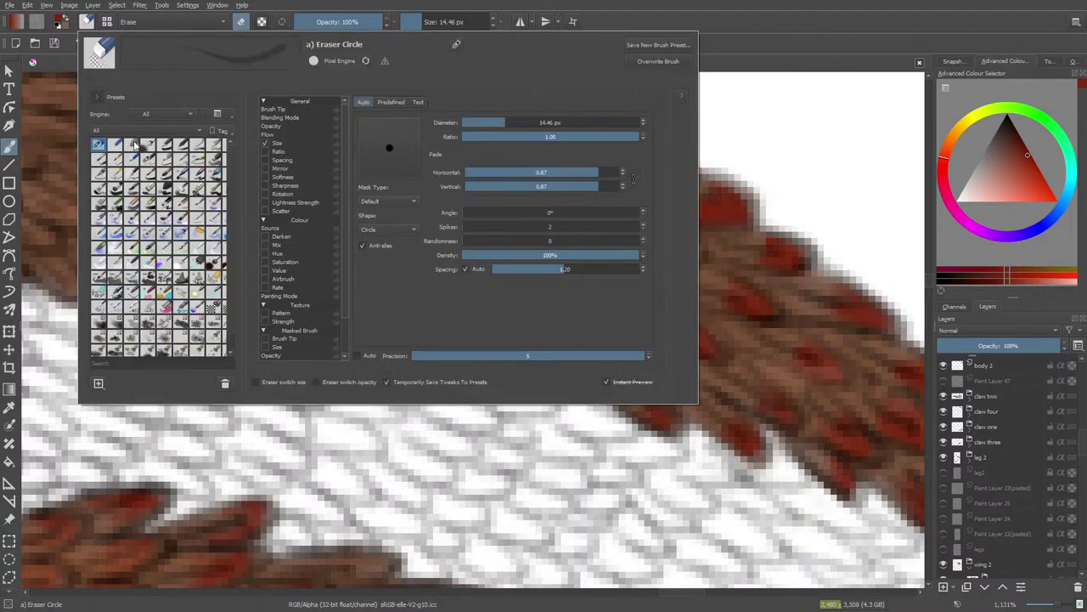
pyautogui.click(134, 145)
pyautogui.click(55, 129)
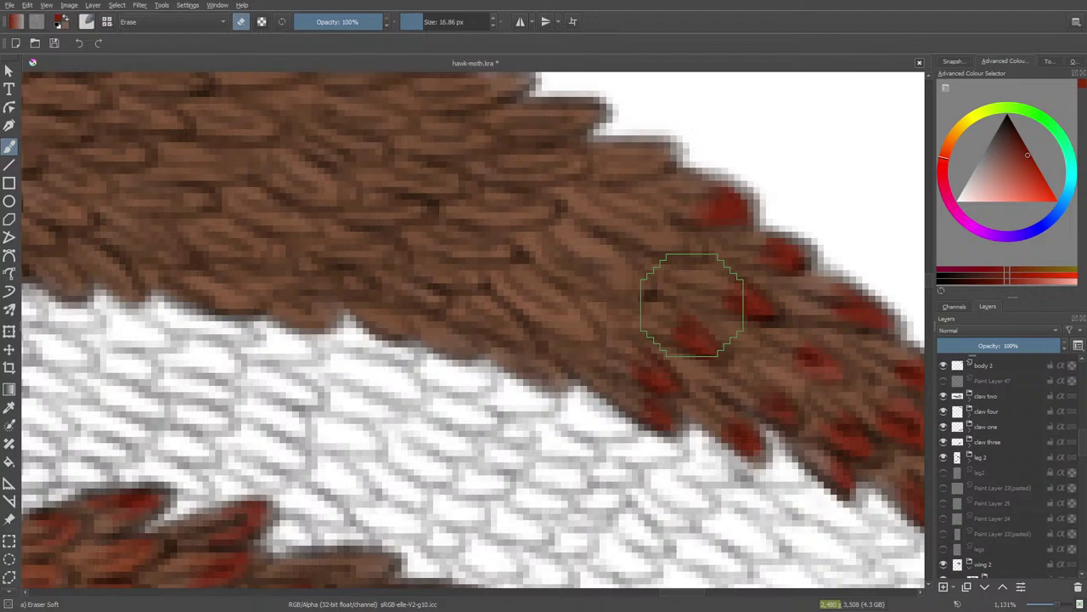
# - Paint a diagonal row of red tips with Pencil-2 from below that upper-edge tip towards the lower edge, fading inner ends with the soft eraser
pyautogui.press('/')
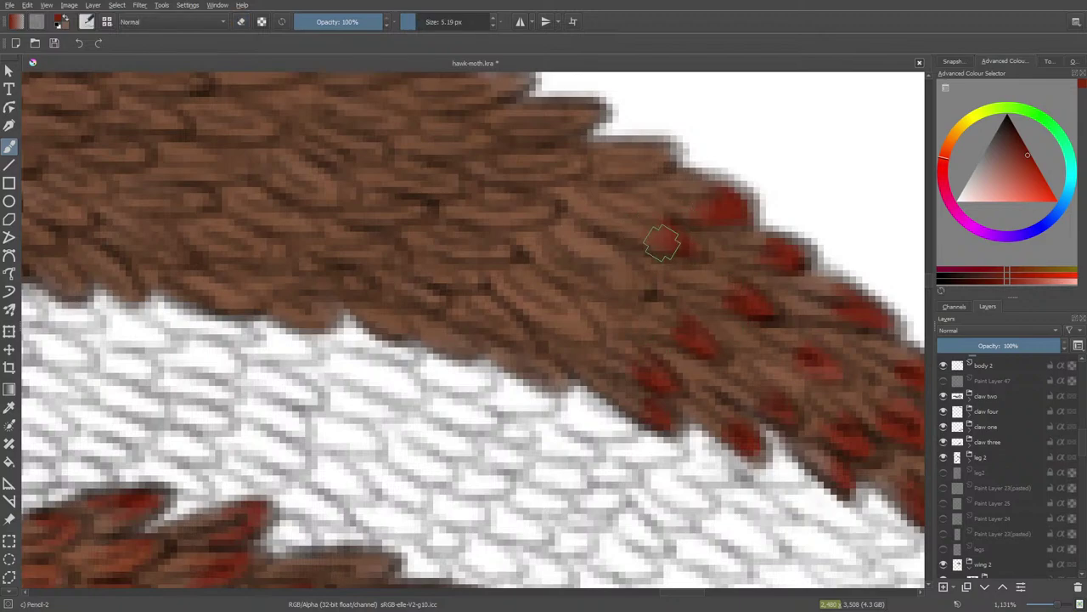
pyautogui.moveTo(662, 243)
pyautogui.mouseDown()
pyautogui.moveTo(662, 255)
pyautogui.moveTo(651, 219)
pyautogui.moveTo(639, 235)
pyautogui.mouseUp()
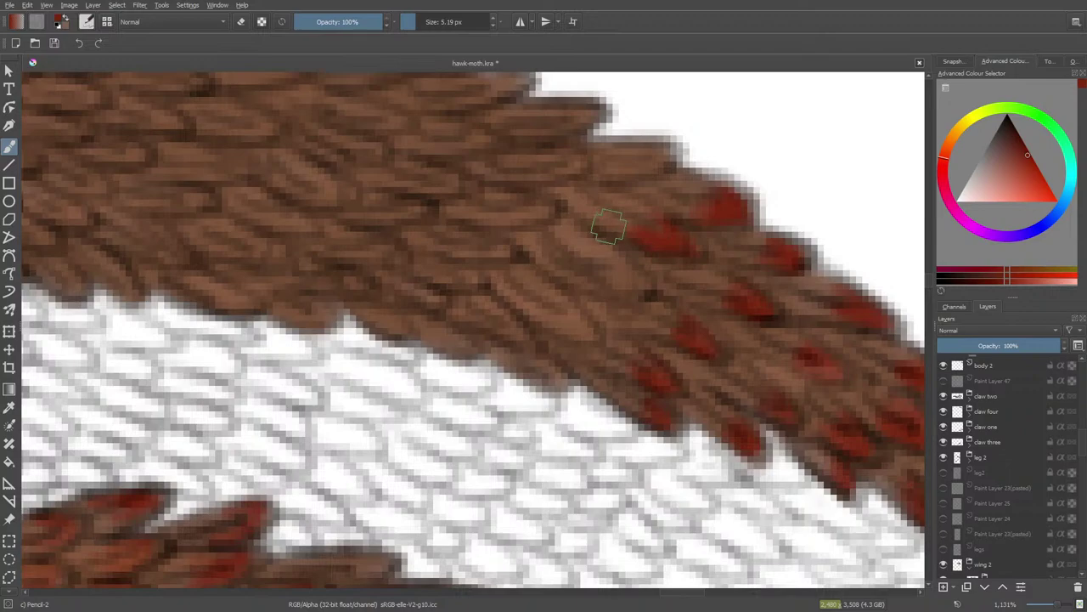
pyautogui.moveTo(629, 281)
pyautogui.mouseDown()
pyautogui.moveTo(550, 279)
pyautogui.moveTo(501, 231)
pyautogui.moveTo(609, 267)
pyautogui.moveTo(582, 262)
pyautogui.moveTo(620, 292)
pyautogui.moveTo(628, 278)
pyautogui.moveTo(609, 252)
pyautogui.moveTo(614, 274)
pyautogui.moveTo(633, 284)
pyautogui.moveTo(619, 252)
pyautogui.moveTo(633, 285)
pyautogui.moveTo(552, 267)
pyautogui.moveTo(603, 265)
pyautogui.moveTo(596, 244)
pyautogui.moveTo(547, 272)
pyautogui.moveTo(594, 285)
pyautogui.moveTo(554, 266)
pyautogui.moveTo(621, 231)
pyautogui.moveTo(564, 272)
pyautogui.mouseUp()
pyautogui.press('e')
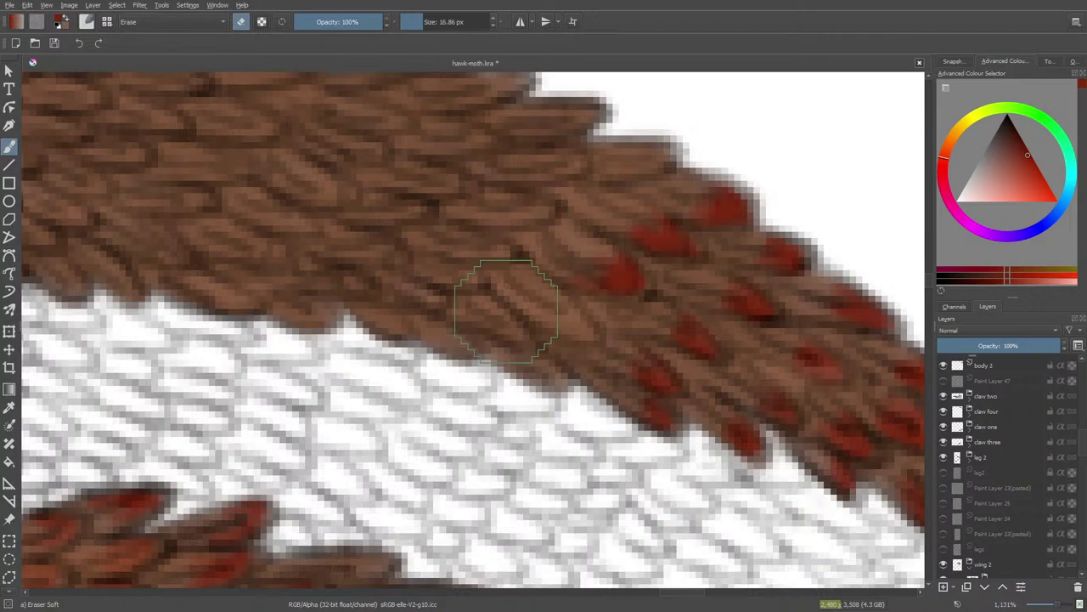
pyautogui.press('/')
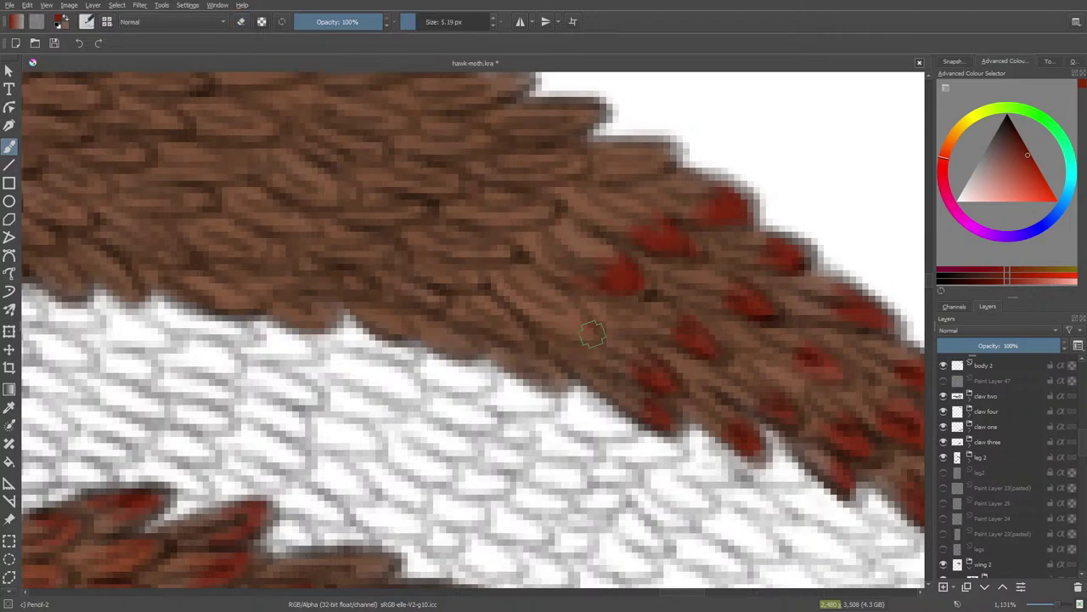
pyautogui.click(579, 334)
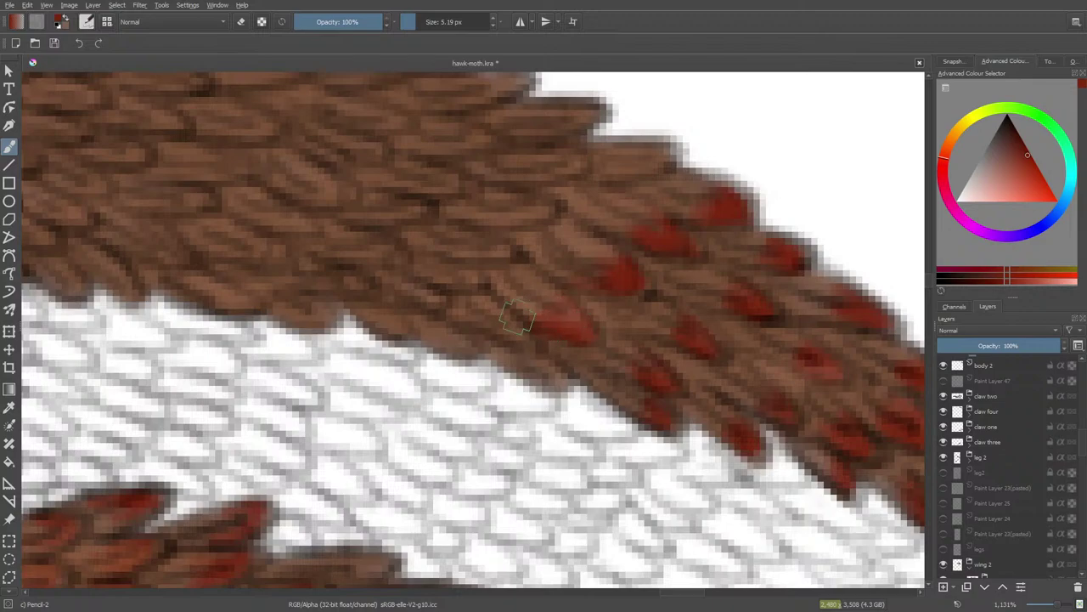
pyautogui.moveTo(534, 305)
pyautogui.mouseDown()
pyautogui.moveTo(573, 332)
pyautogui.moveTo(547, 293)
pyautogui.moveTo(554, 304)
pyautogui.moveTo(520, 278)
pyautogui.moveTo(481, 318)
pyautogui.moveTo(503, 339)
pyautogui.mouseUp()
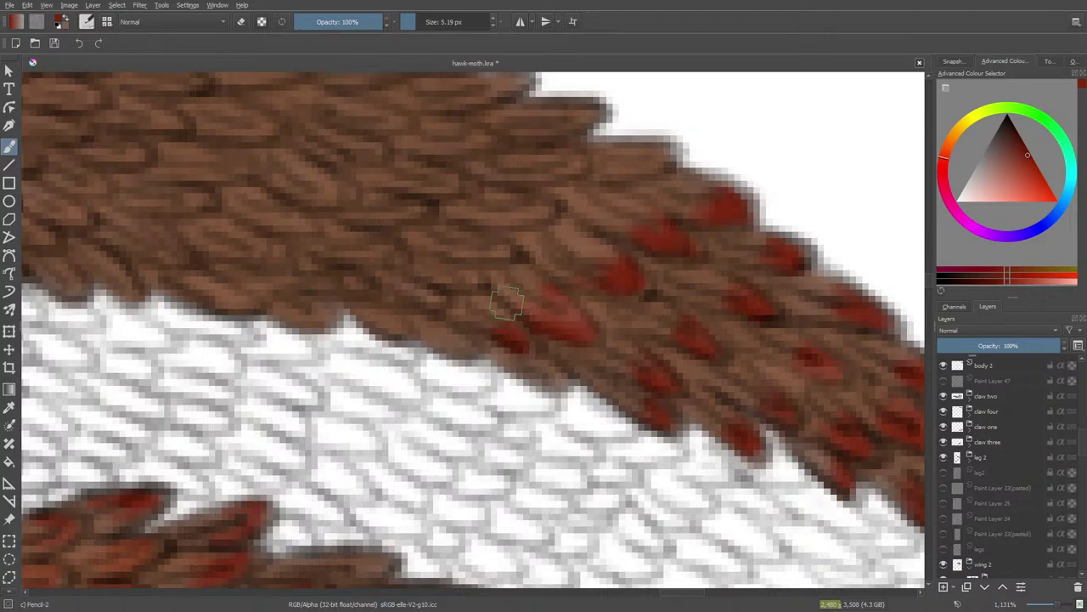
# - Paint the next row of red tips inward, from the upper-edge scale diagonally down to three scales along the vein's lower edge
pyautogui.moveTo(930, 288); pyautogui.dragTo(931, 282)
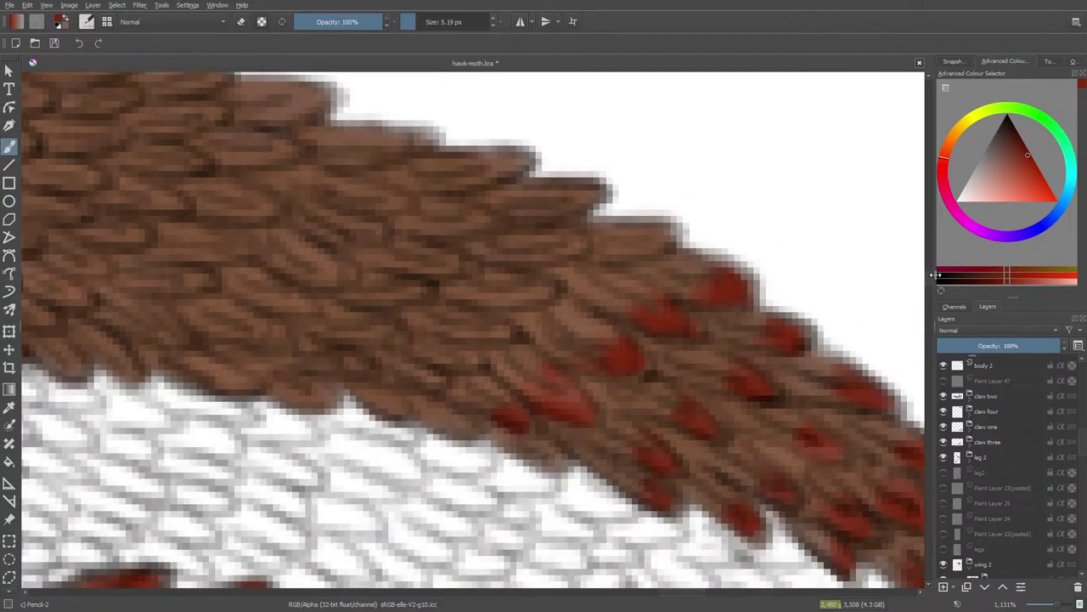
pyautogui.moveTo(651, 245)
pyautogui.mouseDown()
pyautogui.moveTo(659, 232)
pyautogui.moveTo(640, 253)
pyautogui.moveTo(605, 241)
pyautogui.moveTo(585, 251)
pyautogui.moveTo(584, 230)
pyautogui.moveTo(510, 260)
pyautogui.mouseUp()
pyautogui.moveTo(538, 294)
pyautogui.mouseDown()
pyautogui.moveTo(500, 297)
pyautogui.moveTo(513, 295)
pyautogui.moveTo(471, 318)
pyautogui.moveTo(470, 338)
pyautogui.moveTo(501, 333)
pyautogui.moveTo(462, 315)
pyautogui.mouseUp()
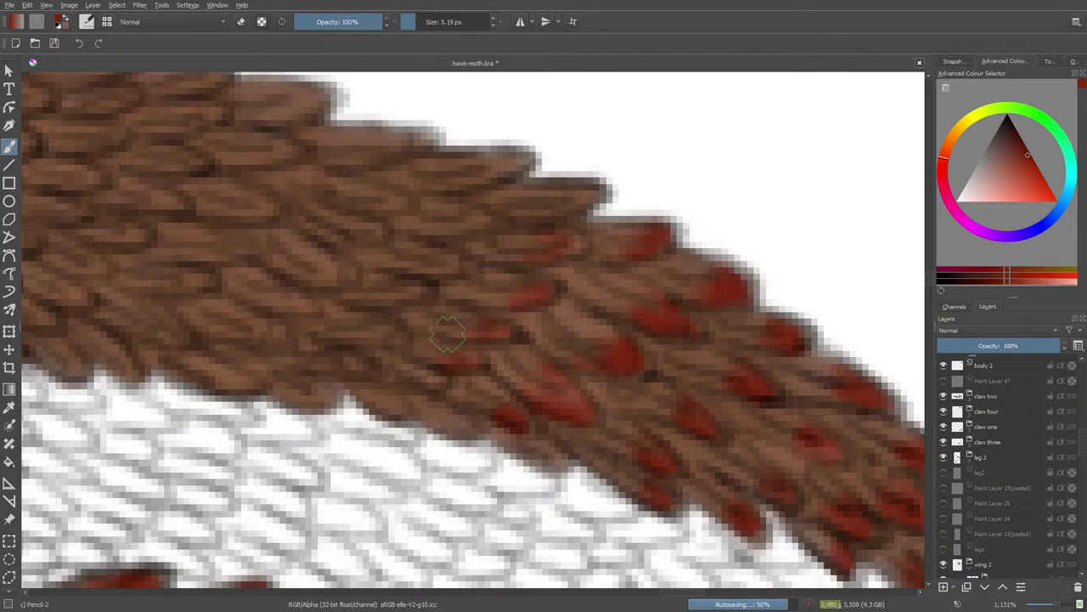
pyautogui.moveTo(418, 374)
pyautogui.mouseDown()
pyautogui.moveTo(394, 415)
pyautogui.moveTo(460, 425)
pyautogui.moveTo(432, 415)
pyautogui.moveTo(412, 388)
pyautogui.moveTo(379, 406)
pyautogui.mouseUp()
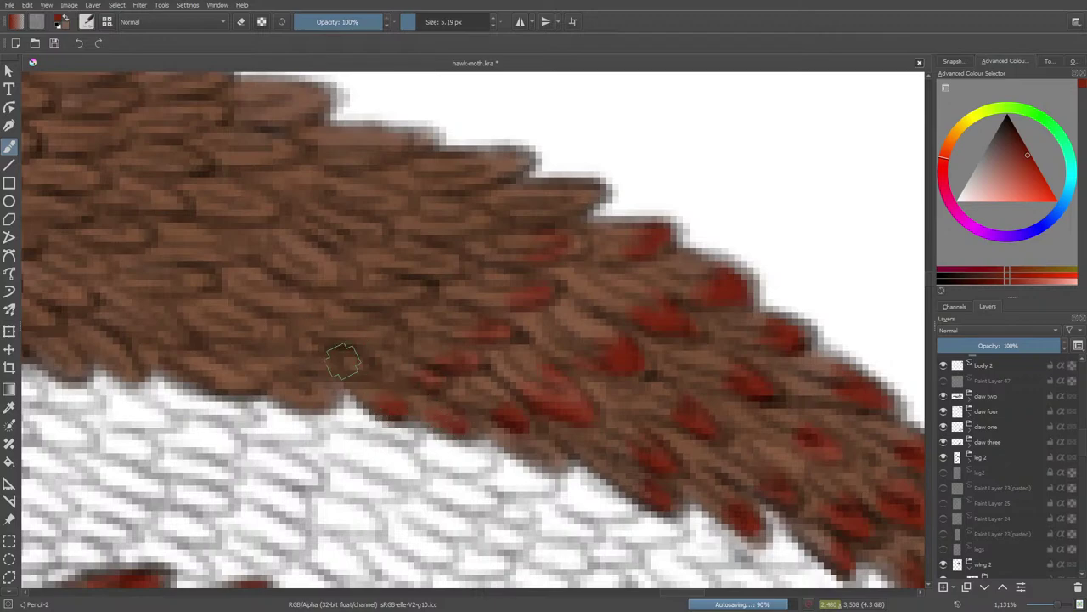
pyautogui.moveTo(298, 396)
pyautogui.mouseDown()
pyautogui.moveTo(324, 386)
pyautogui.moveTo(321, 399)
pyautogui.mouseUp()
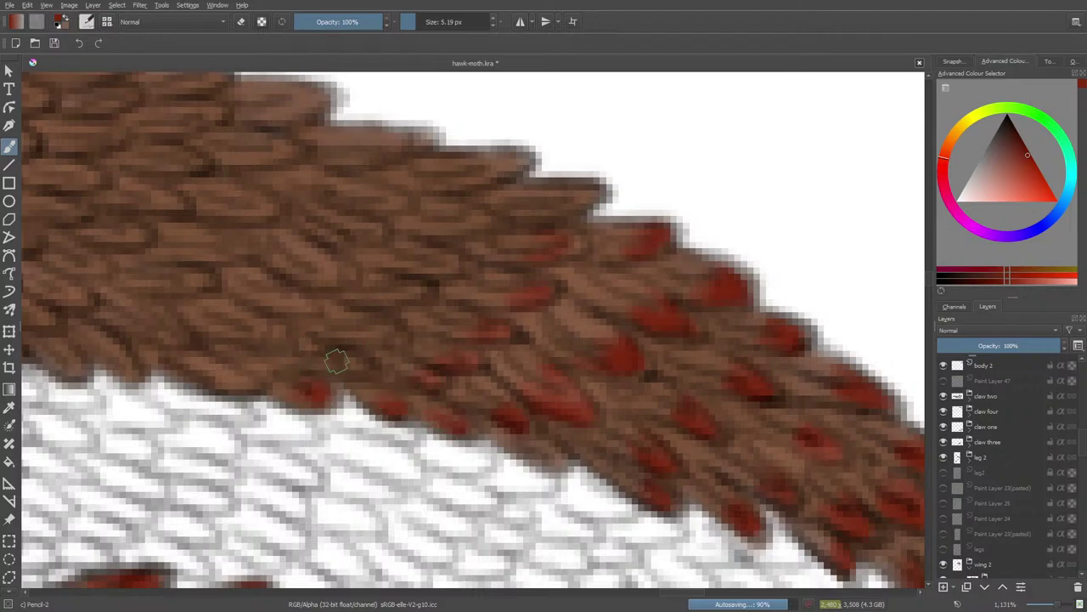
# - Paint red tips diagonally from the lower edge up through the middle scales, including the next two scales on the upper edge
pyautogui.moveTo(332, 359)
pyautogui.mouseDown()
pyautogui.moveTo(363, 369)
pyautogui.moveTo(343, 323)
pyautogui.moveTo(382, 329)
pyautogui.moveTo(348, 308)
pyautogui.moveTo(349, 274)
pyautogui.moveTo(393, 284)
pyautogui.moveTo(393, 295)
pyautogui.moveTo(373, 263)
pyautogui.moveTo(434, 249)
pyautogui.moveTo(452, 269)
pyautogui.mouseUp()
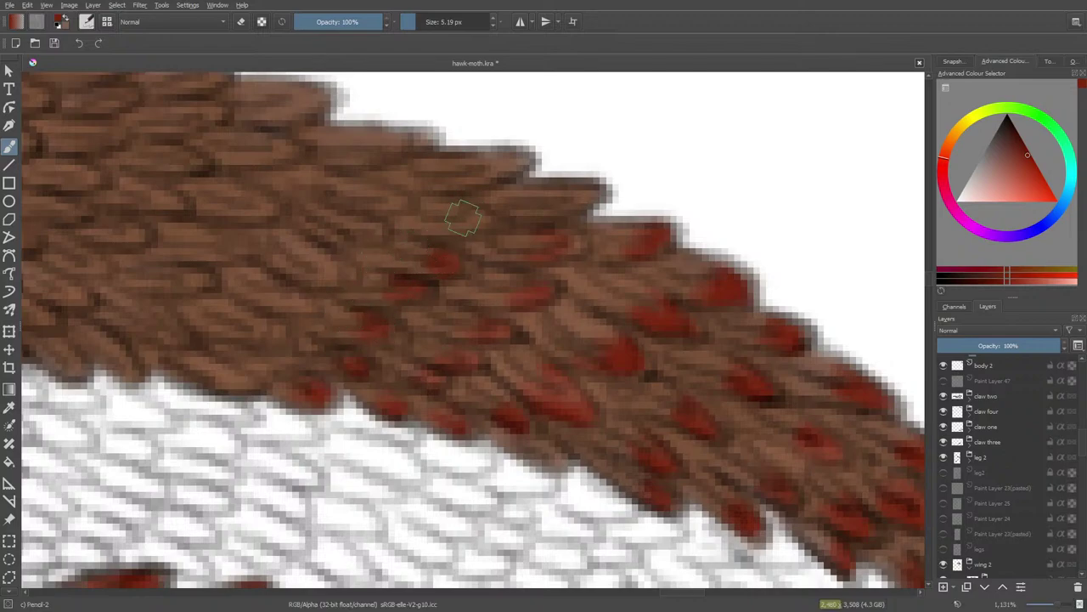
pyautogui.moveTo(461, 213); pyautogui.dragTo(471, 209)
pyautogui.moveTo(558, 196)
pyautogui.mouseDown()
pyautogui.moveTo(592, 200)
pyautogui.moveTo(561, 204)
pyautogui.mouseUp()
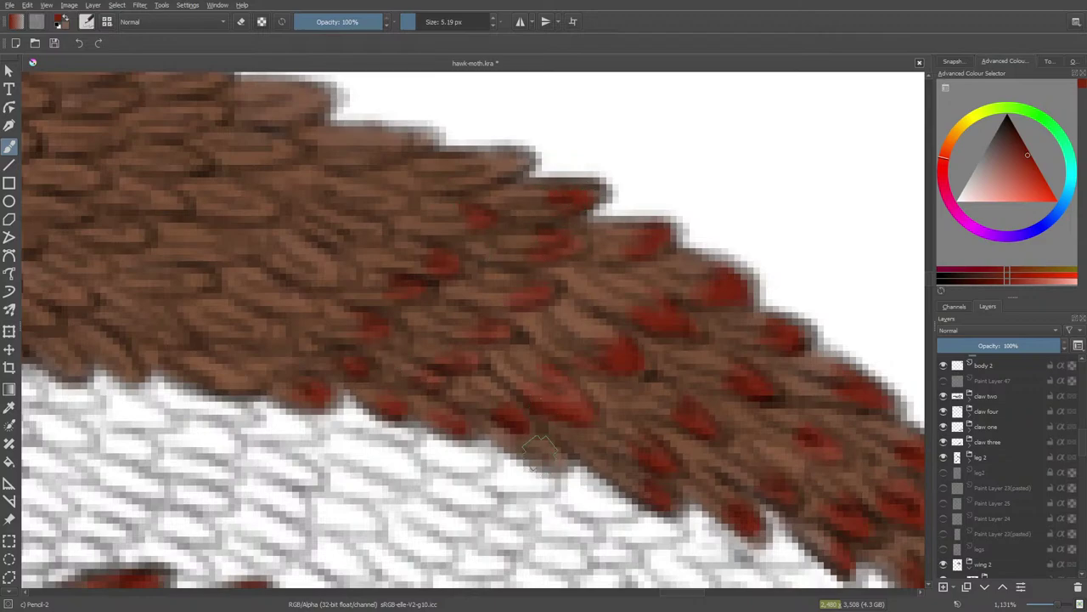
pyautogui.moveTo(492, 164)
pyautogui.mouseDown()
pyautogui.moveTo(513, 158)
pyautogui.moveTo(481, 175)
pyautogui.mouseUp()
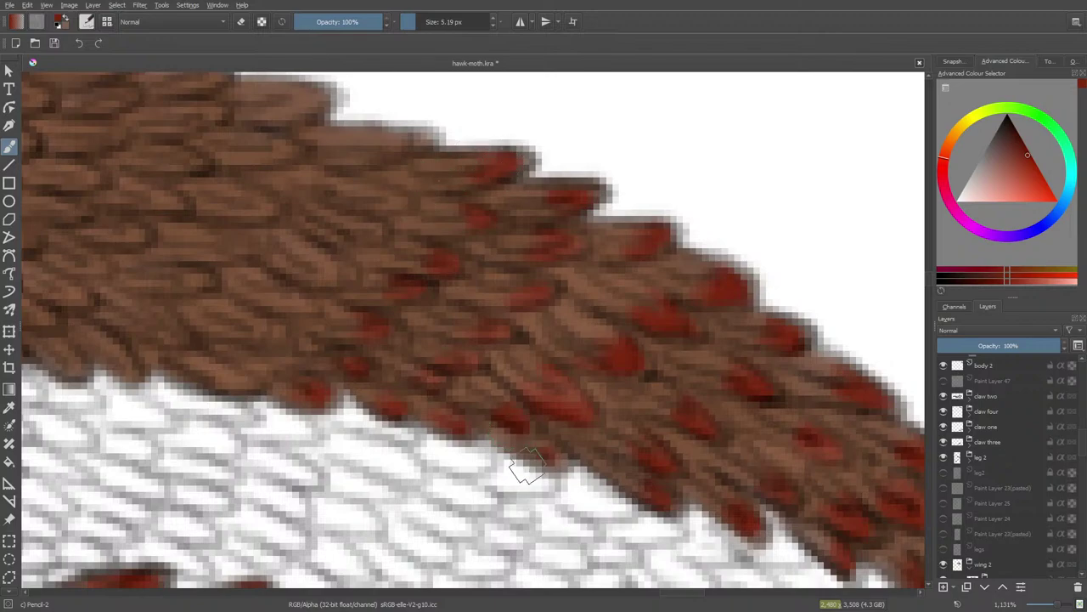
# - Add another row of red tips further inward, running from the next upper-edge scale diagonally down to the vein's lower edge
pyautogui.hscroll(-3, 671, 596)
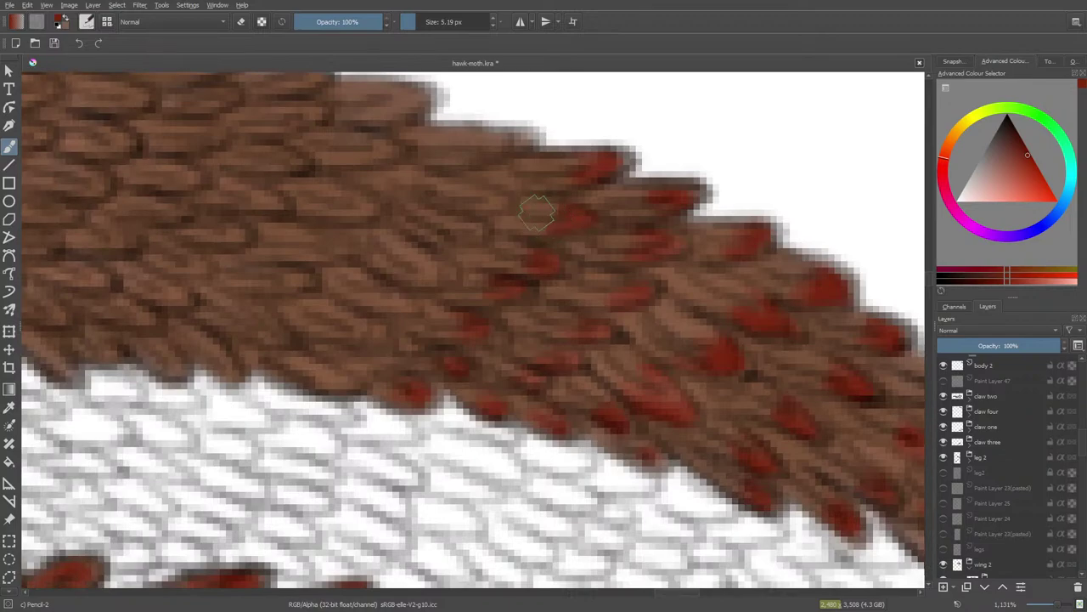
pyautogui.moveTo(478, 140)
pyautogui.mouseDown()
pyautogui.moveTo(493, 142)
pyautogui.moveTo(468, 124)
pyautogui.moveTo(448, 129)
pyautogui.mouseUp()
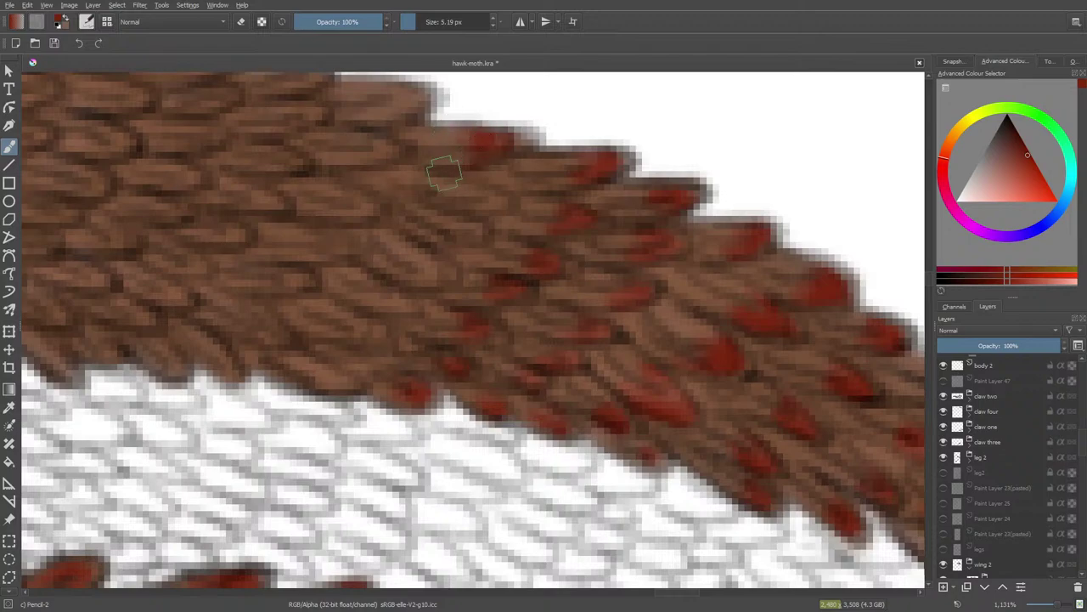
pyautogui.moveTo(456, 204)
pyautogui.mouseDown()
pyautogui.moveTo(507, 201)
pyautogui.moveTo(456, 199)
pyautogui.mouseUp()
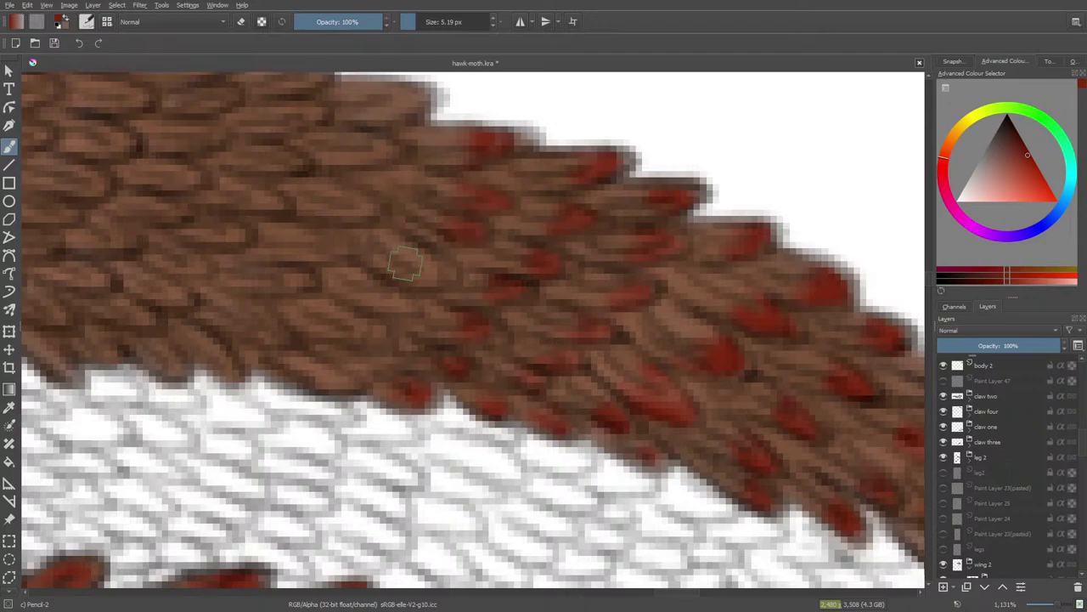
pyautogui.moveTo(405, 263)
pyautogui.mouseDown()
pyautogui.moveTo(448, 274)
pyautogui.moveTo(405, 260)
pyautogui.moveTo(429, 257)
pyautogui.moveTo(391, 248)
pyautogui.mouseUp()
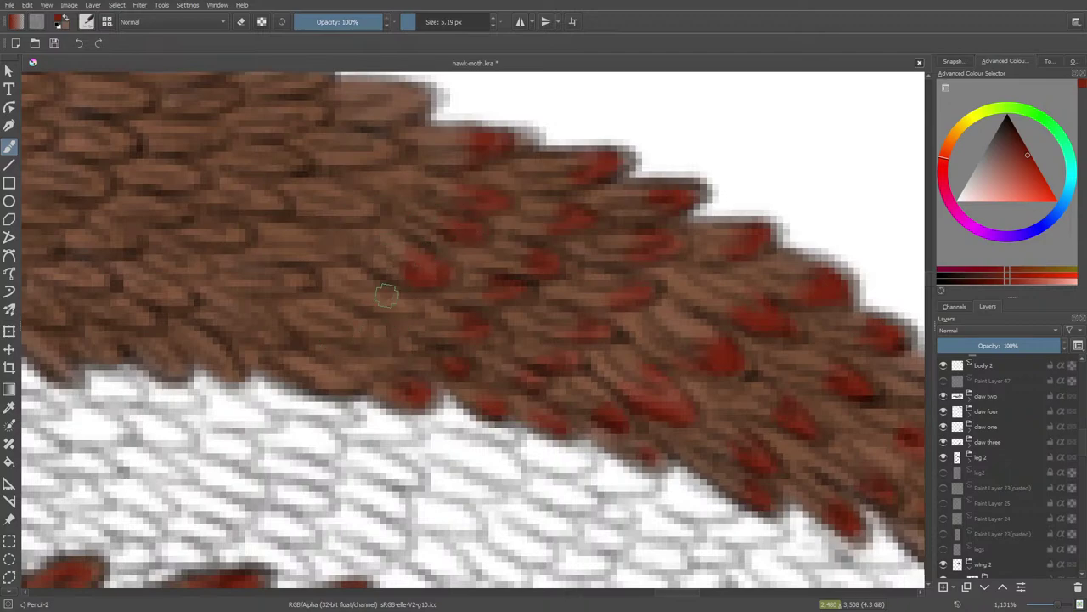
pyautogui.moveTo(386, 294)
pyautogui.mouseDown()
pyautogui.moveTo(360, 303)
pyautogui.moveTo(366, 312)
pyautogui.moveTo(351, 288)
pyautogui.moveTo(392, 306)
pyautogui.moveTo(358, 283)
pyautogui.moveTo(401, 301)
pyautogui.moveTo(319, 324)
pyautogui.moveTo(347, 339)
pyautogui.moveTo(364, 330)
pyautogui.moveTo(345, 327)
pyautogui.moveTo(351, 344)
pyautogui.moveTo(331, 338)
pyautogui.moveTo(351, 329)
pyautogui.moveTo(302, 330)
pyautogui.mouseUp()
pyautogui.moveTo(332, 378)
pyautogui.mouseDown()
pyautogui.moveTo(308, 370)
pyautogui.moveTo(308, 355)
pyautogui.mouseUp()
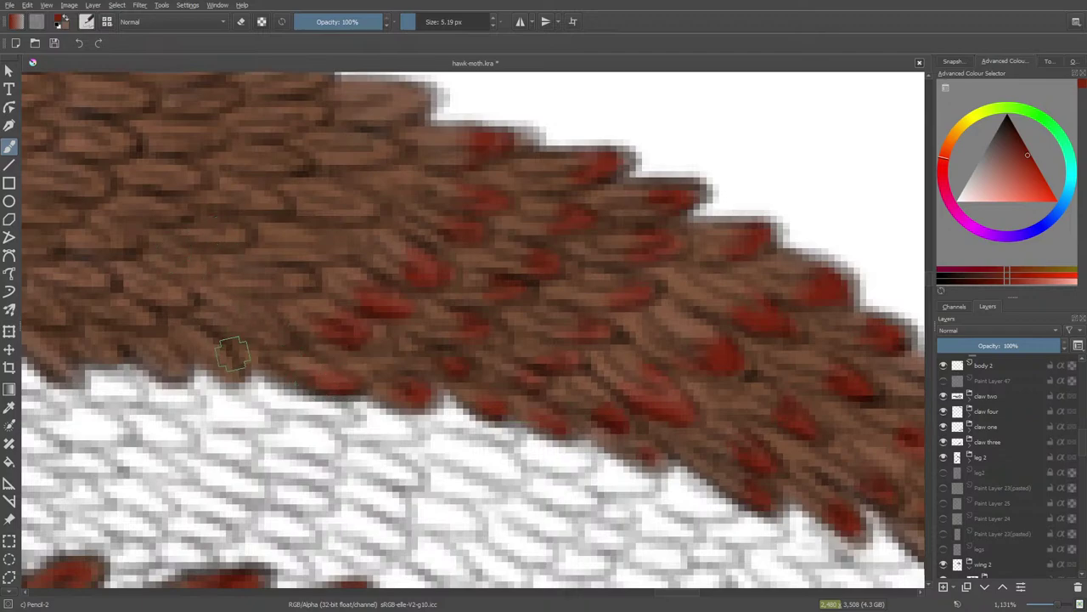
# - Paint a row of red tips from near the lower edge up to the next upper-edge scale, softening one middle tip with the soft eraser
pyautogui.moveTo(265, 317)
pyautogui.mouseDown()
pyautogui.moveTo(267, 334)
pyautogui.moveTo(202, 323)
pyautogui.mouseUp()
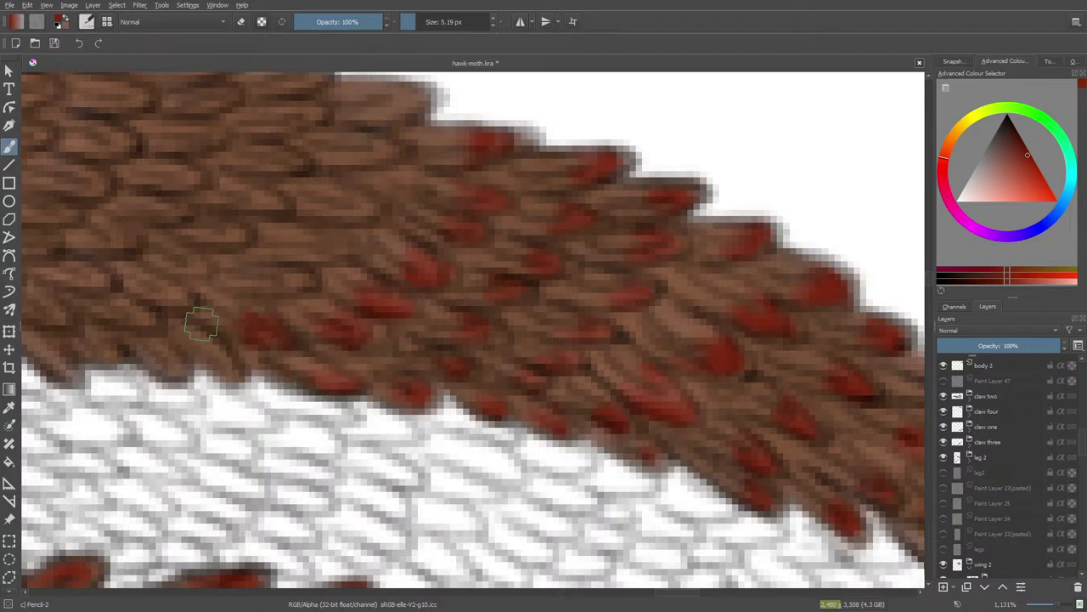
pyautogui.moveTo(270, 263); pyautogui.dragTo(296, 284)
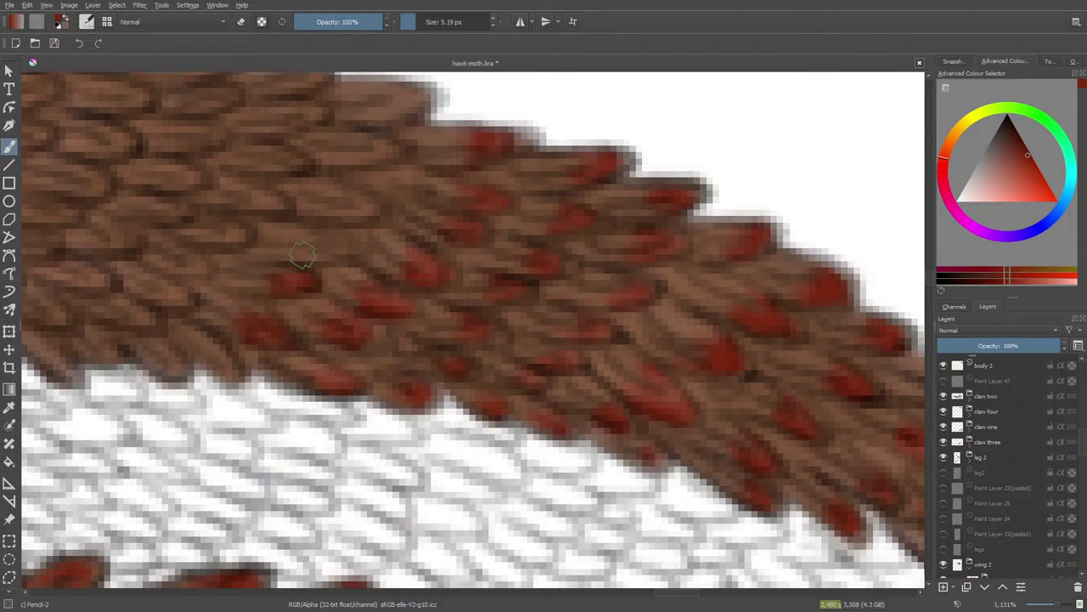
pyautogui.moveTo(322, 244); pyautogui.dragTo(249, 251)
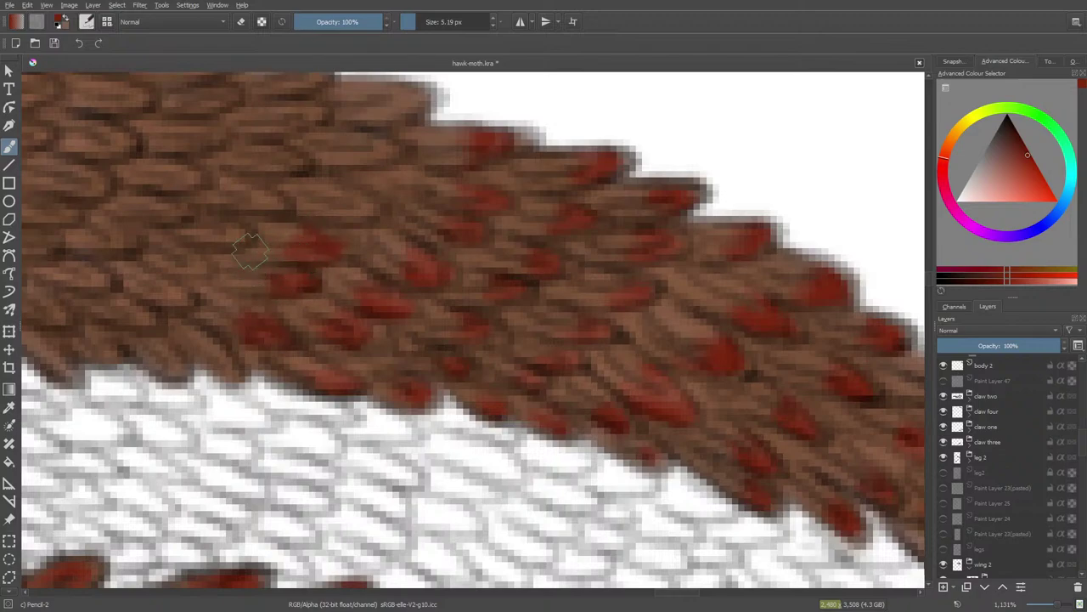
pyautogui.press('e')
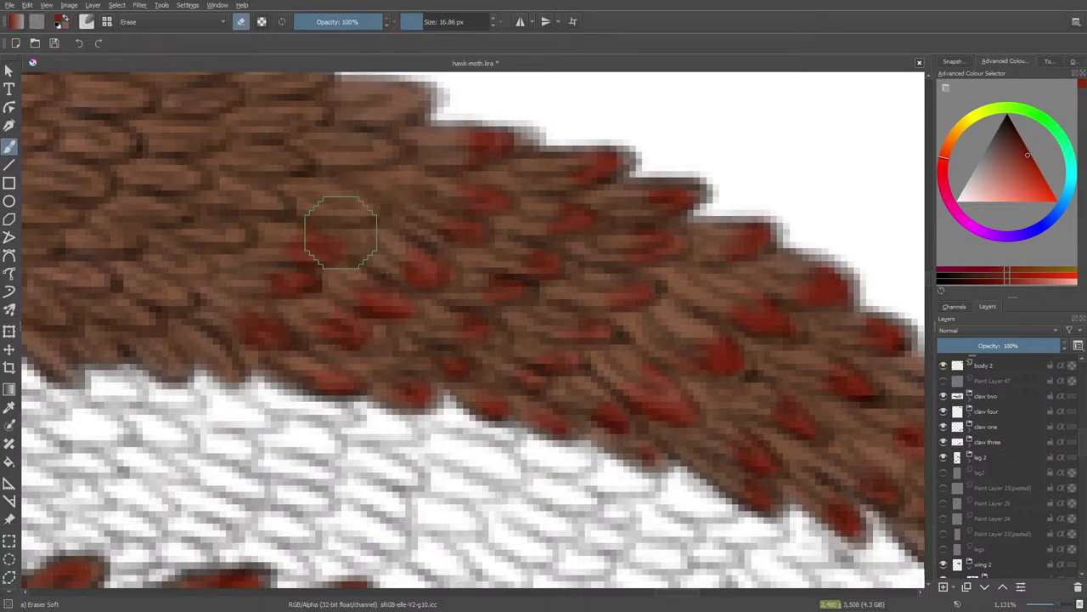
pyautogui.press('e')
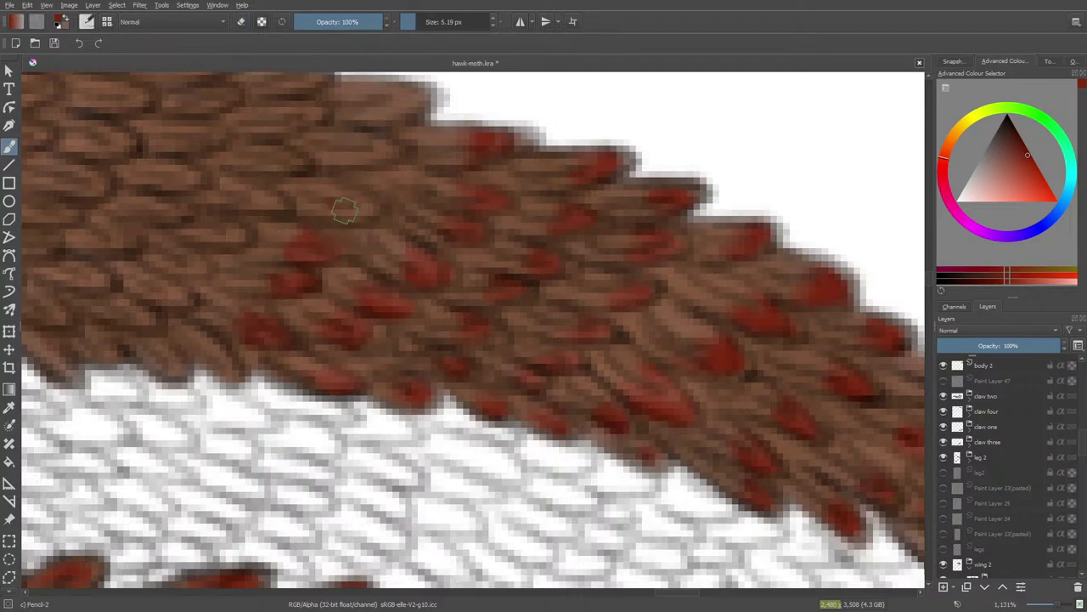
pyautogui.moveTo(343, 216)
pyautogui.mouseDown()
pyautogui.moveTo(357, 199)
pyautogui.moveTo(352, 213)
pyautogui.mouseUp()
pyautogui.moveTo(338, 175); pyautogui.dragTo(368, 153)
pyautogui.moveTo(349, 104)
pyautogui.mouseDown()
pyautogui.moveTo(380, 115)
pyautogui.moveTo(418, 93)
pyautogui.mouseUp()
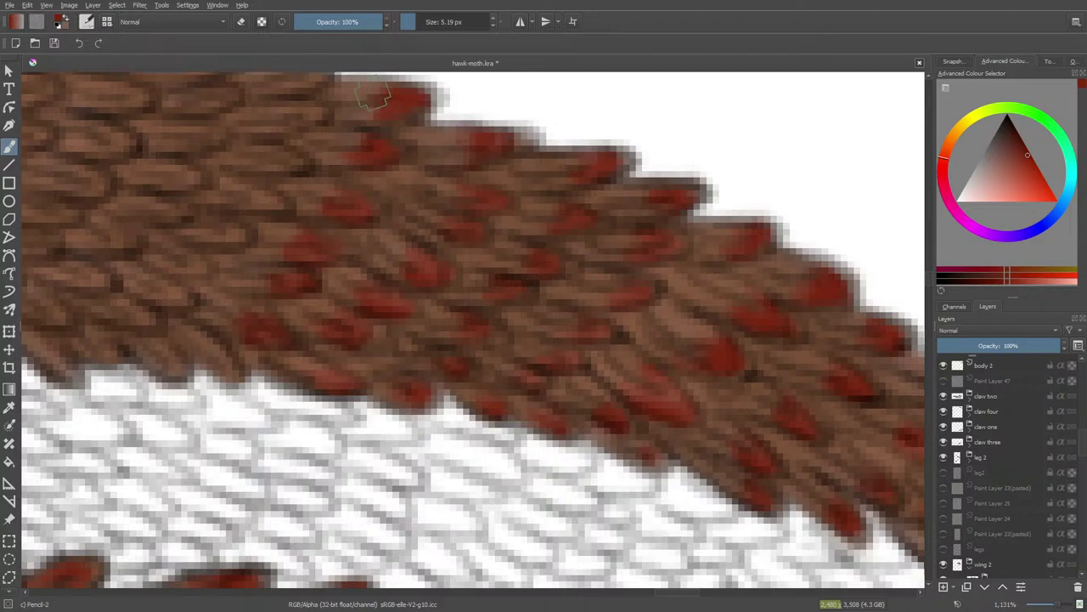
# - Soften the last upper-edge tip with the soft eraser and paint red tips on the next three lower-edge scales and the scale above them
pyautogui.moveTo(682, 592); pyautogui.dragTo(677, 592)
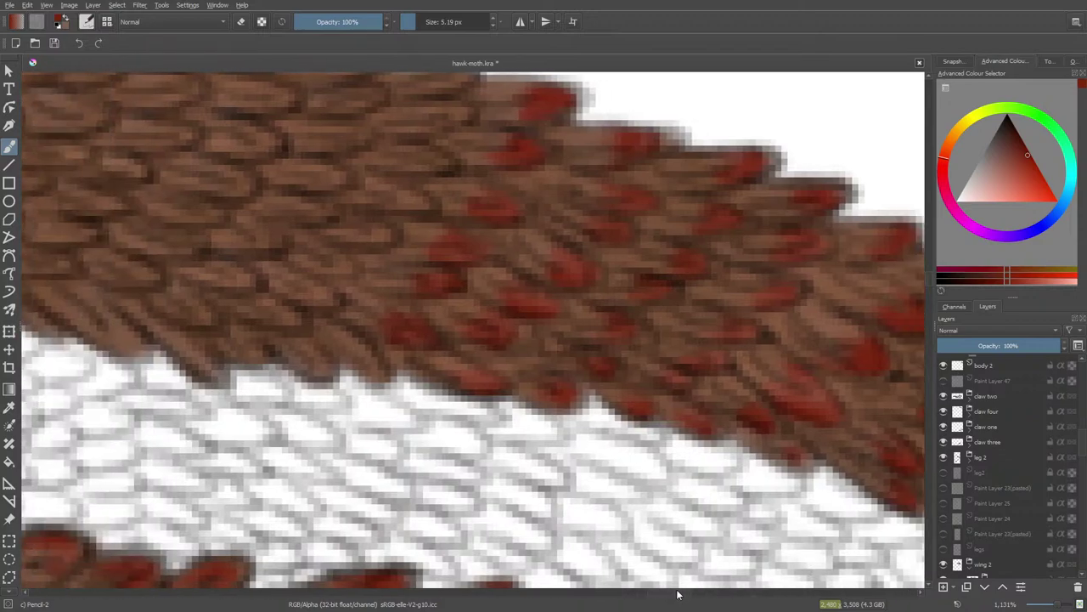
pyautogui.scroll(3, 928, 288)
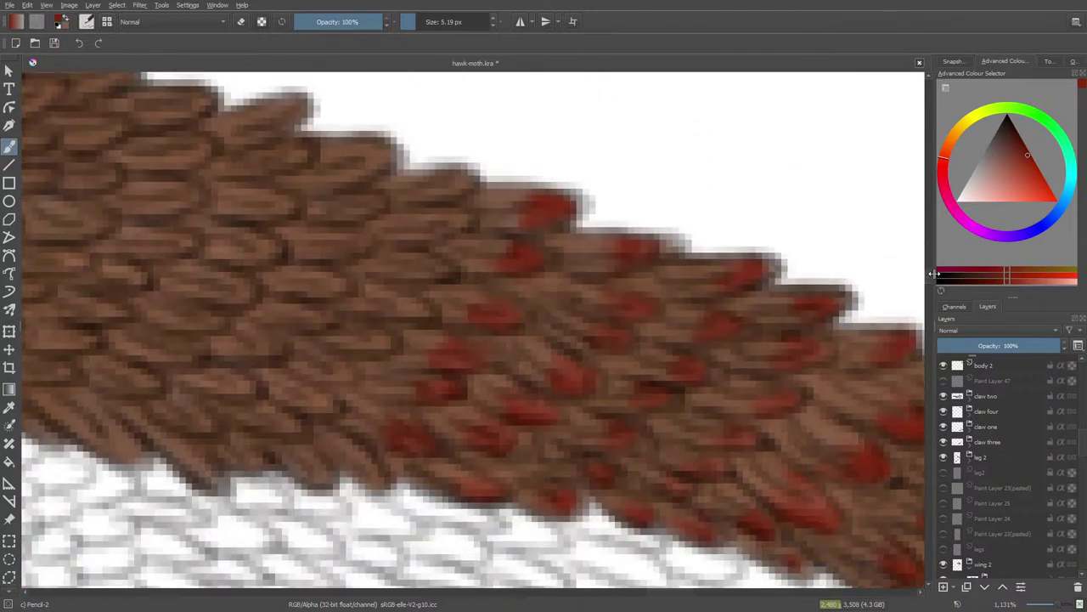
pyautogui.press('e')
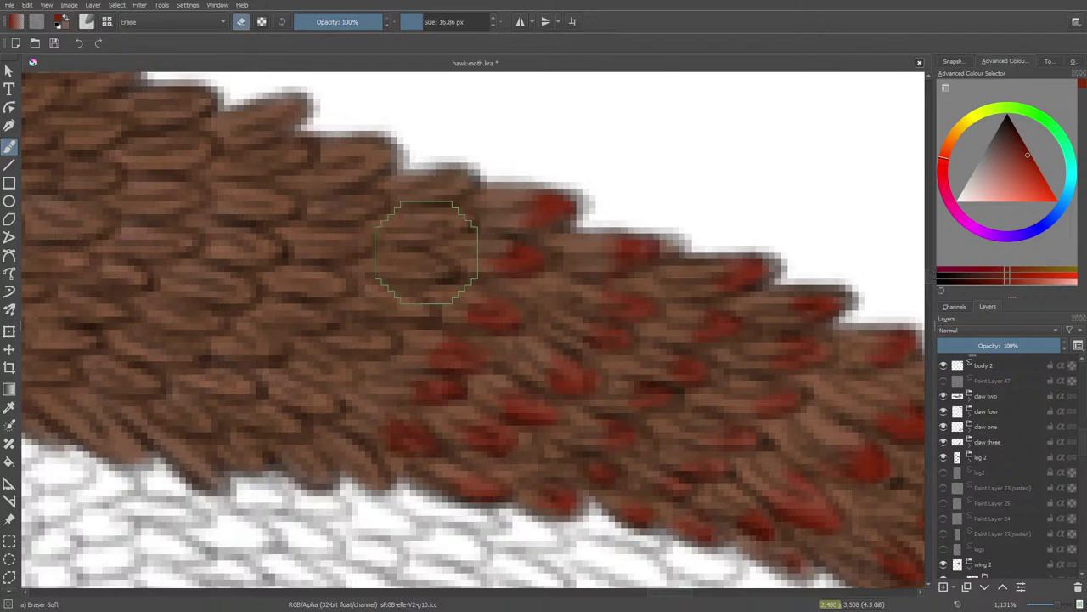
pyautogui.press('e')
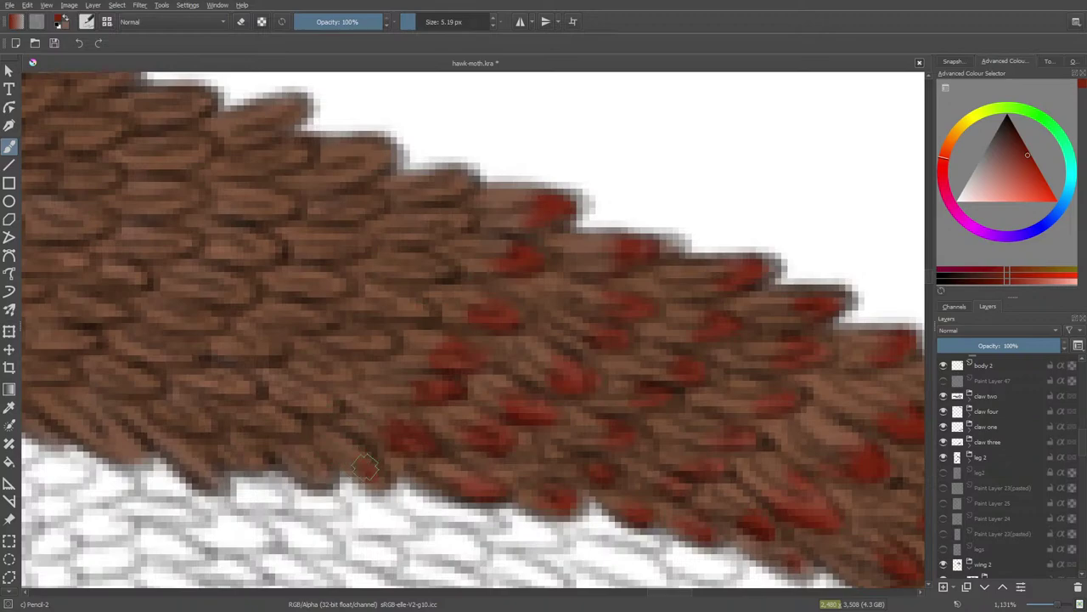
pyautogui.click(313, 472)
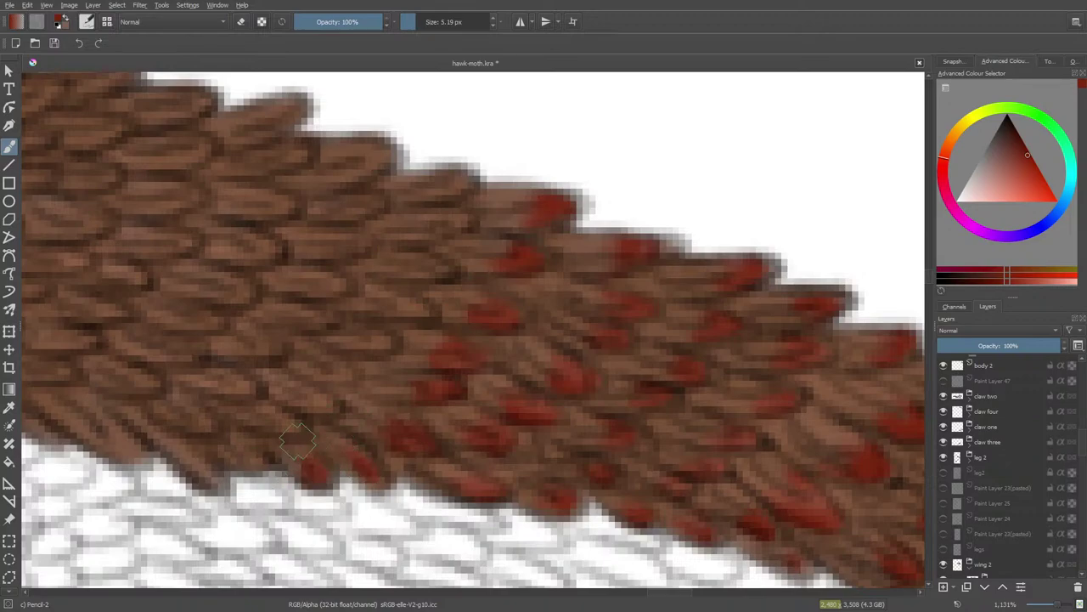
pyautogui.click(245, 459)
pyautogui.click(287, 425)
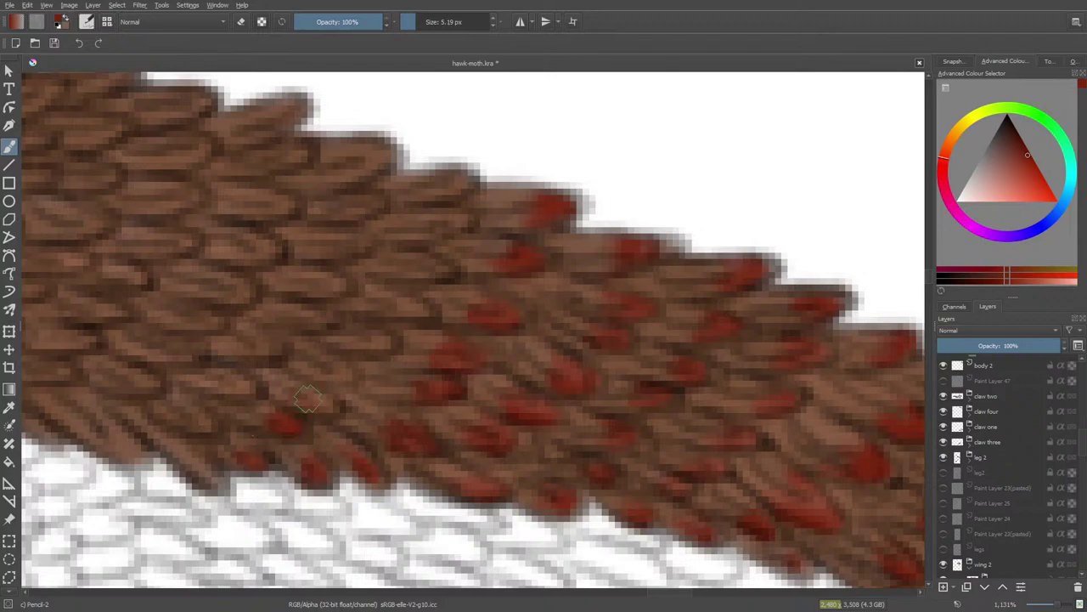
# - Continue the row of red tips diagonally up through the middle scales to the next upper-edge scale, softening them with the soft eraser
pyautogui.click(327, 368)
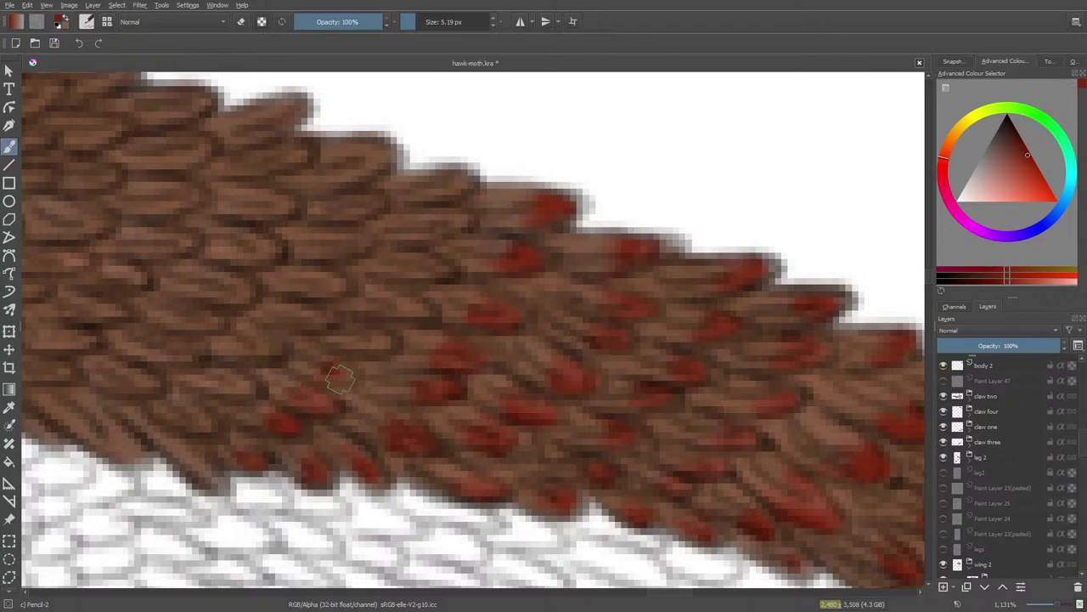
pyautogui.click(367, 340)
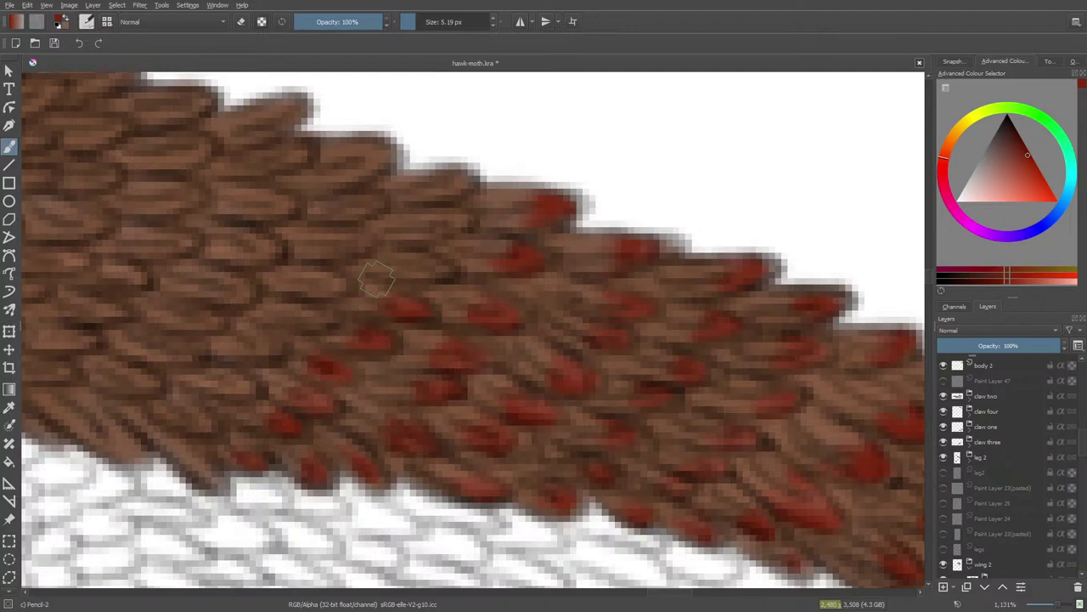
pyautogui.click(423, 264)
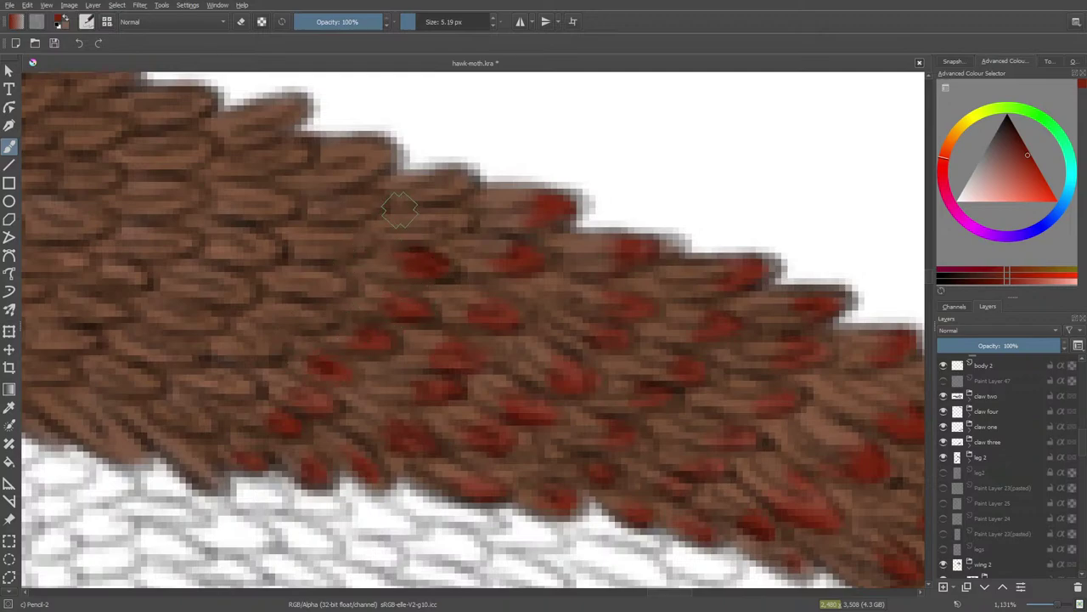
pyautogui.click(452, 220)
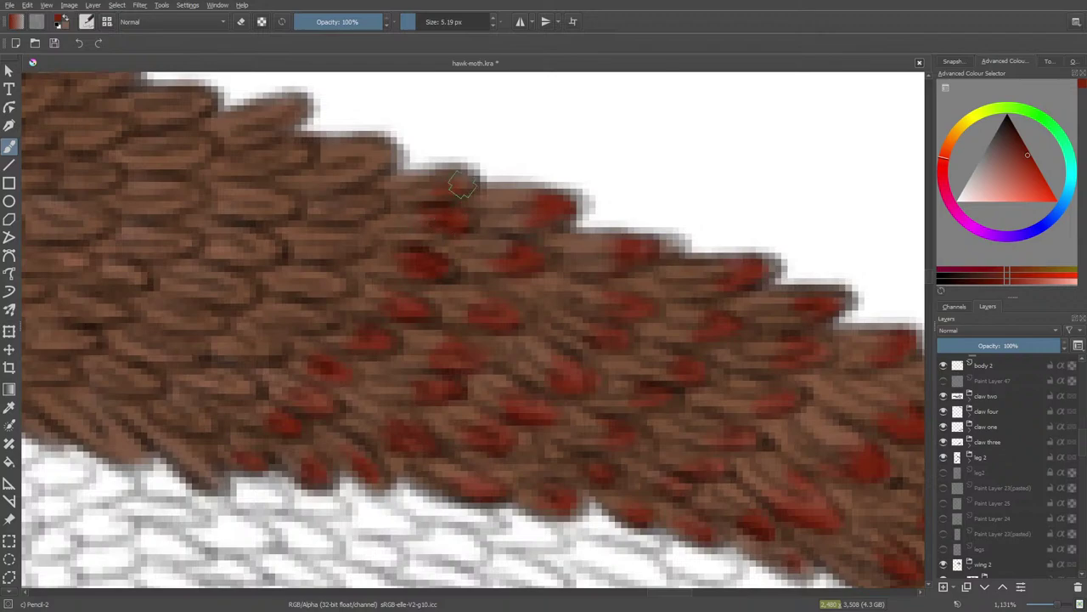
pyautogui.click(454, 183)
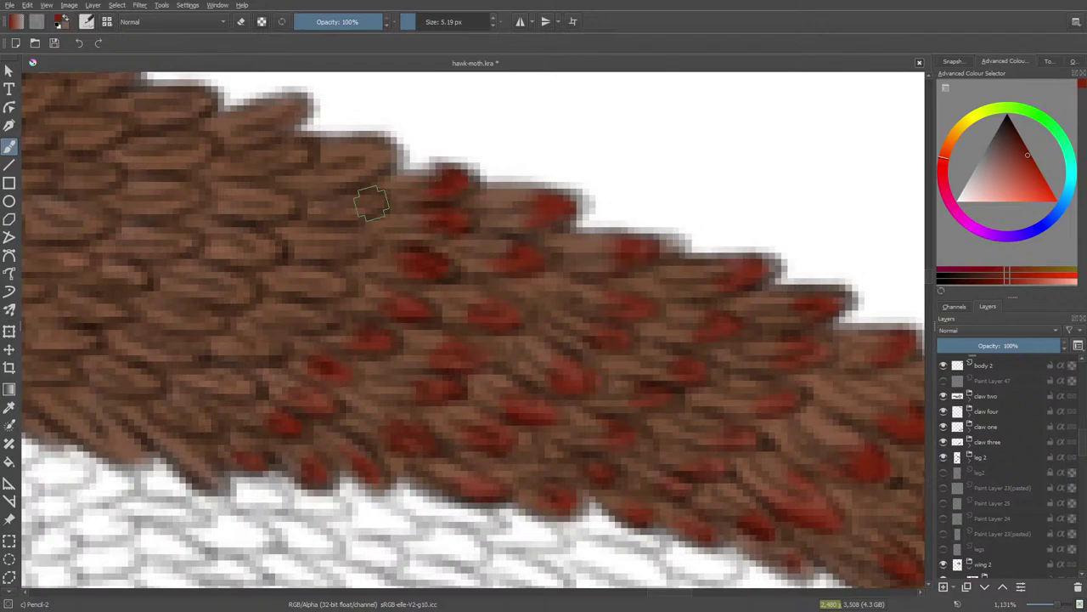
pyautogui.press('e')
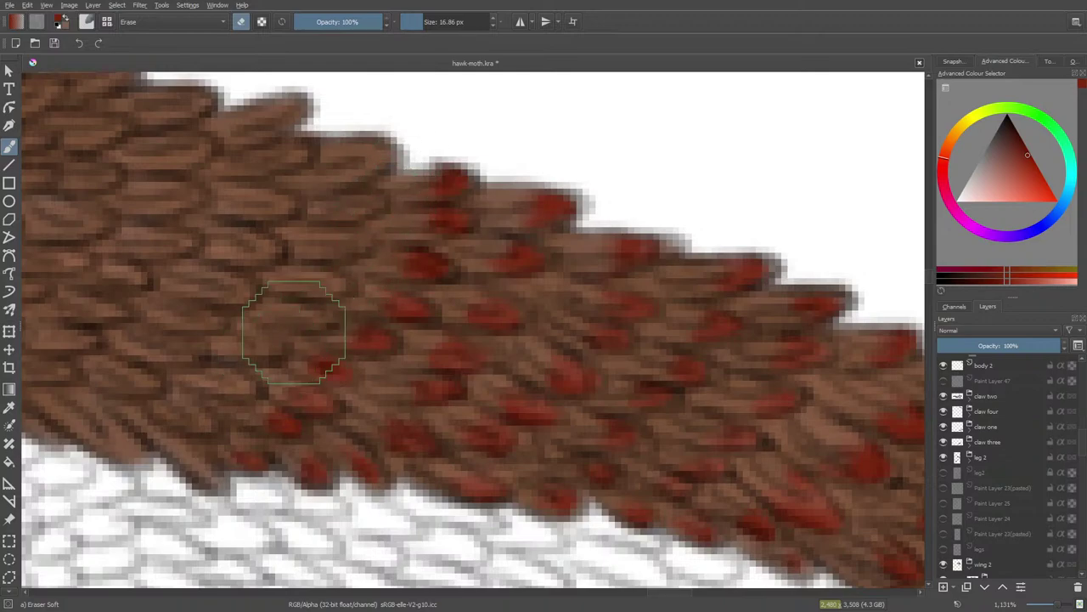
pyautogui.press('e')
# - Paint the next inward row of red tips, softening the upper-edge tip and running diagonally down to a scale just above the lower edge
pyautogui.hscroll(-5, 654, 578)
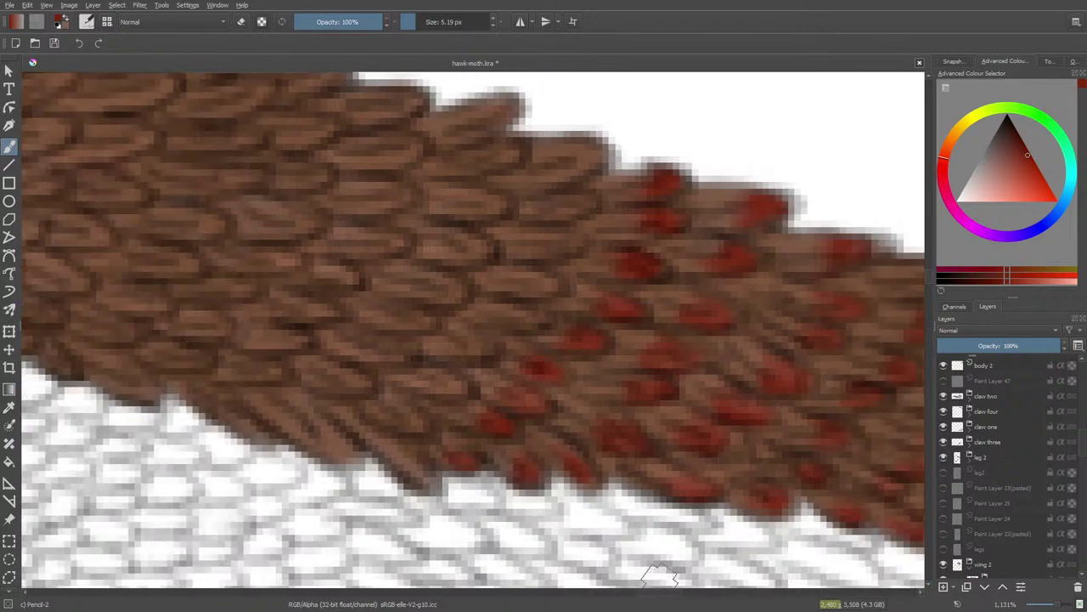
pyautogui.moveTo(586, 149)
pyautogui.mouseDown()
pyautogui.moveTo(552, 170)
pyautogui.moveTo(542, 149)
pyautogui.mouseUp()
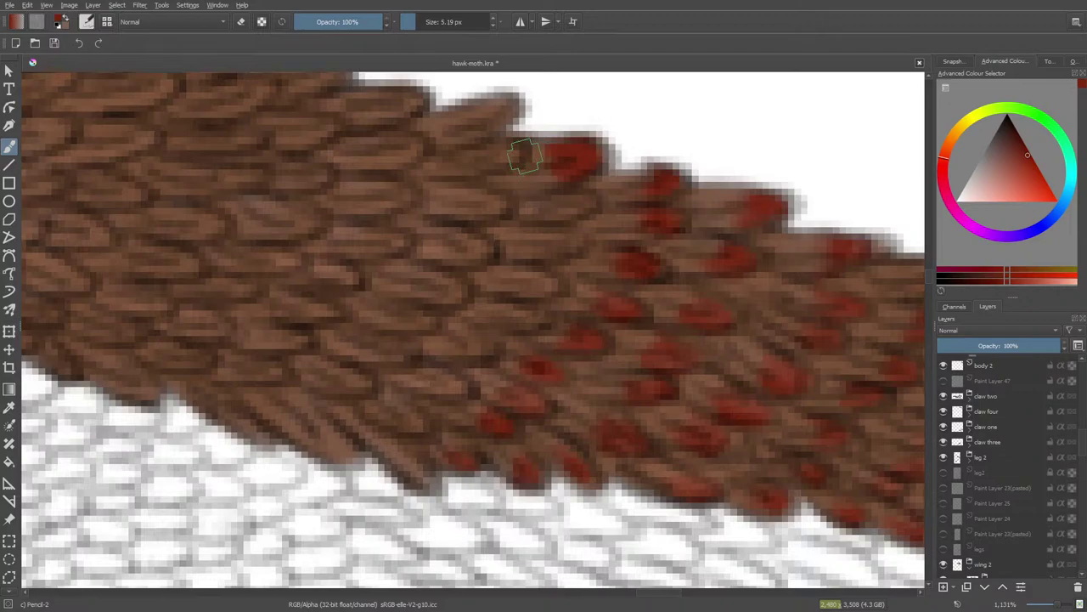
pyautogui.press('e')
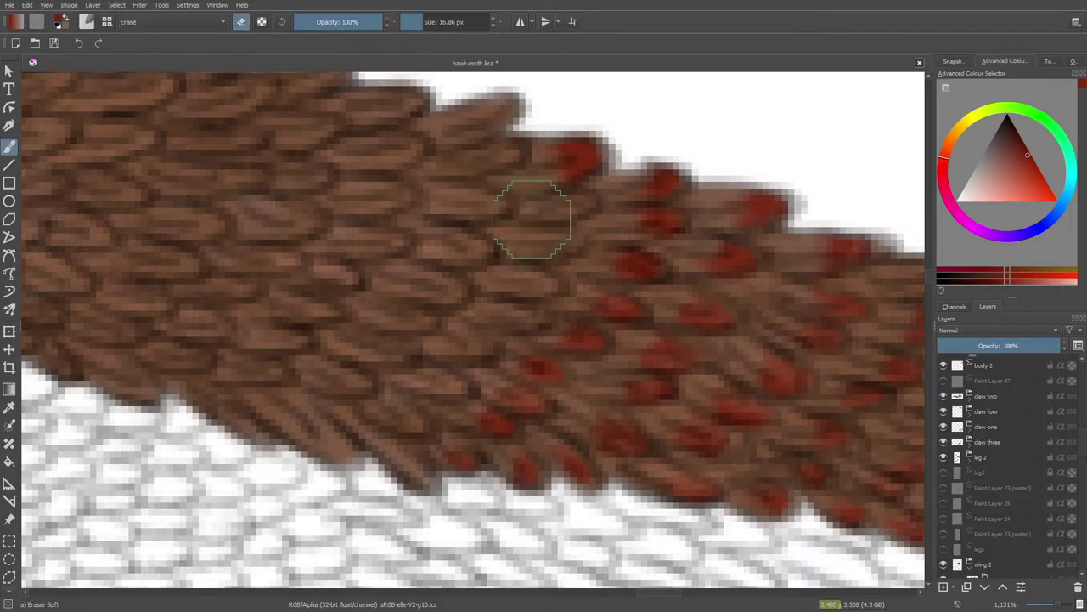
pyautogui.press('e')
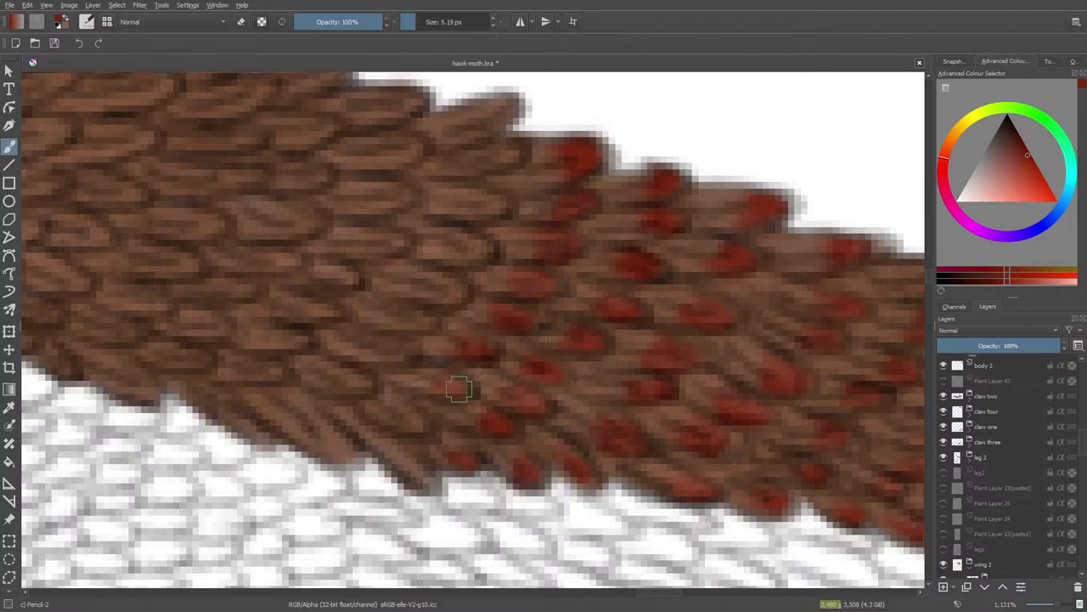
pyautogui.moveTo(436, 388); pyautogui.dragTo(444, 383)
pyautogui.moveTo(405, 413)
pyautogui.mouseDown()
pyautogui.moveTo(395, 417)
pyautogui.moveTo(404, 417)
pyautogui.mouseUp()
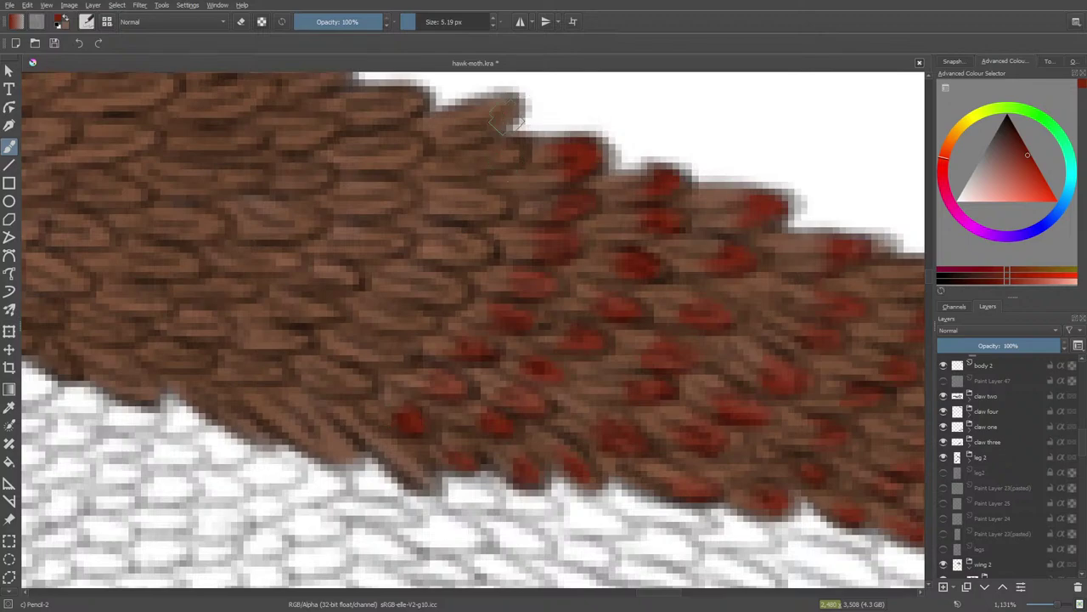
# - Paint another row of red tips from the pointed upper-edge scale diagonally down eight scales, softening their inner ends with the soft eraser
pyautogui.moveTo(482, 114)
pyautogui.mouseDown()
pyautogui.moveTo(462, 136)
pyautogui.moveTo(484, 116)
pyautogui.moveTo(451, 119)
pyautogui.moveTo(491, 156)
pyautogui.moveTo(503, 150)
pyautogui.moveTo(482, 159)
pyautogui.moveTo(511, 154)
pyautogui.moveTo(453, 153)
pyautogui.mouseUp()
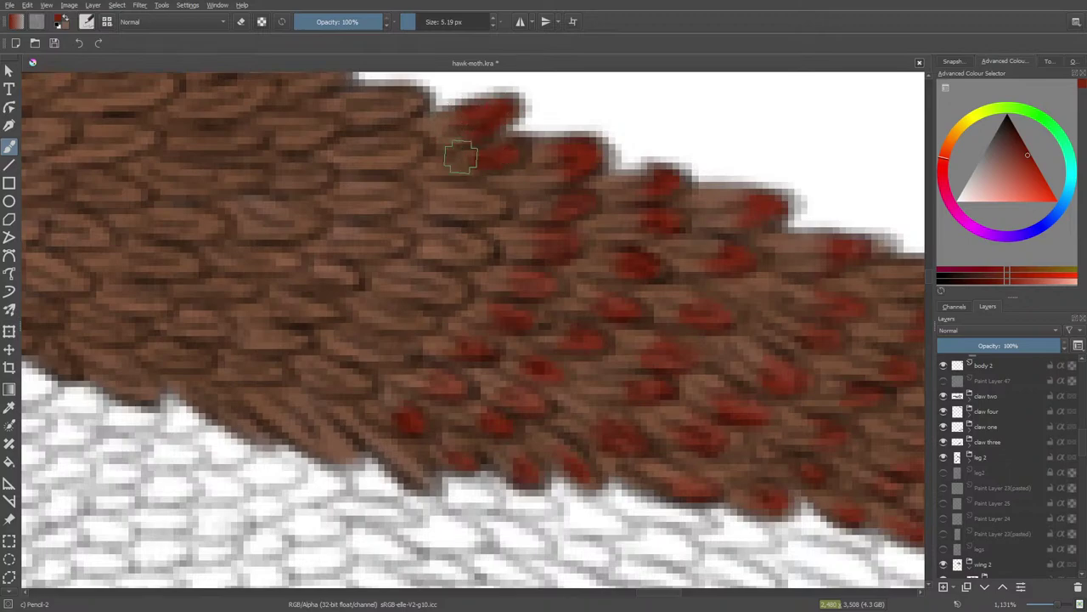
pyautogui.moveTo(463, 212)
pyautogui.mouseDown()
pyautogui.moveTo(478, 190)
pyautogui.moveTo(445, 206)
pyautogui.moveTo(450, 255)
pyautogui.mouseUp()
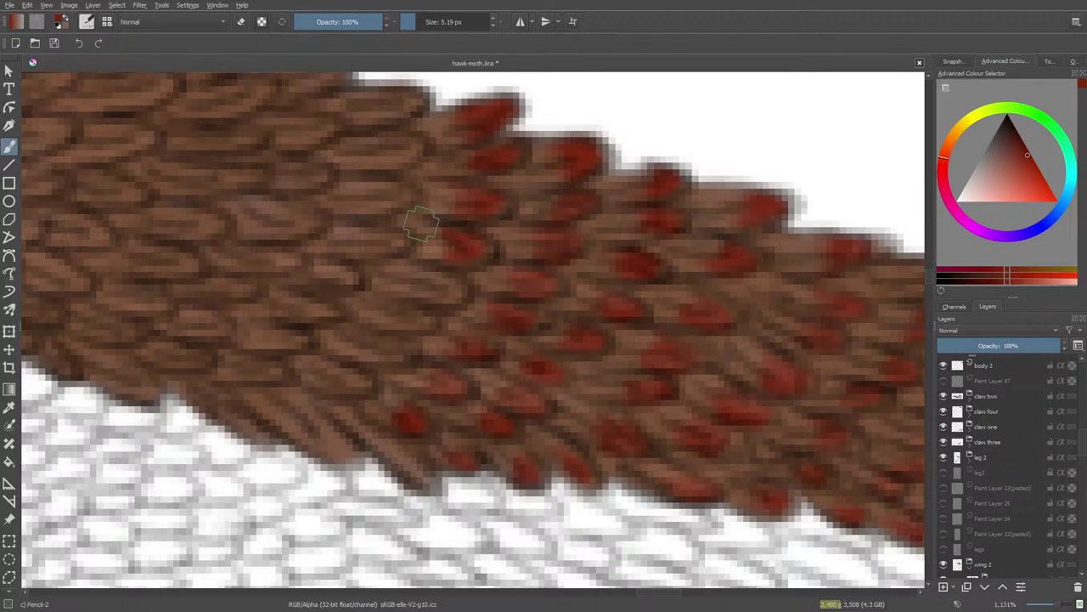
pyautogui.press('e')
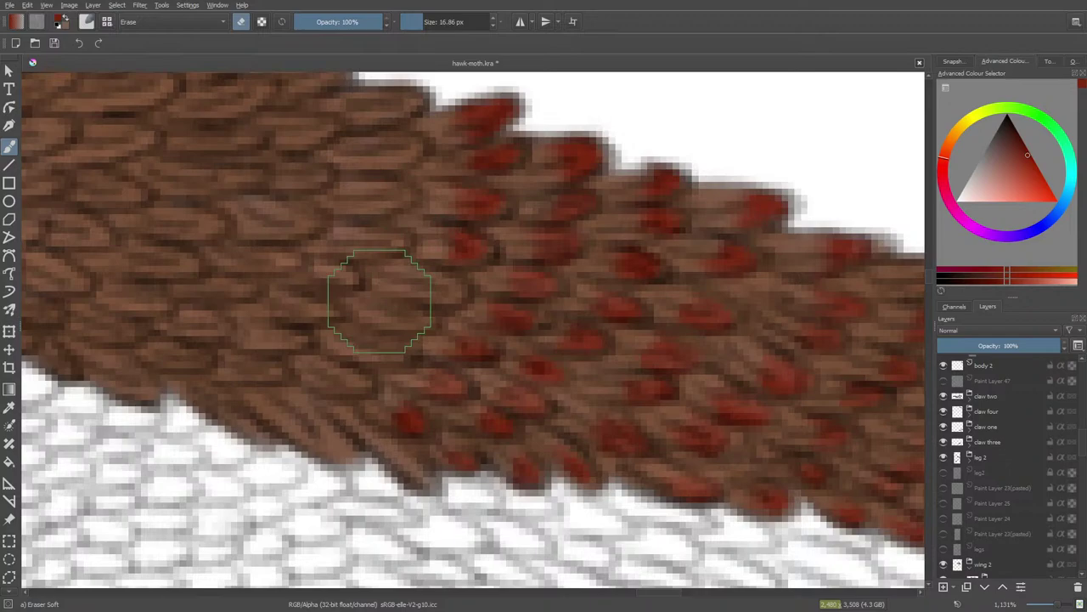
pyautogui.press('e')
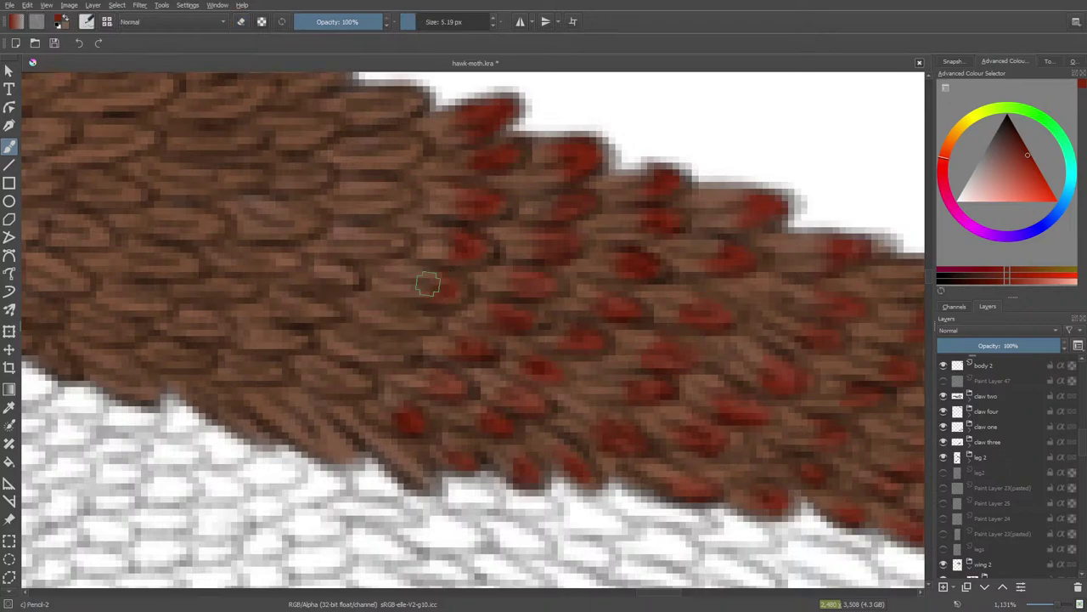
pyautogui.moveTo(452, 295); pyautogui.dragTo(447, 281)
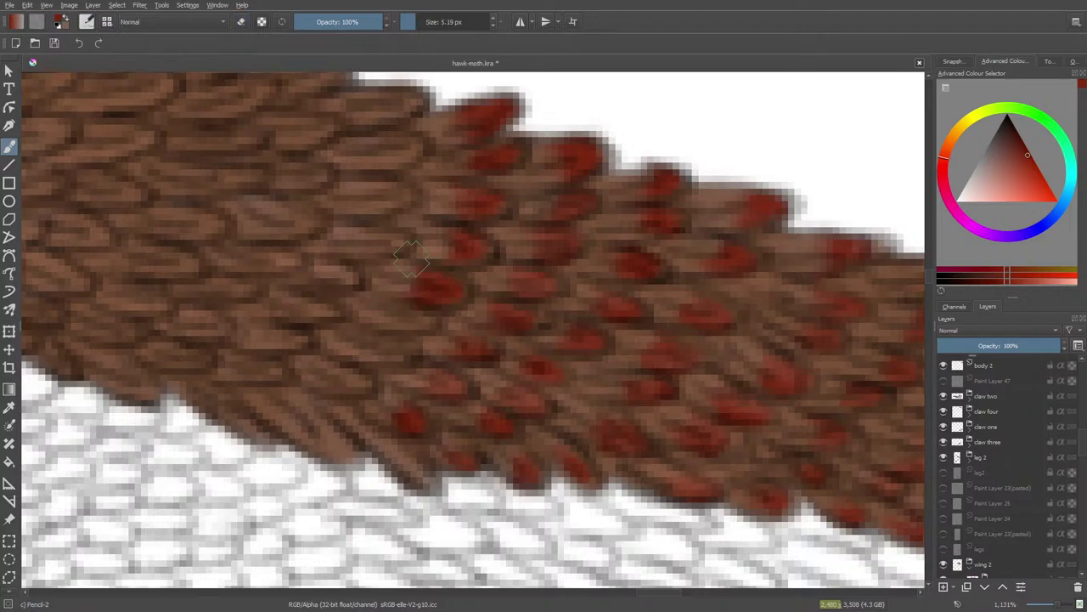
pyautogui.moveTo(407, 317)
pyautogui.mouseDown()
pyautogui.moveTo(384, 339)
pyautogui.moveTo(366, 333)
pyautogui.mouseUp()
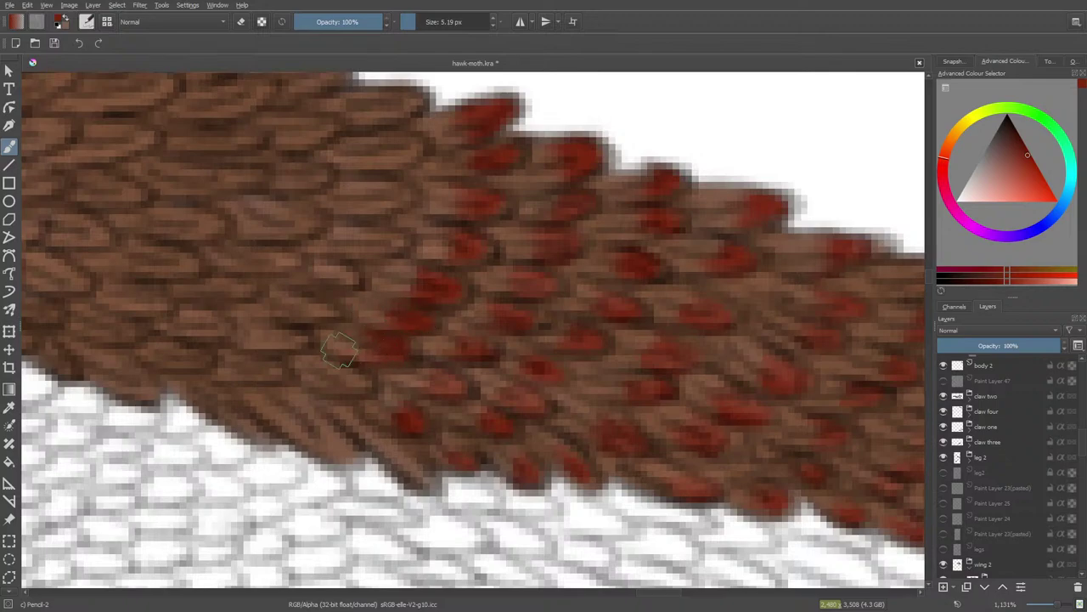
pyautogui.moveTo(345, 379)
pyautogui.mouseDown()
pyautogui.moveTo(350, 388)
pyautogui.moveTo(330, 371)
pyautogui.mouseUp()
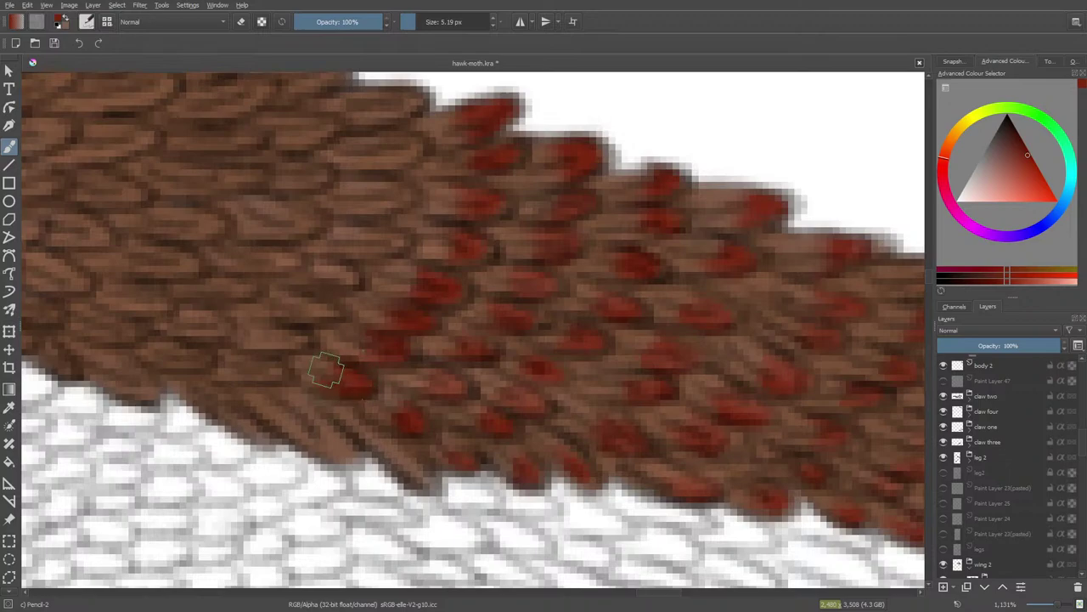
pyautogui.press('e')
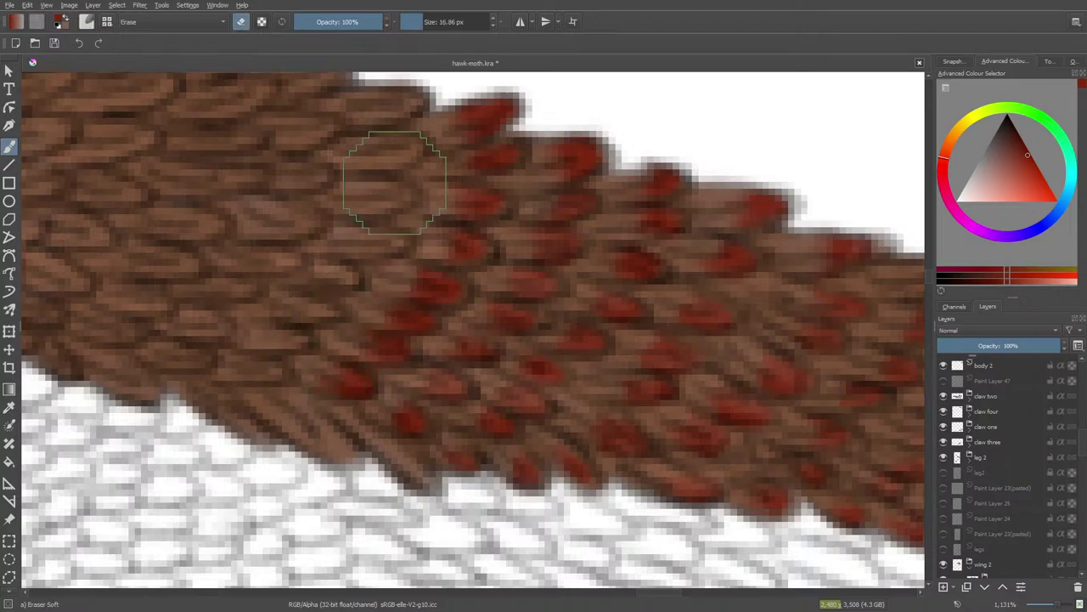
pyautogui.press('e')
# - Paint the following row of red tips from the next upper-edge scale down through the middle scales, curving inward toward the lower edge
pyautogui.hscroll(-6, 656, 586)
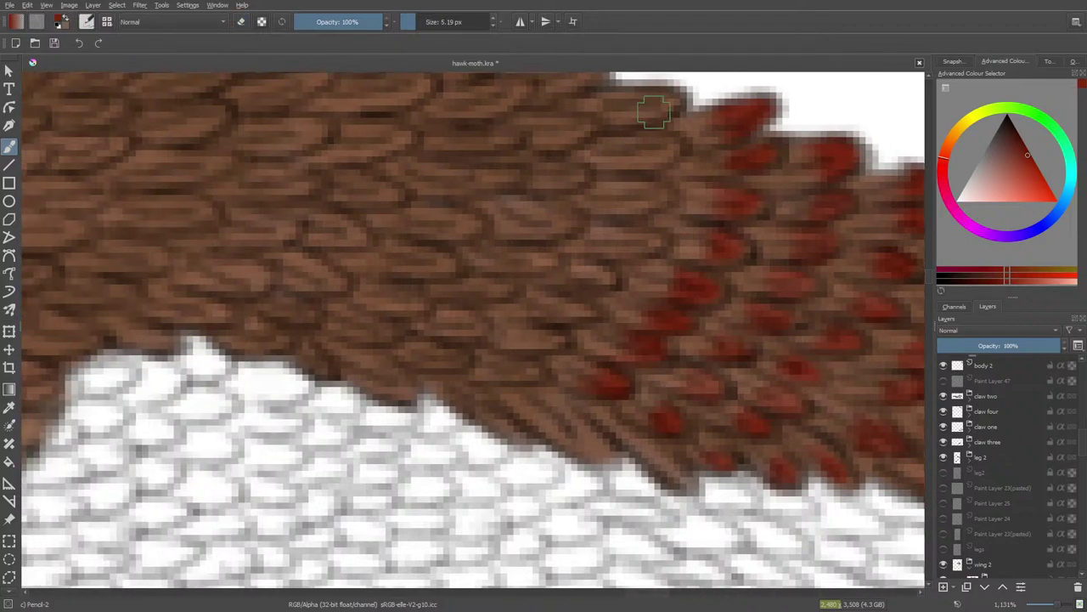
pyautogui.moveTo(654, 111)
pyautogui.mouseDown()
pyautogui.moveTo(643, 88)
pyautogui.moveTo(660, 111)
pyautogui.moveTo(630, 112)
pyautogui.mouseUp()
pyautogui.moveTo(671, 153)
pyautogui.mouseDown()
pyautogui.moveTo(641, 132)
pyautogui.moveTo(618, 151)
pyautogui.moveTo(645, 199)
pyautogui.mouseUp()
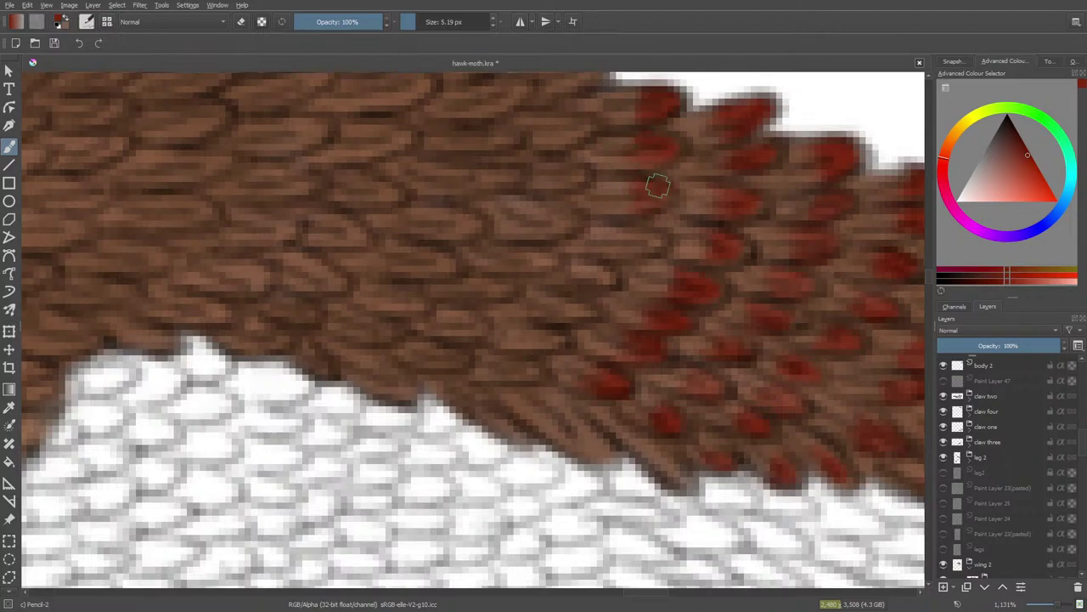
pyautogui.click(646, 246)
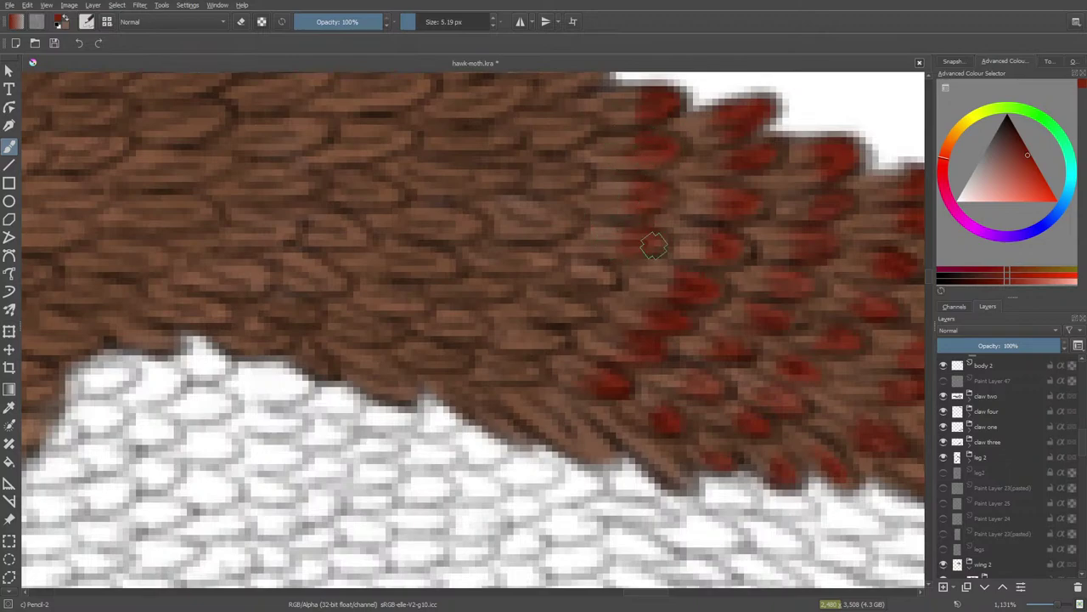
pyautogui.click(600, 275)
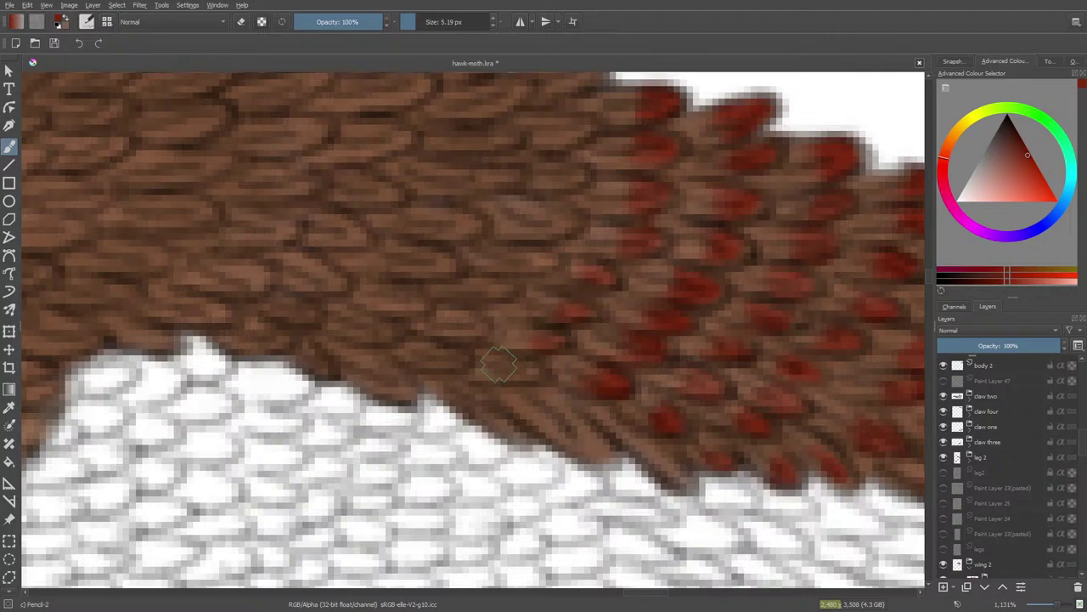
pyautogui.click(524, 370)
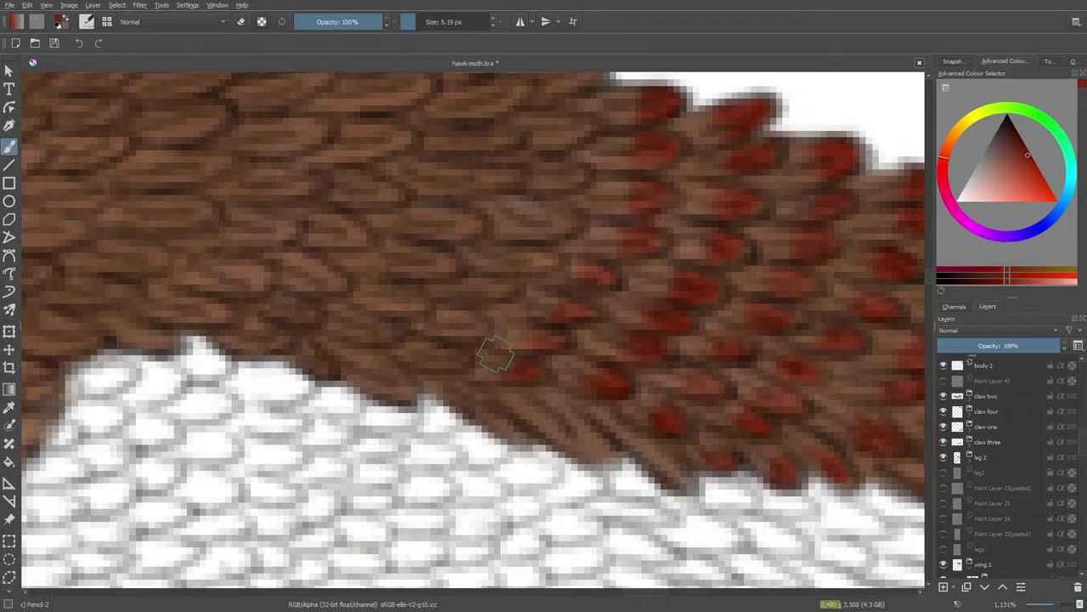
# - Paint red tips on the two long slanted scales at the vein's lower edge and soften the inner one with the soft eraser
pyautogui.click(588, 443)
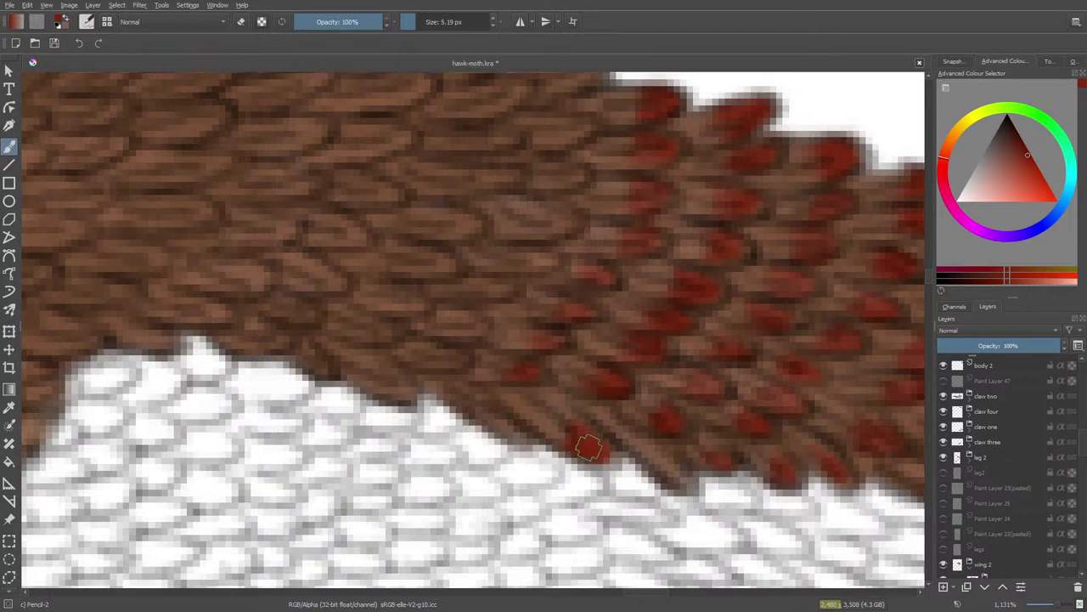
pyautogui.click(564, 438)
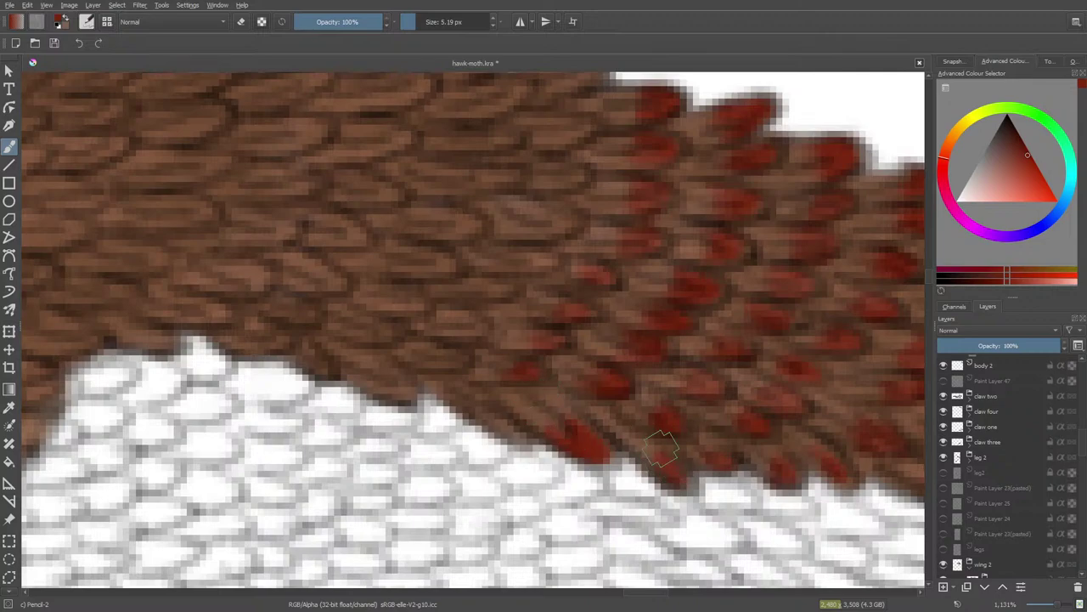
pyautogui.press('e')
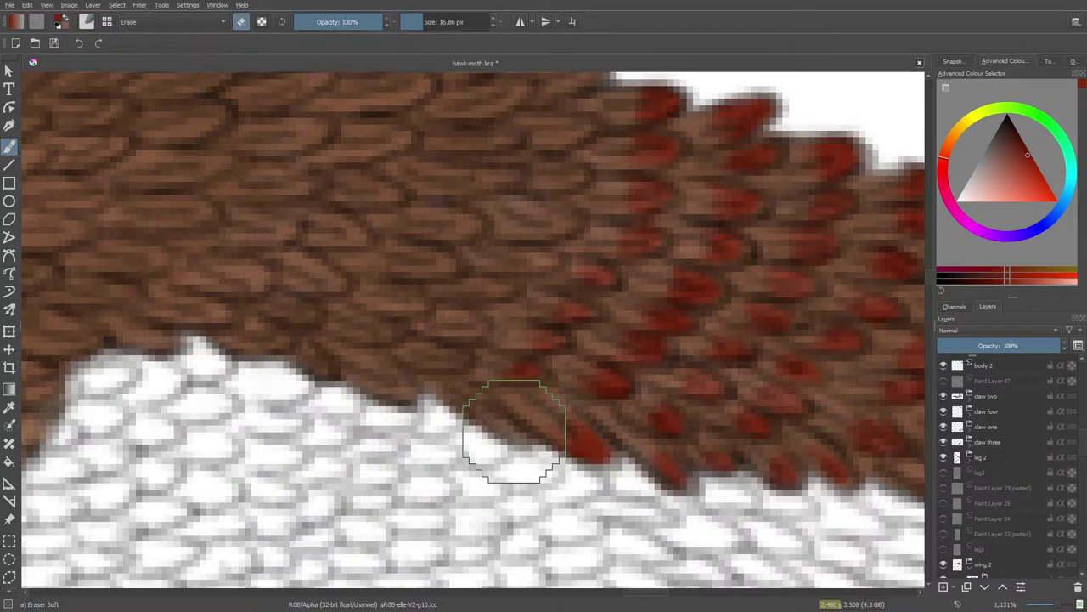
# - Paint the next inward row of red tips from just below the upper-edge scale diagonally down seven scales, softening the third tip's inner end
pyautogui.press('e')
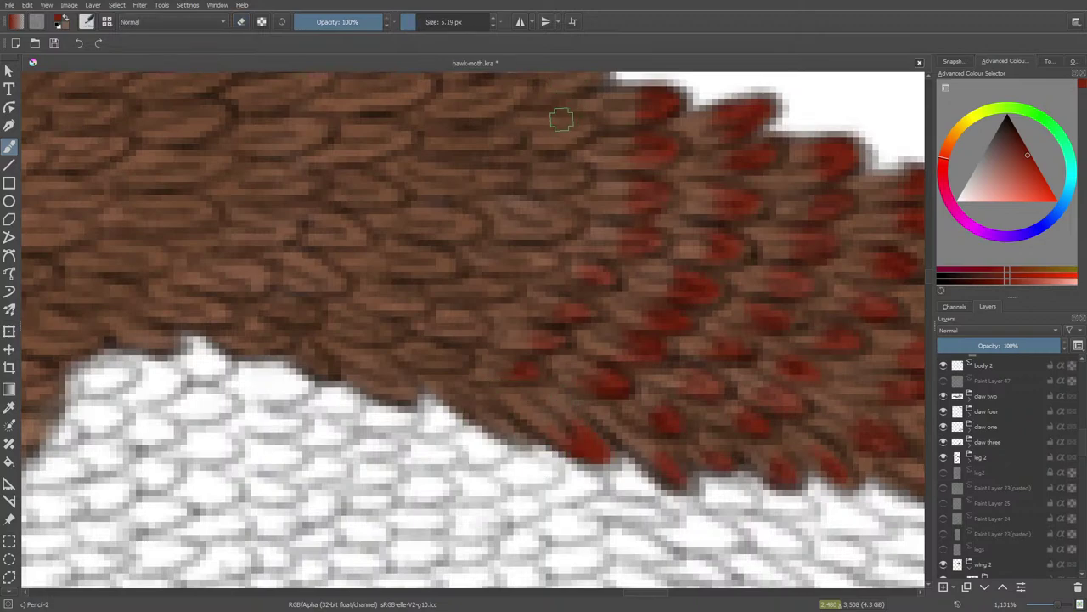
pyautogui.moveTo(561, 119)
pyautogui.mouseDown()
pyautogui.moveTo(572, 124)
pyautogui.moveTo(564, 131)
pyautogui.mouseUp()
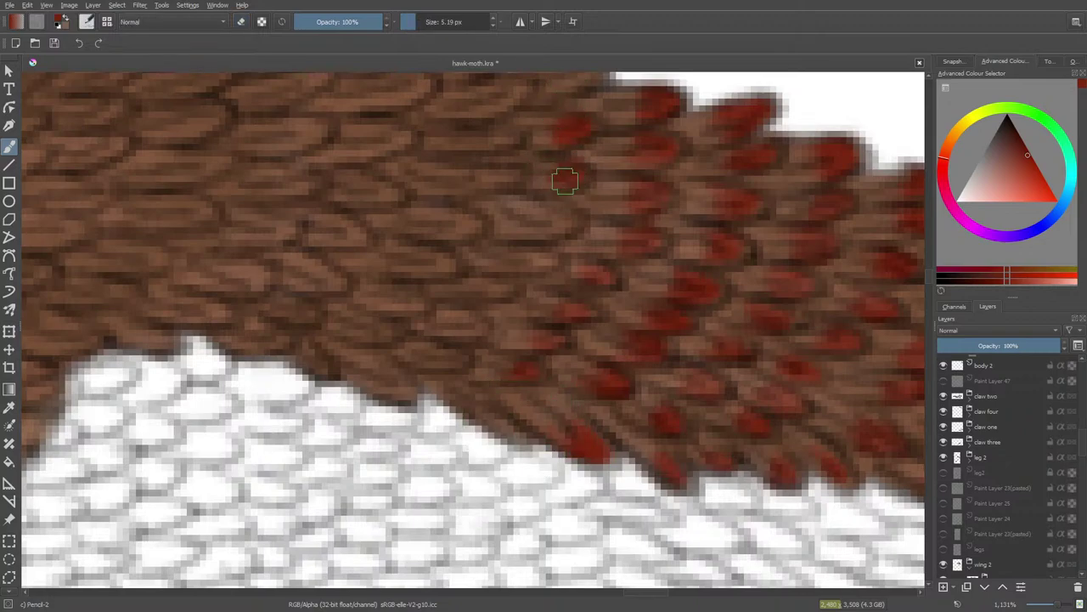
pyautogui.moveTo(548, 204)
pyautogui.mouseDown()
pyautogui.moveTo(539, 235)
pyautogui.moveTo(536, 197)
pyautogui.mouseUp()
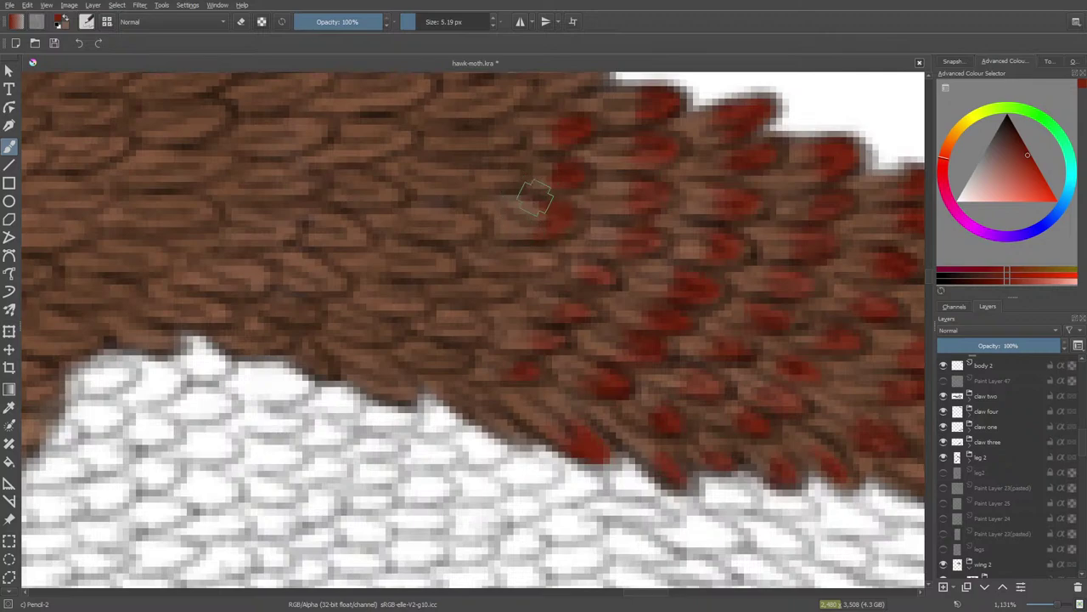
pyautogui.press('e')
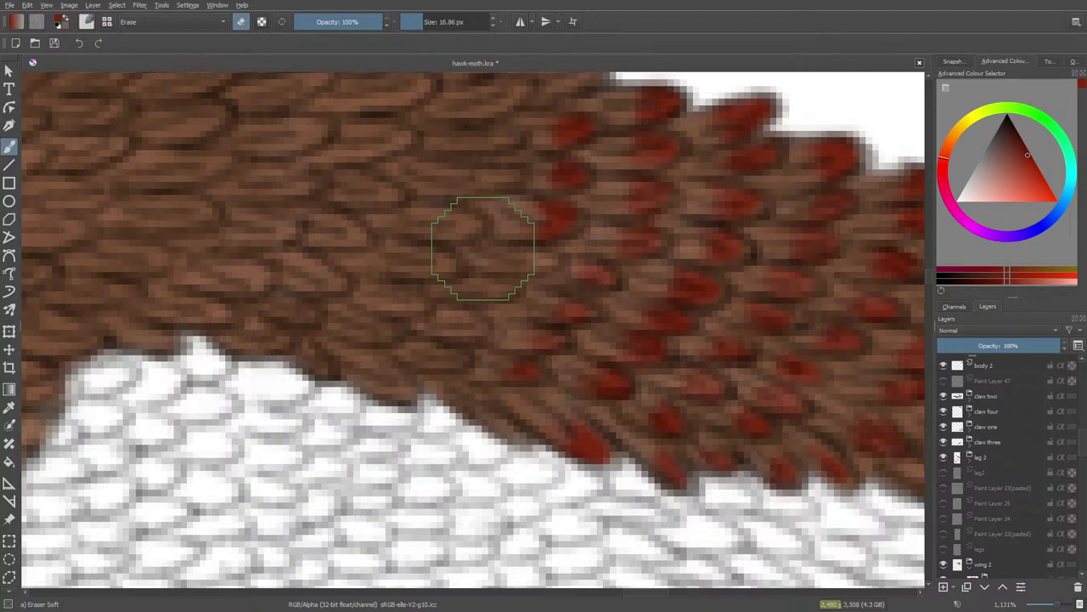
pyautogui.press('/')
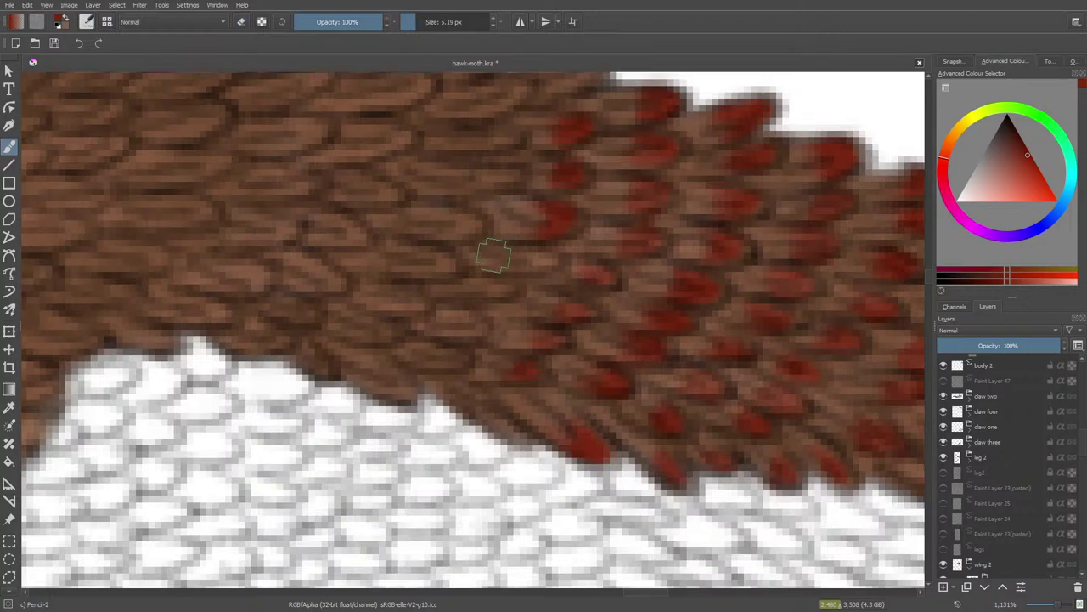
pyautogui.moveTo(501, 257)
pyautogui.mouseDown()
pyautogui.moveTo(470, 276)
pyautogui.moveTo(475, 305)
pyautogui.moveTo(503, 297)
pyautogui.mouseUp()
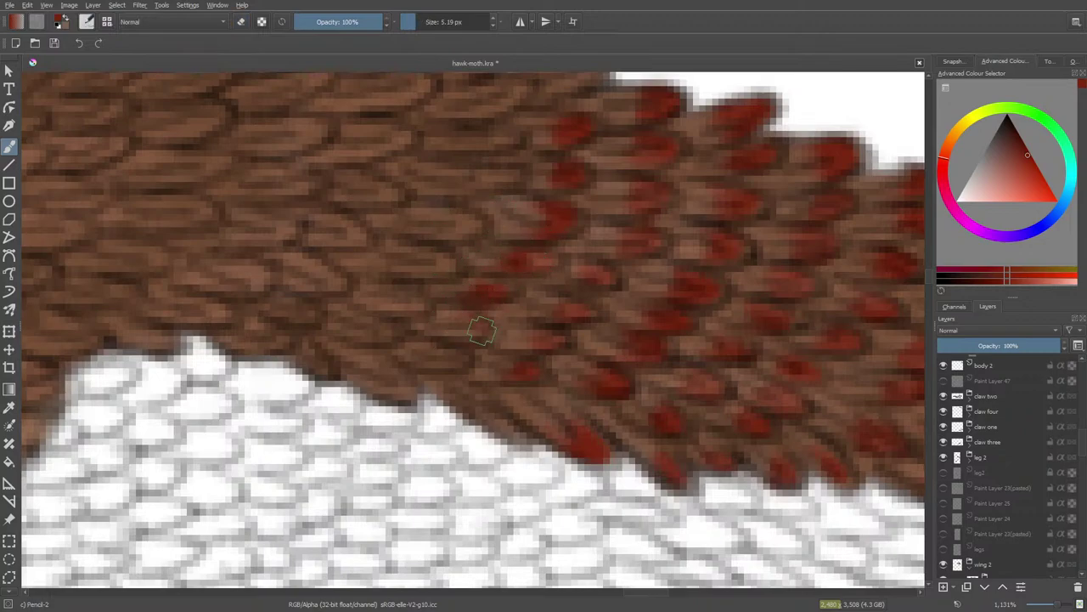
pyautogui.moveTo(482, 331); pyautogui.dragTo(463, 321)
pyautogui.click(451, 360)
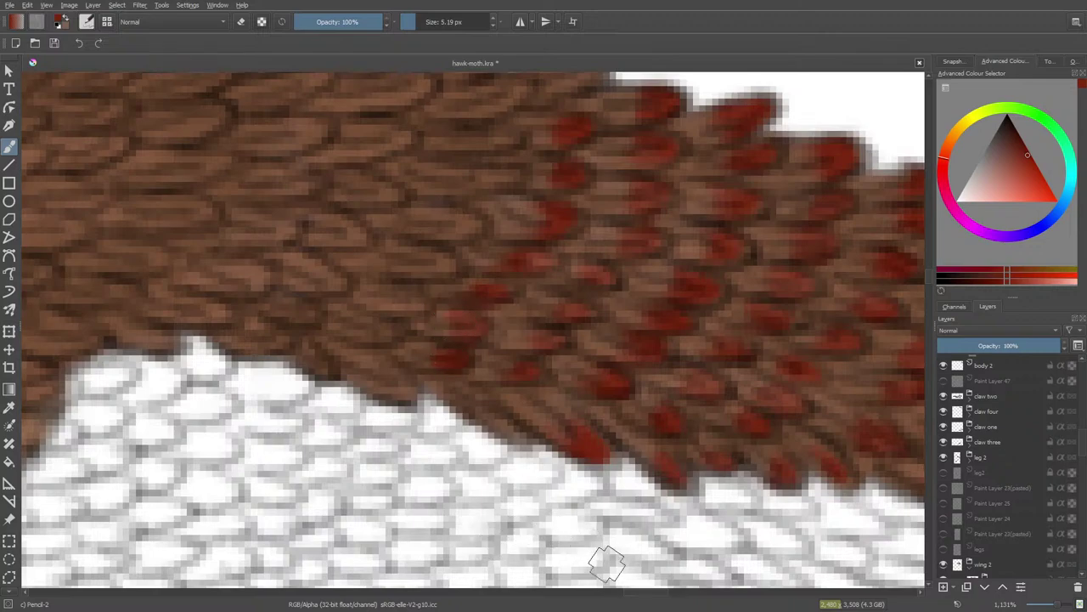
# - Add the missing upper-edge tip, and paint the following row of nine red tips down to the vein's lower edge with softened inner ends
pyautogui.scroll(3, 930, 270)
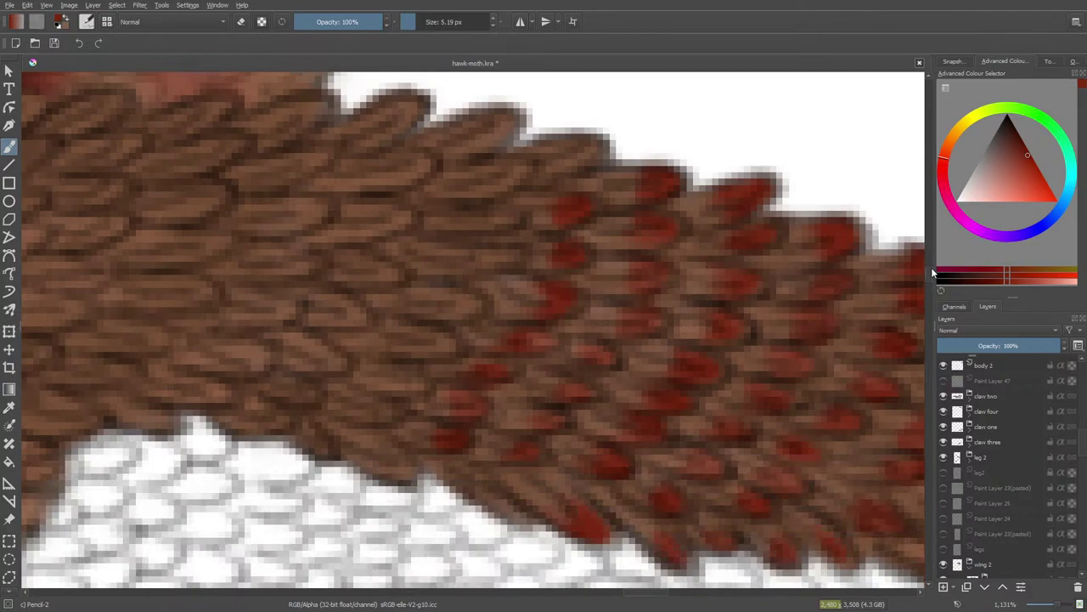
pyautogui.moveTo(572, 152)
pyautogui.mouseDown()
pyautogui.moveTo(483, 143)
pyautogui.moveTo(469, 131)
pyautogui.moveTo(491, 137)
pyautogui.moveTo(499, 127)
pyautogui.moveTo(482, 121)
pyautogui.moveTo(458, 144)
pyautogui.mouseUp()
pyautogui.moveTo(448, 193)
pyautogui.mouseDown()
pyautogui.moveTo(482, 184)
pyautogui.moveTo(462, 170)
pyautogui.moveTo(485, 183)
pyautogui.moveTo(439, 197)
pyautogui.mouseUp()
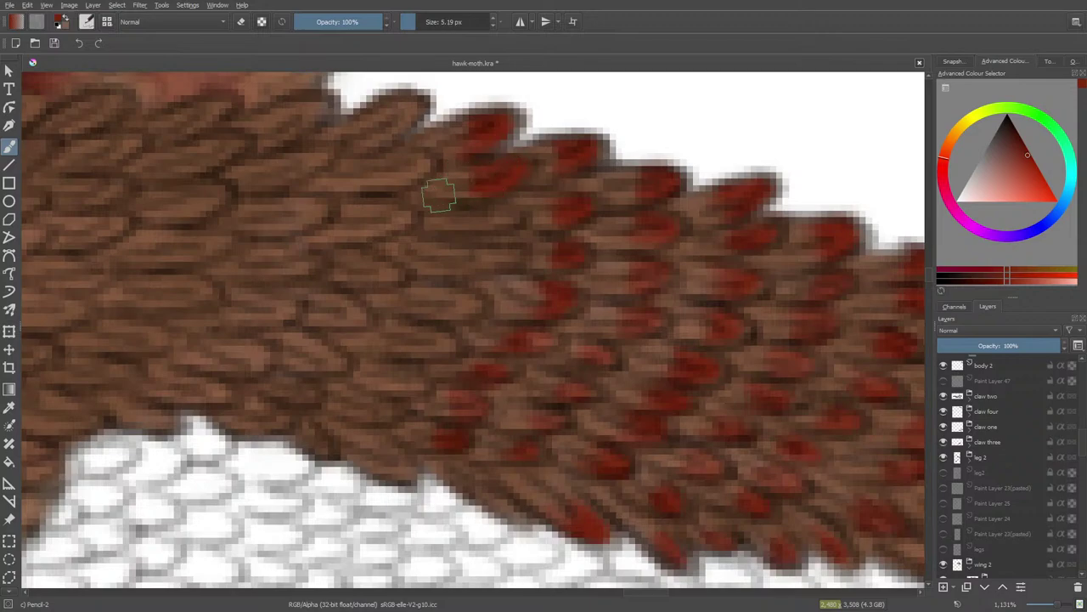
pyautogui.press('e')
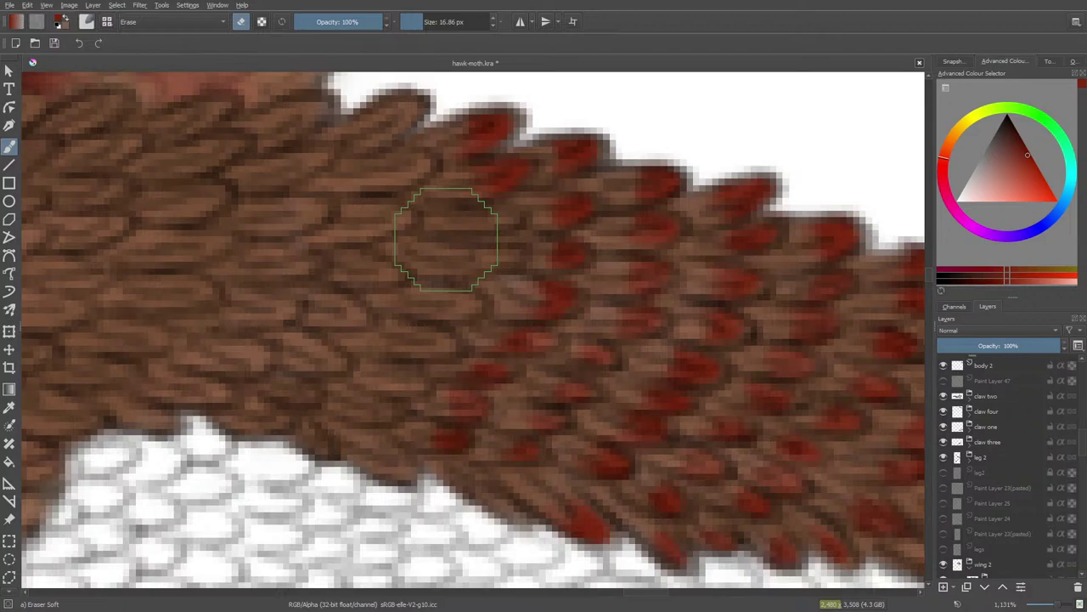
pyautogui.press('/')
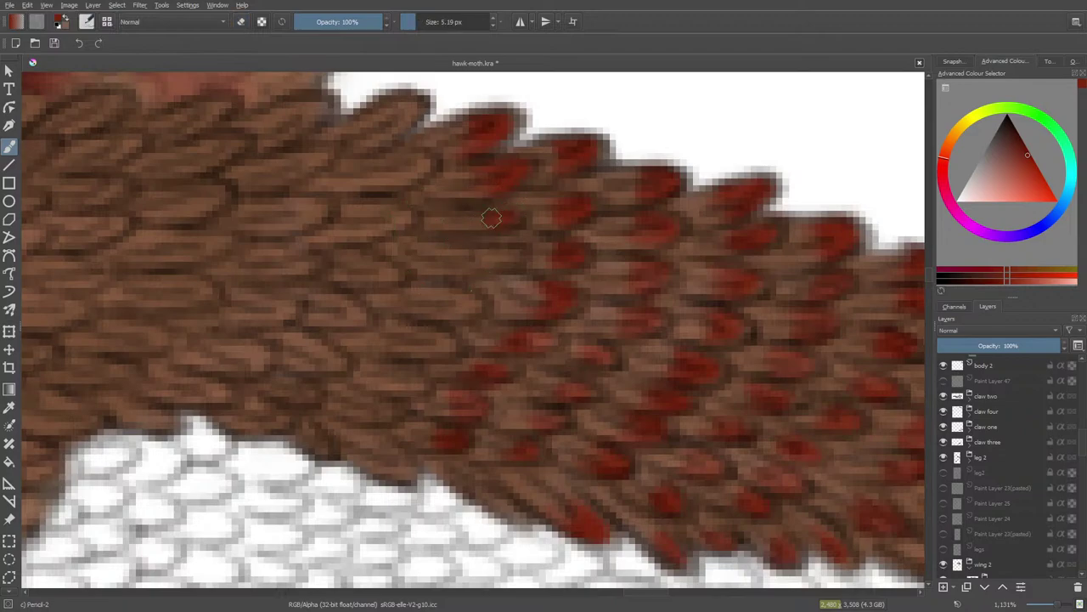
pyautogui.moveTo(481, 253)
pyautogui.mouseDown()
pyautogui.moveTo(514, 255)
pyautogui.moveTo(483, 253)
pyautogui.mouseUp()
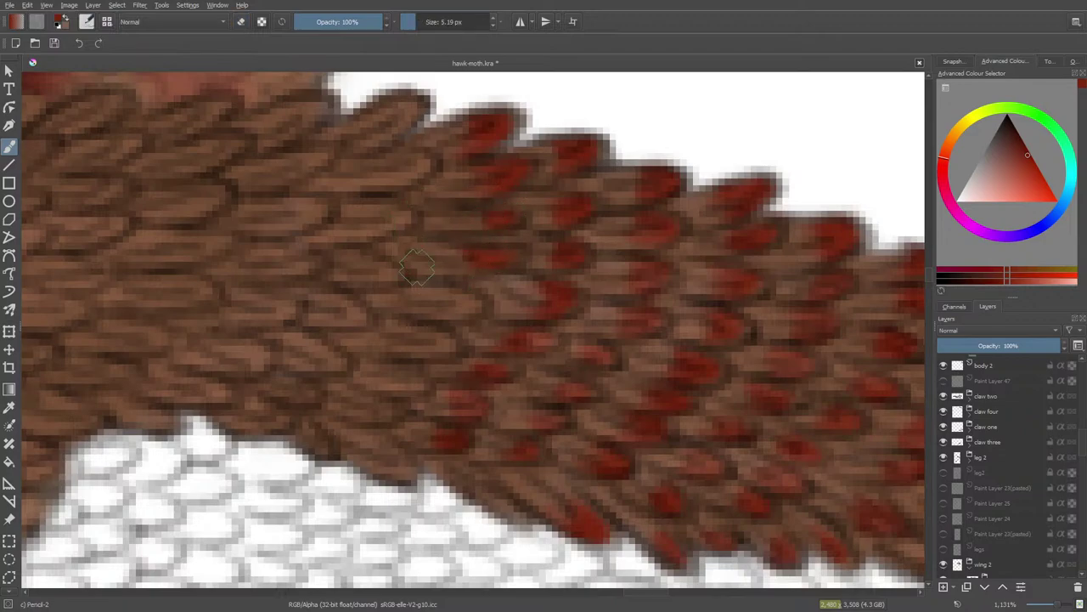
pyautogui.moveTo(463, 297)
pyautogui.mouseDown()
pyautogui.moveTo(461, 308)
pyautogui.moveTo(450, 301)
pyautogui.mouseUp()
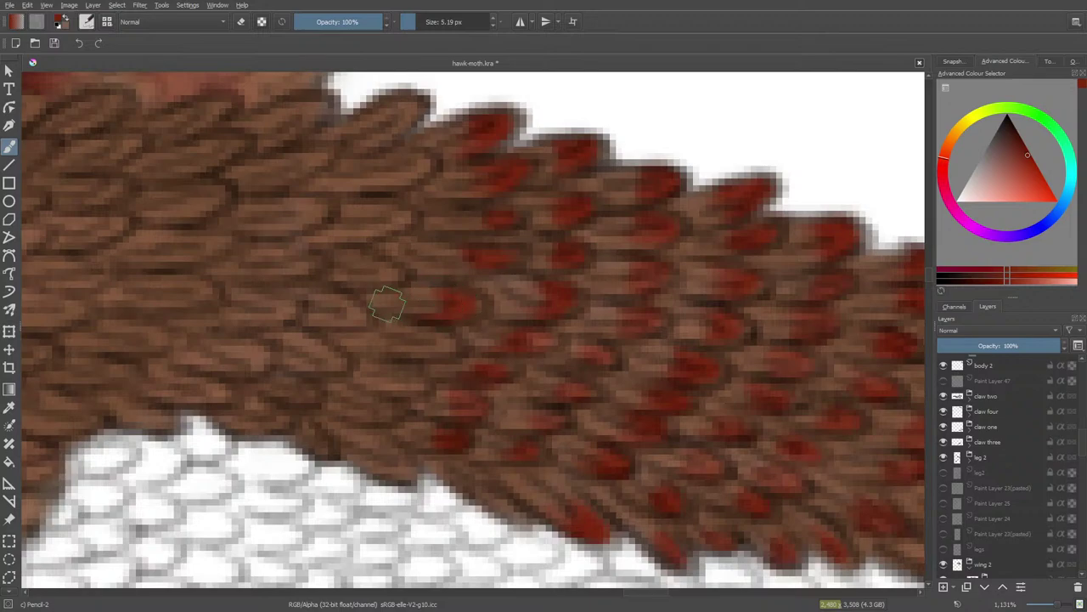
pyautogui.moveTo(427, 346); pyautogui.dragTo(417, 347)
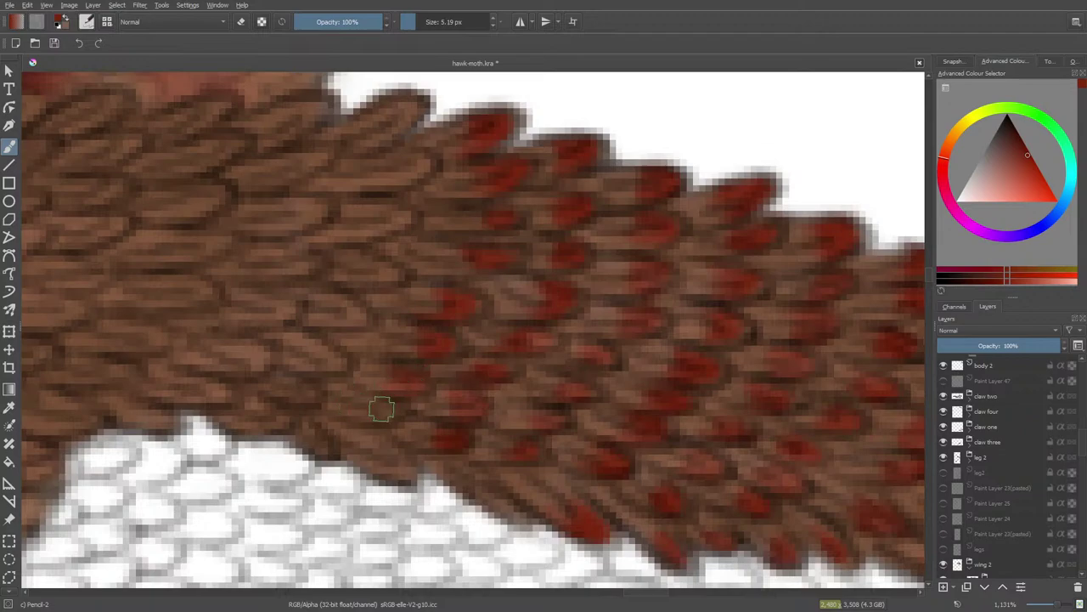
pyautogui.moveTo(381, 409)
pyautogui.mouseDown()
pyautogui.moveTo(349, 424)
pyautogui.moveTo(390, 459)
pyautogui.moveTo(376, 454)
pyautogui.moveTo(385, 472)
pyautogui.moveTo(358, 441)
pyautogui.mouseUp()
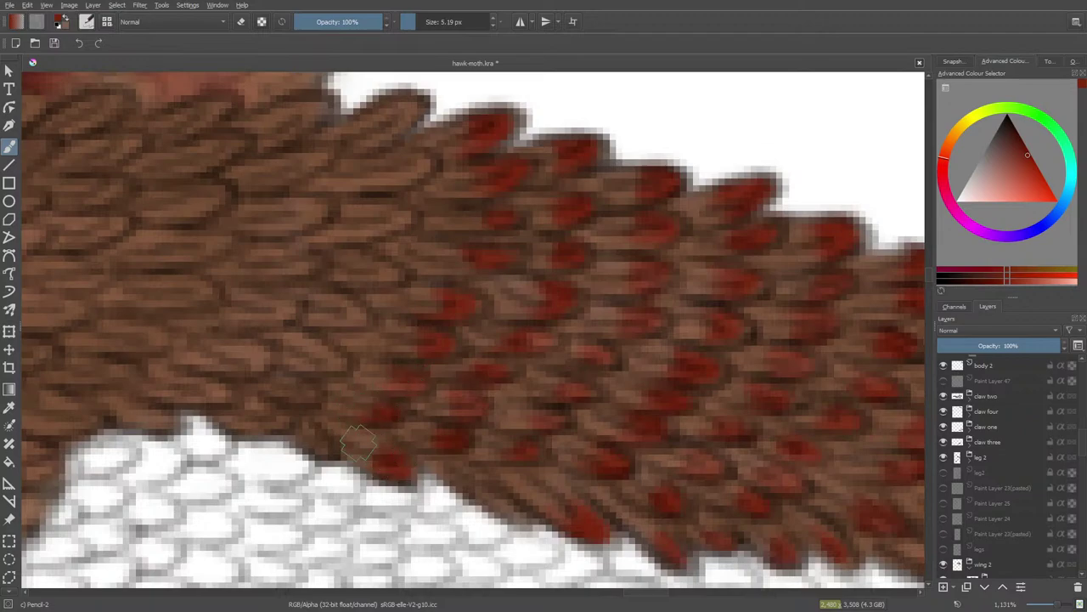
pyautogui.press('e')
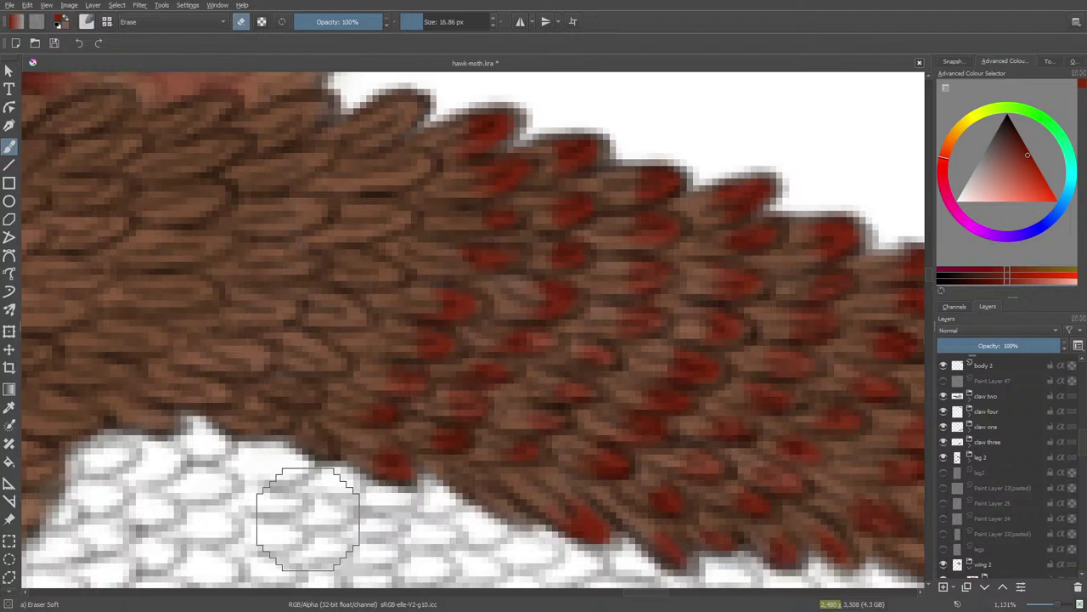
# - Paint another row of red tips from the next upper-edge scale diagonally inward to the two small scales at the lower edge
pyautogui.press('e')
pyautogui.moveTo(391, 128)
pyautogui.mouseDown()
pyautogui.moveTo(409, 104)
pyautogui.moveTo(386, 108)
pyautogui.moveTo(393, 129)
pyautogui.moveTo(367, 149)
pyautogui.moveTo(373, 179)
pyautogui.moveTo(388, 161)
pyautogui.moveTo(376, 174)
pyautogui.moveTo(383, 187)
pyautogui.moveTo(371, 163)
pyautogui.mouseUp()
pyautogui.moveTo(357, 216)
pyautogui.mouseDown()
pyautogui.moveTo(389, 209)
pyautogui.moveTo(407, 220)
pyautogui.moveTo(337, 206)
pyautogui.moveTo(361, 228)
pyautogui.mouseUp()
pyautogui.moveTo(375, 275)
pyautogui.mouseDown()
pyautogui.moveTo(369, 267)
pyautogui.moveTo(399, 275)
pyautogui.moveTo(376, 262)
pyautogui.mouseUp()
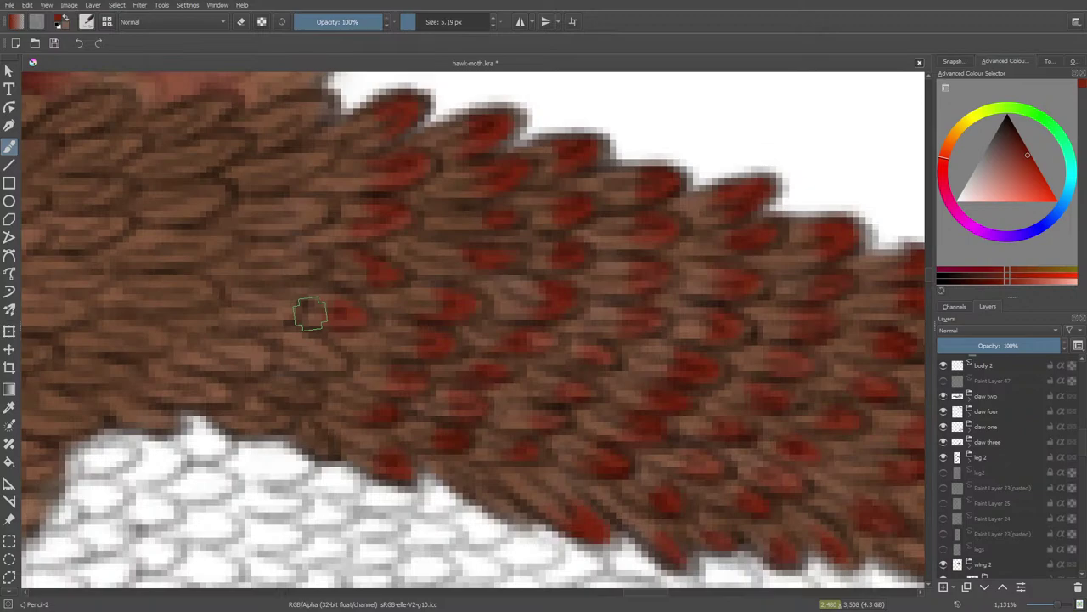
pyautogui.moveTo(314, 352); pyautogui.dragTo(328, 362)
pyautogui.moveTo(298, 397); pyautogui.dragTo(313, 399)
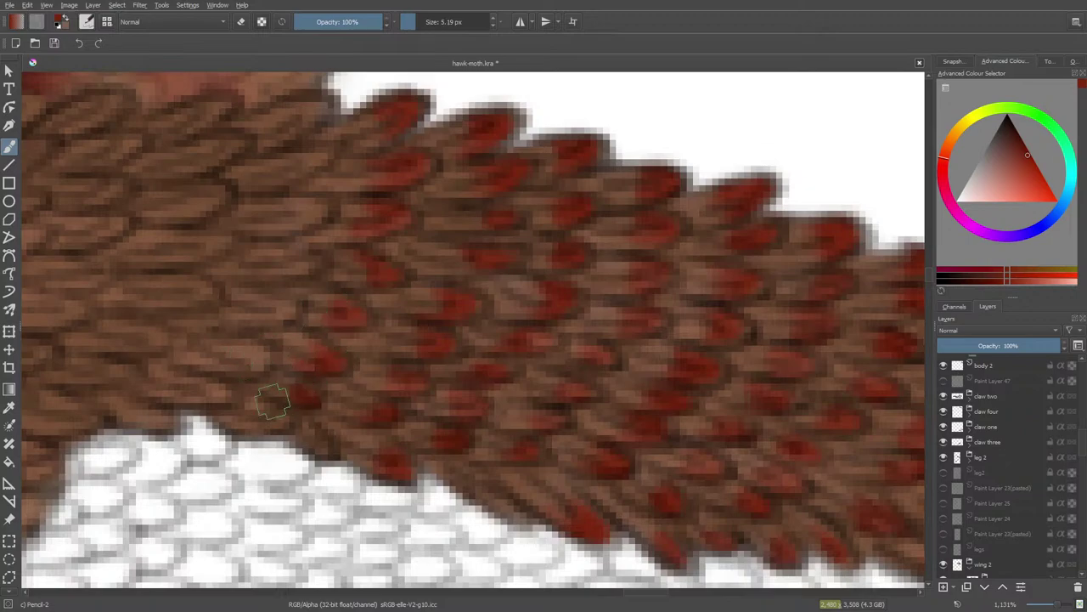
pyautogui.moveTo(267, 427)
pyautogui.mouseDown()
pyautogui.moveTo(284, 422)
pyautogui.moveTo(329, 447)
pyautogui.mouseUp()
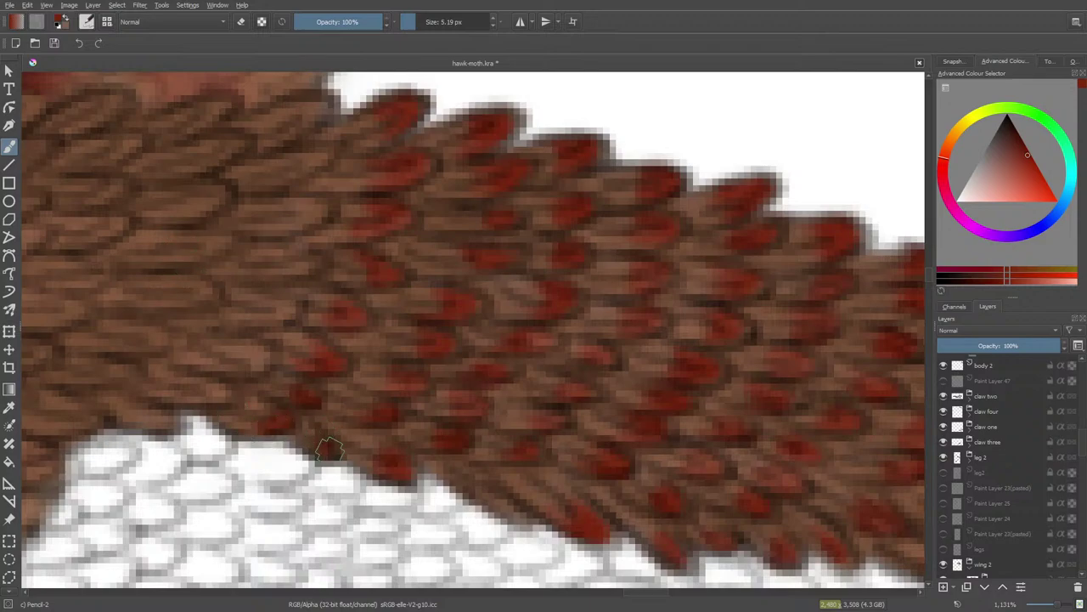
# - Paint a row of seven red tips from the innermost pointed upper-edge scale down to the lower edge, softening the fifth with the soft eraser
pyautogui.moveTo(287, 113)
pyautogui.mouseDown()
pyautogui.moveTo(320, 104)
pyautogui.moveTo(302, 106)
pyautogui.moveTo(284, 129)
pyautogui.mouseUp()
pyautogui.moveTo(292, 173)
pyautogui.mouseDown()
pyautogui.moveTo(305, 165)
pyautogui.moveTo(285, 169)
pyautogui.mouseUp()
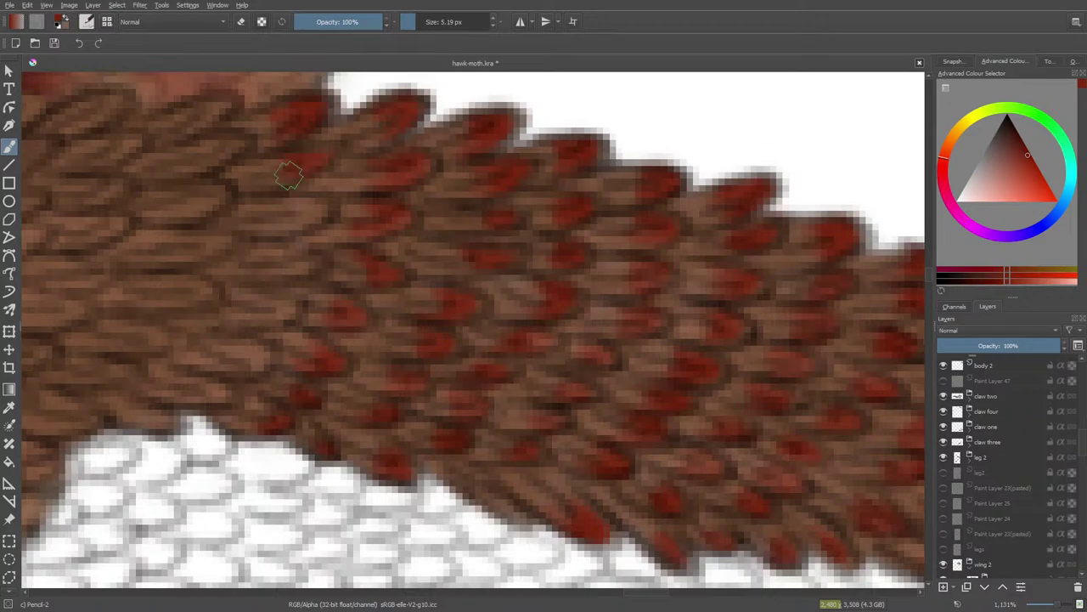
pyautogui.moveTo(288, 222)
pyautogui.mouseDown()
pyautogui.moveTo(320, 205)
pyautogui.moveTo(298, 228)
pyautogui.moveTo(320, 209)
pyautogui.moveTo(286, 199)
pyautogui.mouseUp()
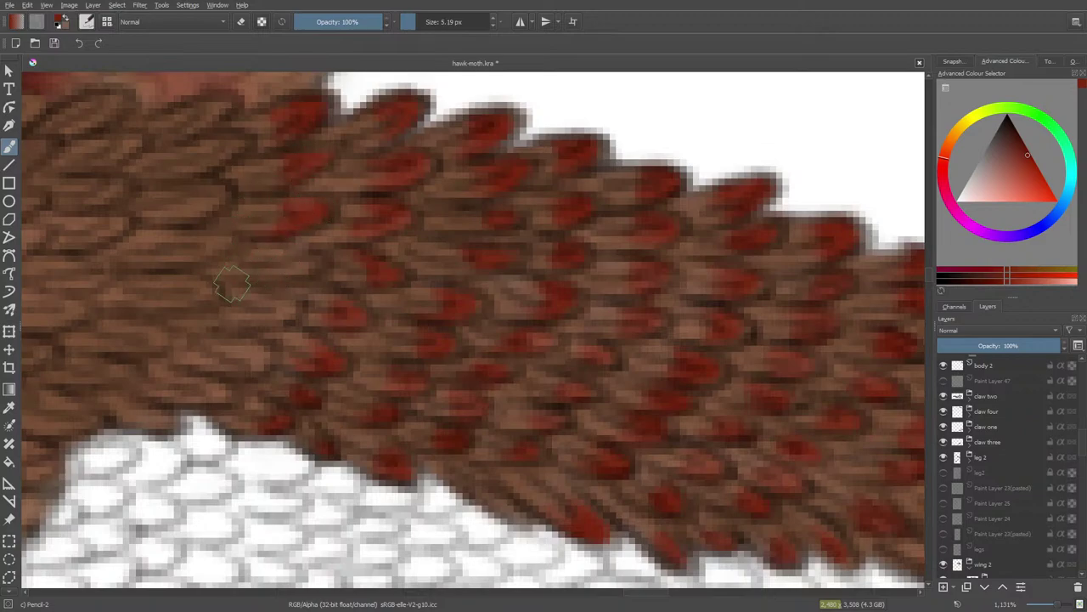
pyautogui.moveTo(280, 253)
pyautogui.mouseDown()
pyautogui.moveTo(306, 257)
pyautogui.moveTo(270, 256)
pyautogui.mouseUp()
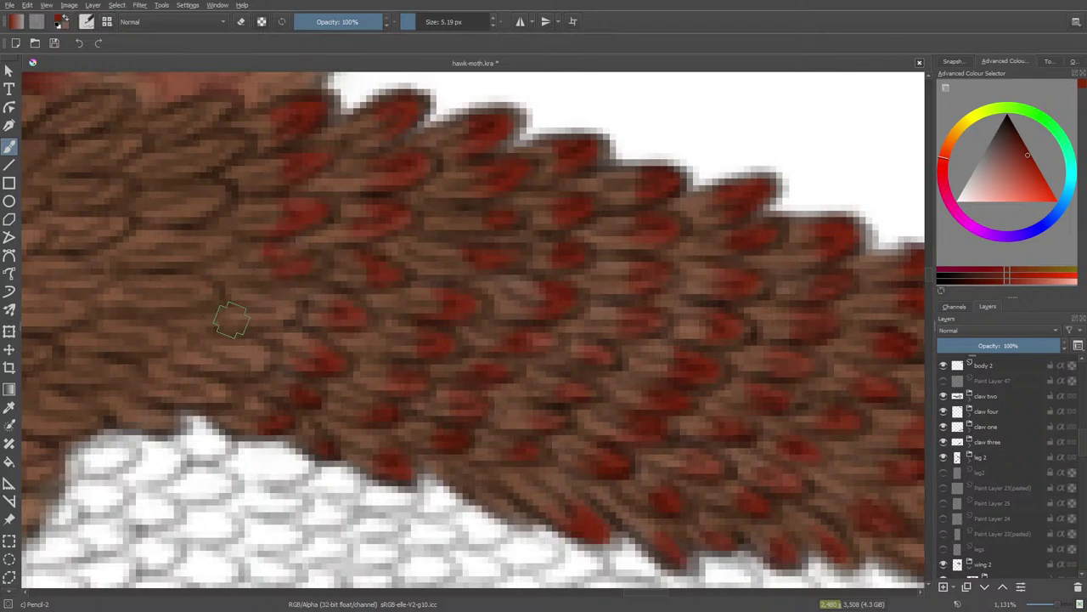
pyautogui.moveTo(286, 303); pyautogui.dragTo(249, 316)
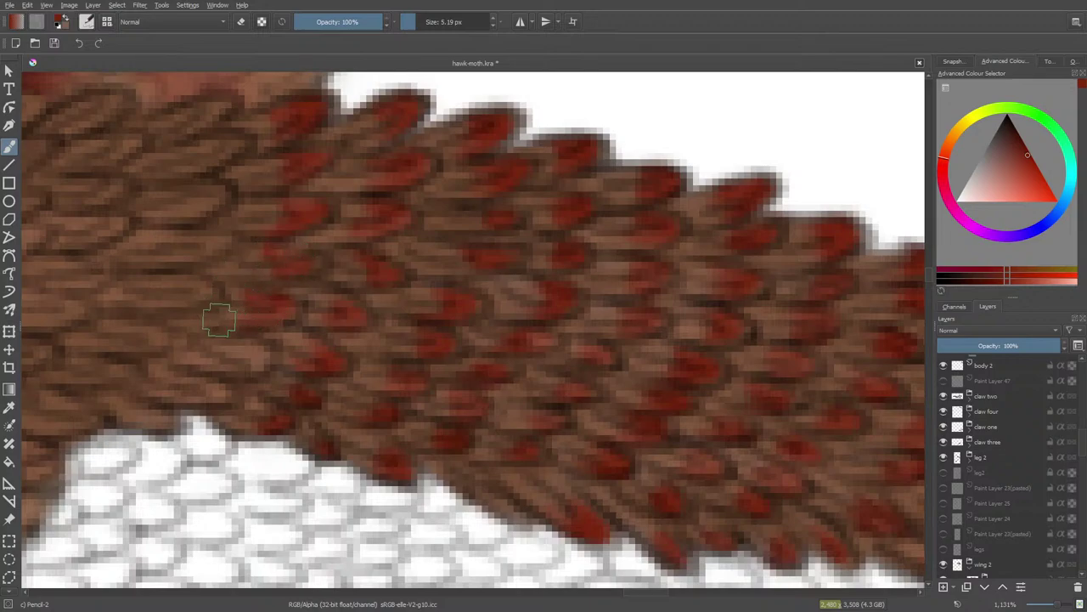
pyautogui.press('e')
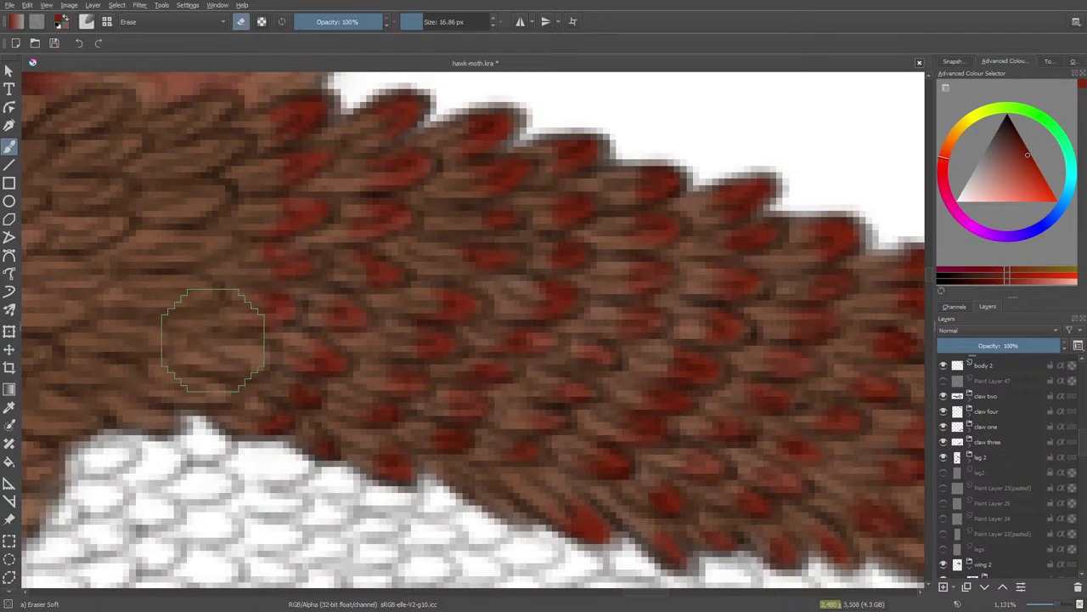
pyautogui.press('e')
pyautogui.hscroll(-8, 633, 586)
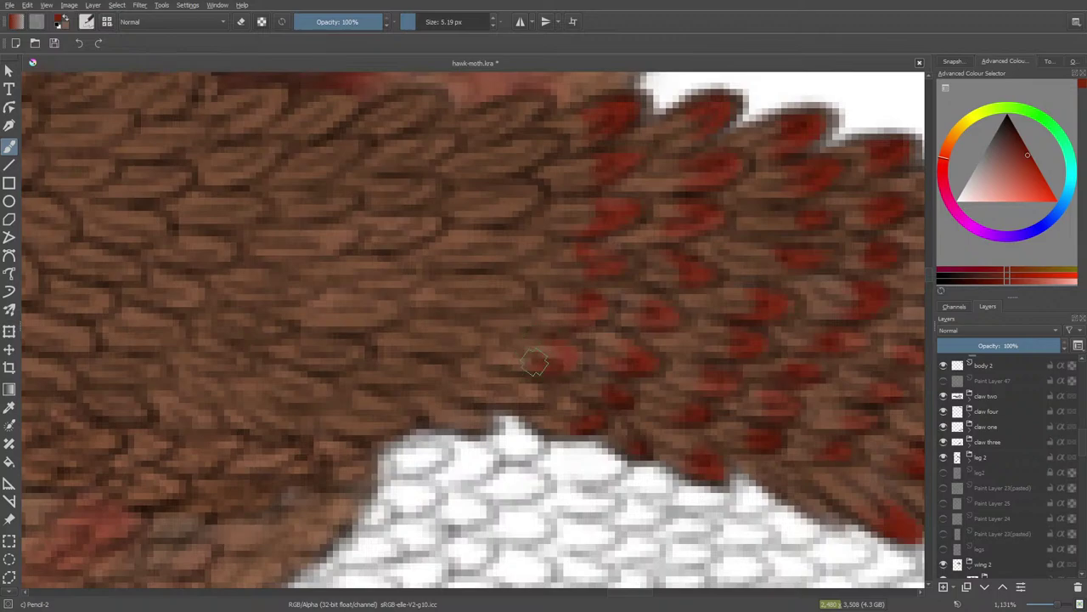
pyautogui.moveTo(530, 390); pyautogui.dragTo(513, 408)
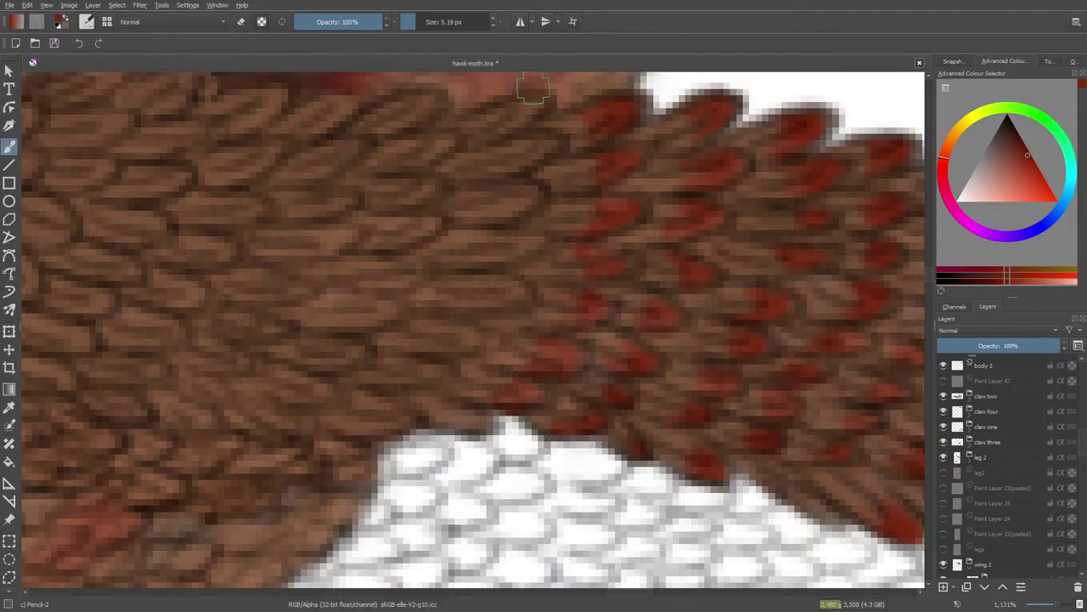
# - Paint red tips on the top five scales of the next inward row and soften their inner ends with the soft eraser
pyautogui.moveTo(521, 104)
pyautogui.mouseDown()
pyautogui.moveTo(507, 126)
pyautogui.moveTo(521, 102)
pyautogui.moveTo(519, 121)
pyautogui.moveTo(547, 102)
pyautogui.moveTo(486, 127)
pyautogui.moveTo(520, 145)
pyautogui.moveTo(523, 161)
pyautogui.moveTo(510, 146)
pyautogui.moveTo(542, 151)
pyautogui.mouseUp()
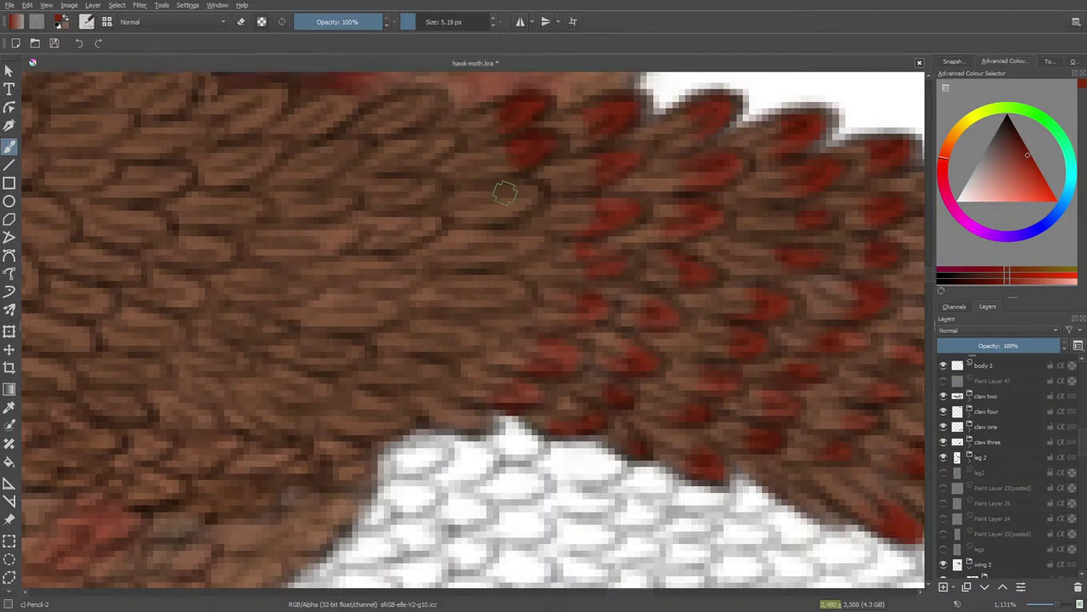
pyautogui.moveTo(505, 193); pyautogui.dragTo(523, 197)
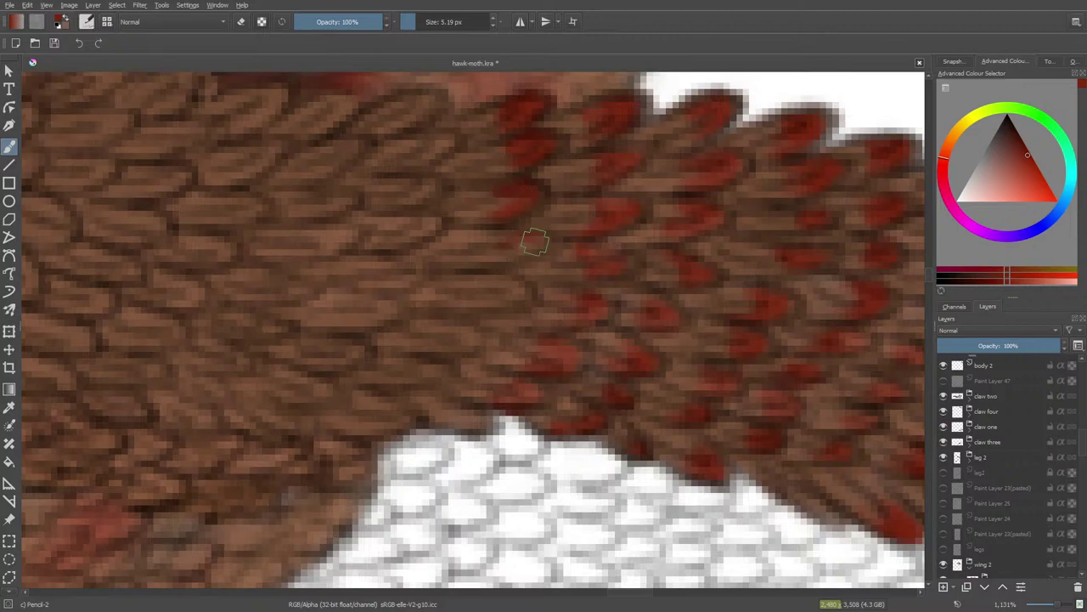
pyautogui.moveTo(534, 242)
pyautogui.mouseDown()
pyautogui.moveTo(516, 230)
pyautogui.moveTo(497, 250)
pyautogui.mouseUp()
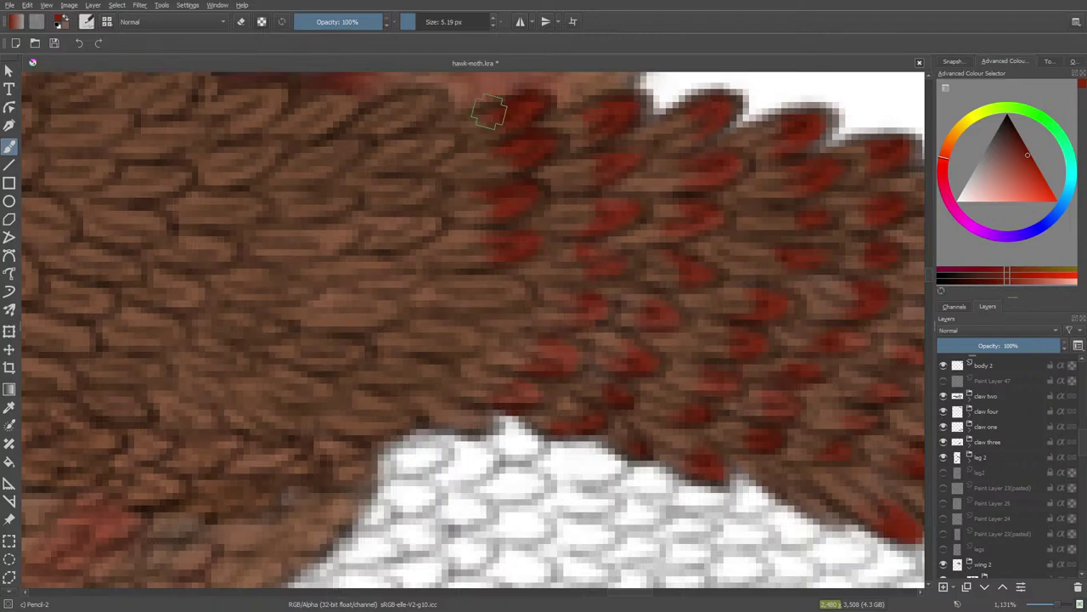
pyautogui.moveTo(493, 284)
pyautogui.mouseDown()
pyautogui.moveTo(510, 303)
pyautogui.moveTo(489, 276)
pyautogui.moveTo(473, 294)
pyautogui.moveTo(487, 308)
pyautogui.moveTo(474, 278)
pyautogui.mouseUp()
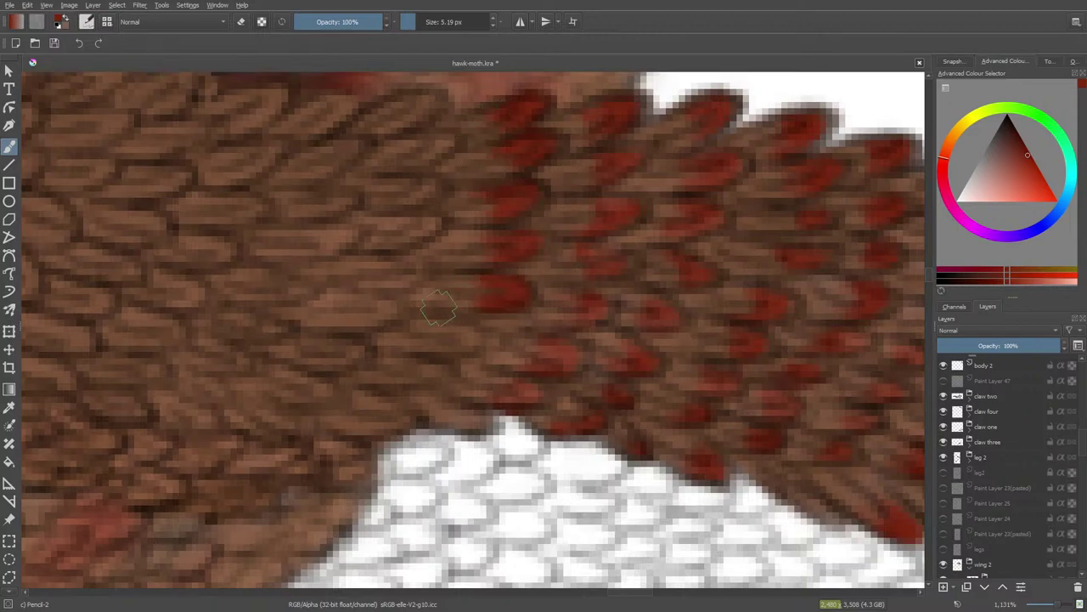
pyautogui.press('e')
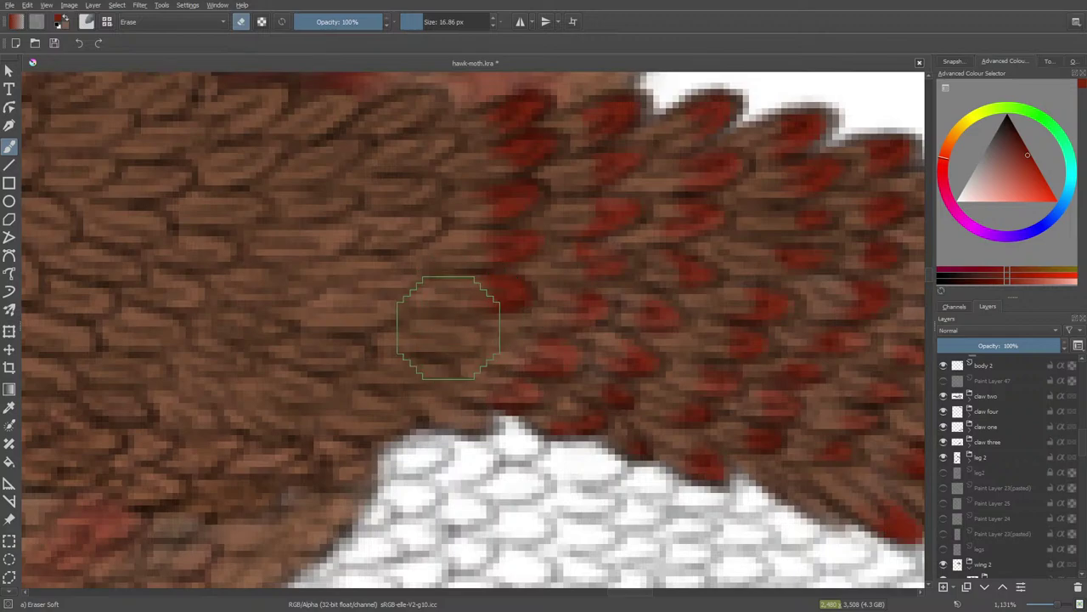
# - Continue the row with red tips on four scales running diagonally inward to the lower edge, softening the first one's inner end
pyautogui.press('e')
pyautogui.moveTo(451, 340); pyautogui.dragTo(467, 342)
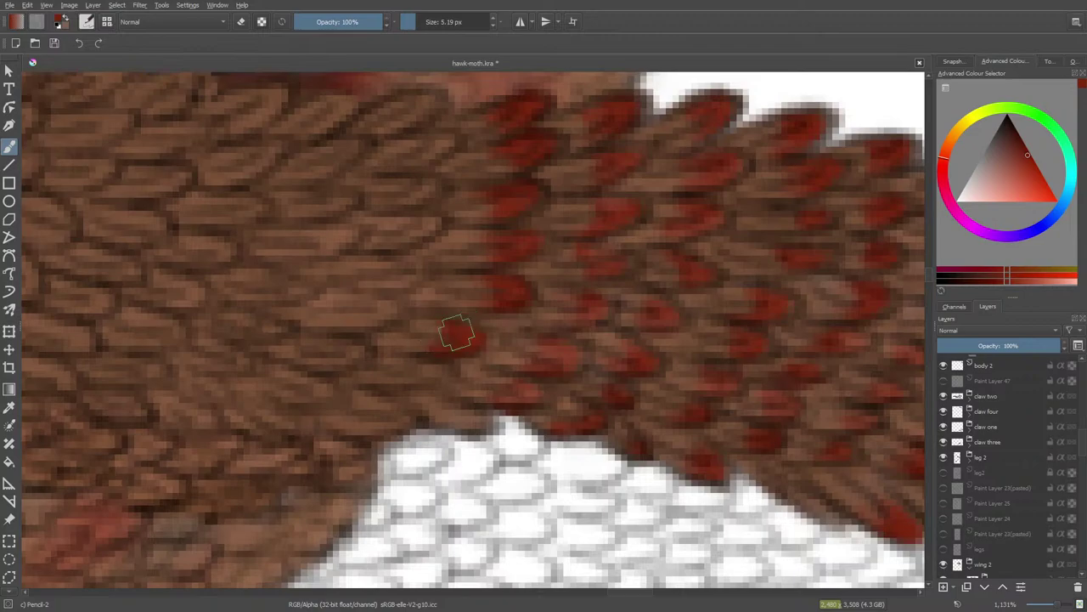
pyautogui.press('e')
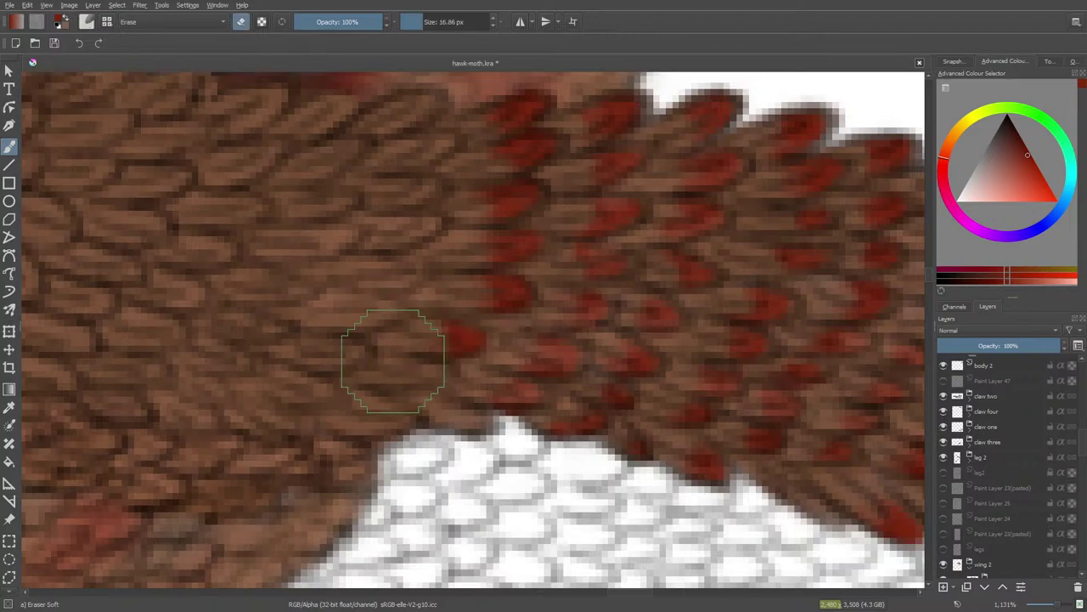
pyautogui.press('/')
pyautogui.moveTo(424, 368)
pyautogui.mouseDown()
pyautogui.moveTo(420, 376)
pyautogui.moveTo(433, 372)
pyautogui.moveTo(414, 378)
pyautogui.mouseUp()
pyautogui.moveTo(457, 416); pyautogui.dragTo(466, 420)
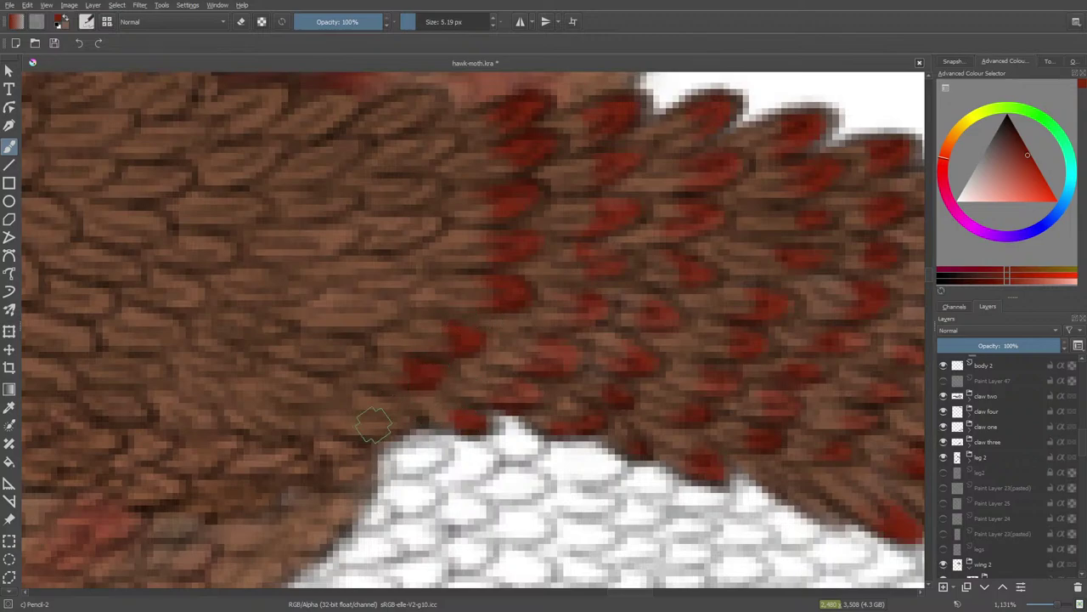
pyautogui.moveTo(373, 423); pyautogui.dragTo(352, 437)
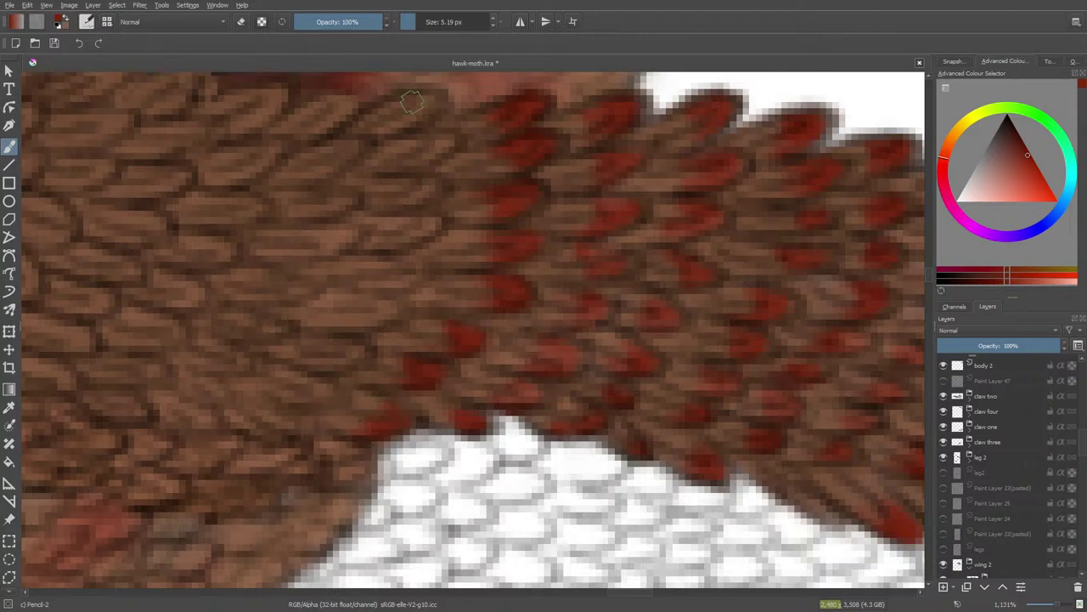
# - Paint a diagonal row of eight red scale tips on the next inward row, softening the fourth tip's inner end with the soft eraser
pyautogui.moveTo(412, 102); pyautogui.dragTo(396, 106)
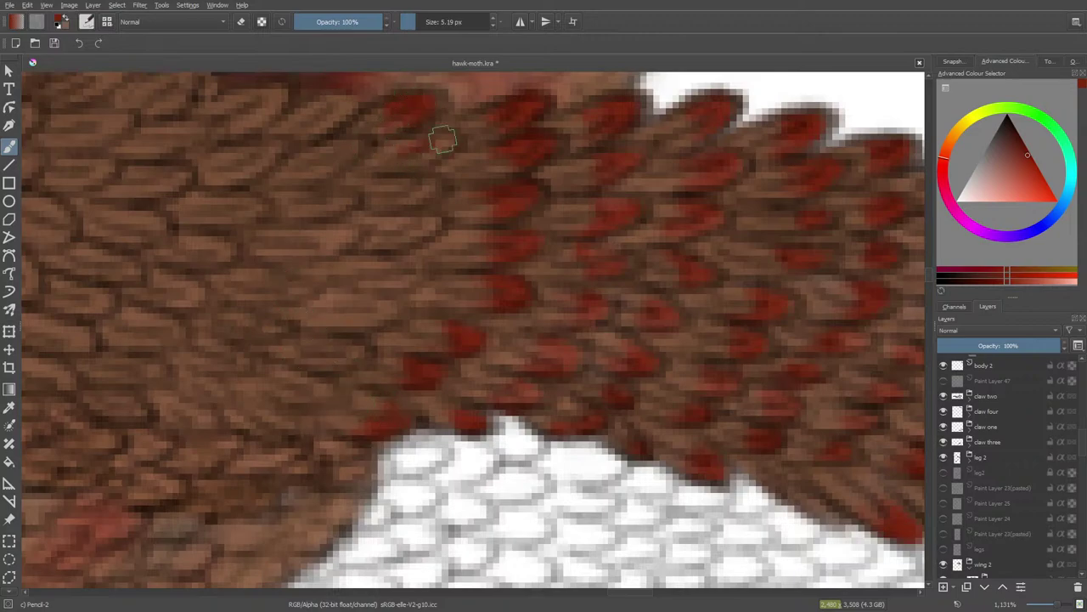
pyautogui.moveTo(443, 139); pyautogui.dragTo(428, 151)
pyautogui.moveTo(412, 189)
pyautogui.mouseDown()
pyautogui.moveTo(429, 184)
pyautogui.moveTo(413, 230)
pyautogui.mouseUp()
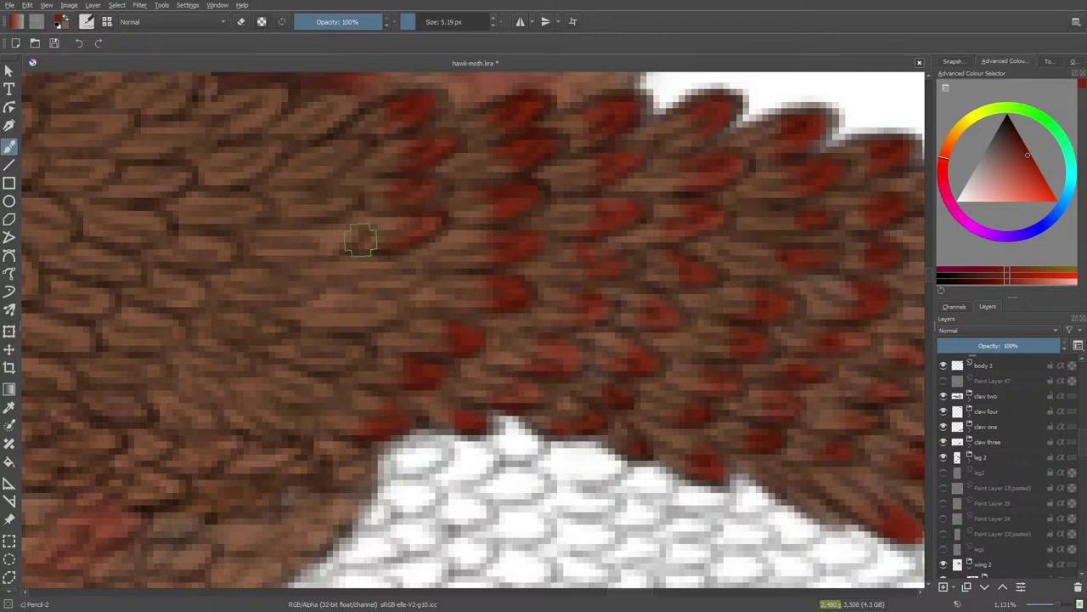
pyautogui.press('e')
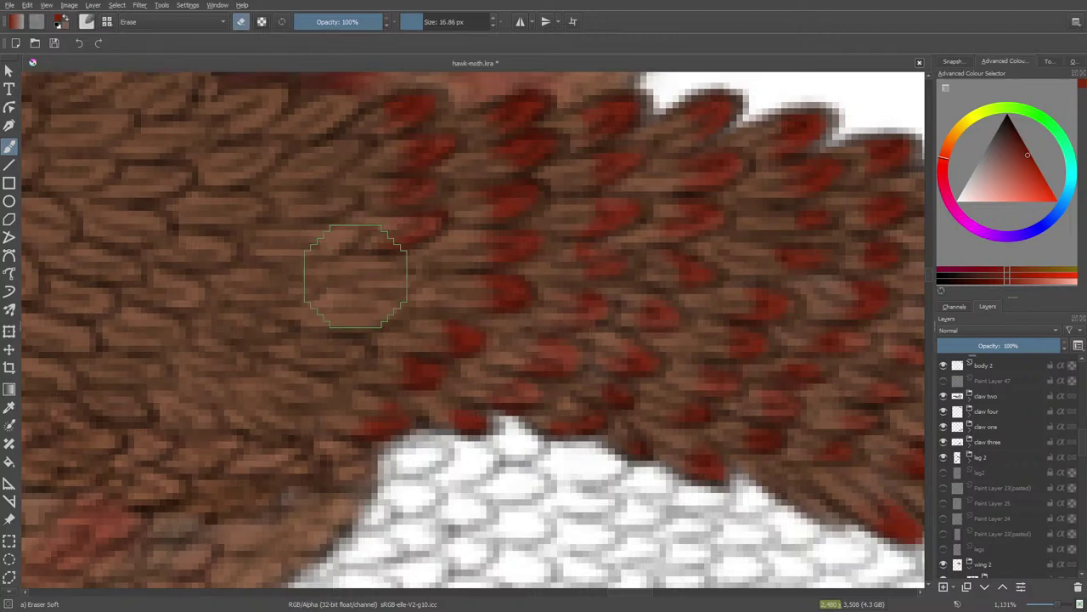
pyautogui.press('e')
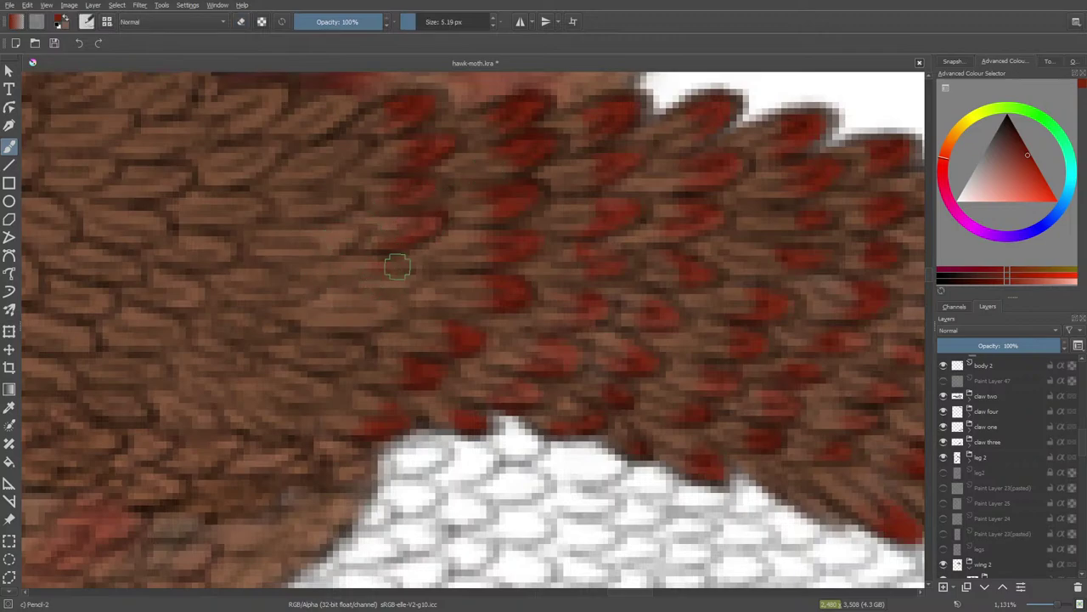
pyautogui.moveTo(379, 270); pyautogui.dragTo(343, 270)
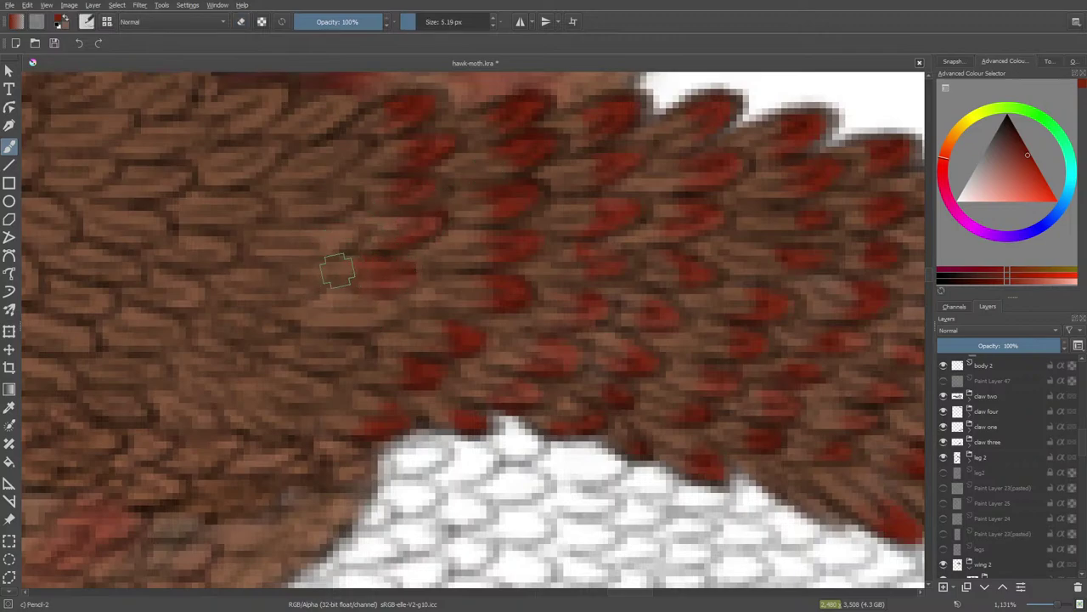
pyautogui.moveTo(361, 314)
pyautogui.mouseDown()
pyautogui.moveTo(340, 317)
pyautogui.moveTo(288, 350)
pyautogui.moveTo(324, 333)
pyautogui.moveTo(326, 365)
pyautogui.moveTo(351, 352)
pyautogui.mouseUp()
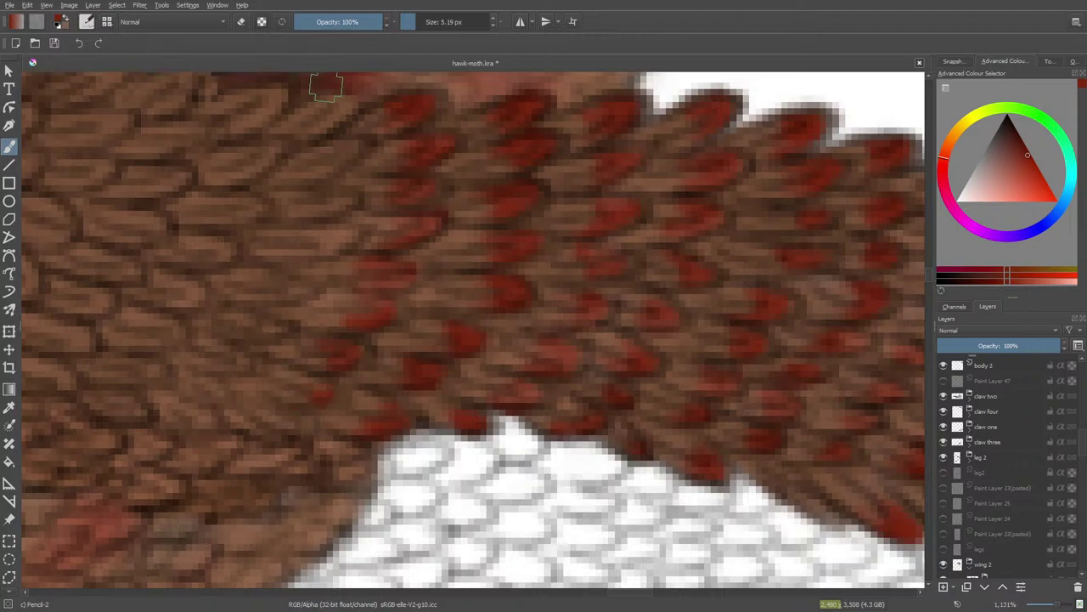
# - Paint red tips on the top four scales of the next inward row, softening their inner ends with the soft eraser reduced to about 7.85 px
pyautogui.moveTo(321, 128)
pyautogui.mouseDown()
pyautogui.moveTo(334, 104)
pyautogui.moveTo(318, 107)
pyautogui.moveTo(338, 100)
pyautogui.mouseUp()
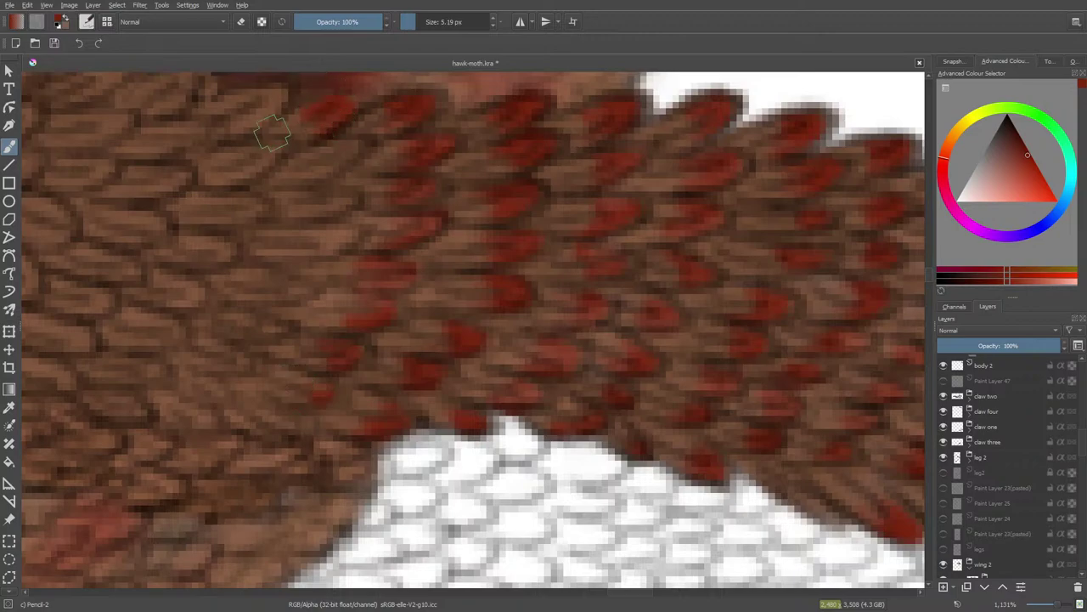
pyautogui.moveTo(316, 170)
pyautogui.mouseDown()
pyautogui.moveTo(344, 146)
pyautogui.moveTo(315, 150)
pyautogui.mouseUp()
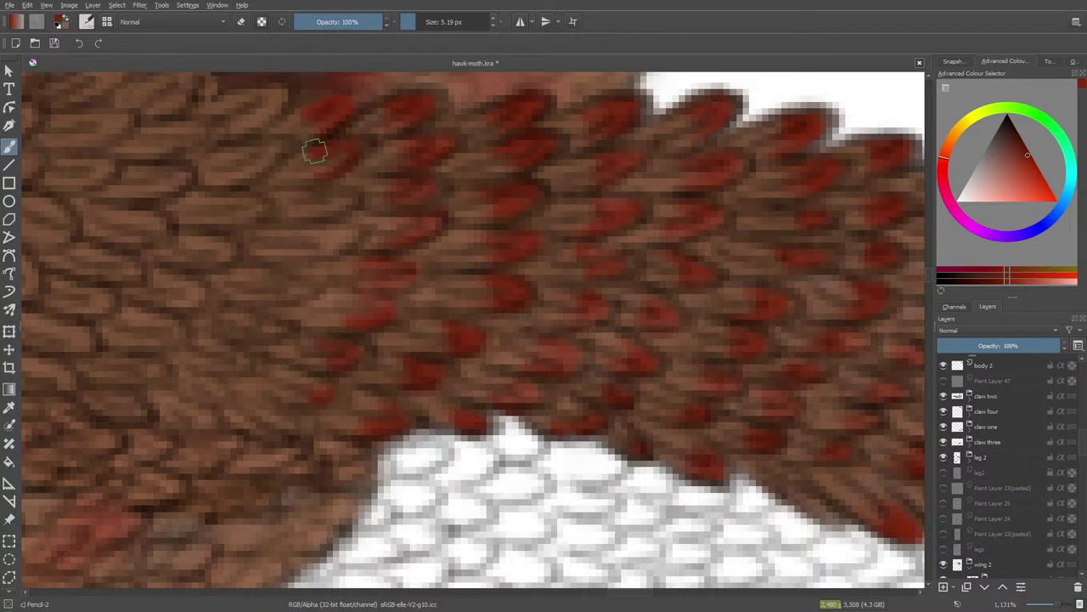
pyautogui.moveTo(325, 204); pyautogui.dragTo(345, 192)
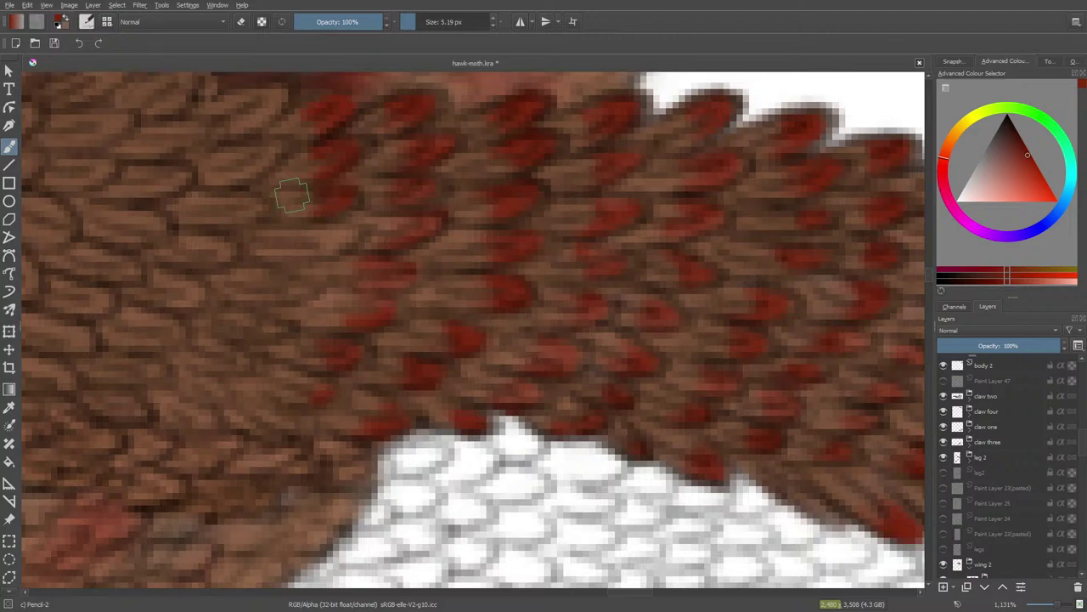
pyautogui.moveTo(293, 225)
pyautogui.mouseDown()
pyautogui.moveTo(264, 223)
pyautogui.moveTo(286, 245)
pyautogui.moveTo(273, 197)
pyautogui.moveTo(301, 250)
pyautogui.moveTo(285, 182)
pyautogui.moveTo(283, 280)
pyautogui.mouseUp()
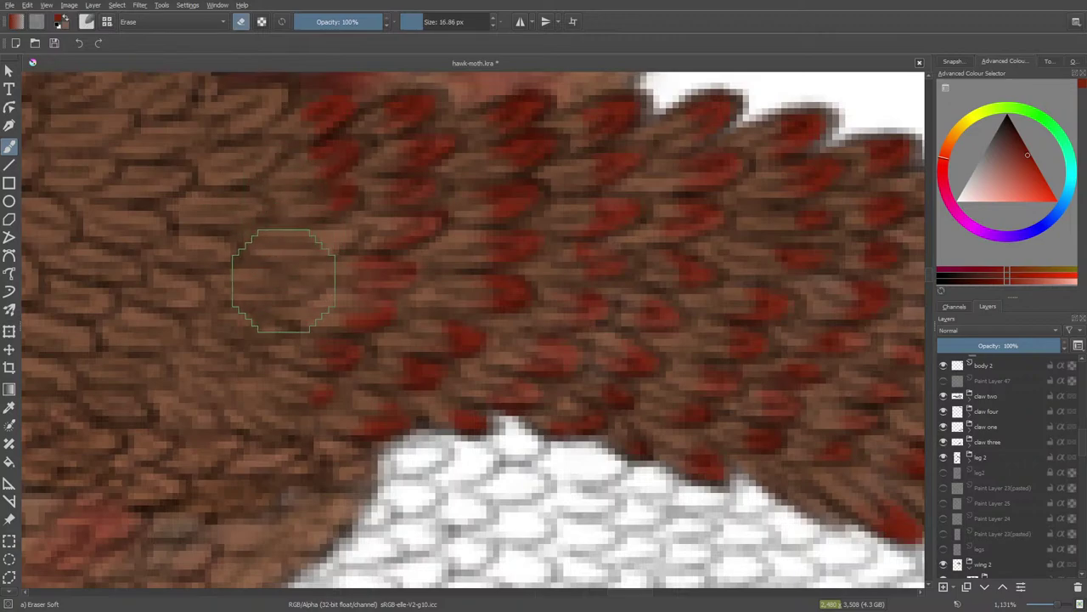
pyautogui.press('/')
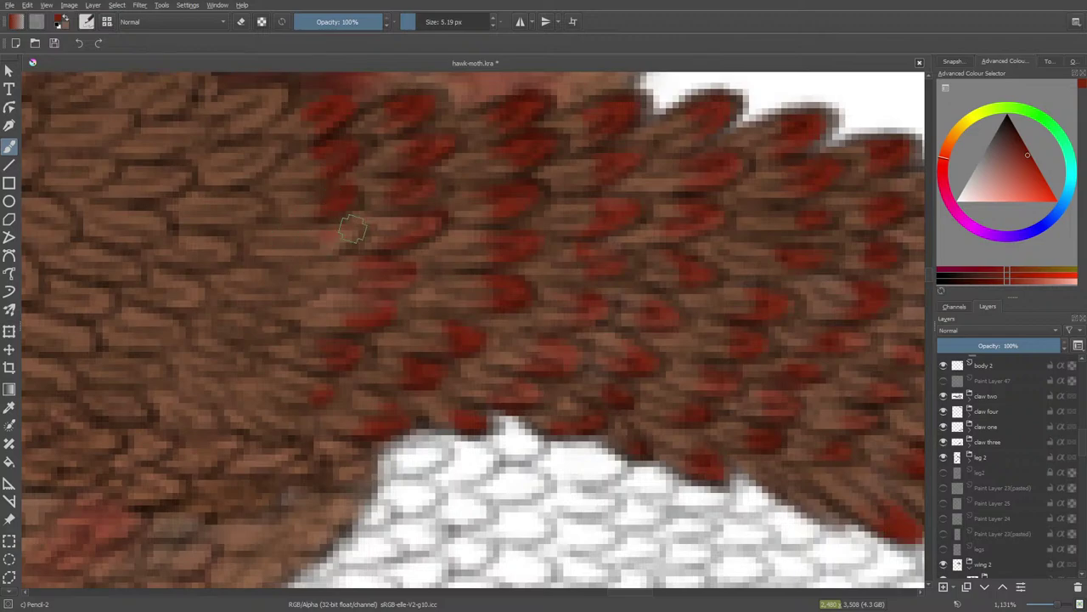
pyautogui.moveTo(353, 228)
pyautogui.mouseDown()
pyautogui.moveTo(323, 230)
pyautogui.moveTo(338, 241)
pyautogui.moveTo(305, 247)
pyautogui.moveTo(314, 243)
pyautogui.mouseUp()
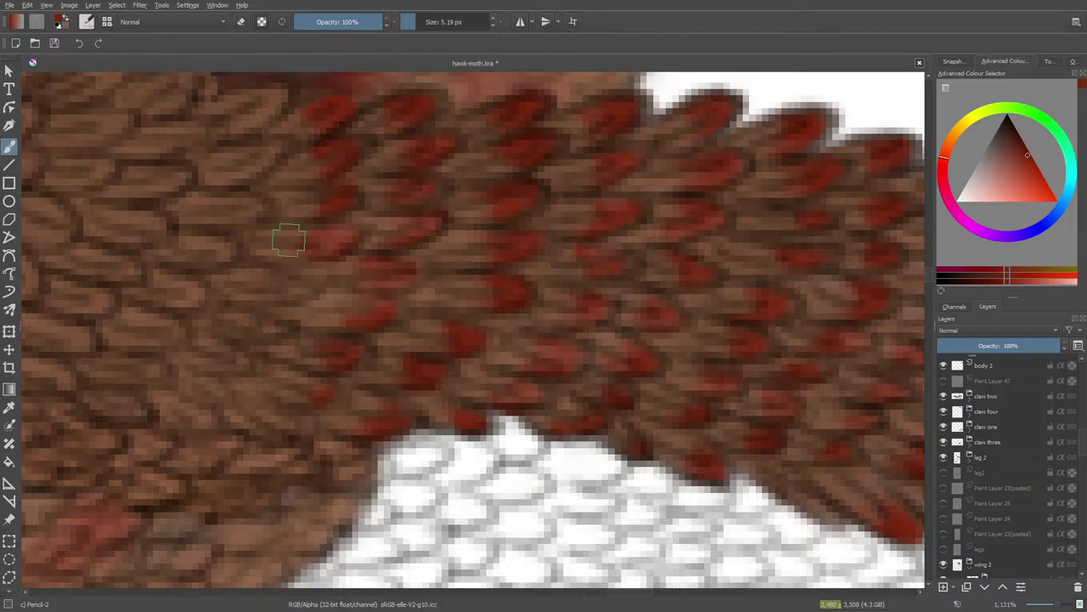
pyautogui.press('e')
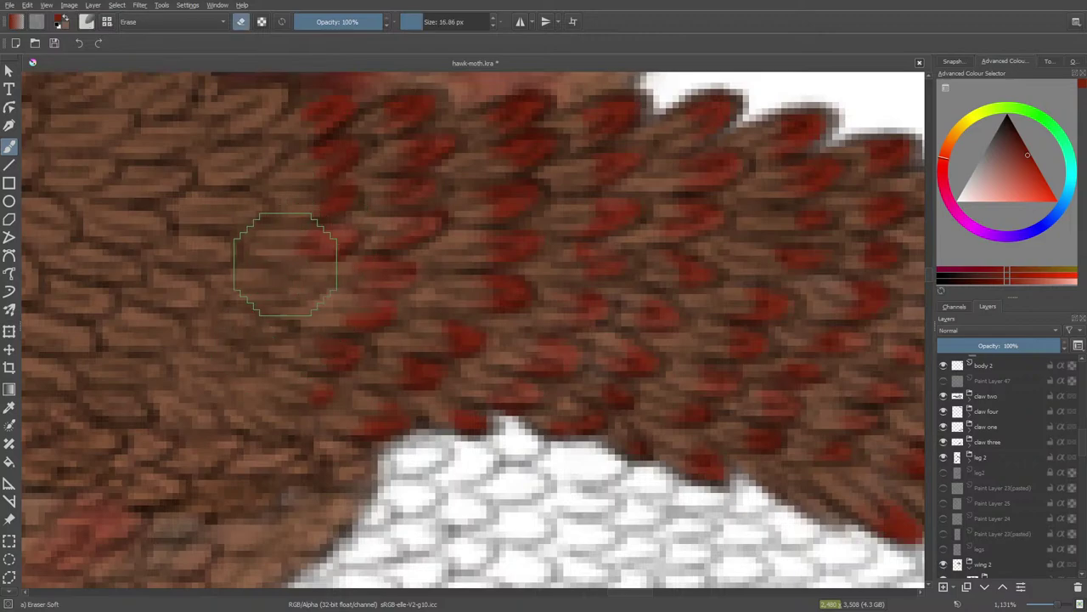
pyautogui.click(415, 28)
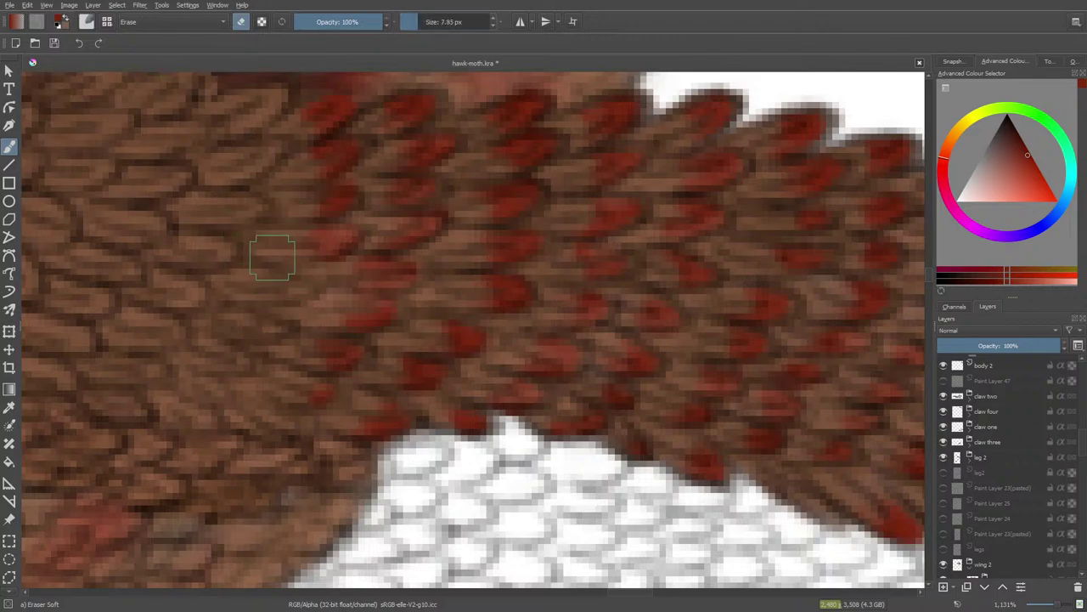
pyautogui.press('e')
# - Add red tips to the two small scales ending the previous row, and continue the current row diagonally inward with small red tips
pyautogui.hscroll(-5, 624, 594)
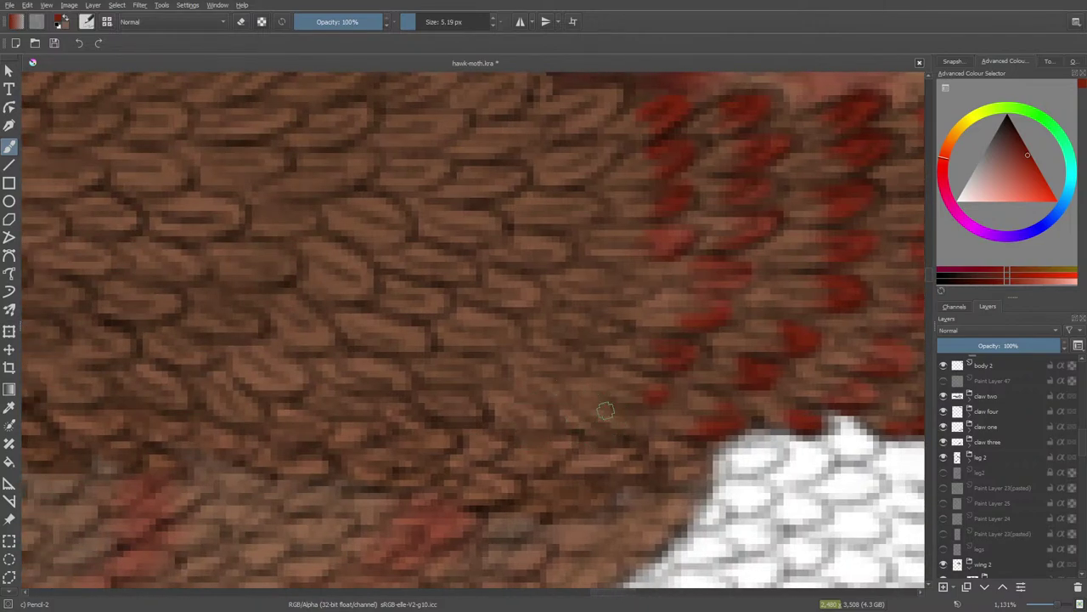
pyautogui.moveTo(612, 417)
pyautogui.mouseDown()
pyautogui.moveTo(621, 425)
pyautogui.moveTo(638, 387)
pyautogui.mouseUp()
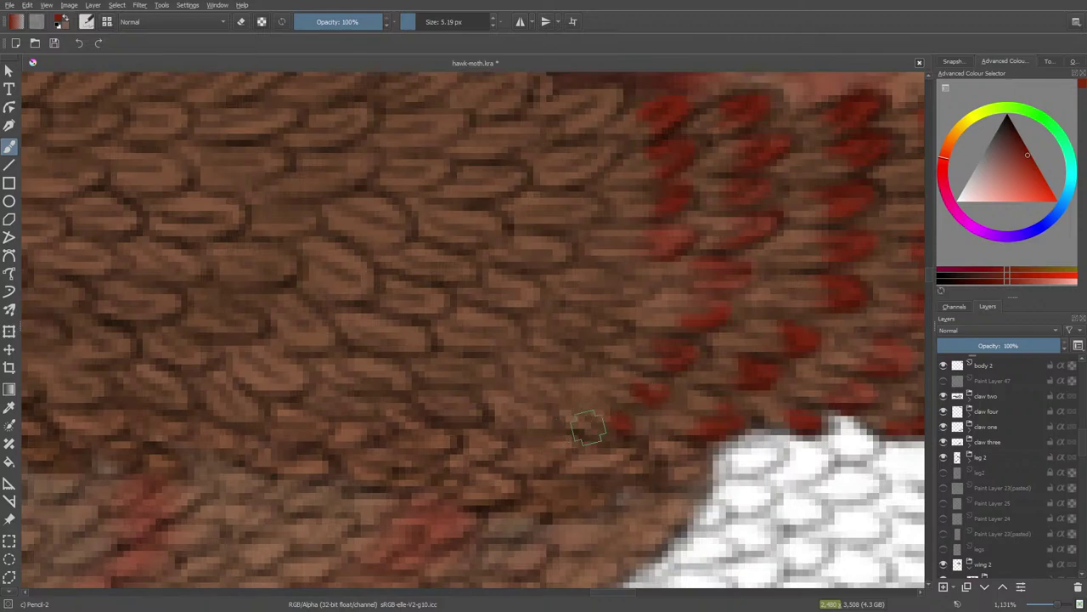
pyautogui.moveTo(602, 295)
pyautogui.mouseDown()
pyautogui.moveTo(642, 291)
pyautogui.moveTo(598, 279)
pyautogui.mouseUp()
pyautogui.moveTo(579, 325)
pyautogui.mouseDown()
pyautogui.moveTo(610, 331)
pyautogui.moveTo(559, 317)
pyautogui.moveTo(540, 354)
pyautogui.moveTo(579, 358)
pyautogui.mouseUp()
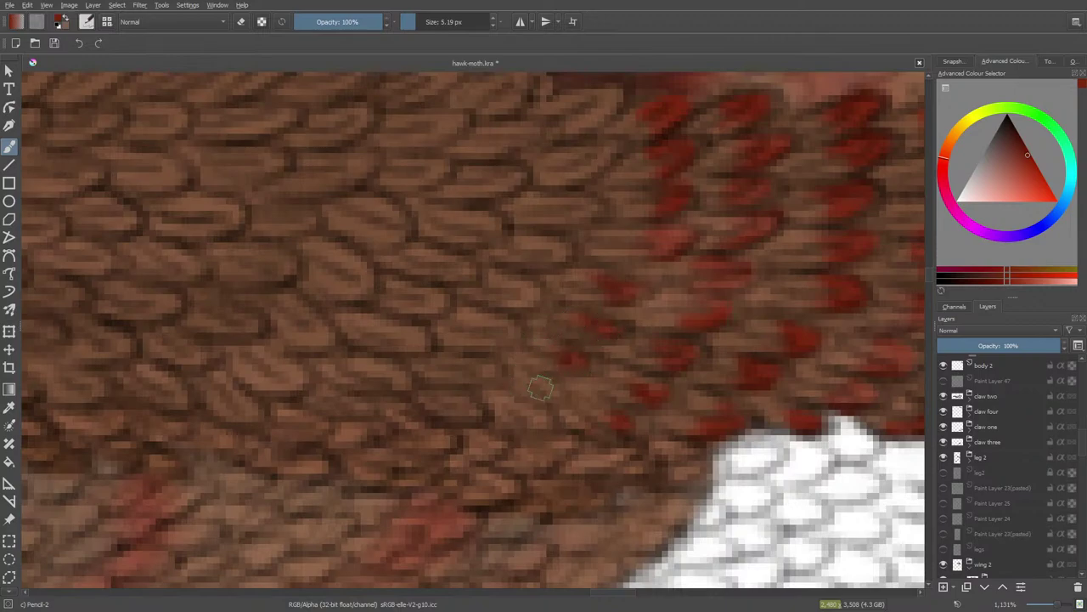
pyautogui.moveTo(540, 389); pyautogui.dragTo(554, 397)
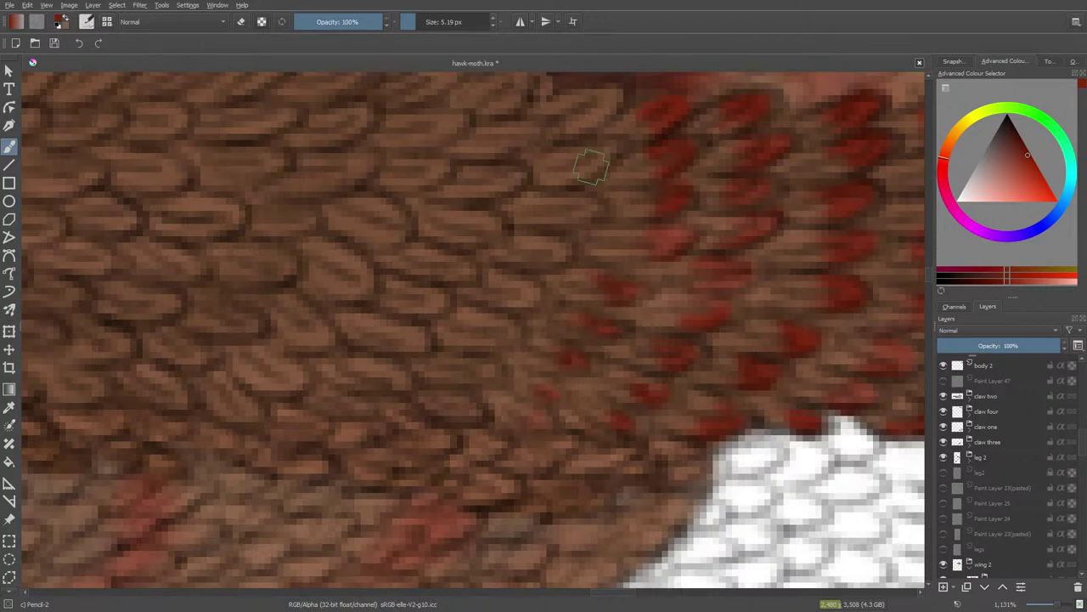
# - Paint red tips on the top five scales of the next inward row and soften the inner ends of the lower ones with the soft eraser
pyautogui.moveTo(583, 92)
pyautogui.mouseDown()
pyautogui.moveTo(590, 114)
pyautogui.moveTo(600, 111)
pyautogui.mouseUp()
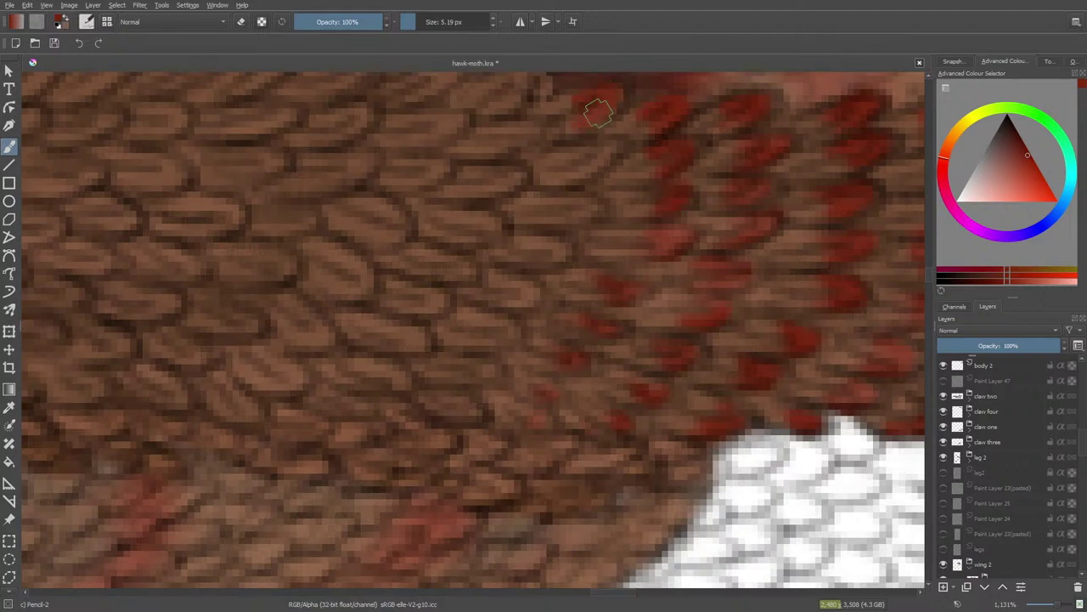
pyautogui.moveTo(586, 170); pyautogui.dragTo(597, 146)
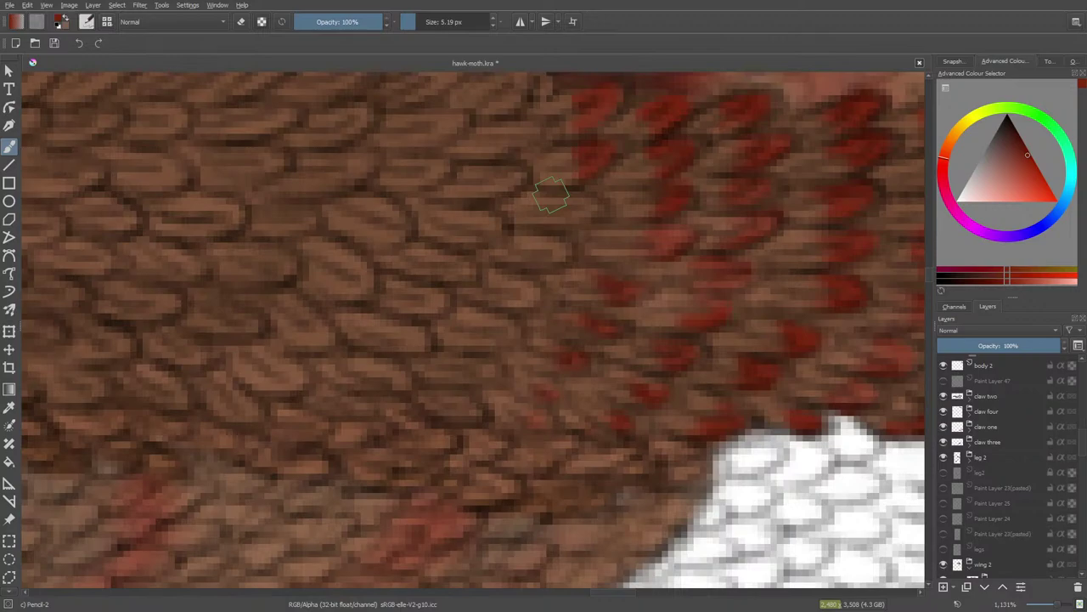
pyautogui.moveTo(576, 210)
pyautogui.mouseDown()
pyautogui.moveTo(550, 216)
pyautogui.moveTo(564, 199)
pyautogui.mouseUp()
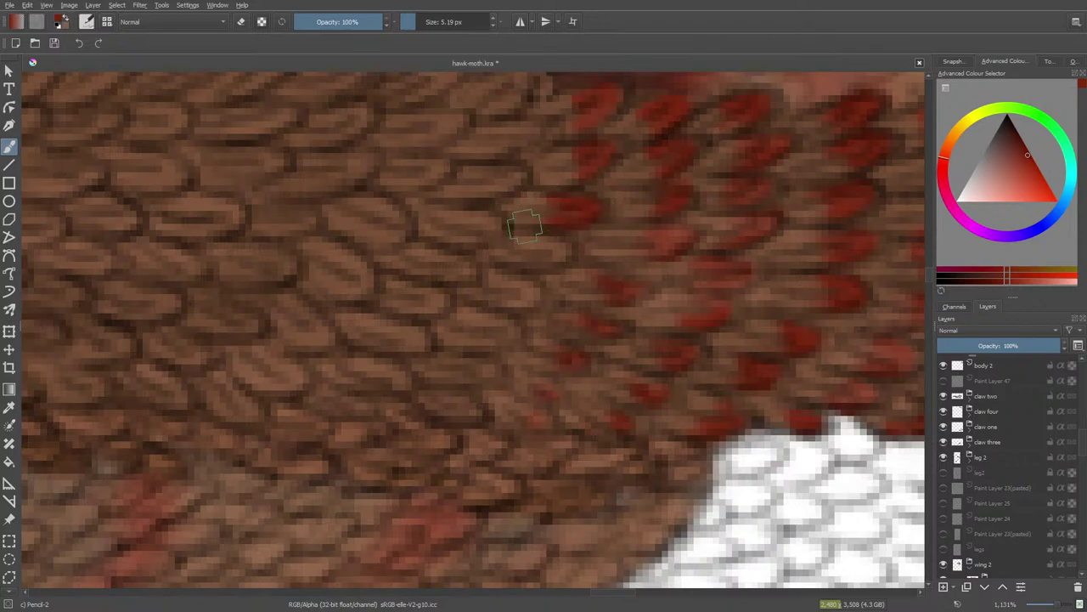
pyautogui.moveTo(551, 245); pyautogui.dragTo(518, 246)
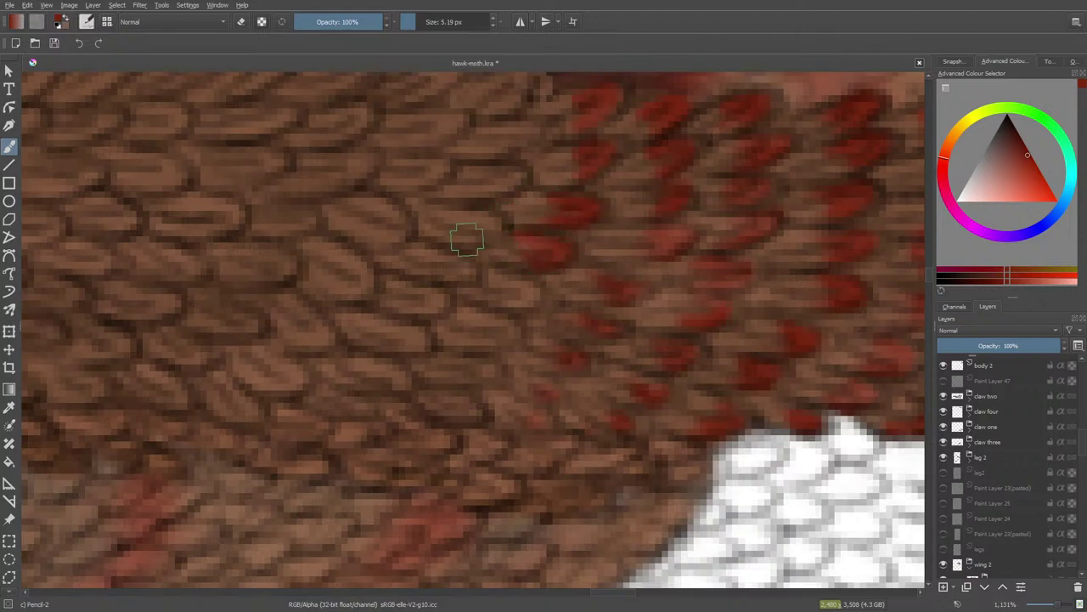
pyautogui.moveTo(516, 285); pyautogui.dragTo(505, 294)
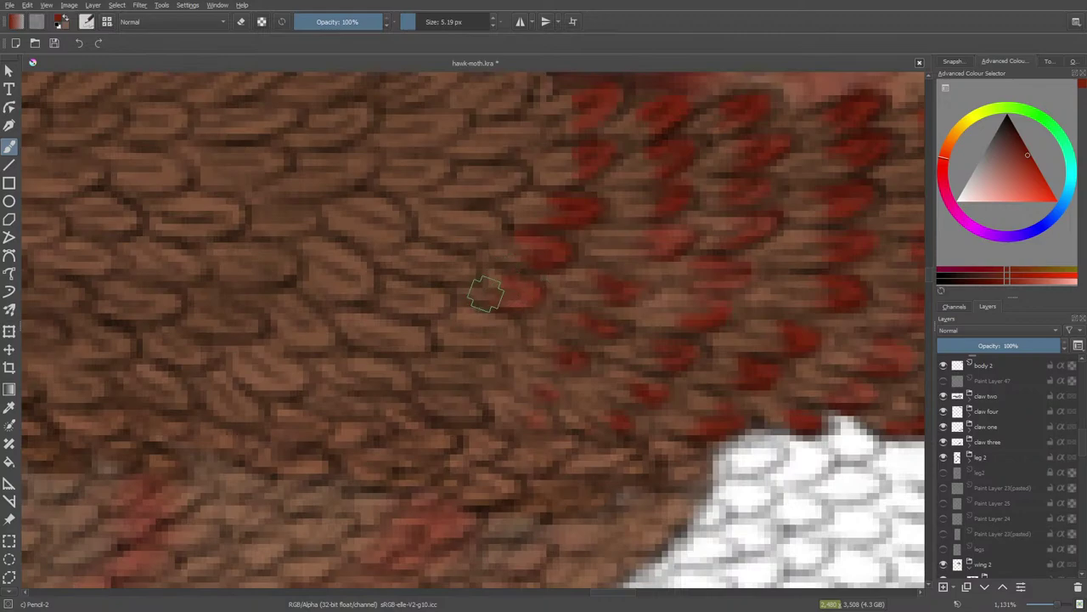
pyautogui.press('e')
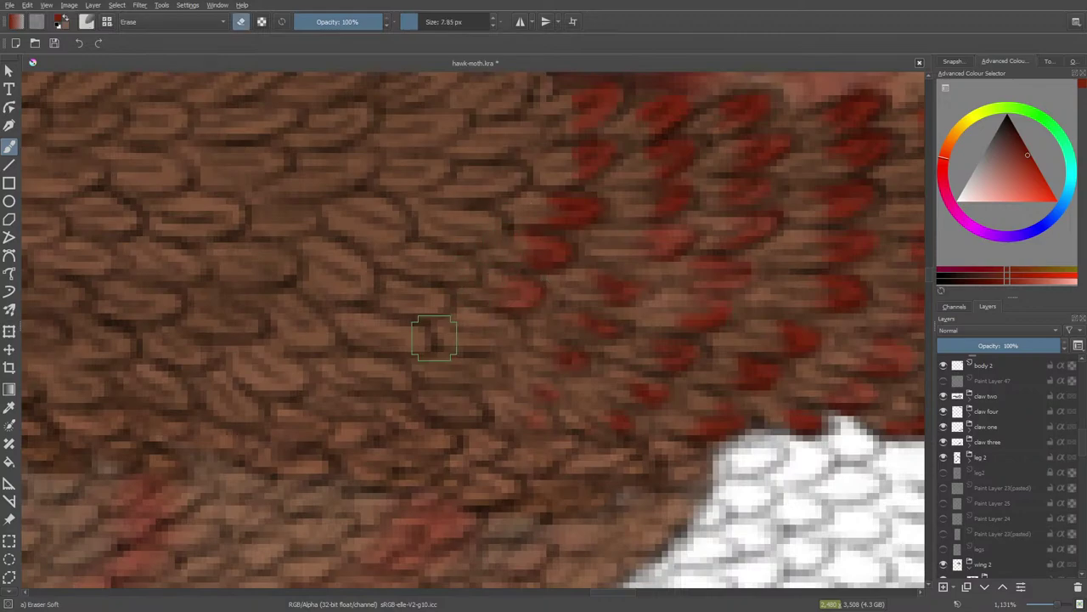
pyautogui.press('/')
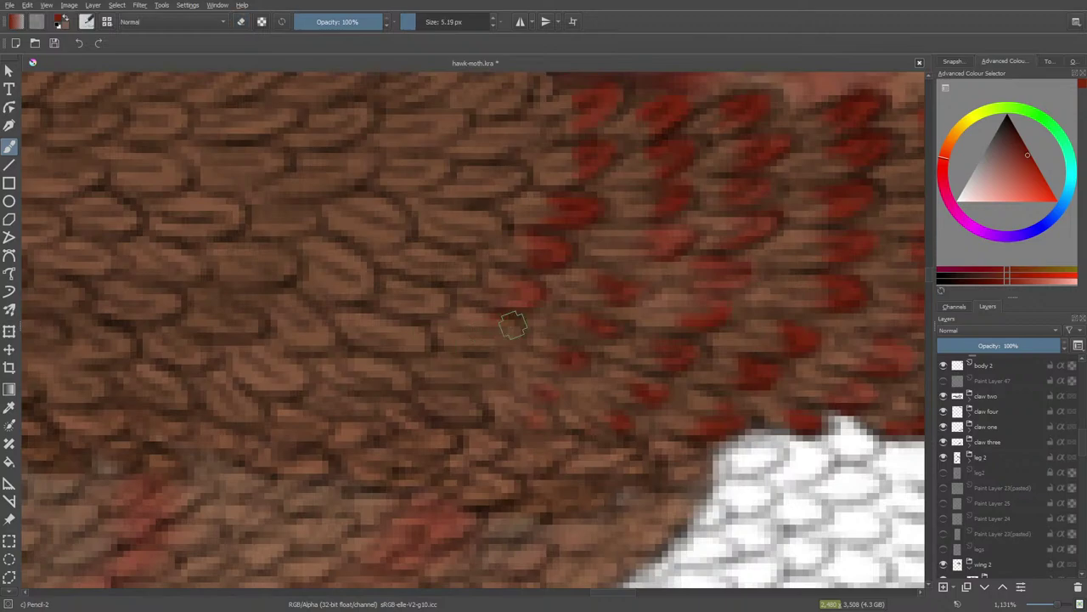
# - Finish that row with three more red tips toward the lower edge, and paint a full diagonal row of red tips on the adjacent inward scales
pyautogui.moveTo(510, 323)
pyautogui.mouseDown()
pyautogui.moveTo(461, 342)
pyautogui.moveTo(504, 333)
pyautogui.moveTo(485, 320)
pyautogui.moveTo(492, 339)
pyautogui.moveTo(480, 335)
pyautogui.moveTo(509, 328)
pyautogui.mouseUp()
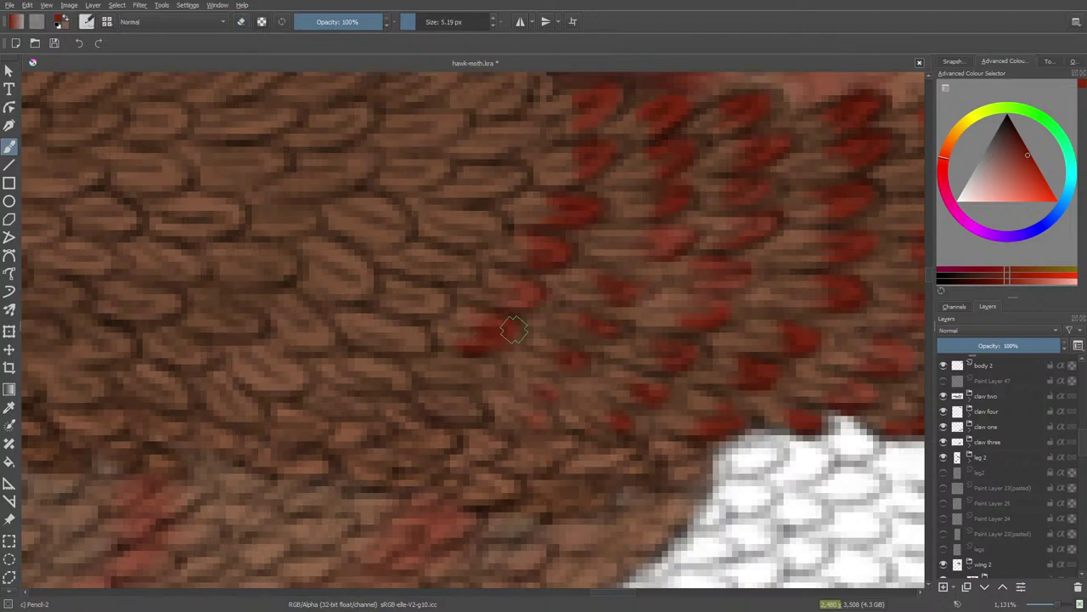
pyautogui.moveTo(476, 370)
pyautogui.mouseDown()
pyautogui.moveTo(451, 355)
pyautogui.moveTo(480, 370)
pyautogui.moveTo(446, 384)
pyautogui.mouseUp()
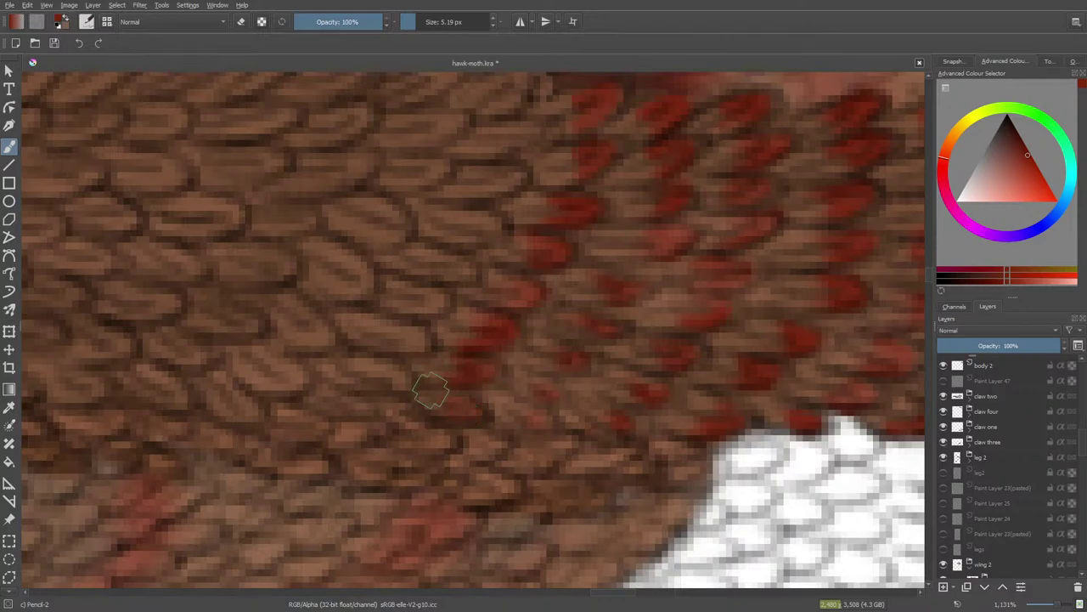
pyautogui.moveTo(510, 128)
pyautogui.mouseDown()
pyautogui.moveTo(490, 146)
pyautogui.moveTo(531, 128)
pyautogui.moveTo(516, 128)
pyautogui.moveTo(493, 169)
pyautogui.moveTo(512, 183)
pyautogui.moveTo(507, 154)
pyautogui.moveTo(448, 185)
pyautogui.moveTo(484, 189)
pyautogui.moveTo(436, 197)
pyautogui.moveTo(453, 223)
pyautogui.moveTo(467, 219)
pyautogui.moveTo(435, 240)
pyautogui.moveTo(465, 204)
pyautogui.moveTo(481, 216)
pyautogui.moveTo(408, 223)
pyautogui.moveTo(442, 260)
pyautogui.moveTo(466, 260)
pyautogui.moveTo(458, 278)
pyautogui.moveTo(469, 271)
pyautogui.moveTo(433, 255)
pyautogui.moveTo(438, 280)
pyautogui.moveTo(387, 299)
pyautogui.moveTo(449, 303)
pyautogui.moveTo(428, 287)
pyautogui.moveTo(391, 323)
pyautogui.moveTo(409, 342)
pyautogui.moveTo(383, 343)
pyautogui.moveTo(397, 332)
pyautogui.moveTo(375, 318)
pyautogui.mouseUp()
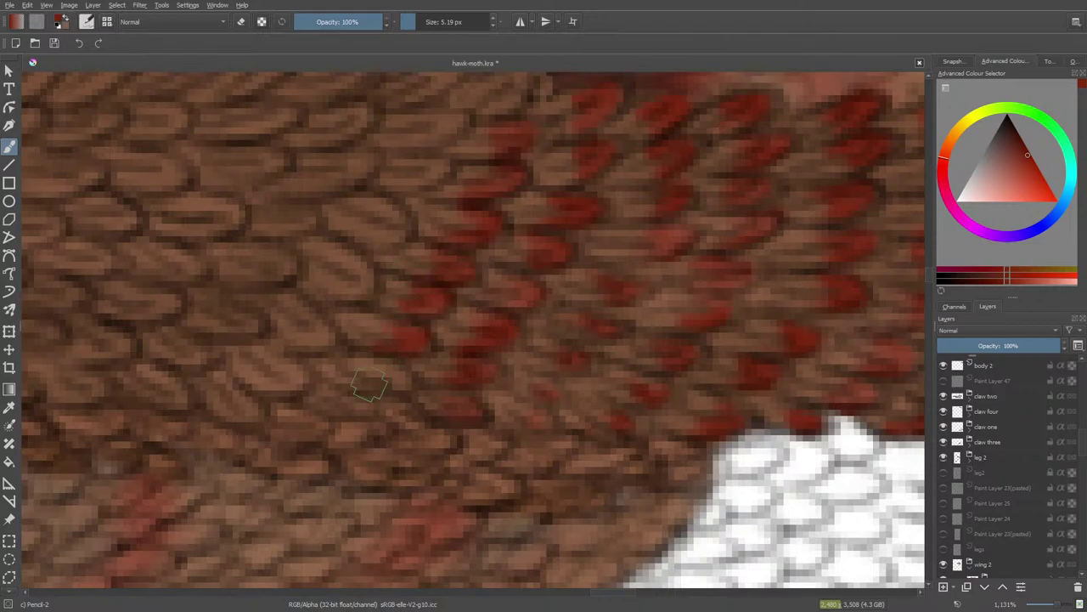
pyautogui.moveTo(389, 365); pyautogui.dragTo(398, 385)
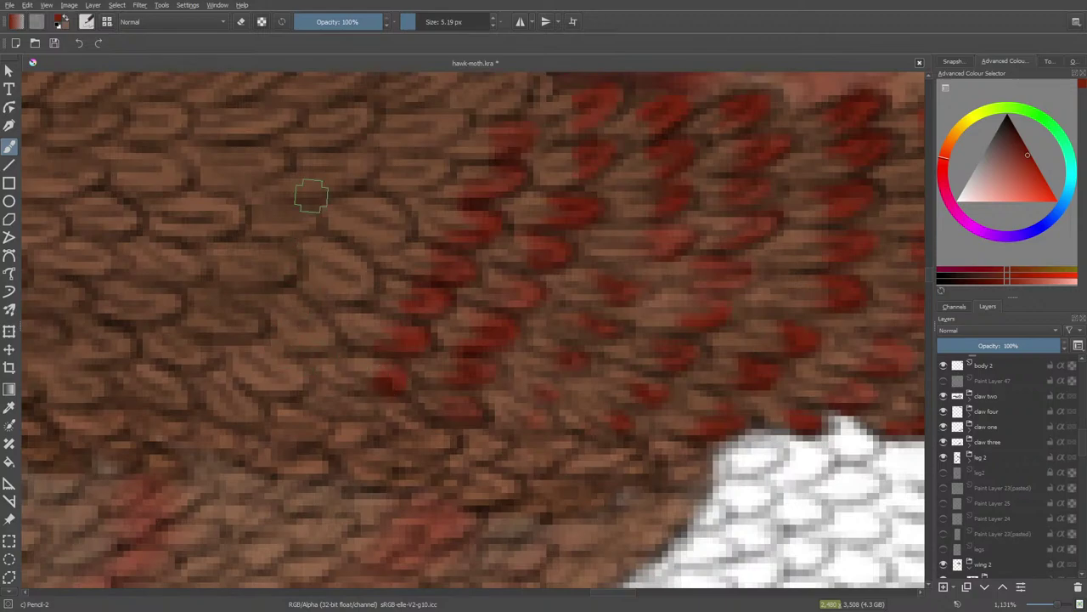
# - Paint five red tips diagonally along the next inward row, softening the inner end of the fifth with the soft eraser
pyautogui.moveTo(429, 119)
pyautogui.mouseDown()
pyautogui.moveTo(454, 132)
pyautogui.moveTo(403, 119)
pyautogui.moveTo(429, 130)
pyautogui.mouseUp()
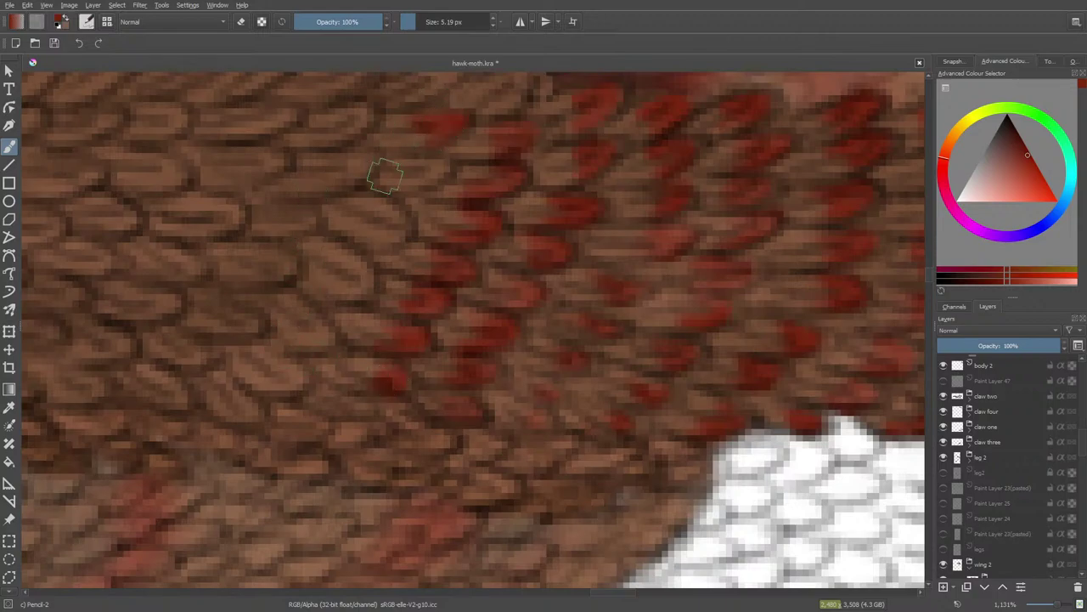
pyautogui.moveTo(429, 168); pyautogui.dragTo(400, 178)
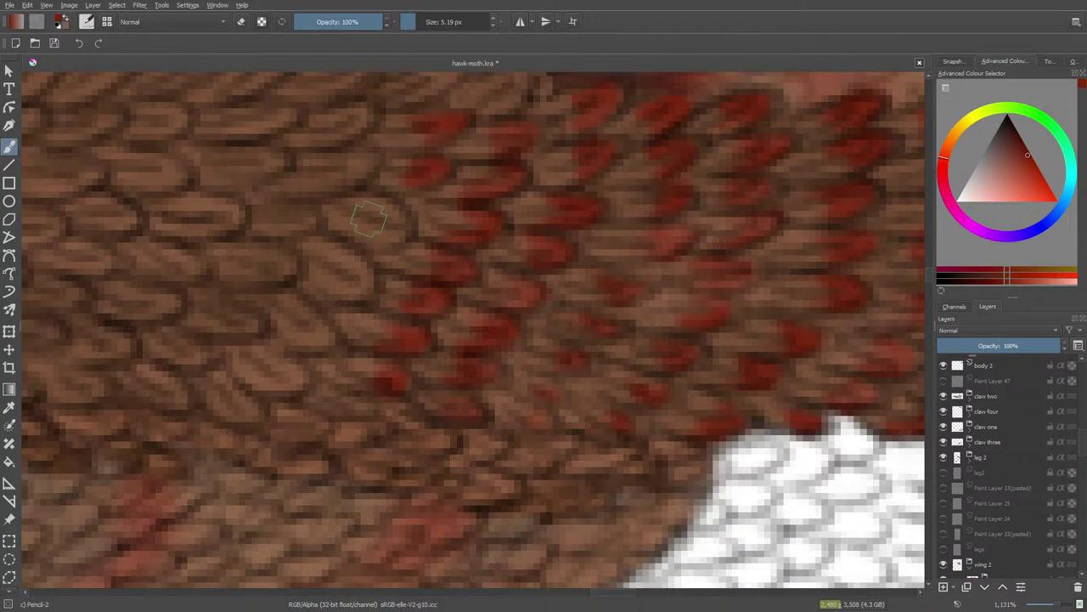
pyautogui.moveTo(373, 218)
pyautogui.mouseDown()
pyautogui.moveTo(392, 241)
pyautogui.moveTo(378, 236)
pyautogui.moveTo(399, 216)
pyautogui.moveTo(359, 234)
pyautogui.mouseUp()
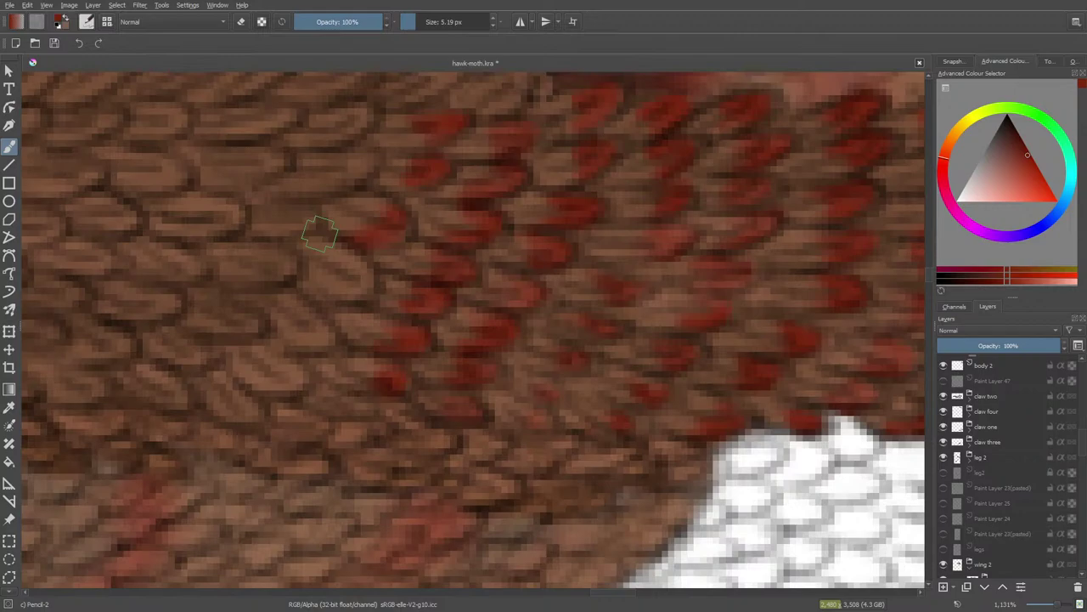
pyautogui.moveTo(355, 262)
pyautogui.mouseDown()
pyautogui.moveTo(321, 271)
pyautogui.moveTo(327, 289)
pyautogui.moveTo(327, 253)
pyautogui.moveTo(347, 297)
pyautogui.moveTo(356, 271)
pyautogui.moveTo(336, 285)
pyautogui.moveTo(299, 281)
pyautogui.moveTo(333, 289)
pyautogui.moveTo(345, 268)
pyautogui.moveTo(358, 288)
pyautogui.moveTo(314, 265)
pyautogui.moveTo(291, 307)
pyautogui.moveTo(310, 331)
pyautogui.moveTo(290, 324)
pyautogui.moveTo(309, 341)
pyautogui.moveTo(290, 318)
pyautogui.mouseUp()
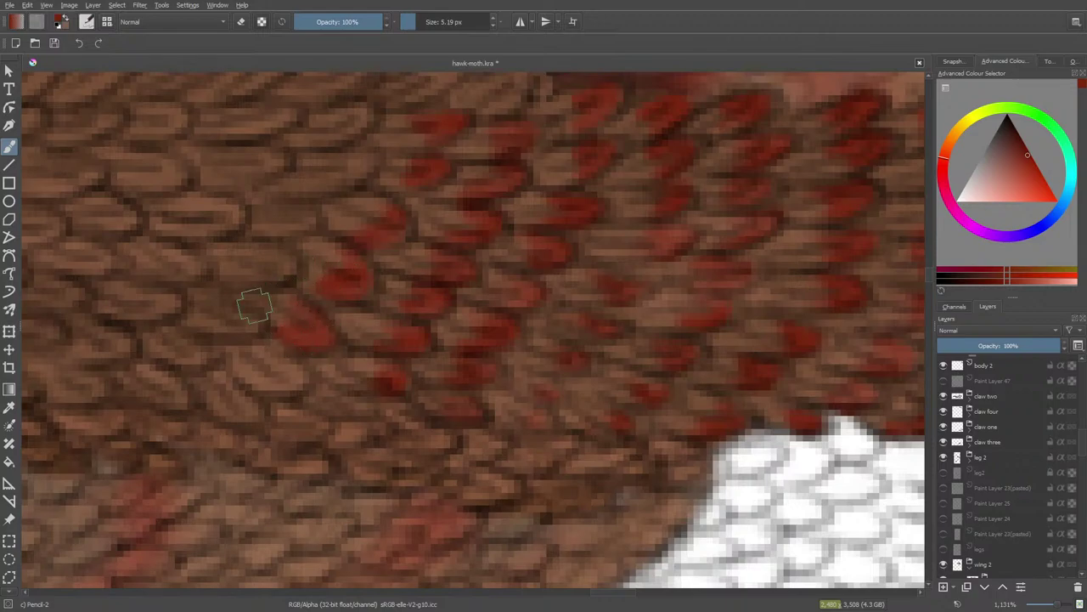
pyautogui.press('e')
pyautogui.moveTo(298, 292); pyautogui.dragTo(274, 331)
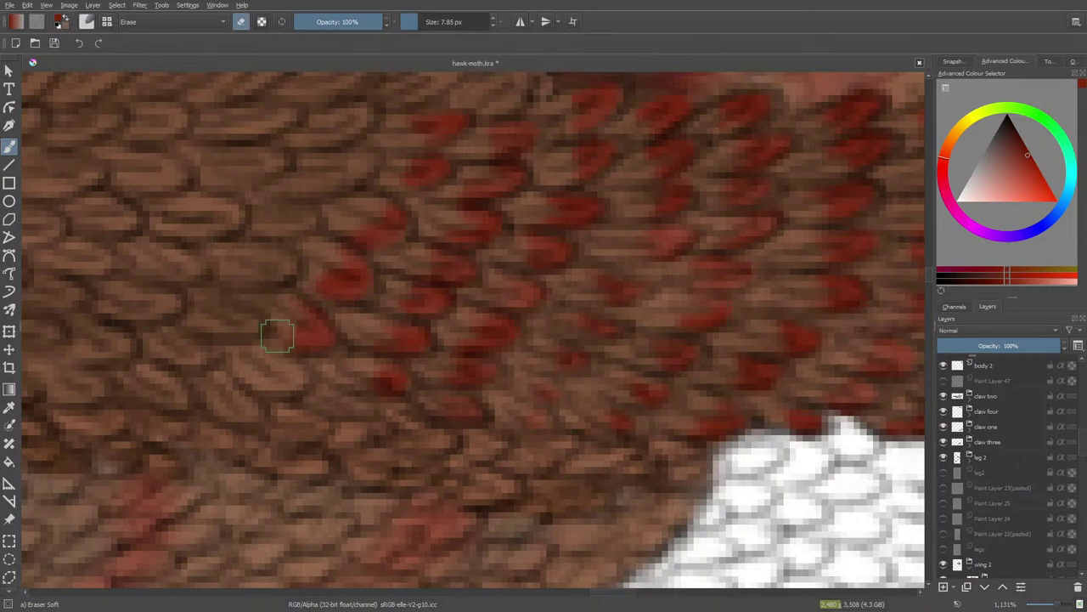
pyautogui.press('e')
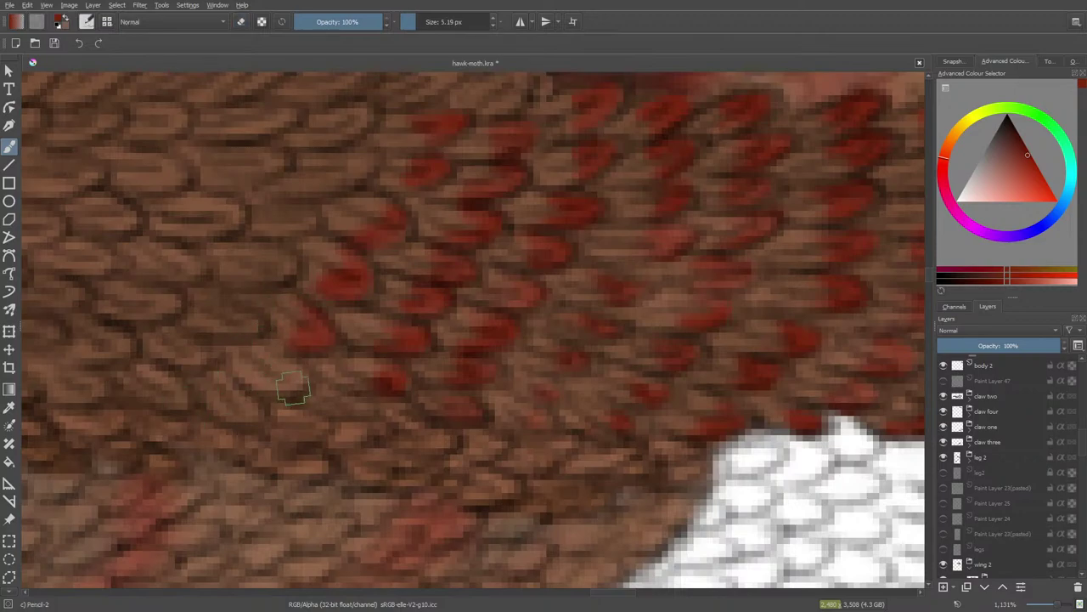
# - Finish the diagonal row with red tips on its lower scales, including the small ones toward the vein's lower edge
pyautogui.moveTo(277, 387); pyautogui.dragTo(285, 369)
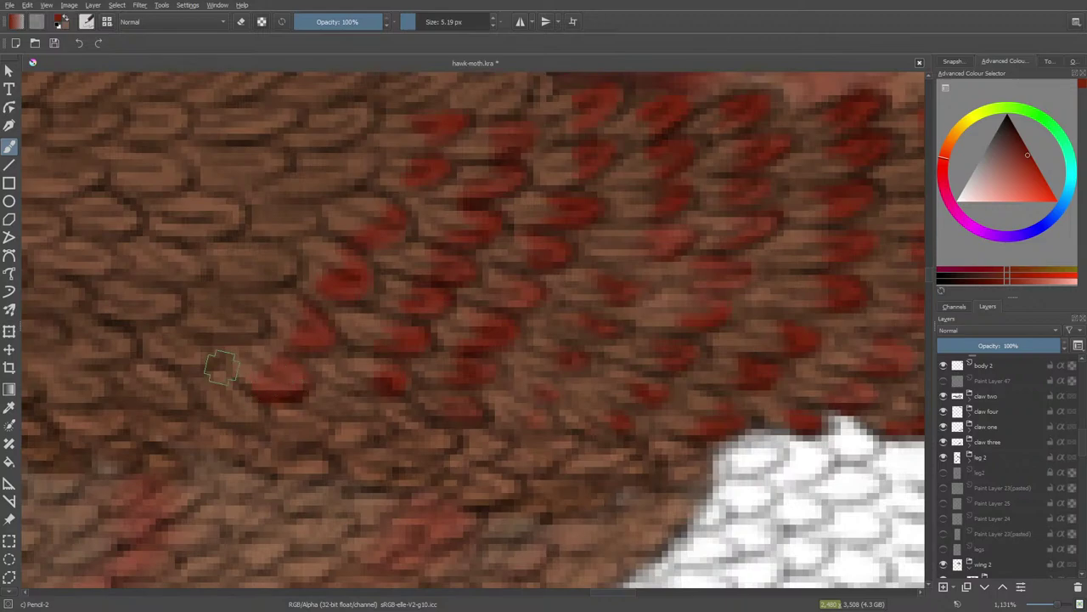
pyautogui.moveTo(361, 403); pyautogui.dragTo(349, 408)
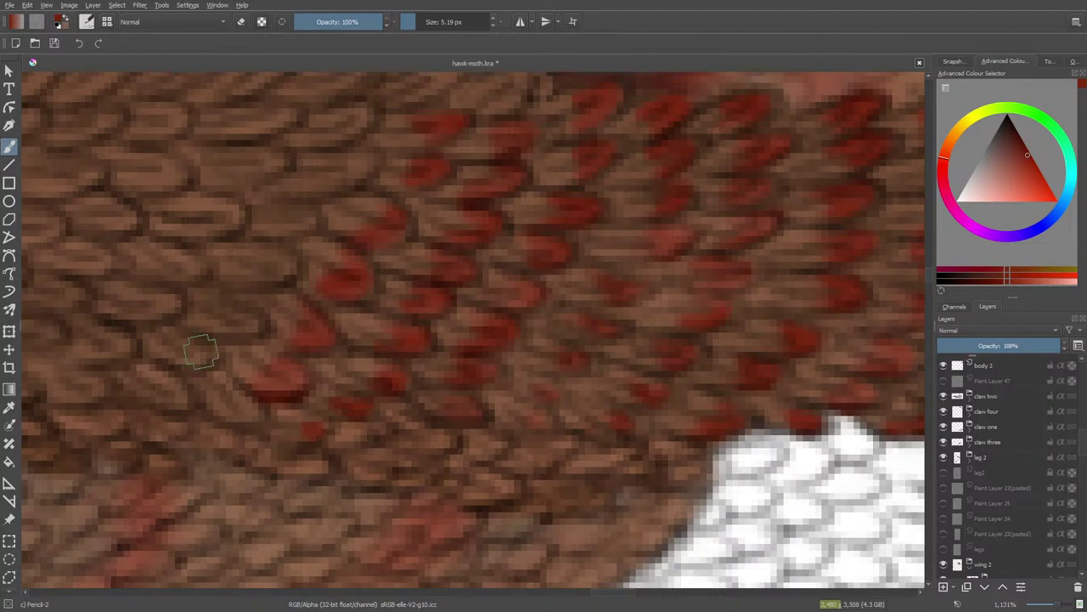
pyautogui.moveTo(252, 424); pyautogui.dragTo(223, 401)
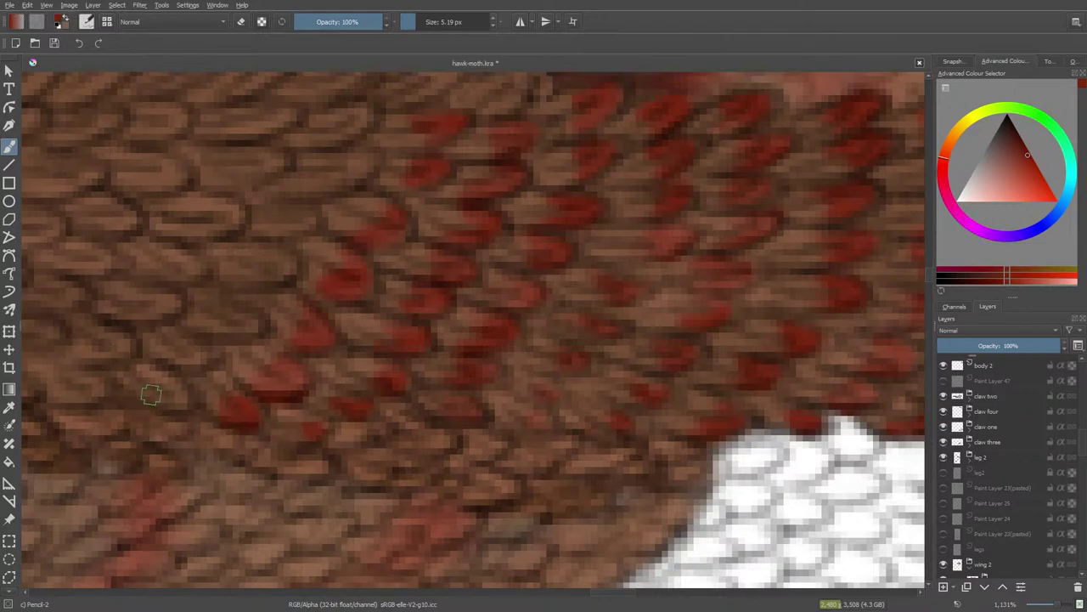
# - Paint red tips diagonally along the next inward row from the lower scales to the vein's upper edge, filling the bare upper-edge scales beside it
pyautogui.moveTo(151, 393); pyautogui.dragTo(167, 393)
pyautogui.moveTo(182, 347)
pyautogui.mouseDown()
pyautogui.moveTo(213, 328)
pyautogui.moveTo(250, 325)
pyautogui.mouseUp()
pyautogui.moveTo(259, 274); pyautogui.dragTo(279, 260)
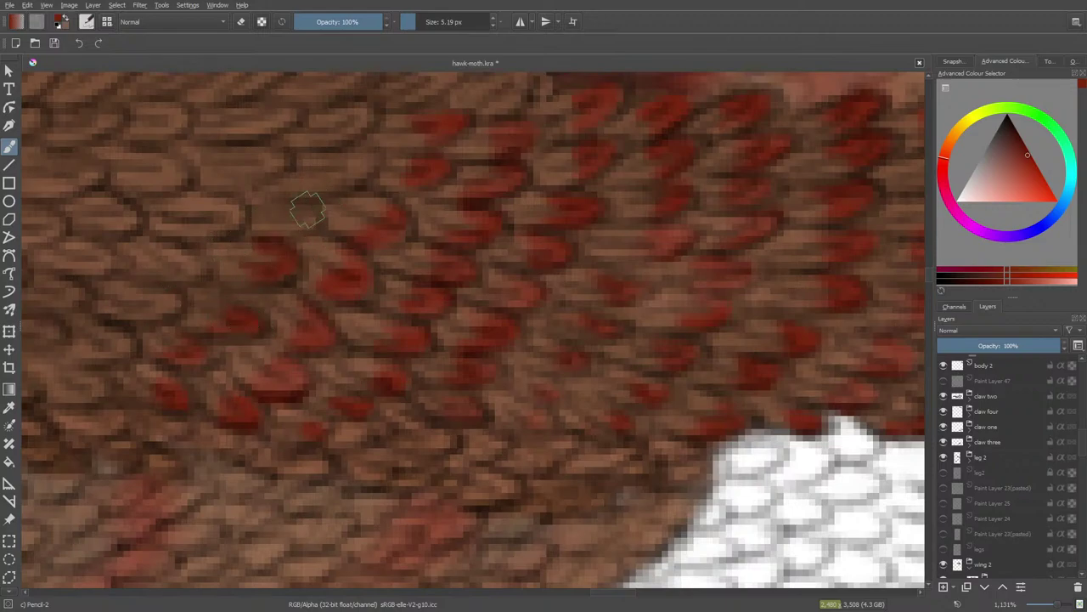
pyautogui.moveTo(306, 212)
pyautogui.mouseDown()
pyautogui.moveTo(285, 206)
pyautogui.moveTo(295, 217)
pyautogui.mouseUp()
pyautogui.moveTo(342, 182); pyautogui.dragTo(342, 153)
pyautogui.scroll(4, 932, 271)
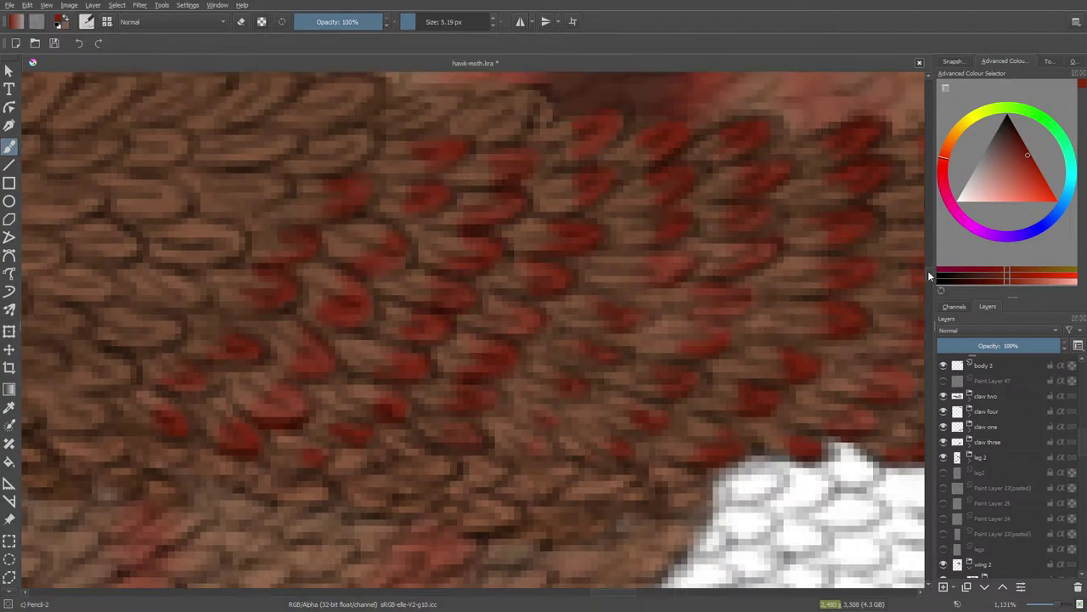
pyautogui.moveTo(338, 305)
pyautogui.mouseDown()
pyautogui.moveTo(360, 282)
pyautogui.moveTo(370, 266)
pyautogui.moveTo(328, 260)
pyautogui.moveTo(322, 248)
pyautogui.moveTo(342, 223)
pyautogui.moveTo(374, 214)
pyautogui.moveTo(321, 245)
pyautogui.moveTo(321, 225)
pyautogui.moveTo(305, 229)
pyautogui.moveTo(301, 241)
pyautogui.moveTo(358, 221)
pyautogui.moveTo(331, 255)
pyautogui.moveTo(449, 229)
pyautogui.moveTo(413, 254)
pyautogui.moveTo(443, 241)
pyautogui.moveTo(424, 235)
pyautogui.moveTo(439, 237)
pyautogui.moveTo(405, 246)
pyautogui.moveTo(492, 226)
pyautogui.moveTo(496, 237)
pyautogui.moveTo(475, 251)
pyautogui.moveTo(519, 232)
pyautogui.moveTo(491, 264)
pyautogui.moveTo(540, 234)
pyautogui.moveTo(451, 284)
pyautogui.mouseUp()
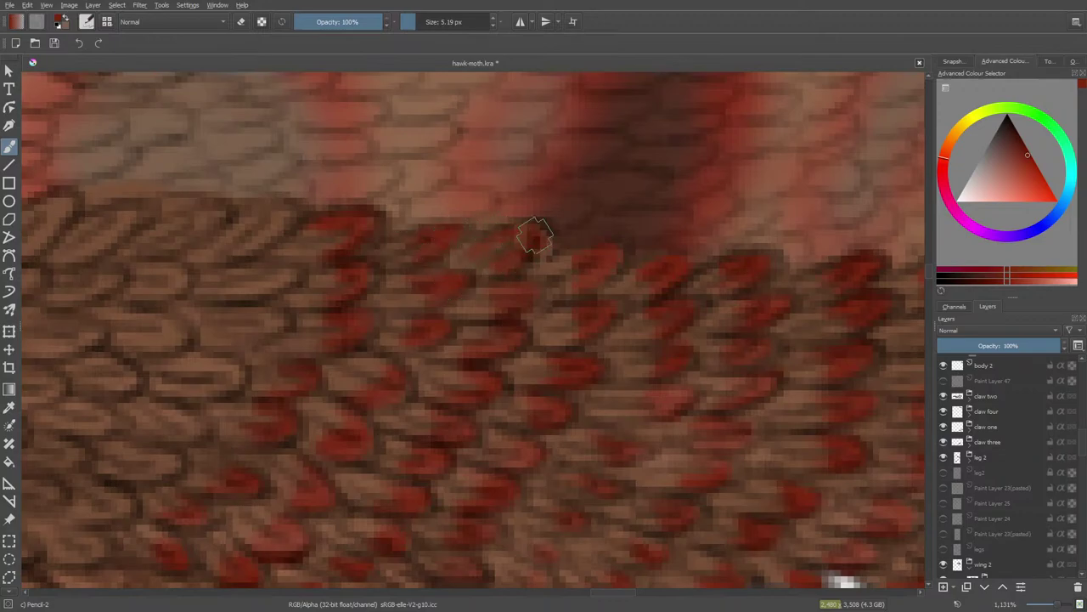
# - Add a red tip to the bare scale beside the dark band at the vein's upper edge and soften its inner end with the soft eraser
pyautogui.moveTo(535, 236); pyautogui.dragTo(540, 247)
pyautogui.press('e')
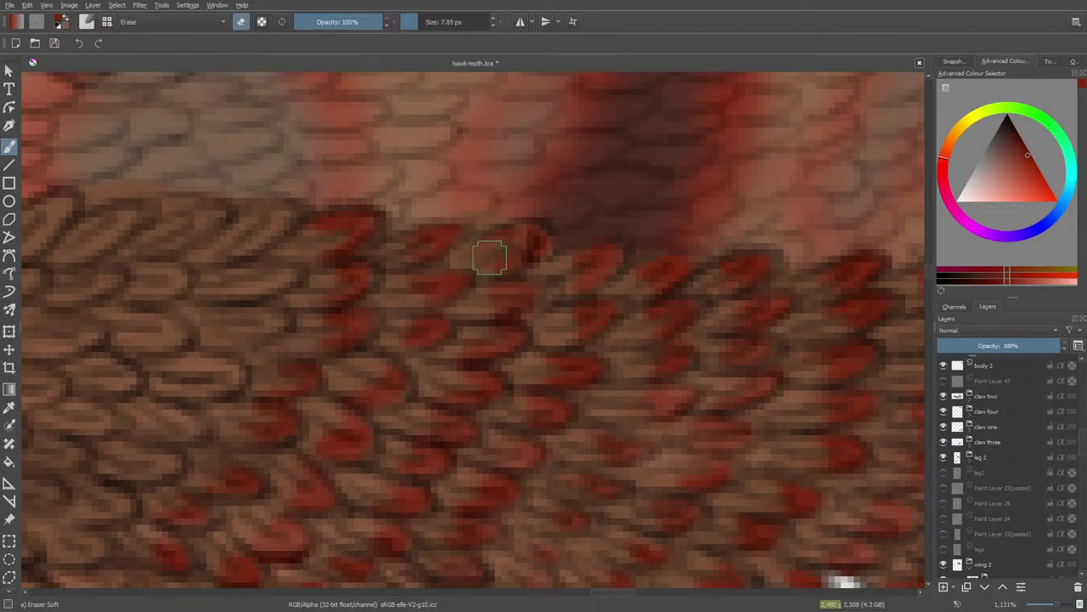
pyautogui.moveTo(486, 247); pyautogui.dragTo(479, 249)
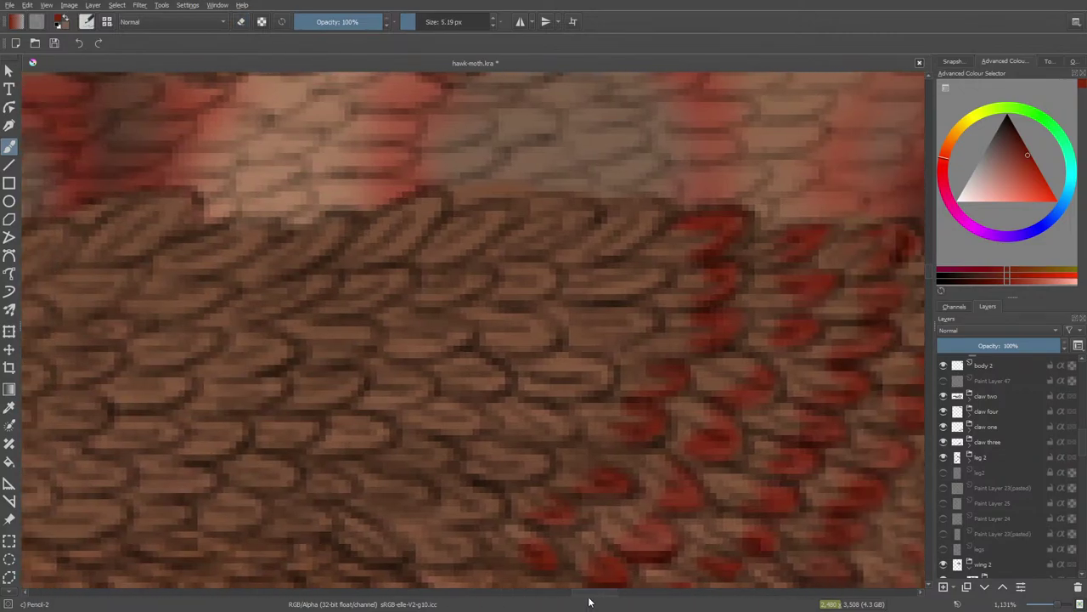
# - Paint the next inward row of red tips from the vein's upper edge down, and add small red tips on scales along its lower edge
pyautogui.moveTo(602, 221)
pyautogui.mouseDown()
pyautogui.moveTo(624, 227)
pyautogui.moveTo(644, 208)
pyautogui.mouseUp()
pyautogui.moveTo(606, 283)
pyautogui.mouseDown()
pyautogui.moveTo(635, 275)
pyautogui.moveTo(590, 284)
pyautogui.moveTo(607, 304)
pyautogui.moveTo(580, 330)
pyautogui.mouseUp()
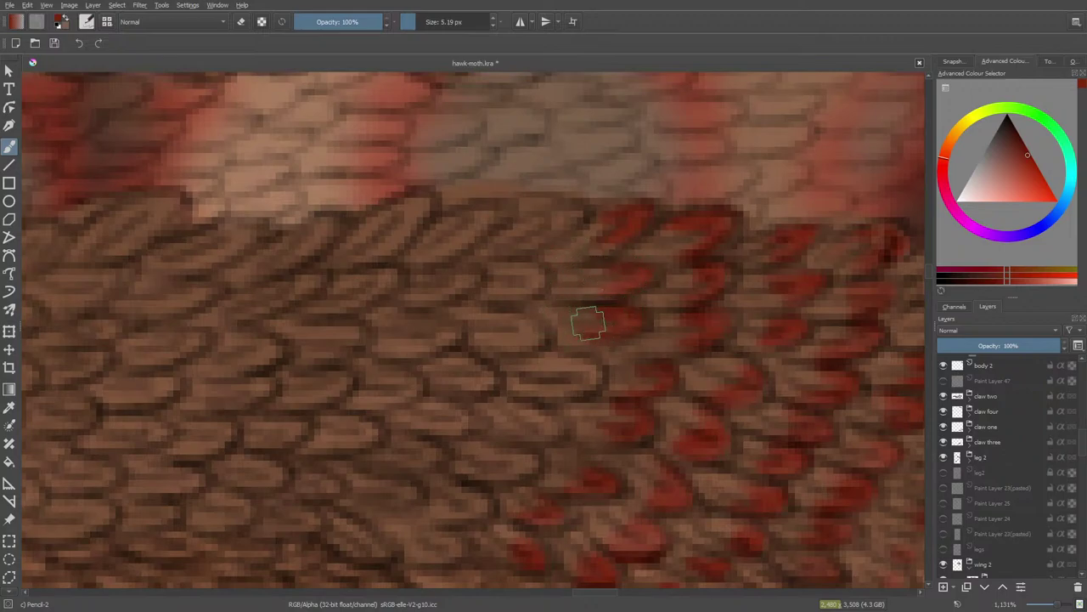
pyautogui.moveTo(594, 382); pyautogui.dragTo(556, 367)
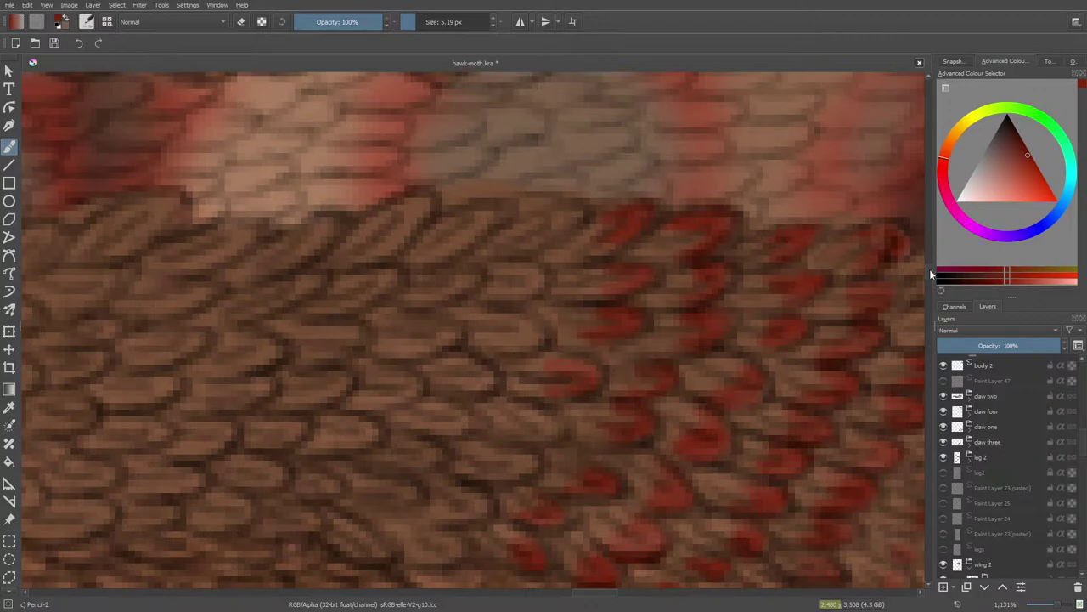
pyautogui.scroll(5, 929, 268)
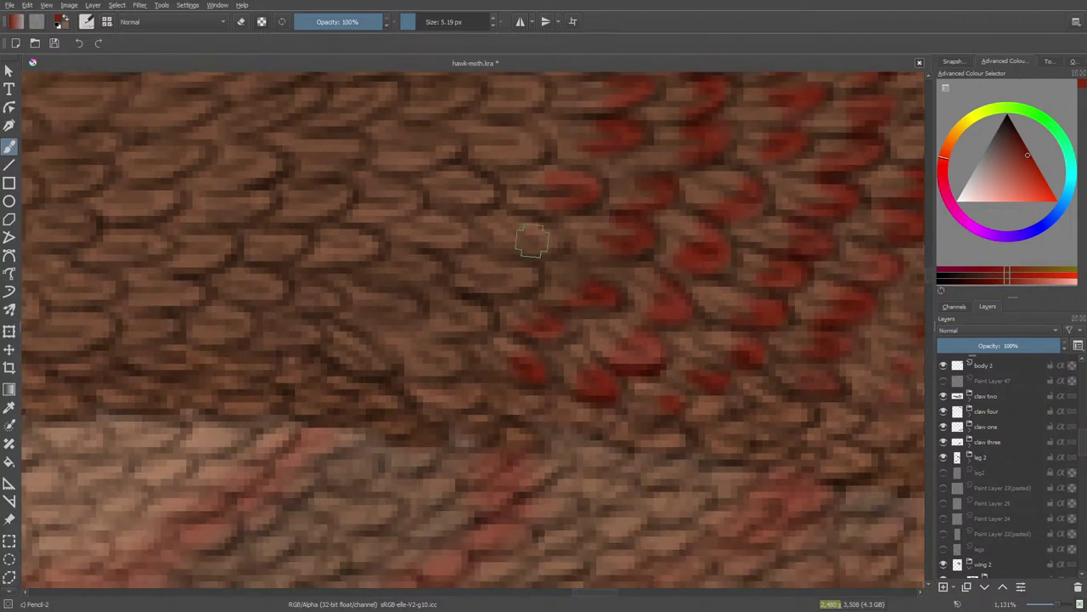
pyautogui.moveTo(532, 241)
pyautogui.mouseDown()
pyautogui.moveTo(502, 268)
pyautogui.moveTo(507, 282)
pyautogui.moveTo(482, 279)
pyautogui.moveTo(501, 273)
pyautogui.moveTo(484, 261)
pyautogui.moveTo(482, 284)
pyautogui.moveTo(443, 302)
pyautogui.moveTo(454, 325)
pyautogui.moveTo(446, 319)
pyautogui.moveTo(469, 317)
pyautogui.moveTo(435, 369)
pyautogui.moveTo(456, 361)
pyautogui.moveTo(451, 352)
pyautogui.moveTo(406, 350)
pyautogui.mouseUp()
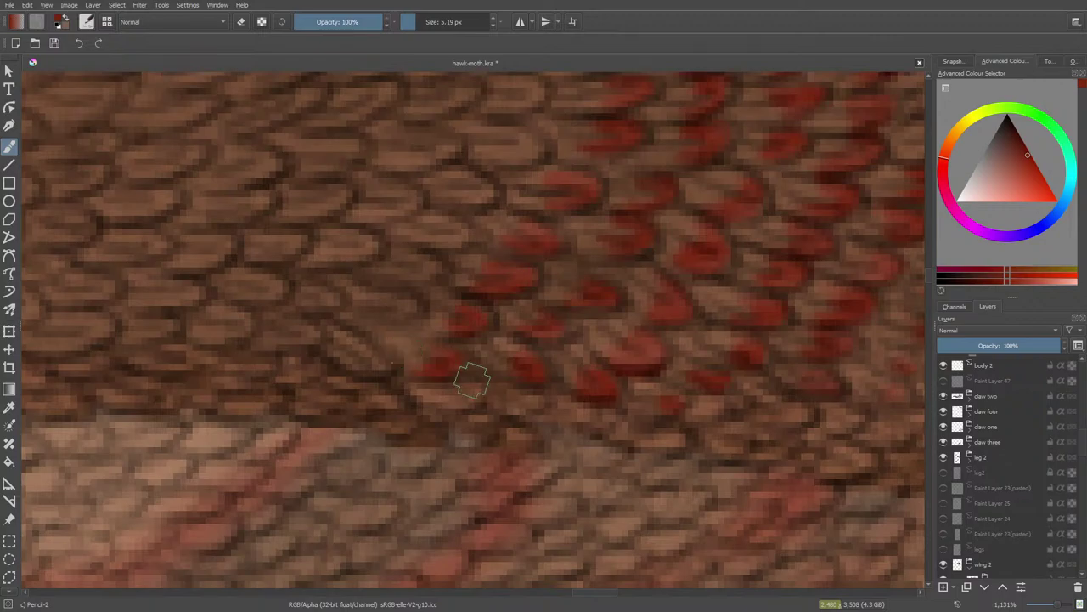
pyautogui.moveTo(413, 414)
pyautogui.mouseDown()
pyautogui.moveTo(456, 411)
pyautogui.moveTo(446, 410)
pyautogui.mouseUp()
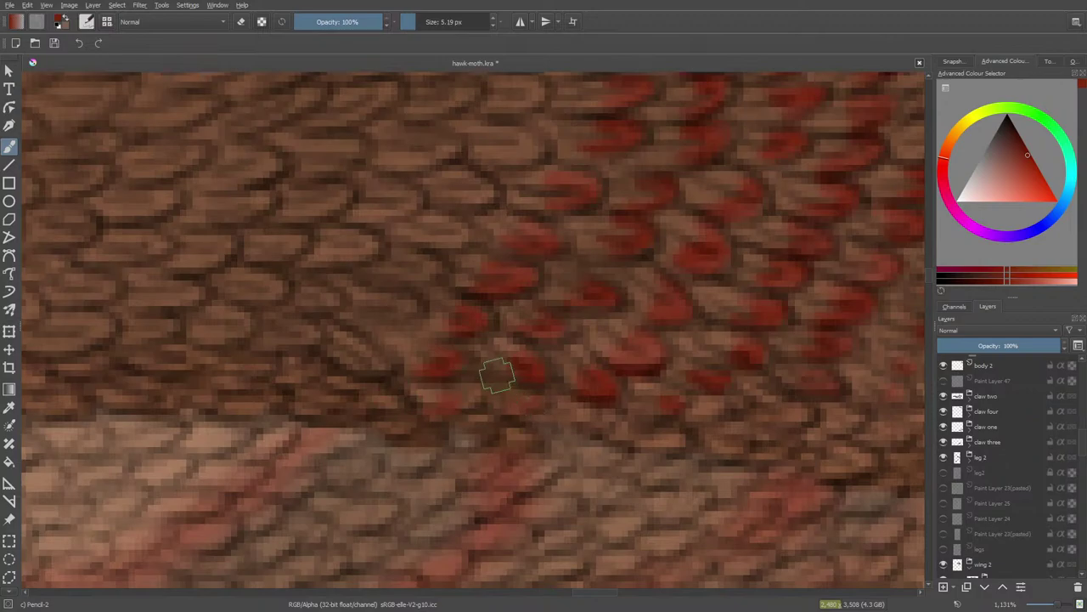
pyautogui.moveTo(662, 432); pyautogui.dragTo(669, 441)
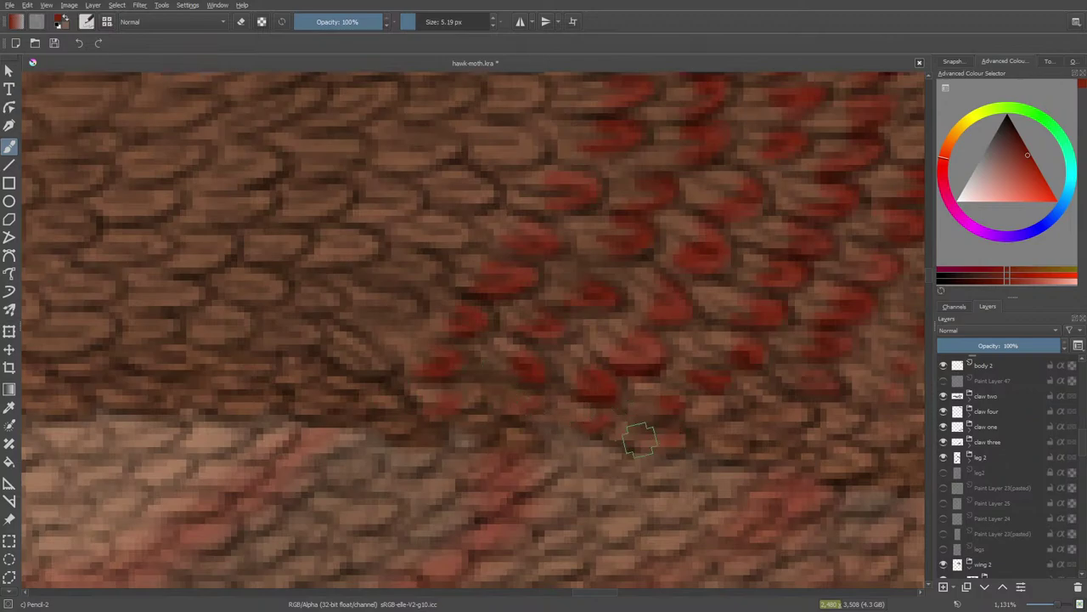
# - Paint the following inward row of red tips down to the lower scales, softening the inner ends with the soft eraser
pyautogui.moveTo(509, 95); pyautogui.dragTo(520, 90)
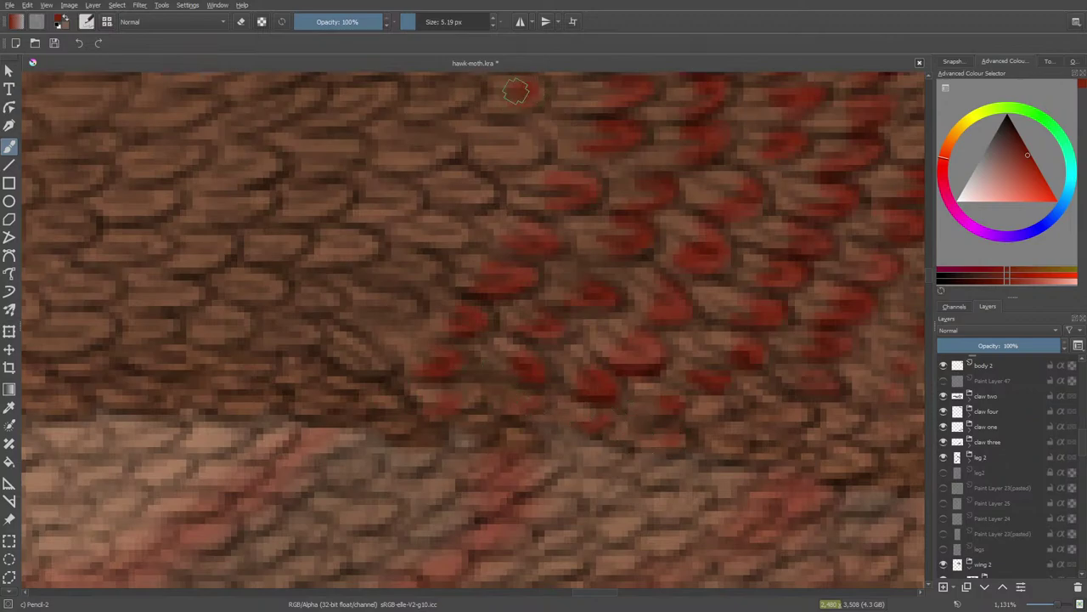
pyautogui.moveTo(520, 150); pyautogui.dragTo(499, 144)
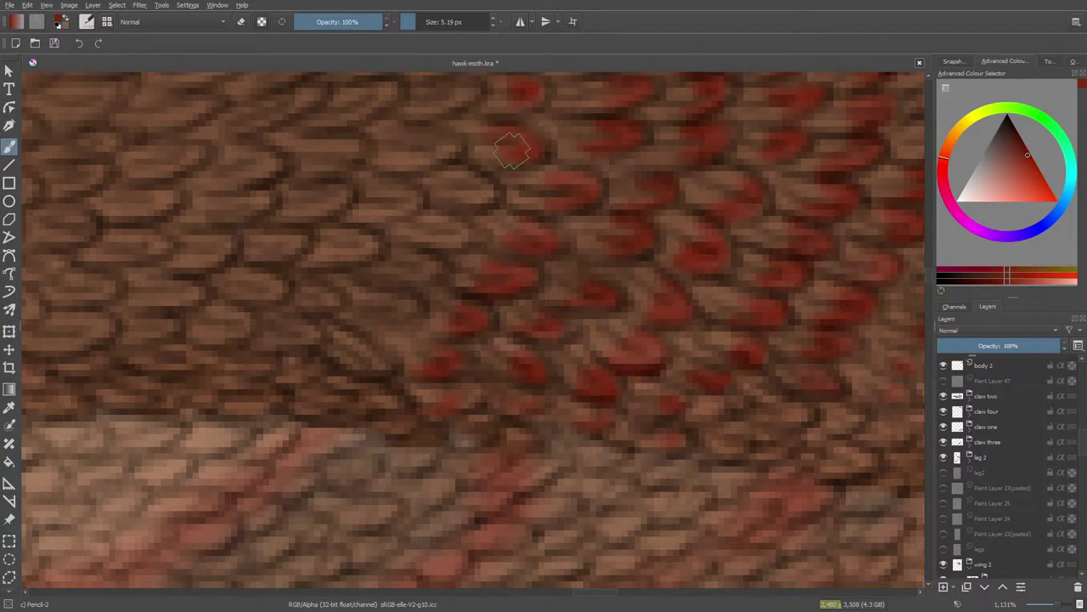
pyautogui.press('e')
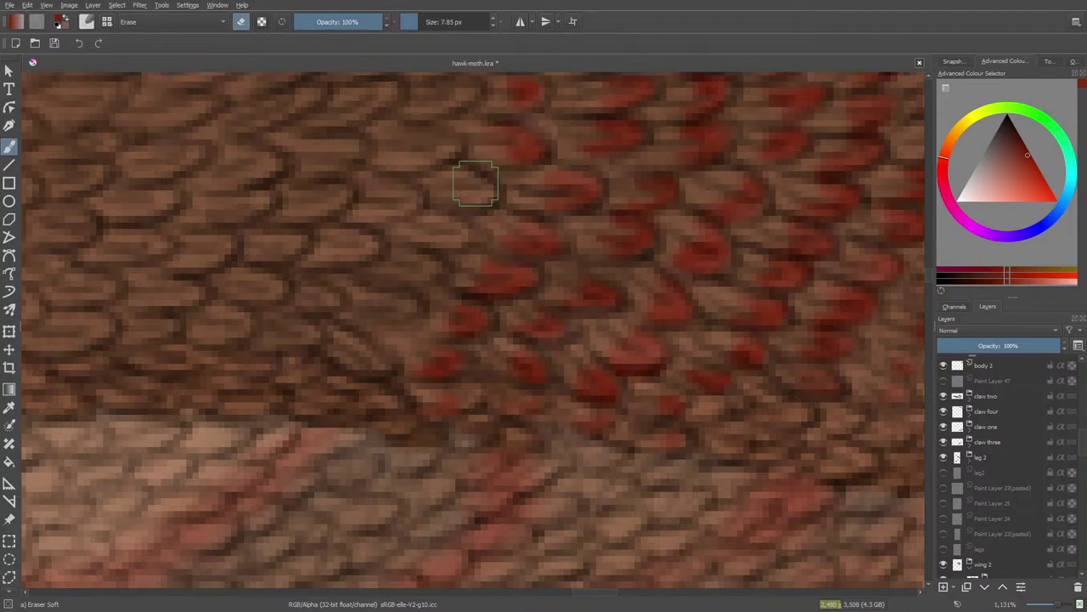
pyautogui.press('e')
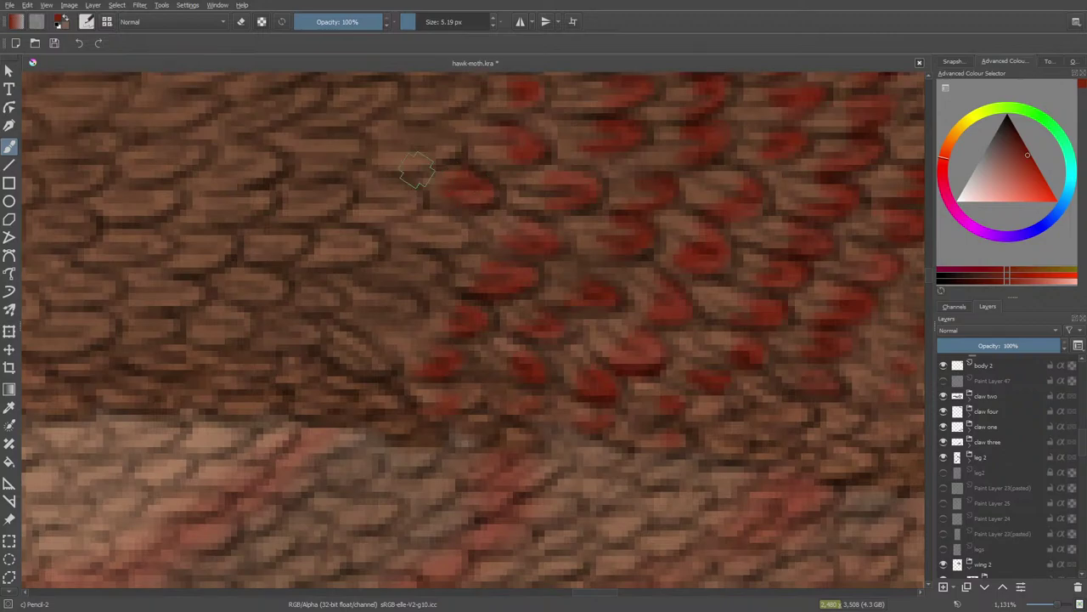
pyautogui.press('e')
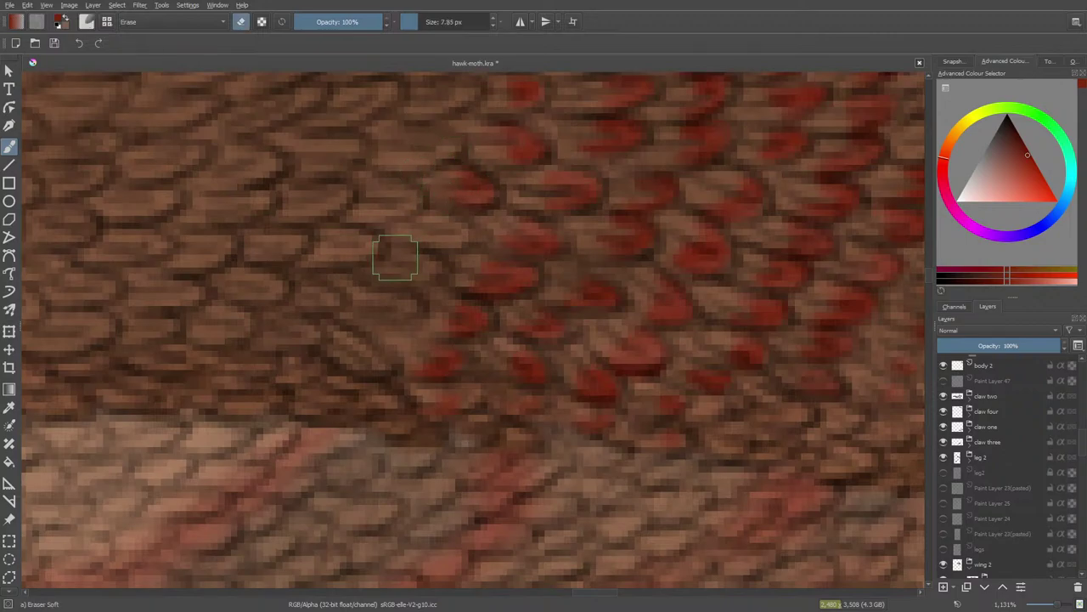
pyautogui.press('e')
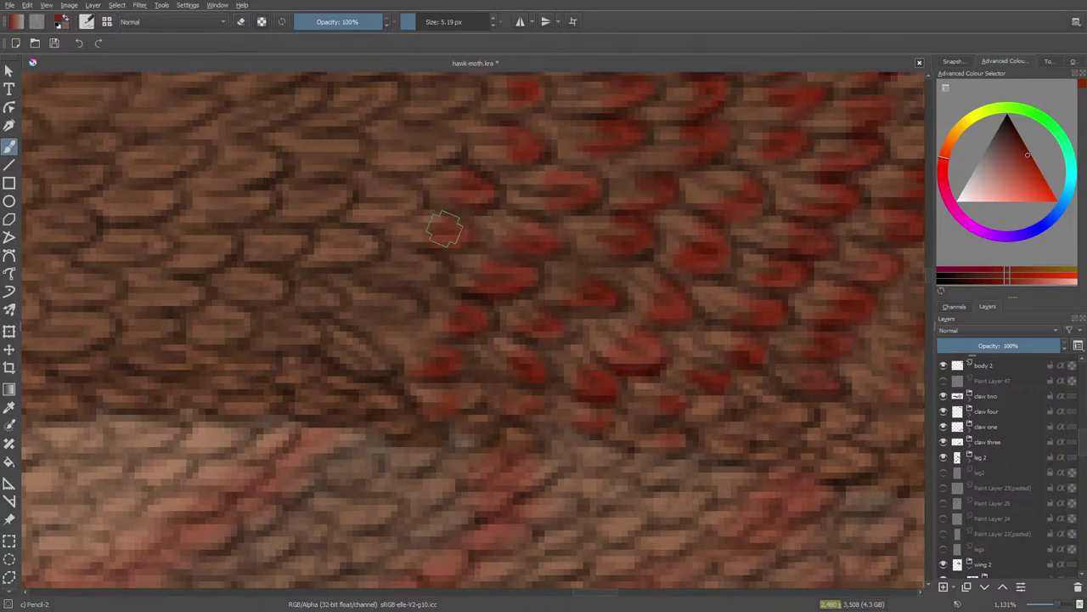
pyautogui.press('e')
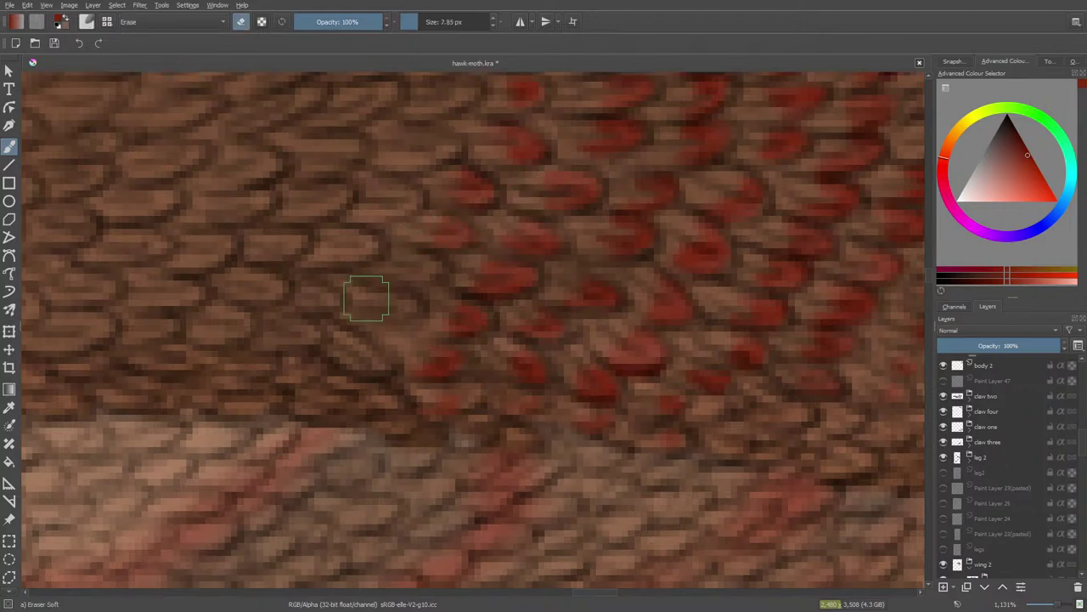
pyautogui.press('e')
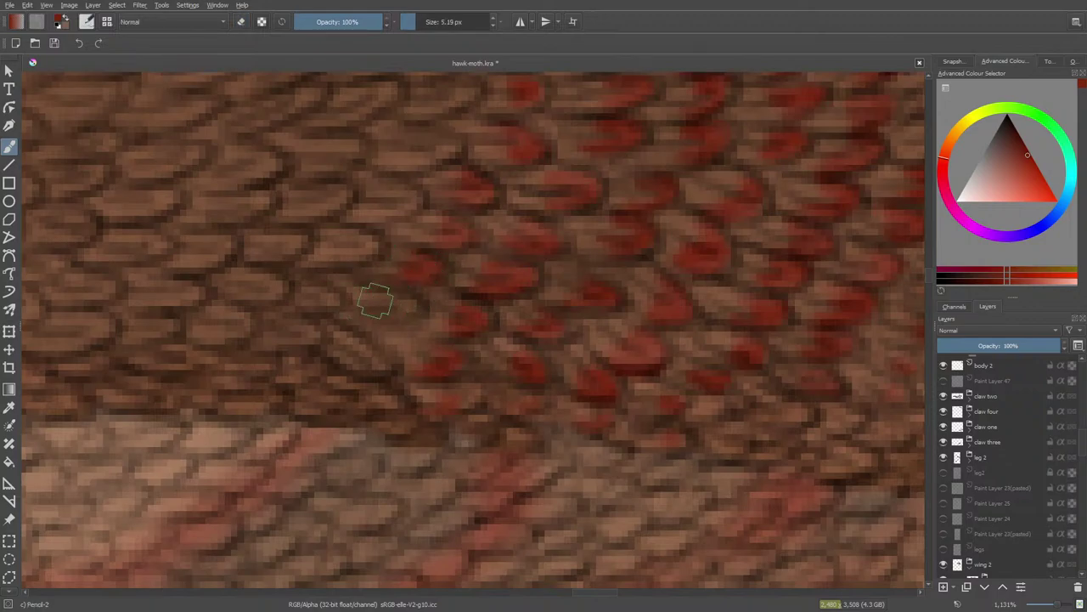
pyautogui.press('e')
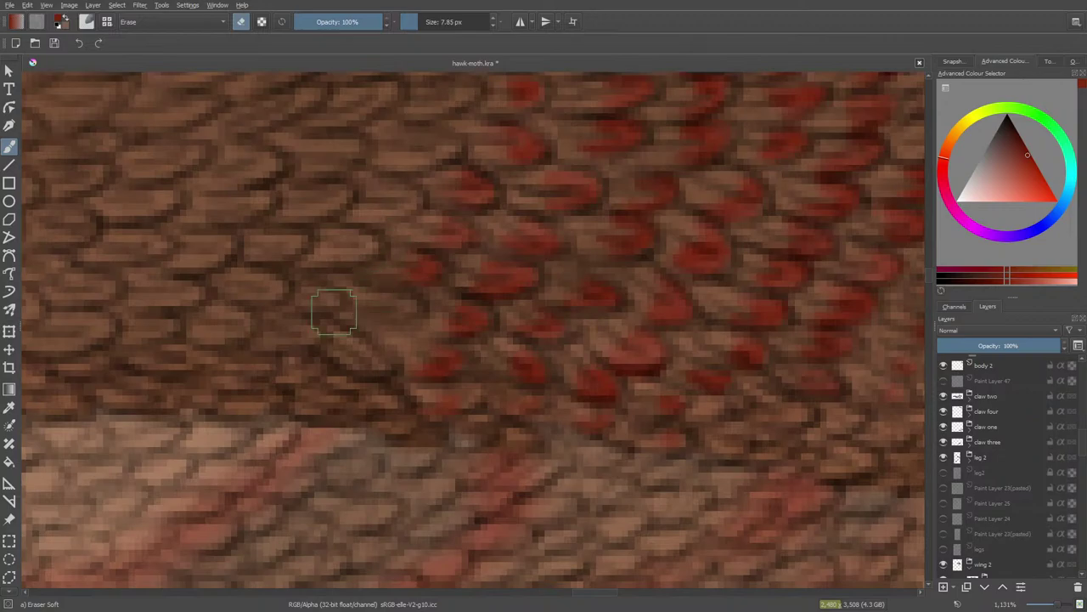
pyautogui.press('/')
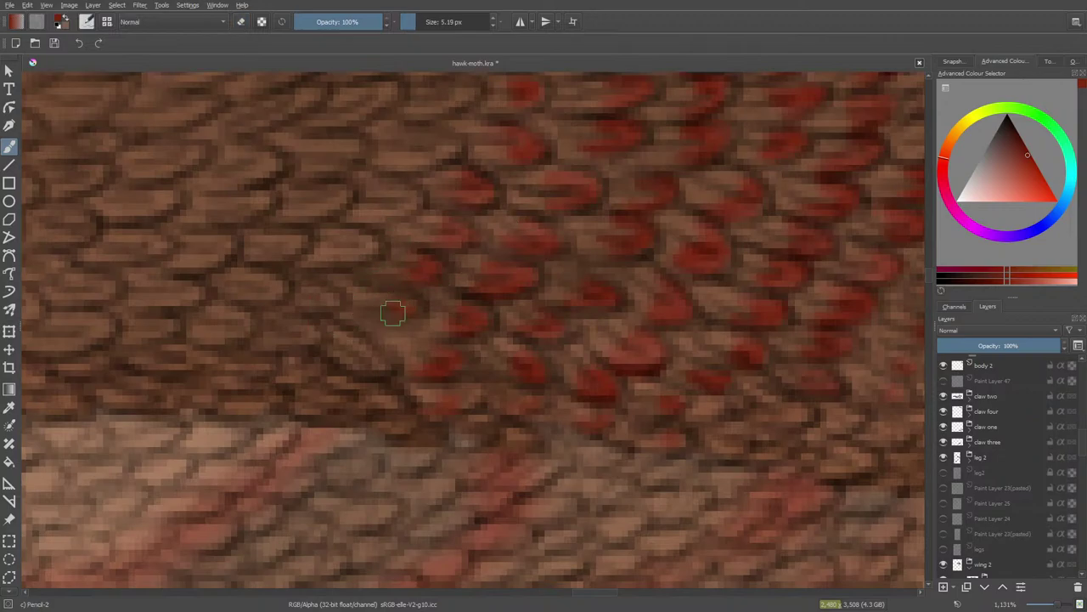
pyautogui.moveTo(365, 359)
pyautogui.mouseDown()
pyautogui.moveTo(379, 371)
pyautogui.moveTo(356, 365)
pyautogui.mouseUp()
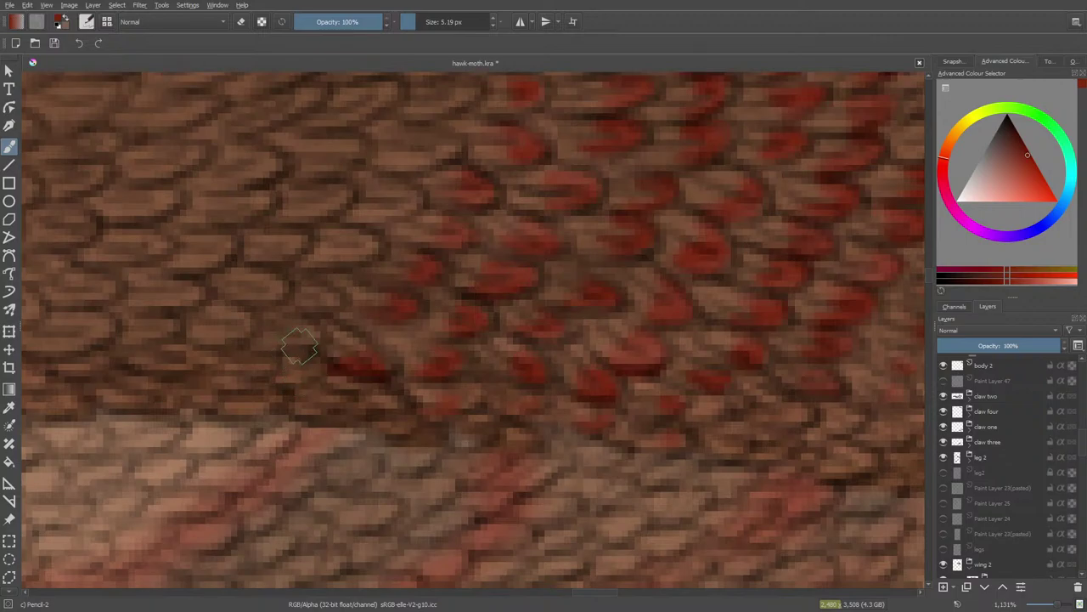
# - Paint red tips up the next inward row to the vein's upper edge, and tip the bare upper-edge scale in the row behind it
pyautogui.moveTo(284, 331); pyautogui.dragTo(301, 341)
pyautogui.moveTo(310, 297)
pyautogui.mouseDown()
pyautogui.moveTo(337, 300)
pyautogui.moveTo(306, 287)
pyautogui.moveTo(302, 263)
pyautogui.moveTo(344, 231)
pyautogui.moveTo(372, 247)
pyautogui.moveTo(330, 243)
pyautogui.moveTo(368, 259)
pyautogui.mouseUp()
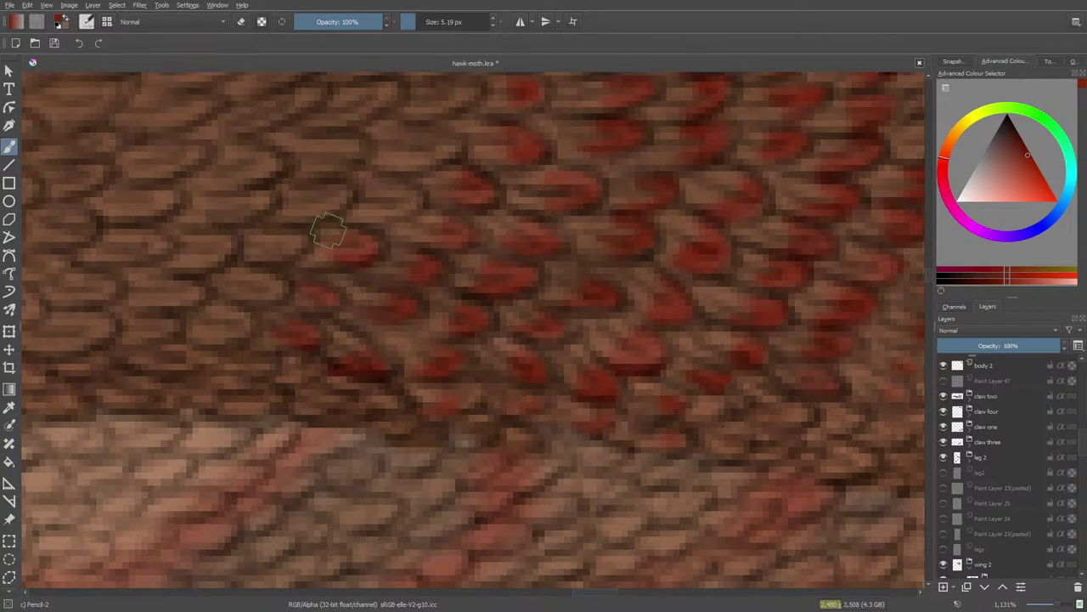
pyautogui.moveTo(382, 197); pyautogui.dragTo(392, 223)
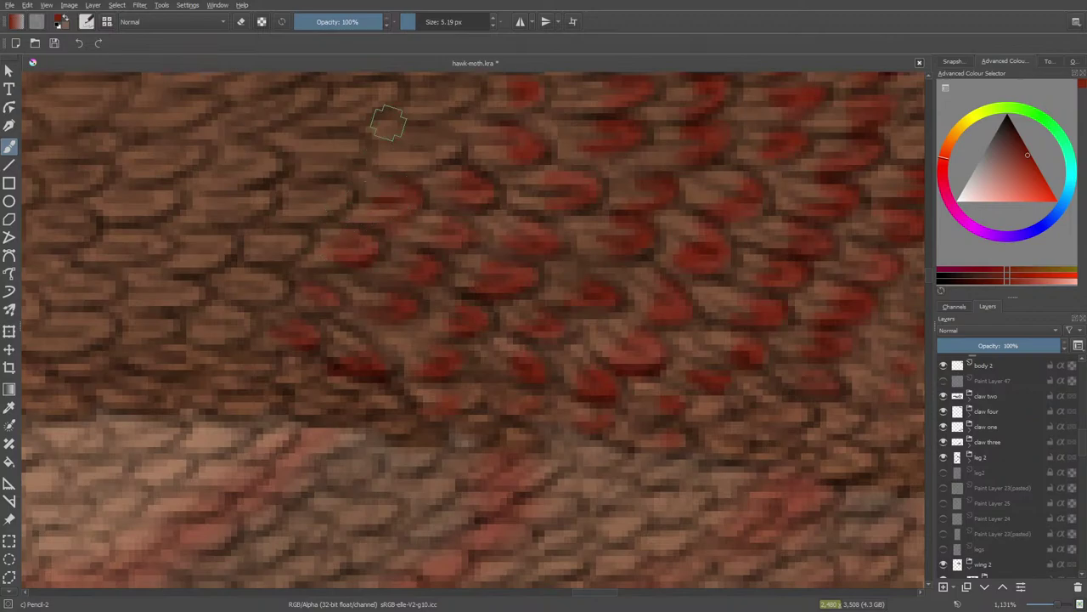
pyautogui.moveTo(383, 121)
pyautogui.mouseDown()
pyautogui.moveTo(405, 161)
pyautogui.moveTo(457, 136)
pyautogui.moveTo(389, 165)
pyautogui.mouseUp()
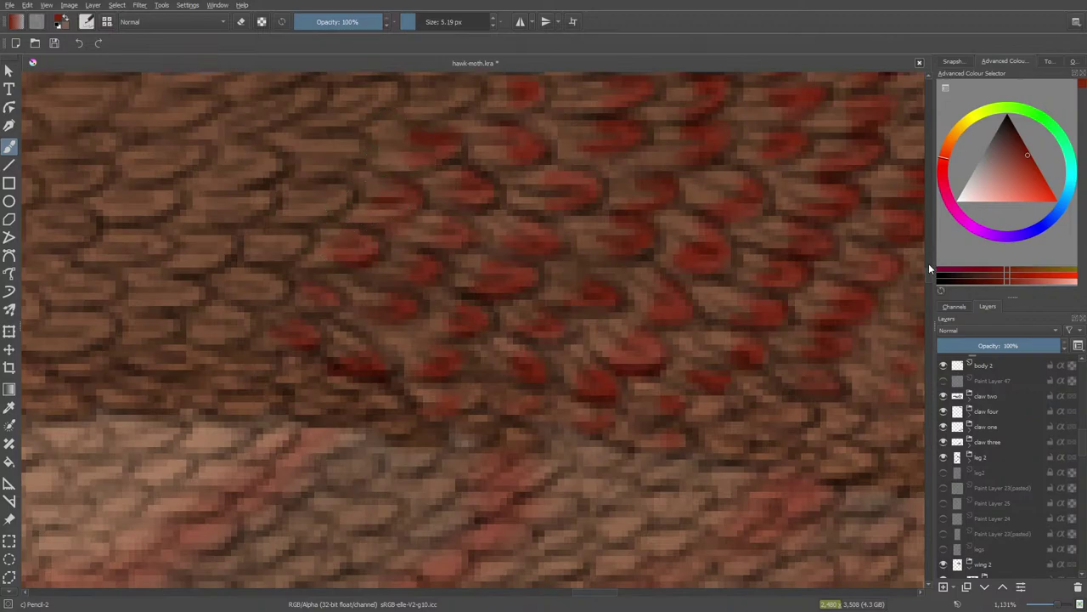
pyautogui.scroll(5, 929, 267)
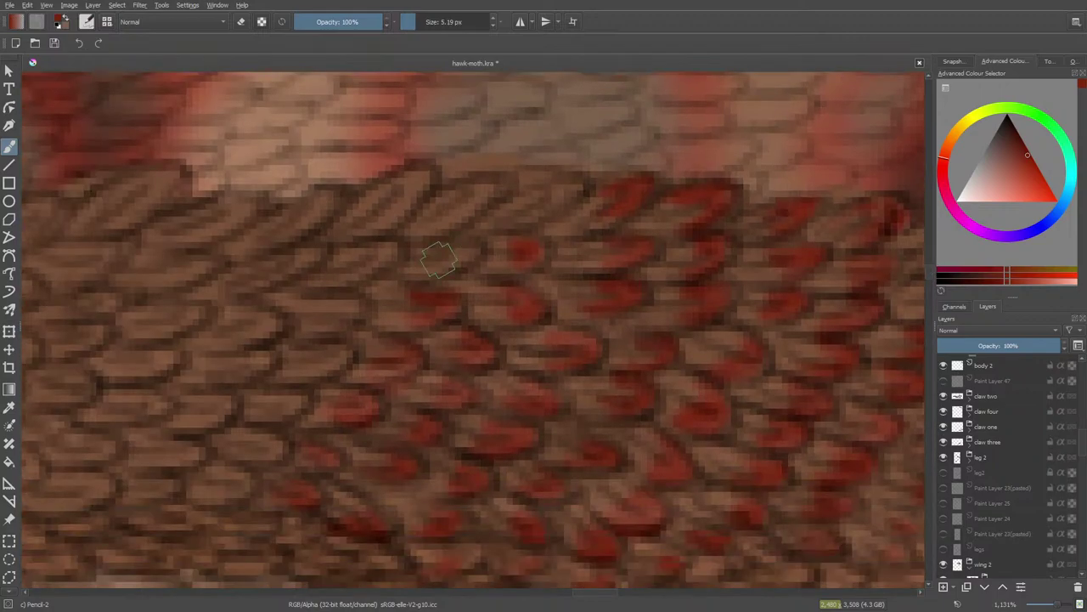
pyautogui.moveTo(467, 225)
pyautogui.mouseDown()
pyautogui.moveTo(444, 199)
pyautogui.moveTo(480, 191)
pyautogui.moveTo(440, 227)
pyautogui.mouseUp()
pyautogui.moveTo(544, 194); pyautogui.dragTo(536, 207)
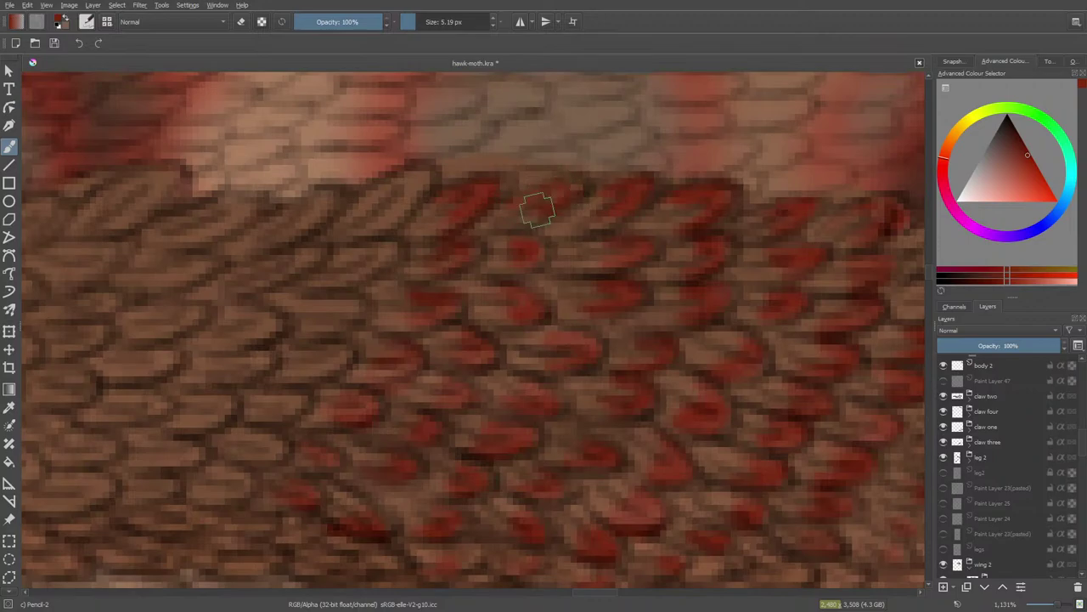
pyautogui.press('e')
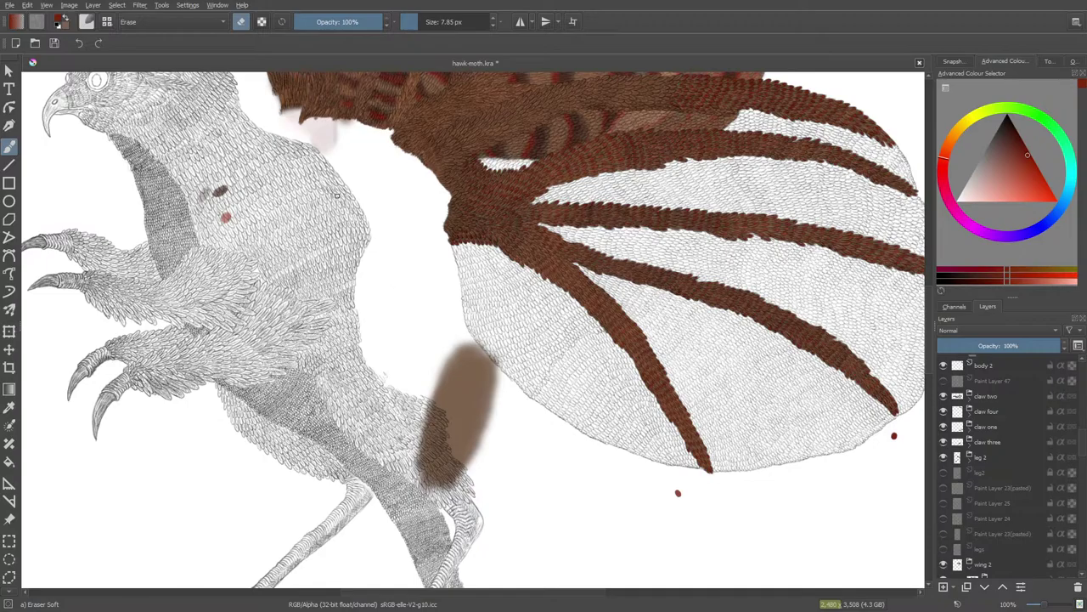
# - Compare the top vein's red tips with the other hind wing veins, and return to the inner edge of the tipped area with Pencil-2
pyautogui.scroll(-1, 622, 353)
pyautogui.scroll(1, 623, 353)
pyautogui.scroll(-2, 580, 470)
pyautogui.scroll(5, 495, 201)
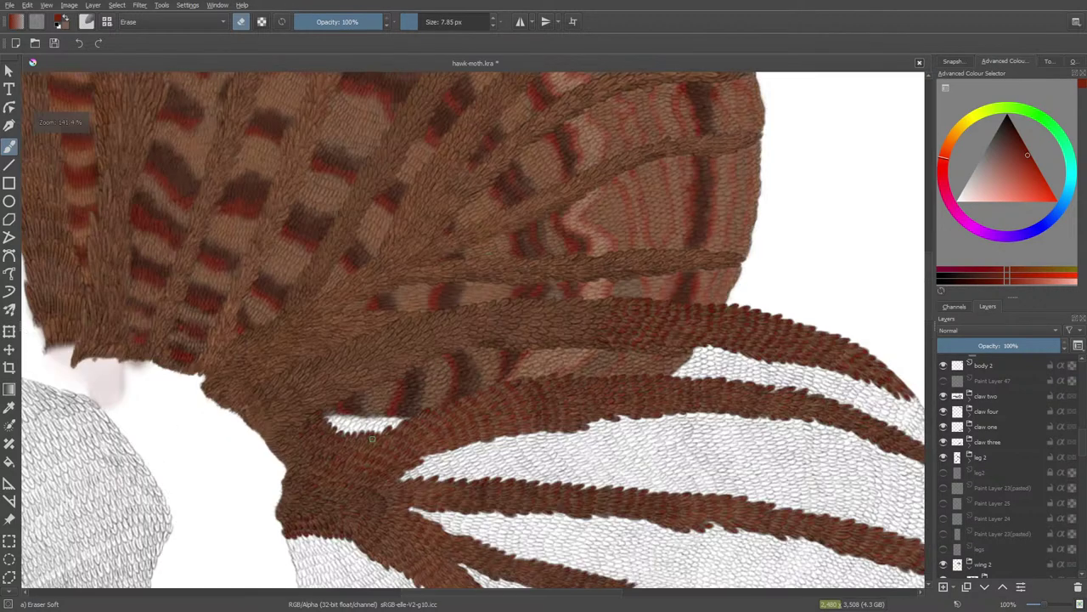
pyautogui.scroll(3, 376, 280)
pyautogui.scroll(-5, 376, 279)
pyautogui.scroll(1, 455, 278)
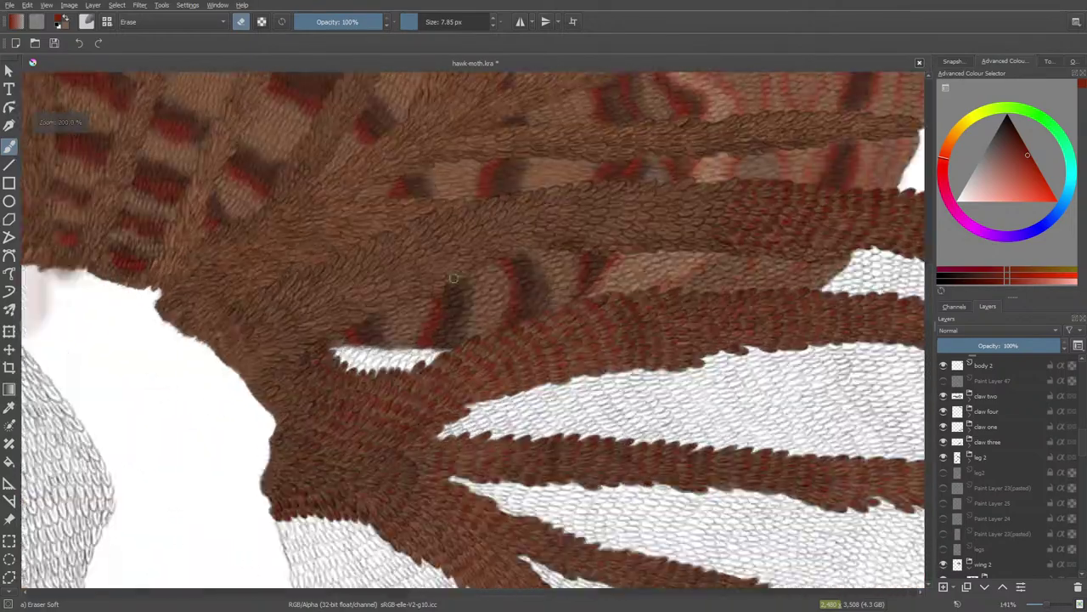
pyautogui.scroll(3, 675, 142)
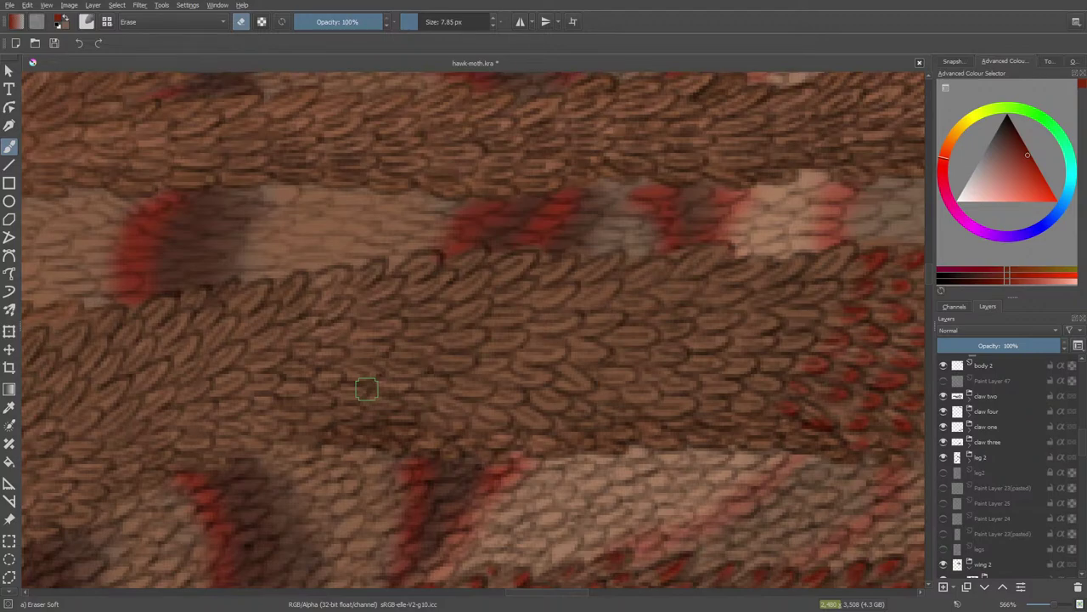
pyautogui.press('/')
pyautogui.moveTo(522, 594); pyautogui.dragTo(553, 592)
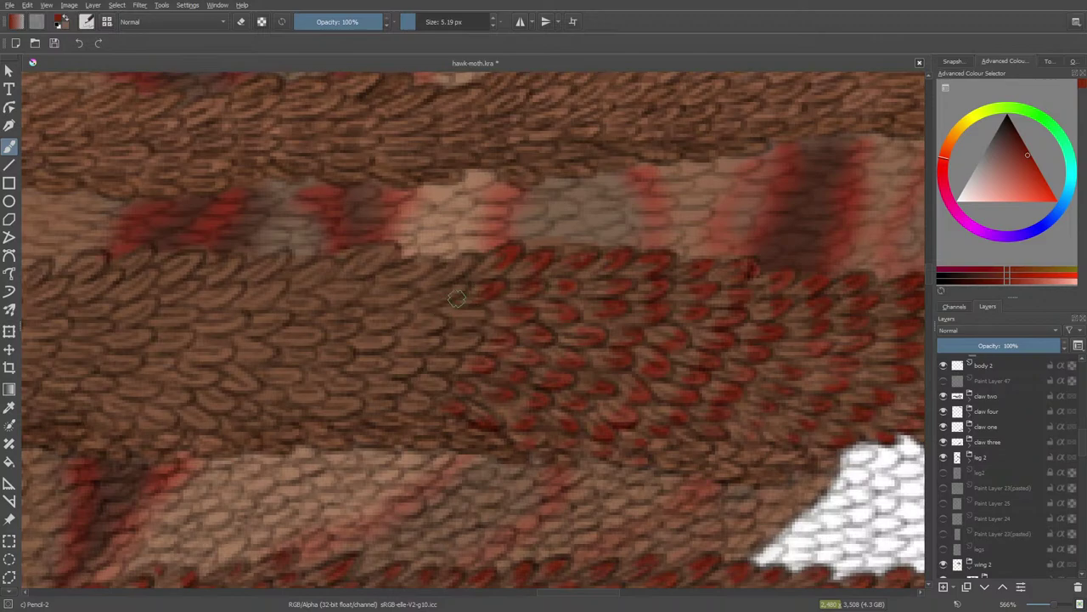
# - Paint red tips across the next inward rows beneath the pale tan band section, softening their inner ends with the soft eraser
pyautogui.press('e')
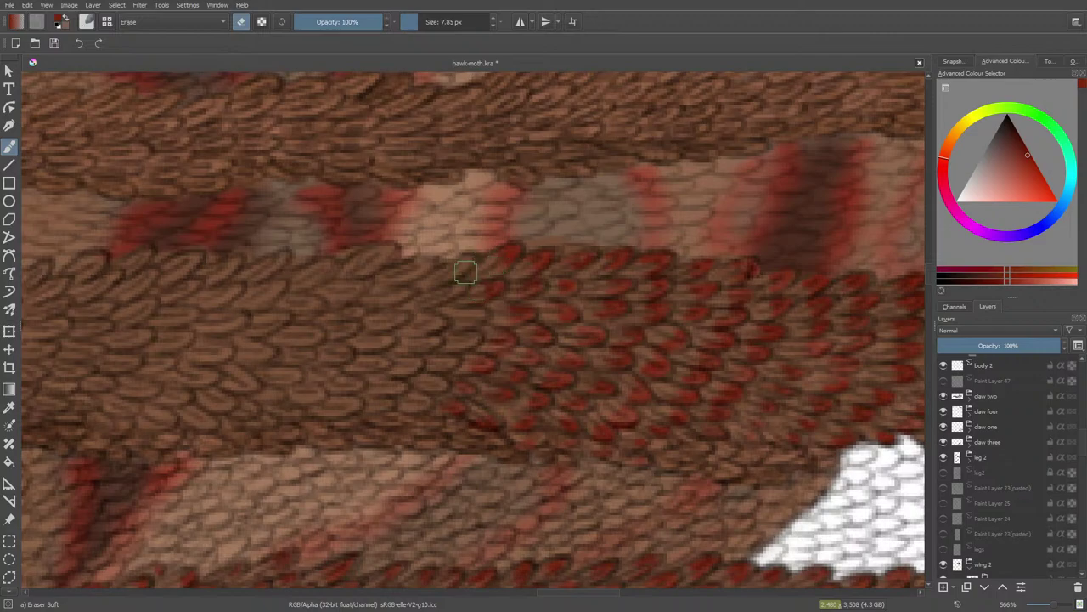
pyautogui.press('e')
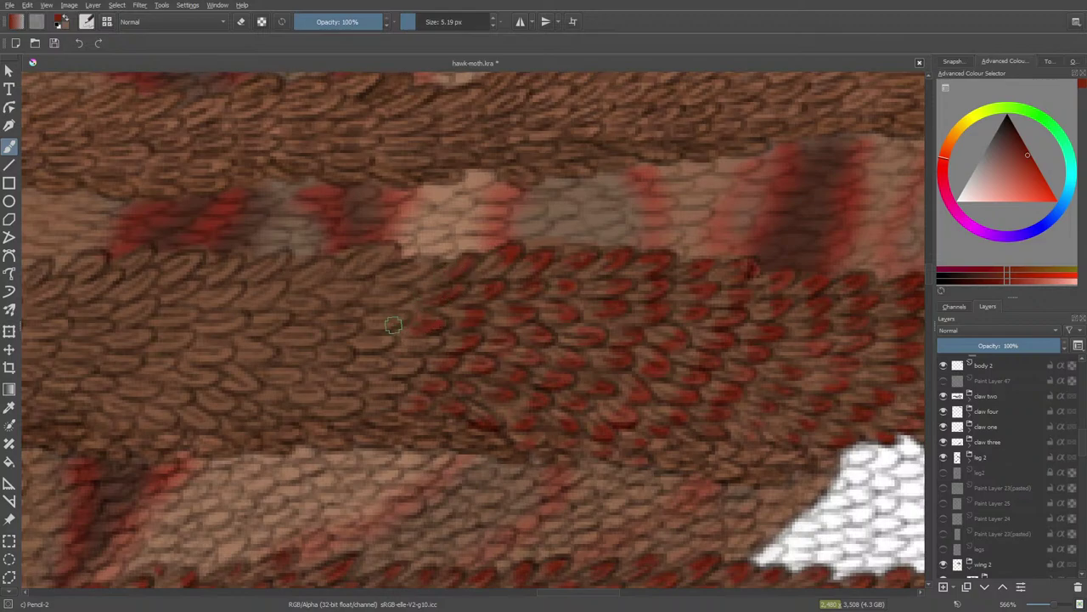
pyautogui.press('e')
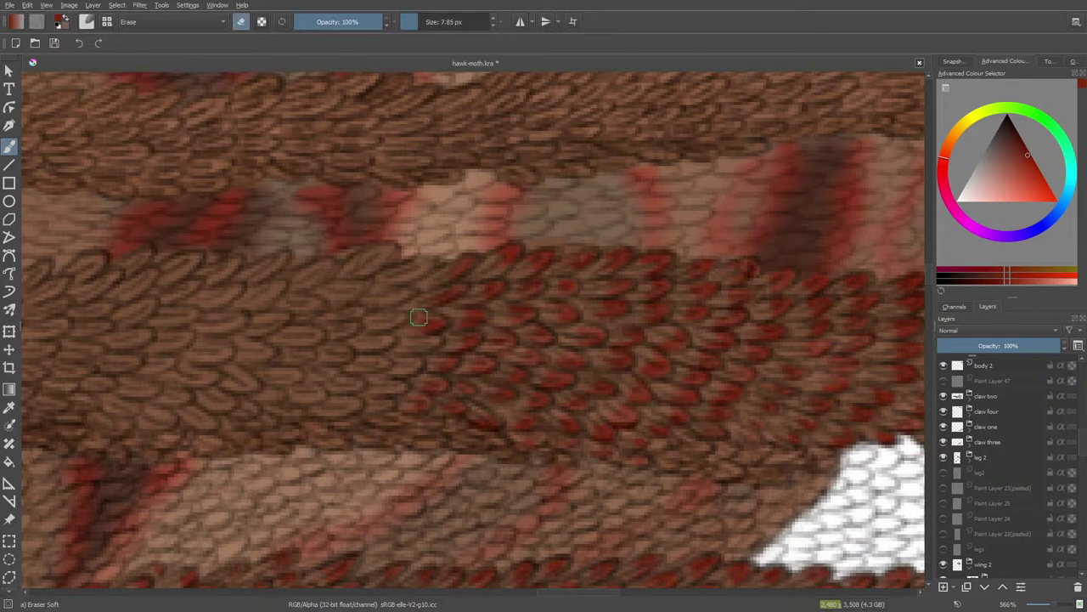
pyautogui.press('e')
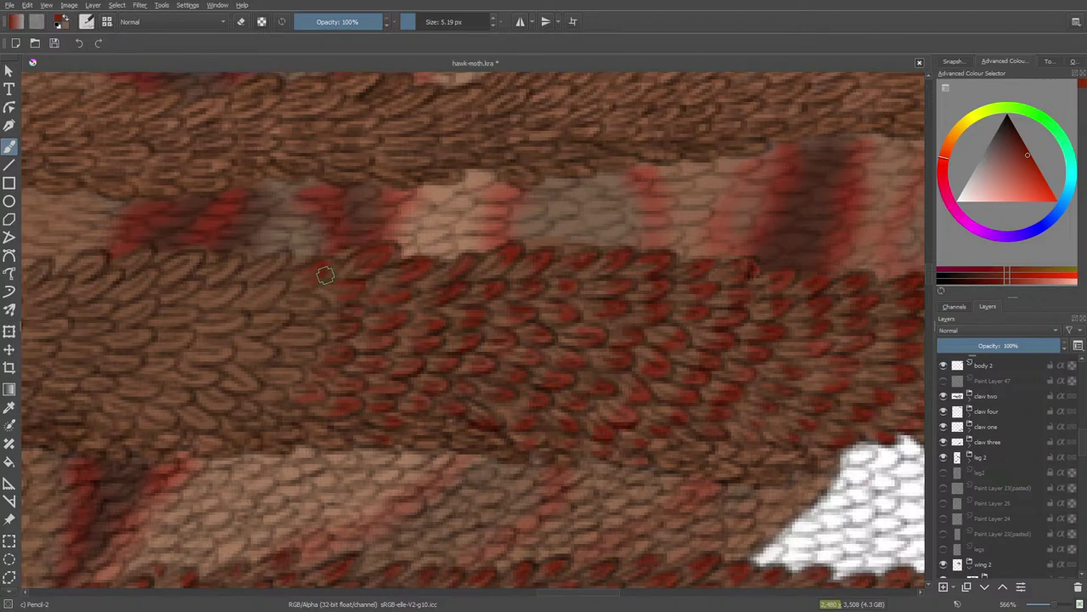
# - Extend the red tips inward through the middle and lower scales beneath the grey band section, softening them with the soft eraser
pyautogui.press('e')
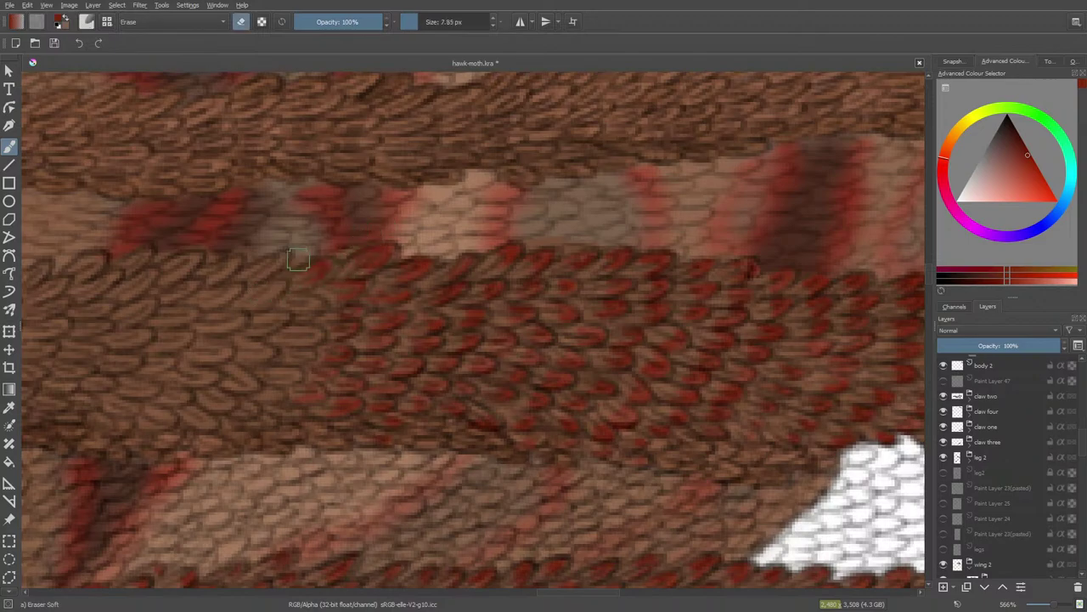
pyautogui.press('e')
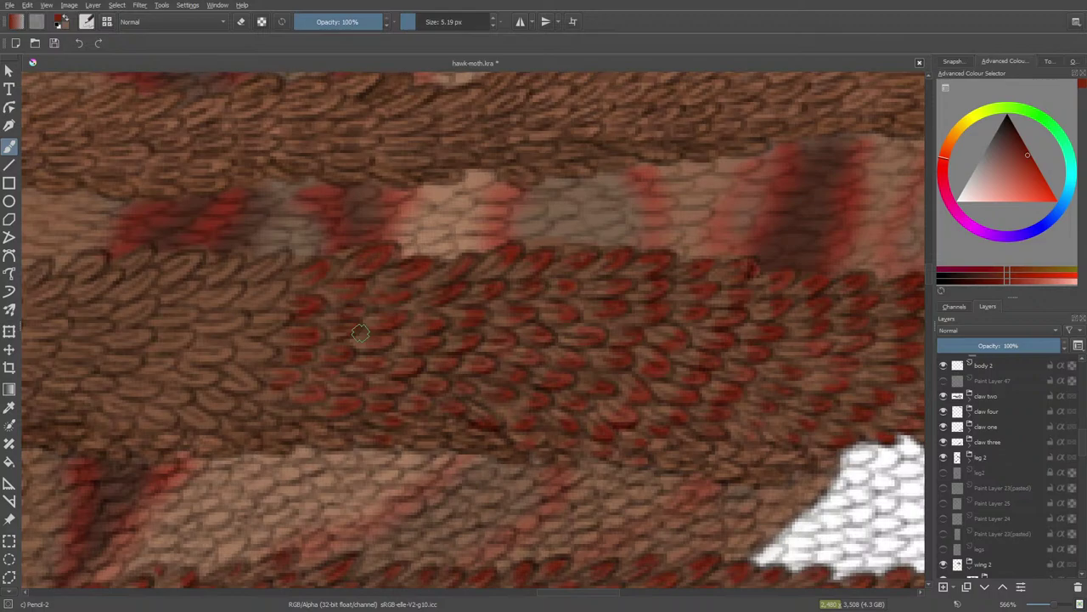
pyautogui.press('e')
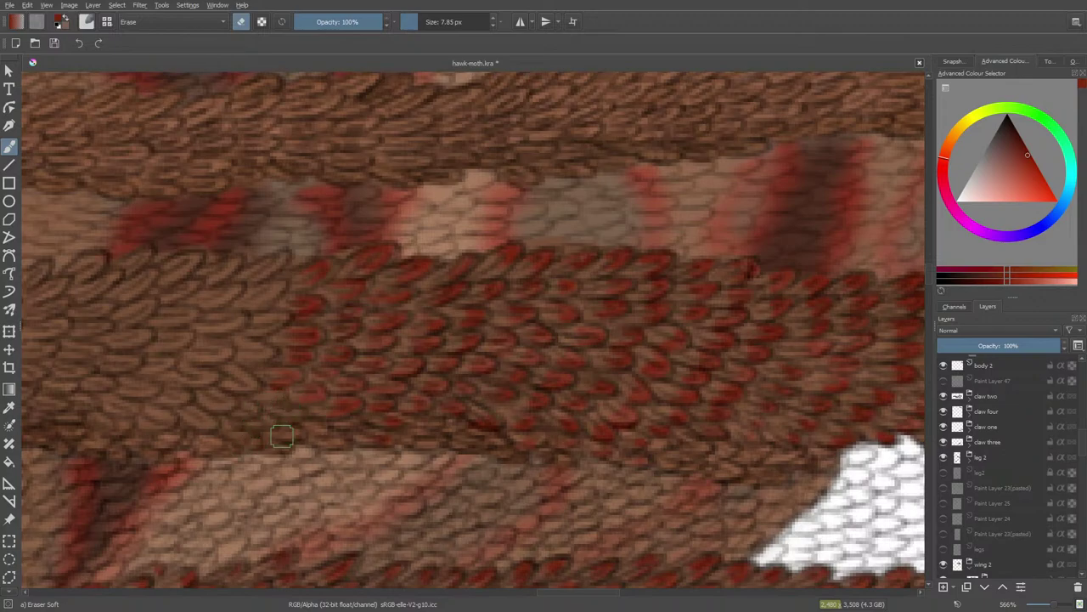
pyautogui.press('e')
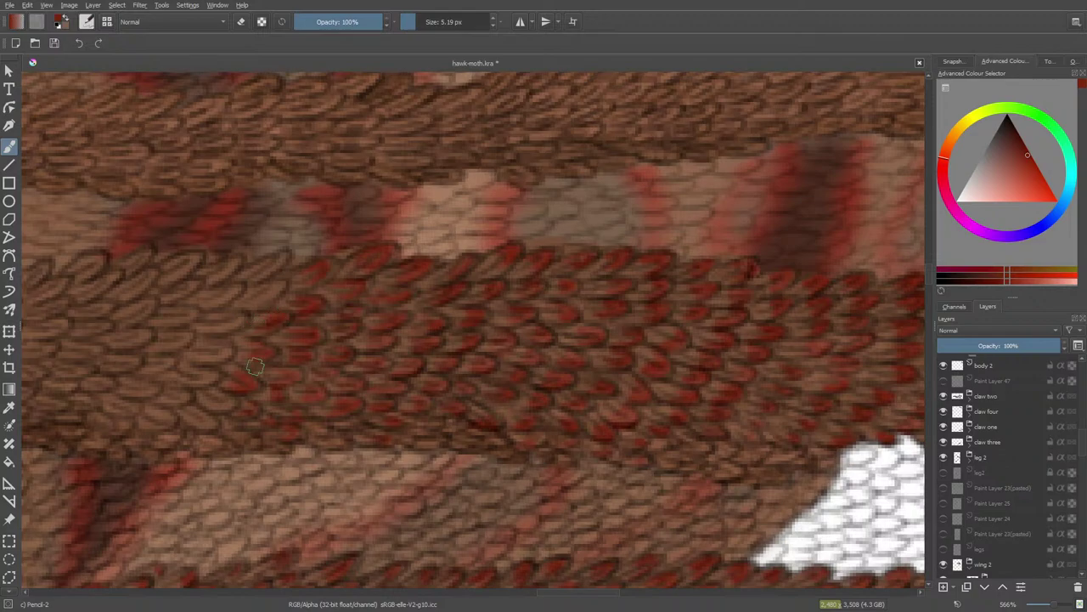
# - Paint further inward rows of red tips up to the vein's upper edge beneath the dark red band section, softening their inner ends
pyautogui.press('e')
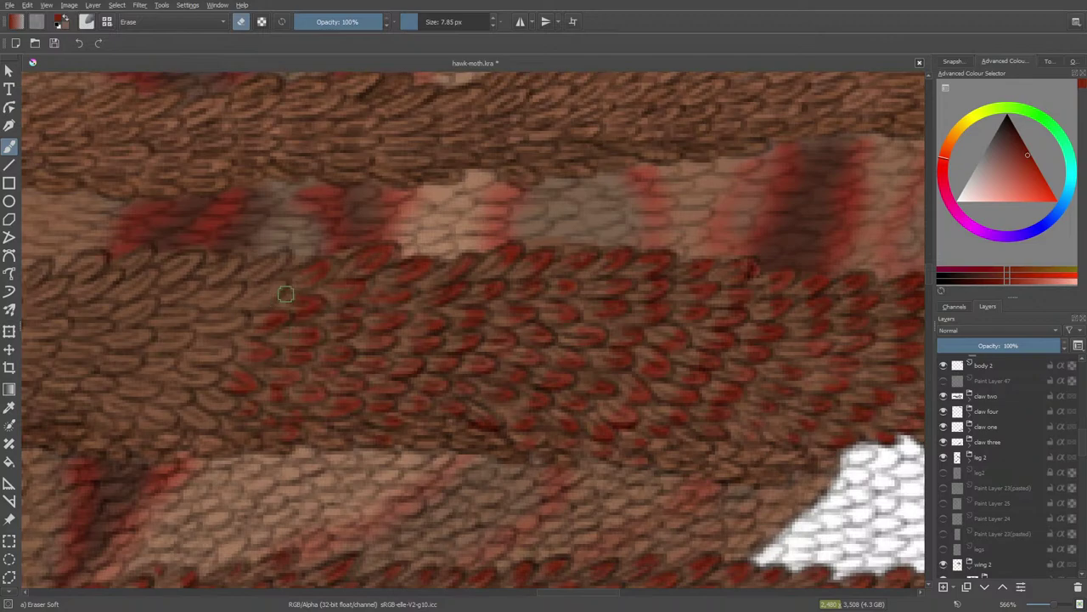
pyautogui.press('e')
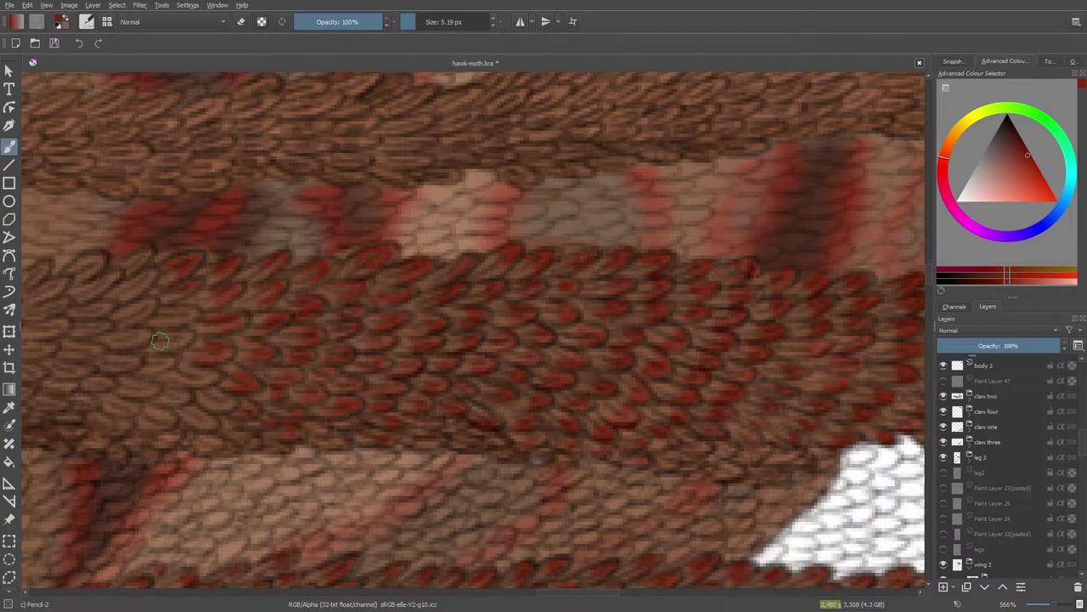
pyautogui.press('e')
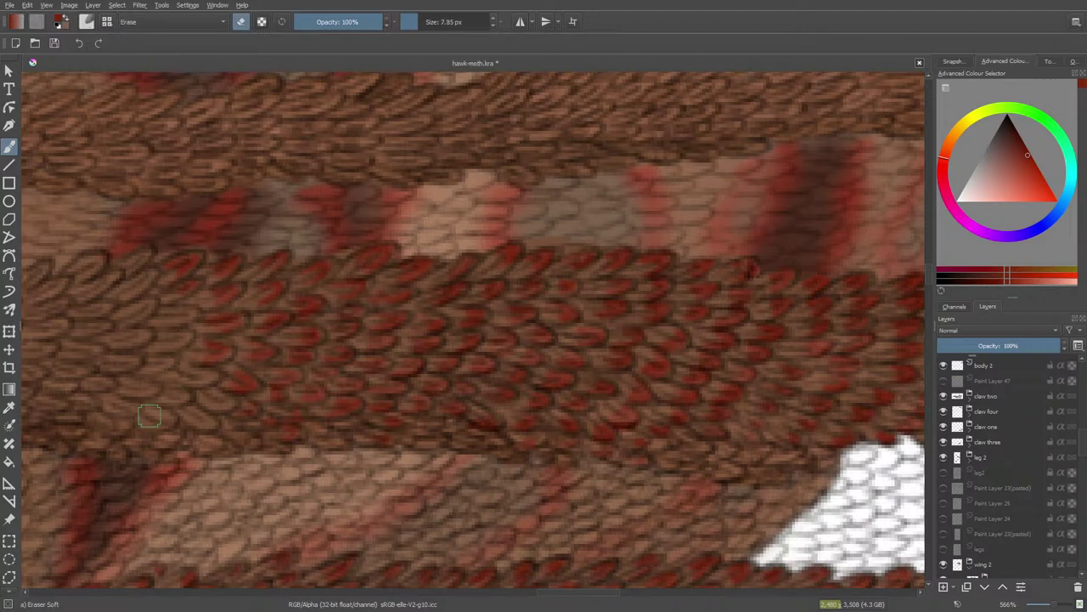
pyautogui.press('e')
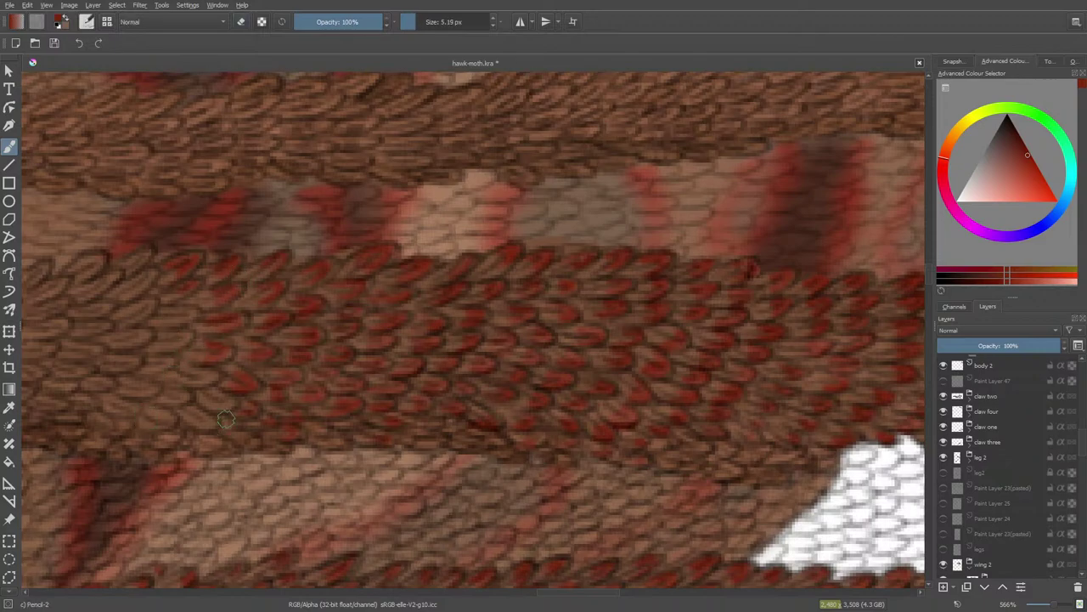
pyautogui.rightClick(225, 419)
pyautogui.click(212, 432)
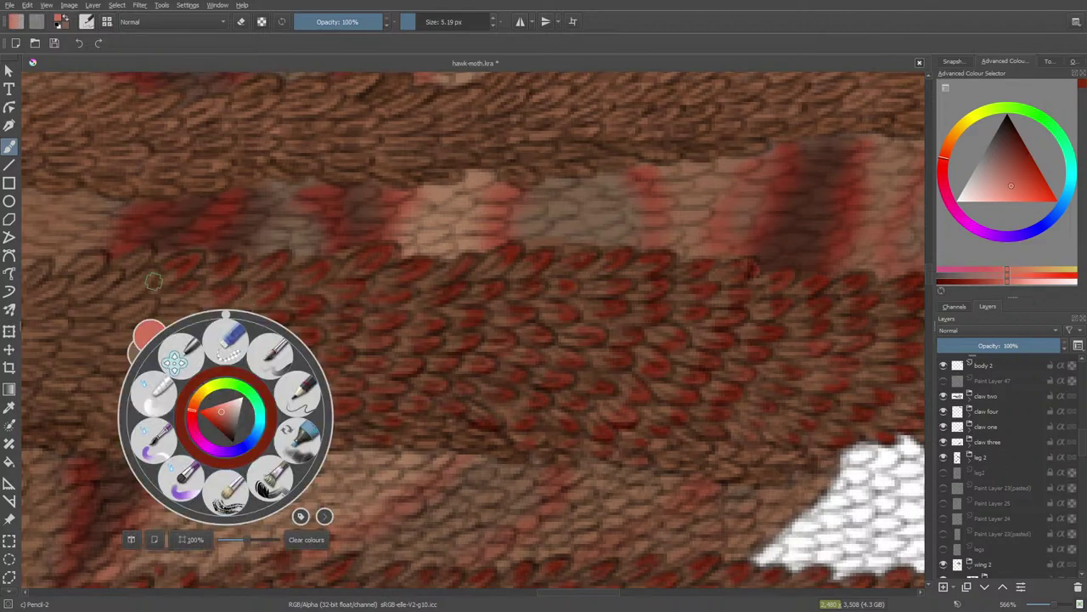
pyautogui.click(94, 264)
# - Activate the colour sampler to pick up the dark red swatch just outside the hind wing's tip
pyautogui.moveTo(573, 592); pyautogui.dragTo(637, 599)
pyautogui.moveTo(931, 266); pyautogui.dragTo(931, 336)
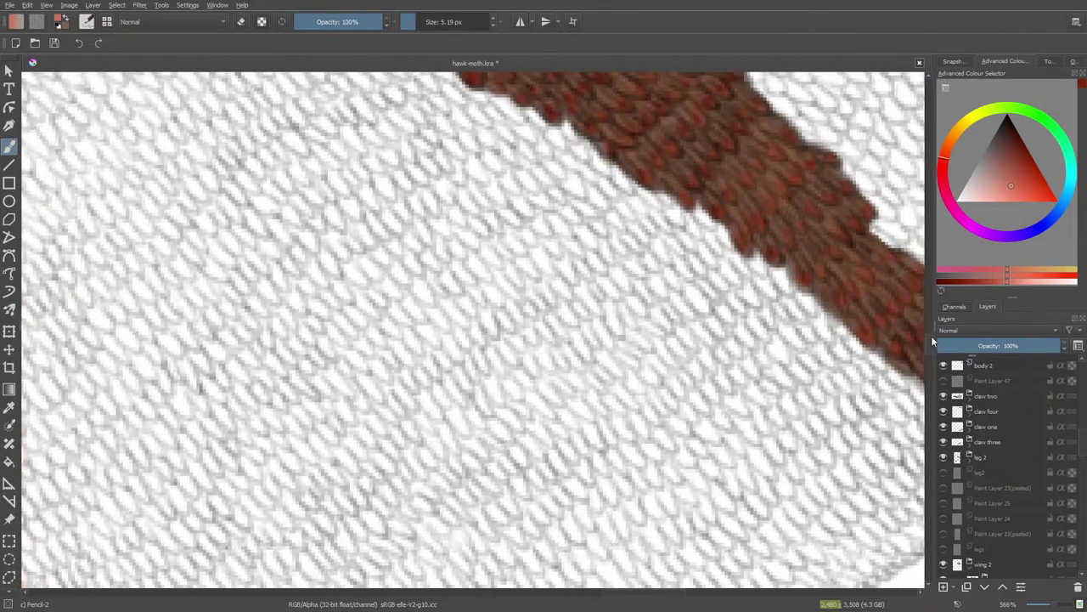
pyautogui.moveTo(622, 599); pyautogui.dragTo(688, 566)
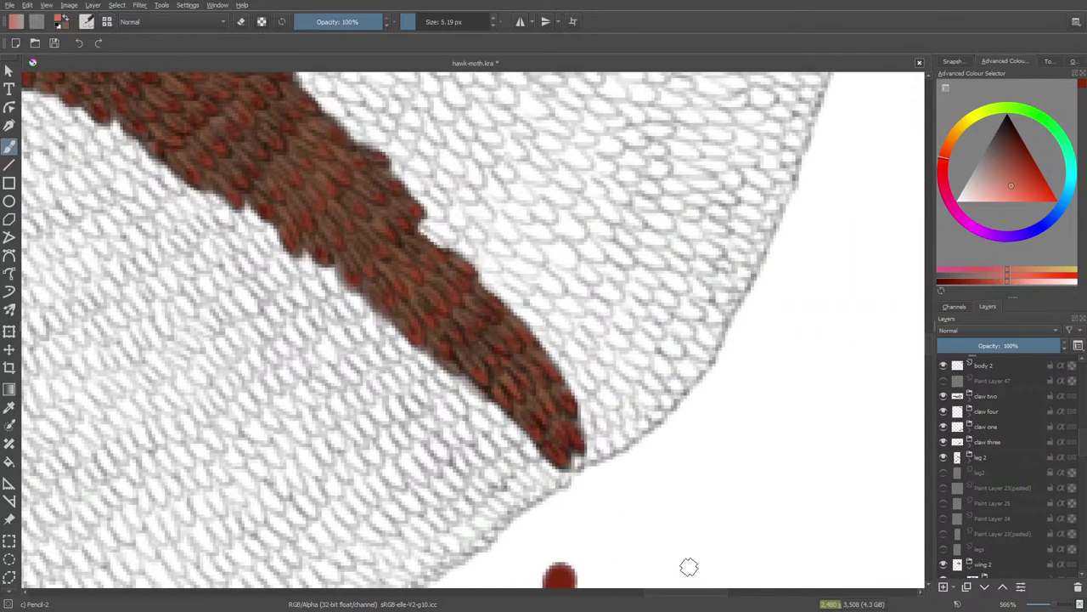
pyautogui.click(10, 407)
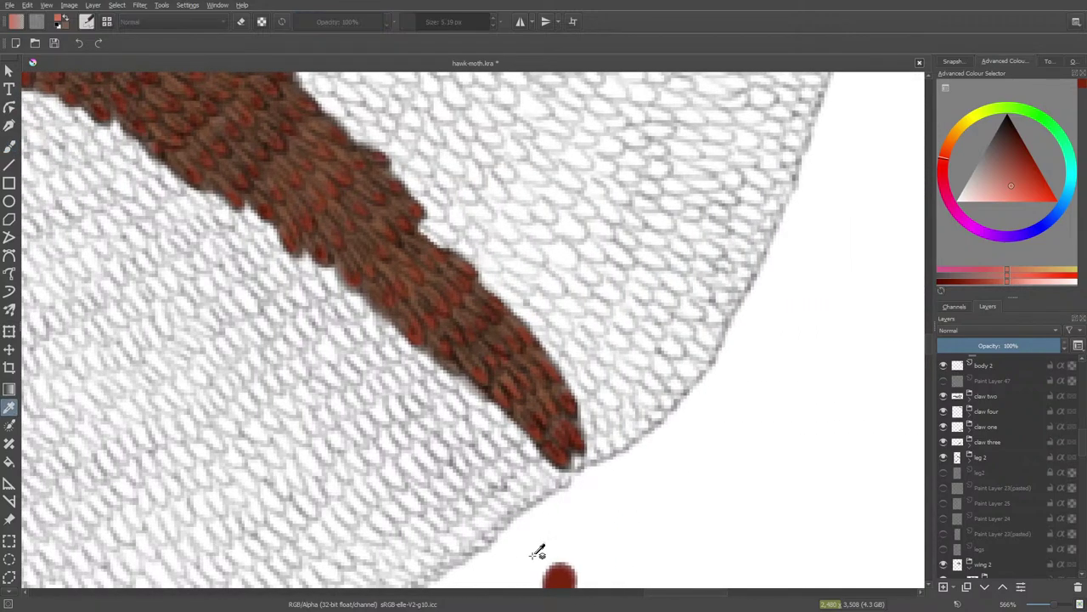
# - Sample the dark red swatch below the wing and extend the red scale tips at the upper brown band's plain end, using Pencil-2 and Eraser Soft
pyautogui.click(564, 576)
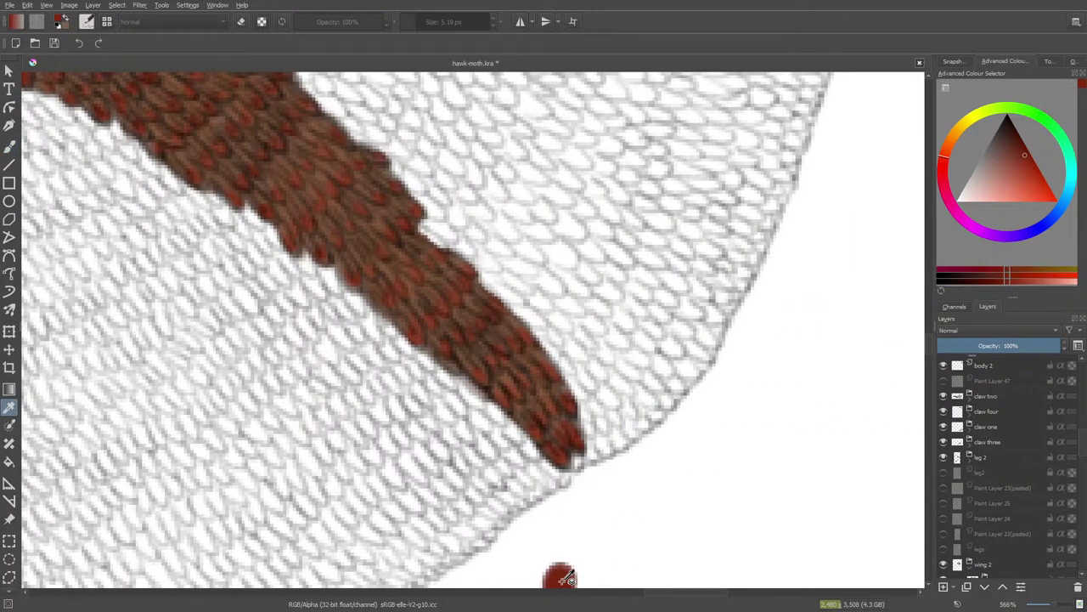
pyautogui.click(10, 145)
pyautogui.moveTo(929, 337); pyautogui.dragTo(933, 276)
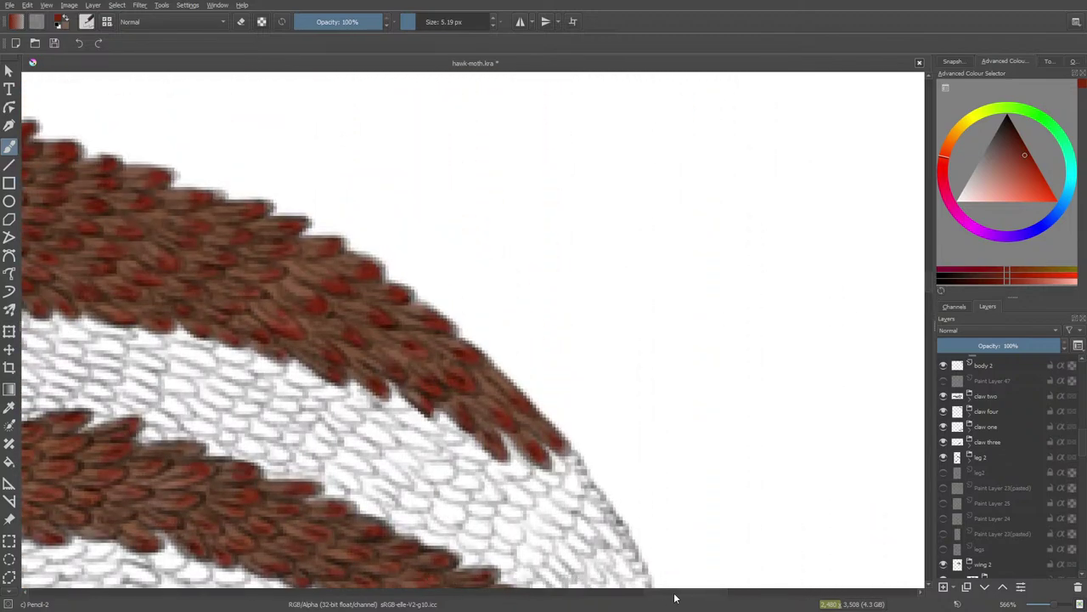
pyautogui.moveTo(675, 593); pyautogui.dragTo(568, 603)
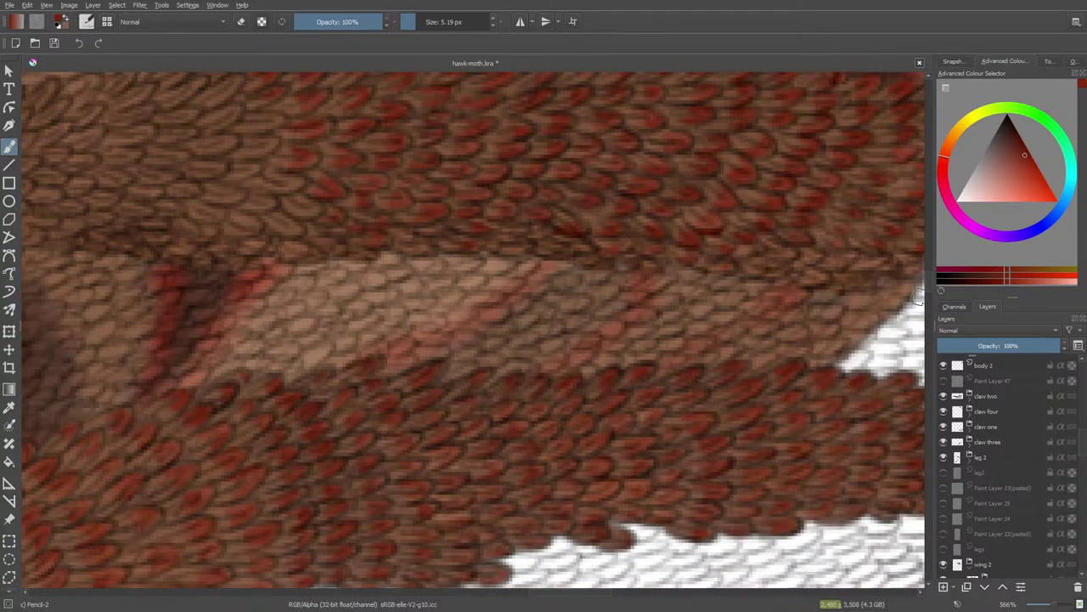
pyautogui.moveTo(930, 281); pyautogui.dragTo(933, 275)
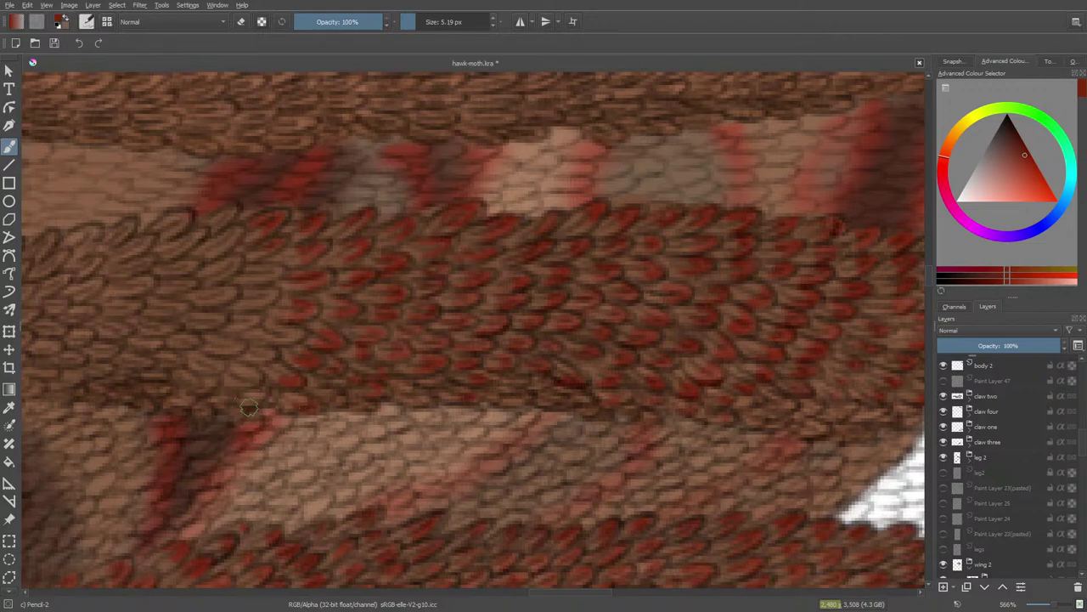
pyautogui.press('e')
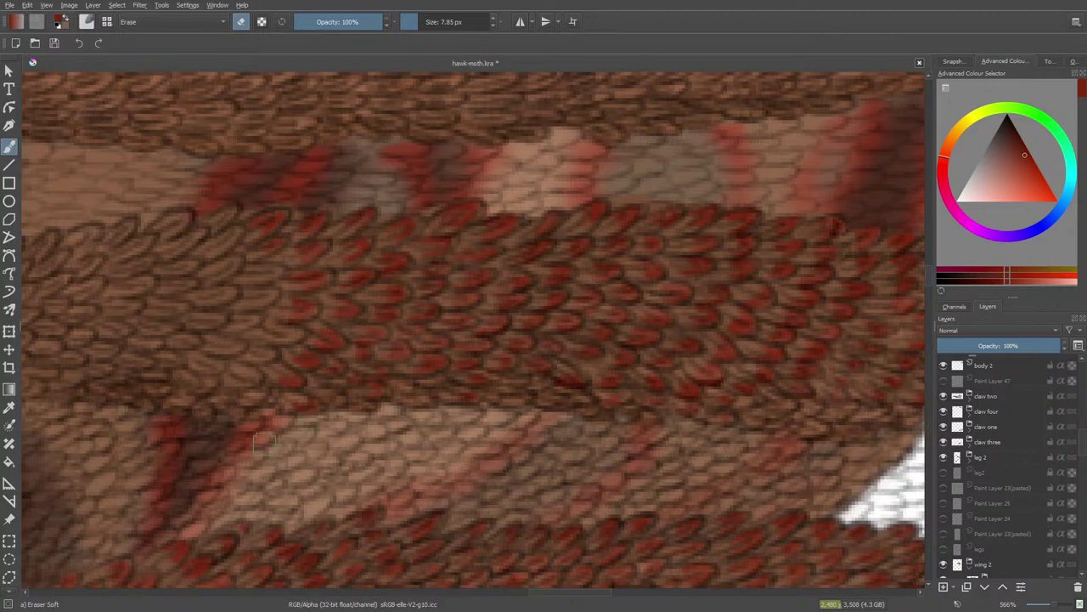
pyautogui.press('e')
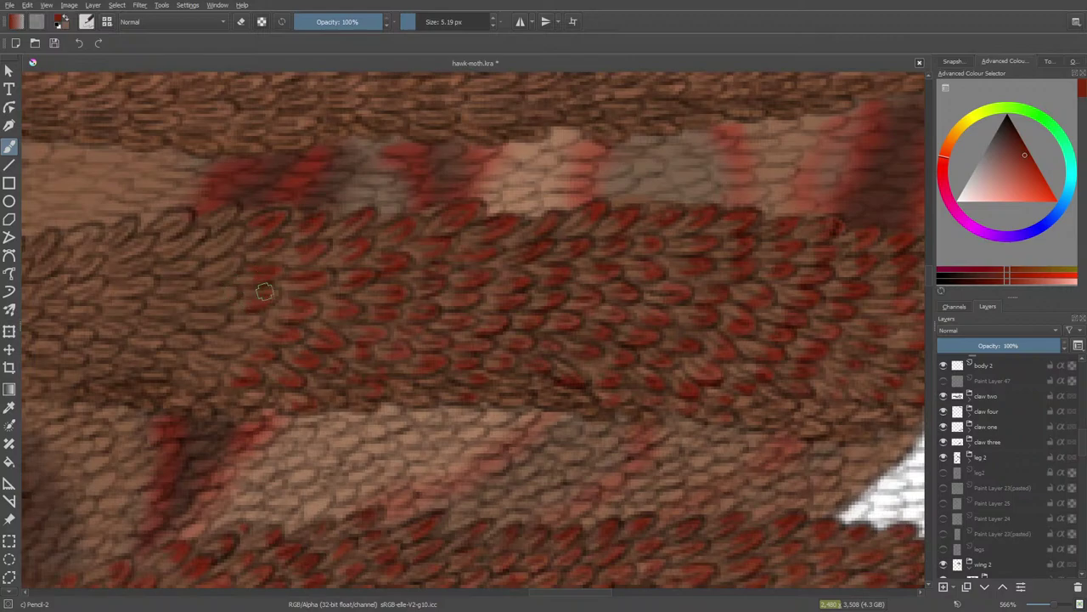
pyautogui.press('e')
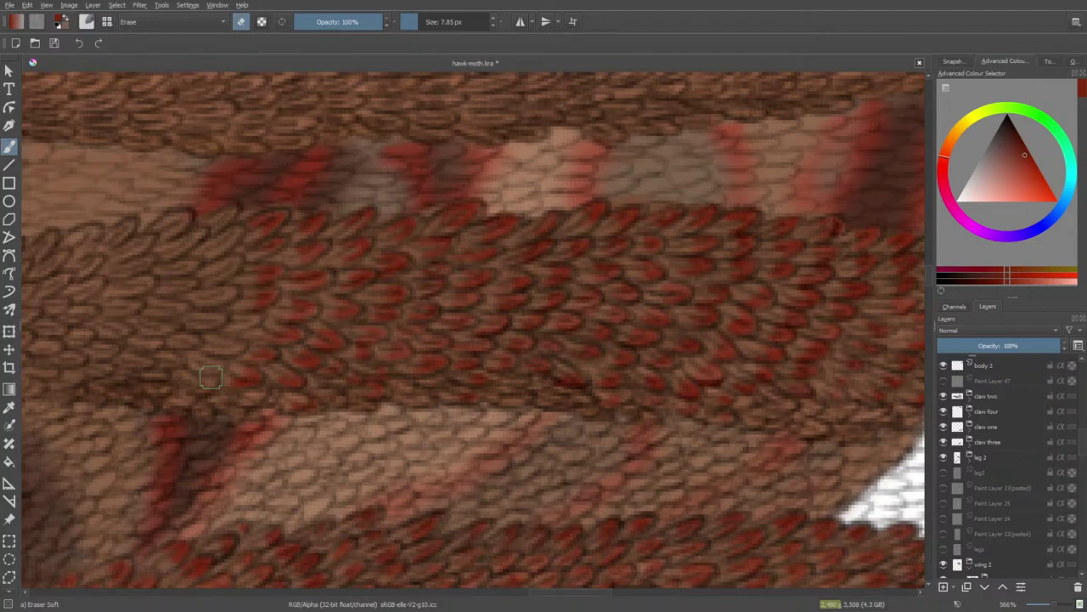
pyautogui.press('e')
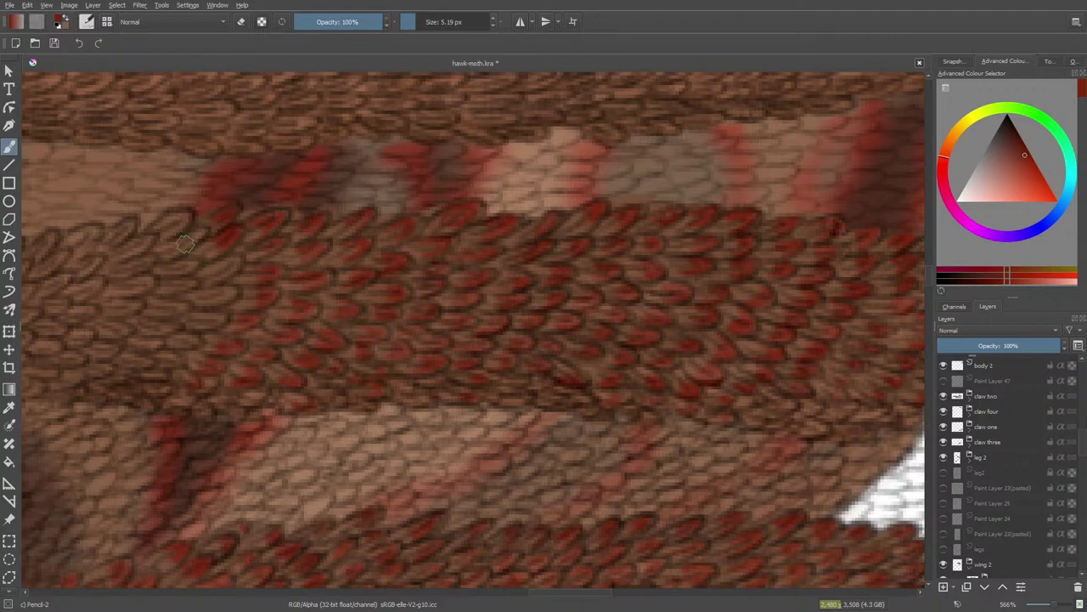
# - Paint dark red tips on the next scale rows toward the band's plain brown end, cleaning their edges with the soft eraser
pyautogui.press('e')
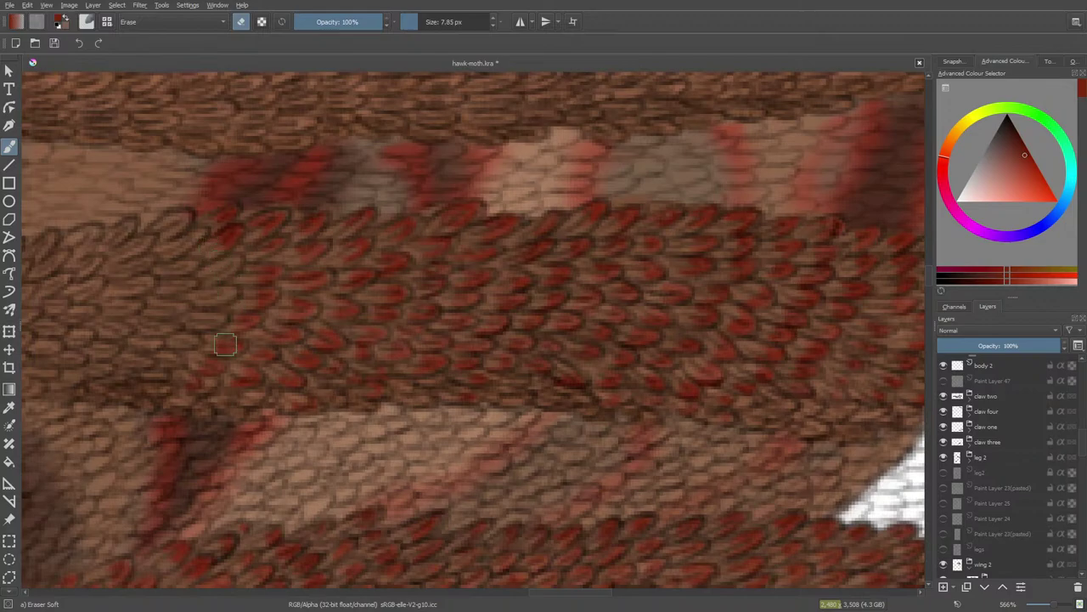
pyautogui.press('e')
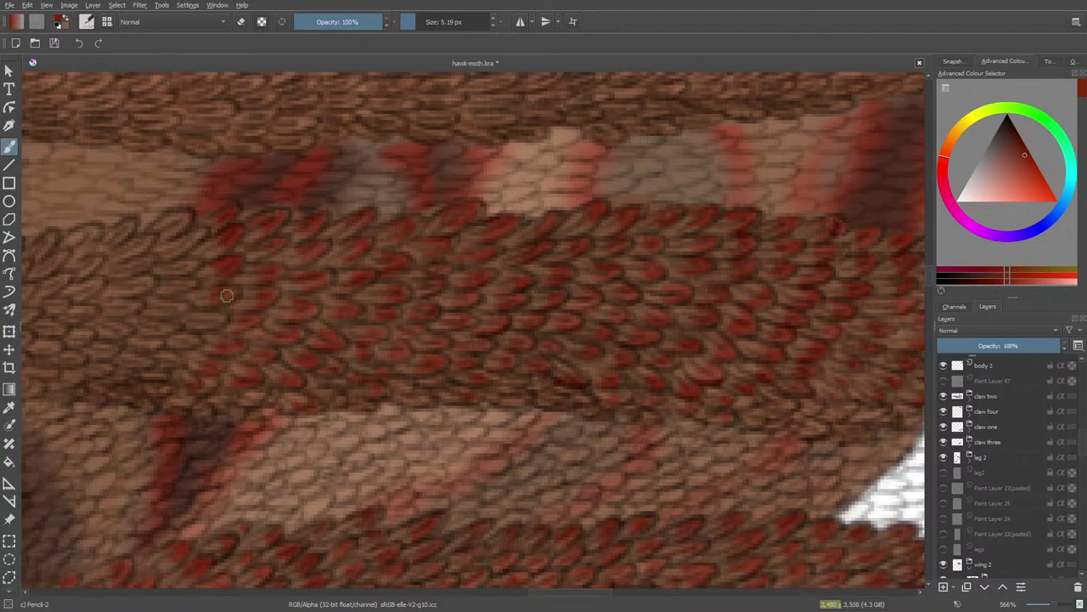
pyautogui.press('e')
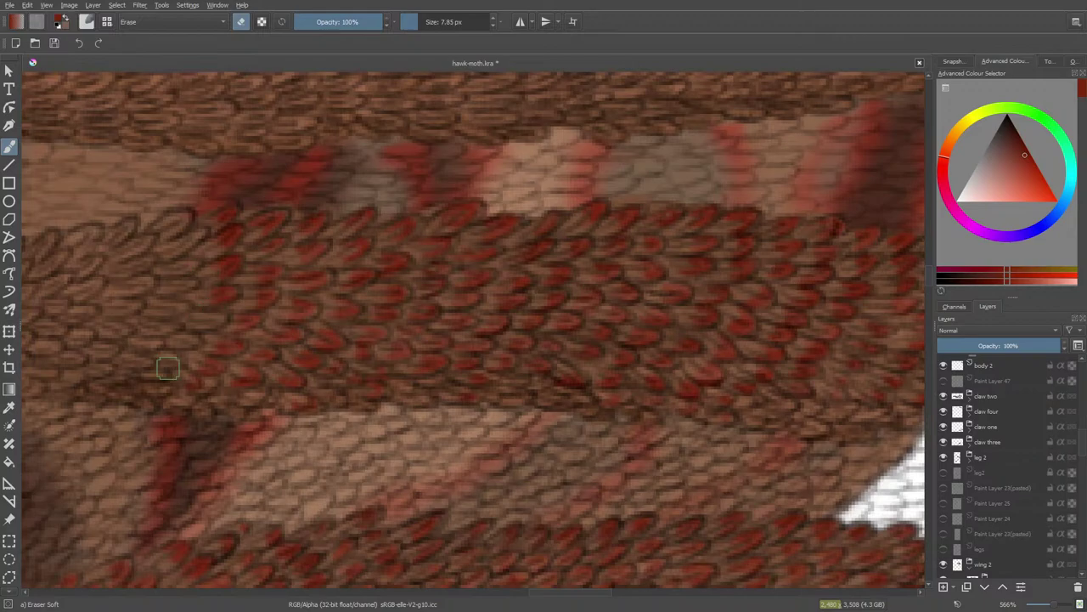
pyautogui.press('e')
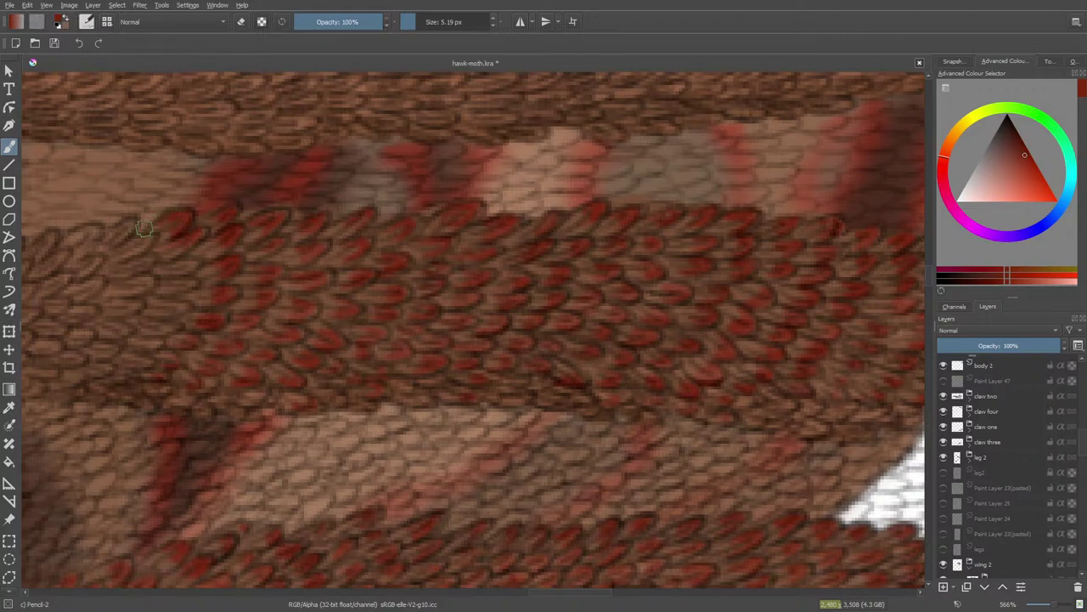
pyautogui.press('e')
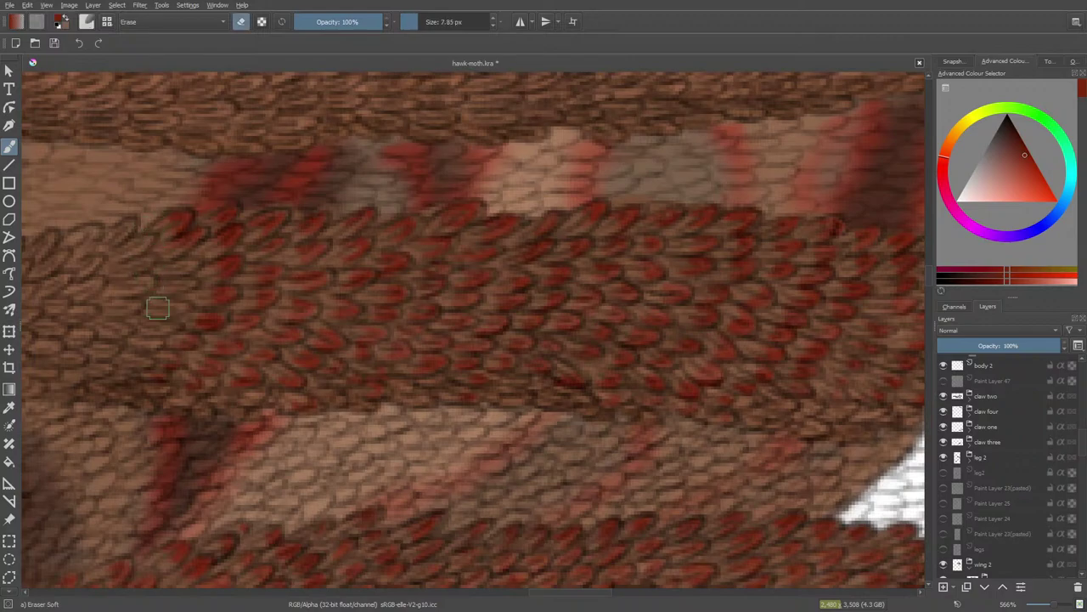
pyautogui.press('e')
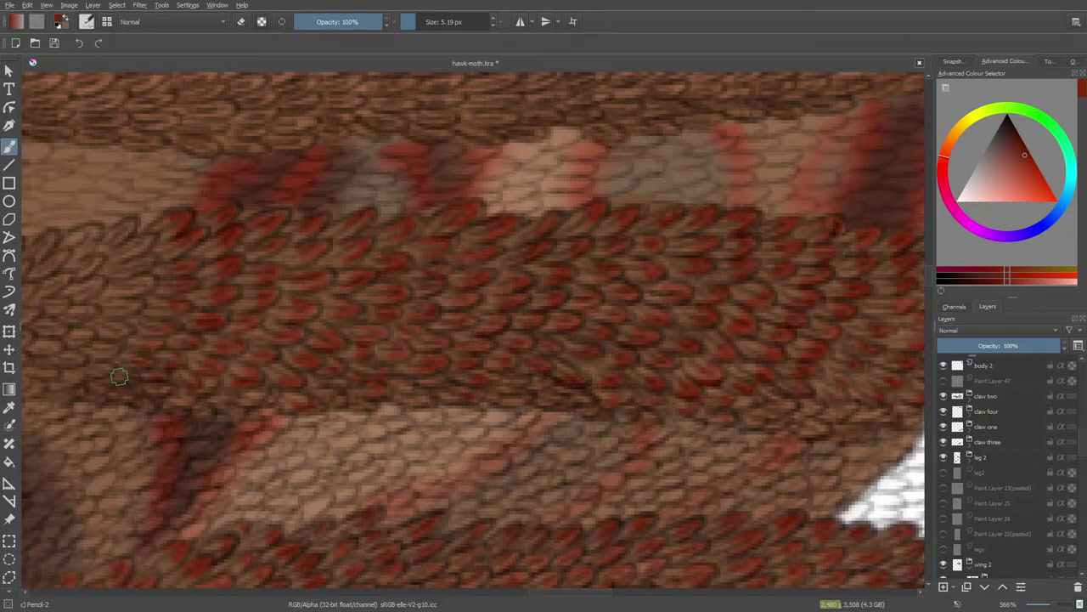
# - Continue the dark red scale tips along the brown band beneath the plain tan patch, trimming them with the soft eraser
pyautogui.moveTo(563, 595); pyautogui.dragTo(526, 602)
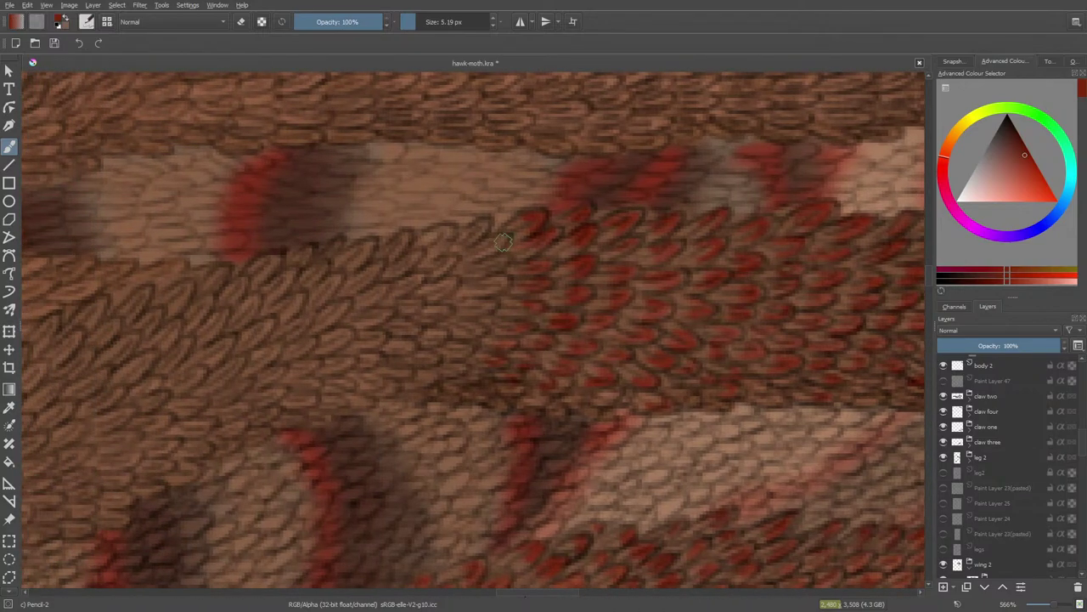
pyautogui.moveTo(481, 226)
pyautogui.mouseDown()
pyautogui.moveTo(471, 231)
pyautogui.moveTo(477, 223)
pyautogui.moveTo(484, 249)
pyautogui.mouseUp()
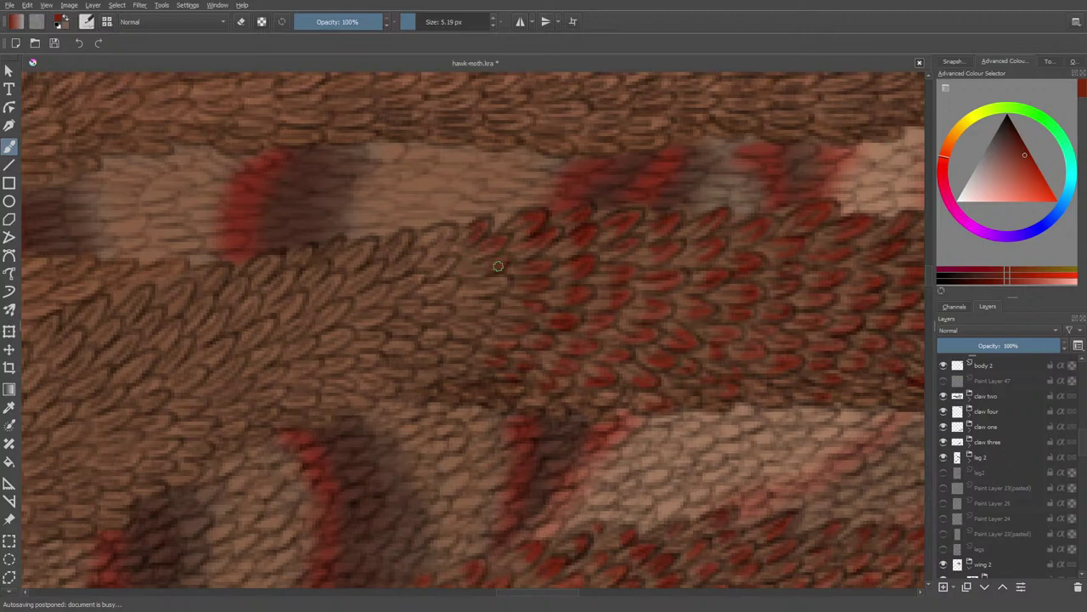
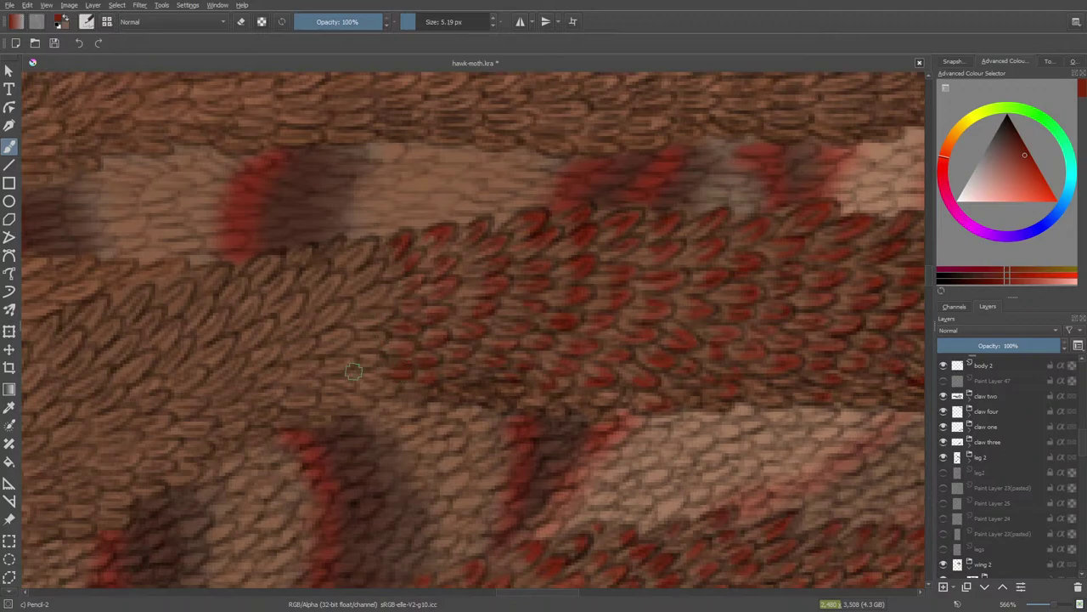
pyautogui.moveTo(366, 243)
pyautogui.mouseDown()
pyautogui.moveTo(356, 260)
pyautogui.moveTo(365, 244)
pyautogui.moveTo(375, 264)
pyautogui.mouseUp()
pyautogui.click(369, 271)
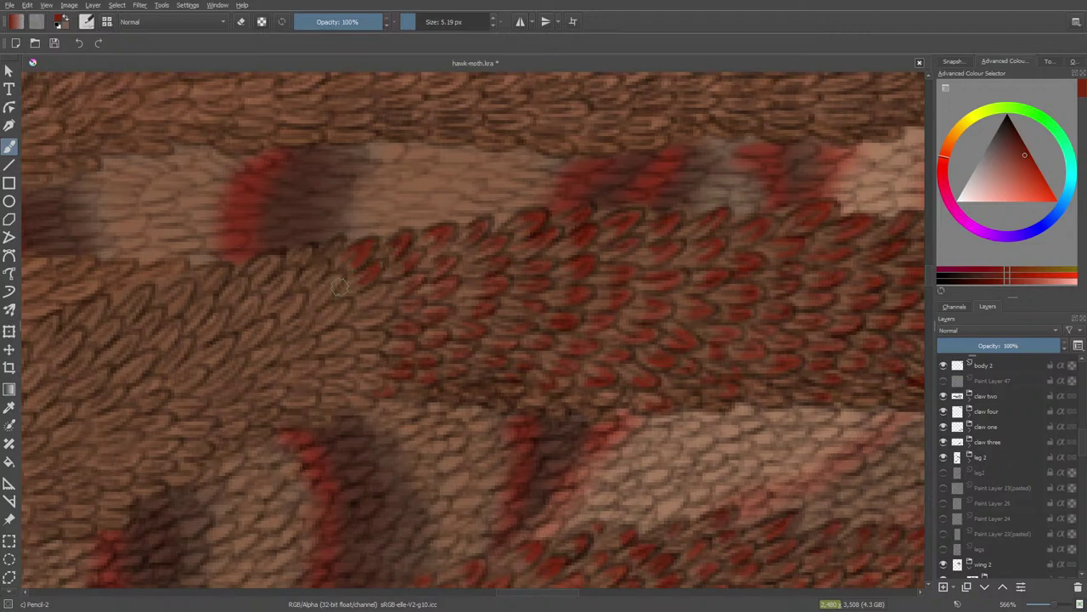
pyautogui.press('e')
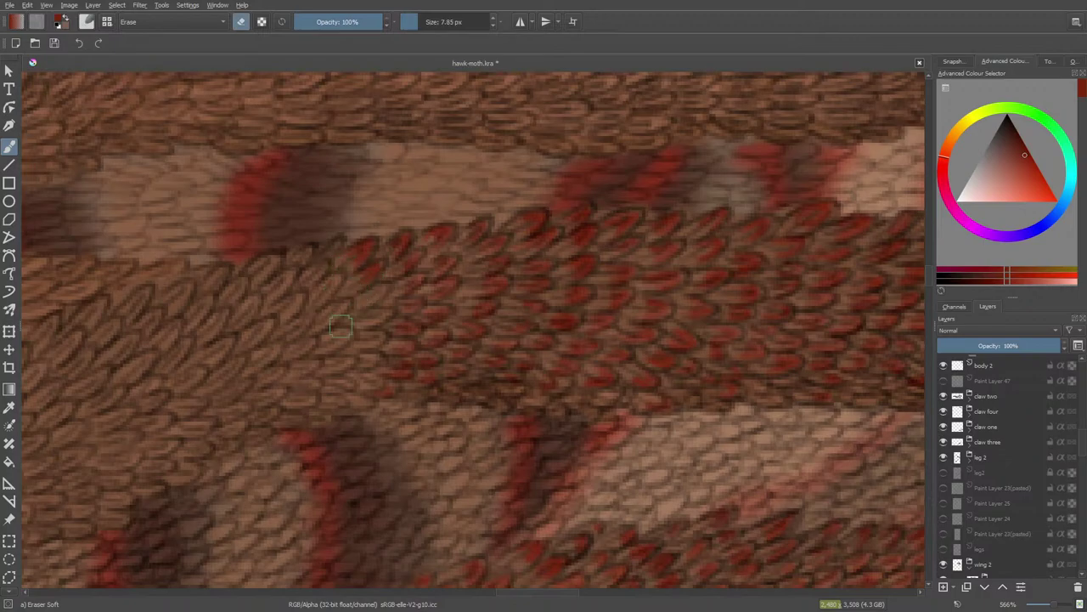
pyautogui.press('e')
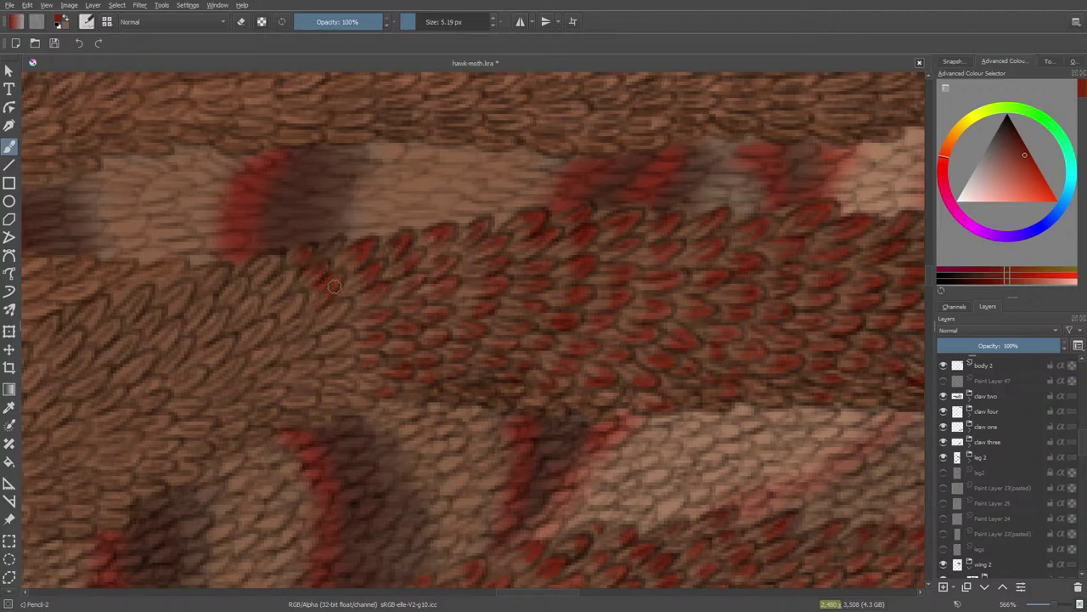
# - Add dark red tips to the scale rows beneath the dark brown stripe and tidy them with the soft eraser
pyautogui.moveTo(334, 286); pyautogui.dragTo(333, 317)
pyautogui.press('e')
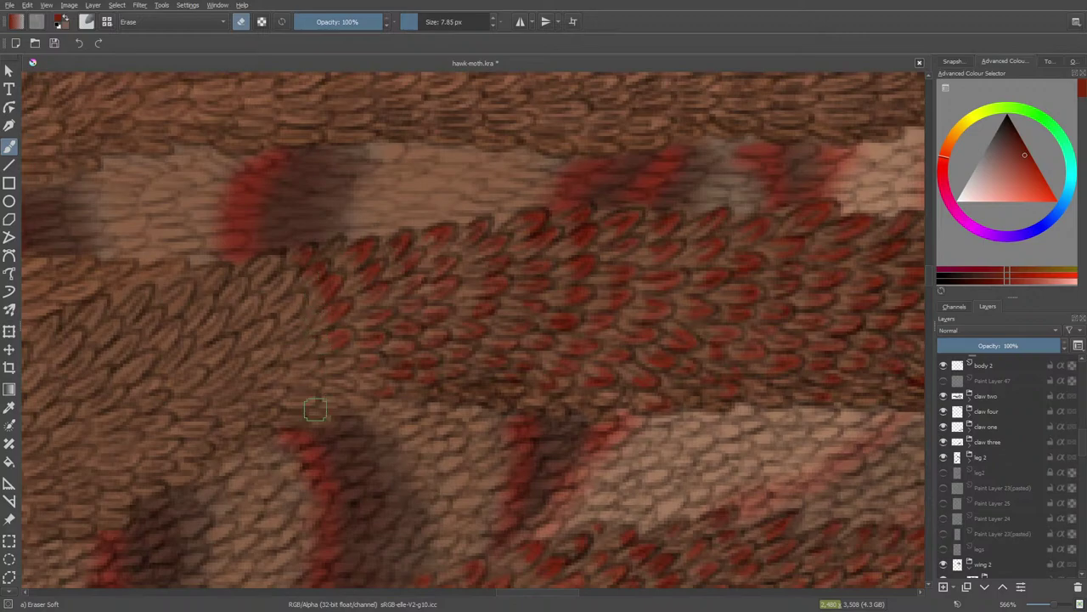
pyautogui.press('e')
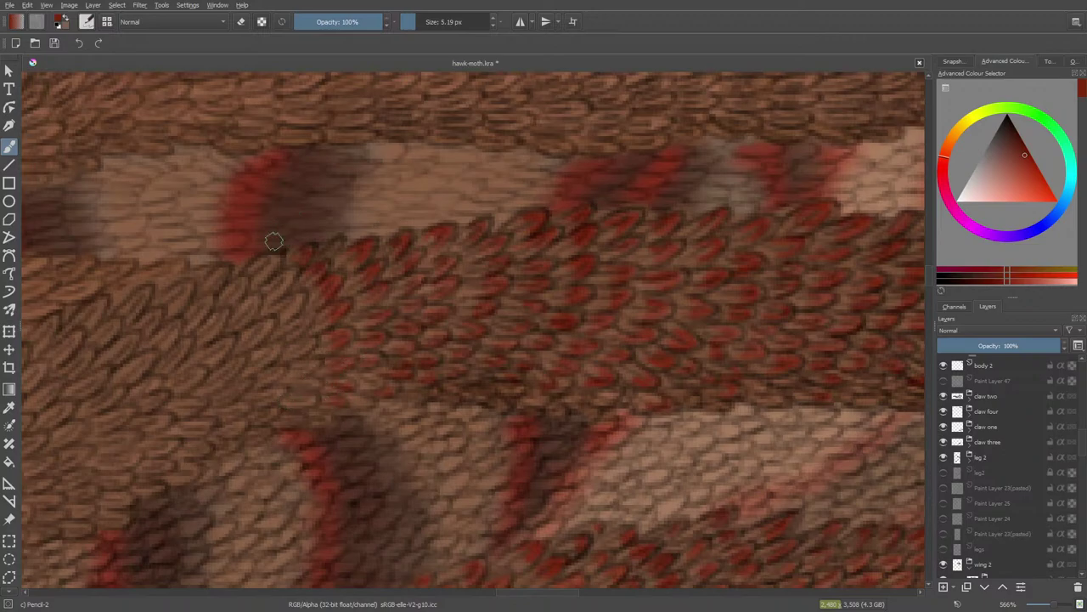
pyautogui.moveTo(271, 258)
pyautogui.mouseDown()
pyautogui.moveTo(238, 286)
pyautogui.moveTo(291, 275)
pyautogui.moveTo(279, 277)
pyautogui.moveTo(298, 303)
pyautogui.mouseUp()
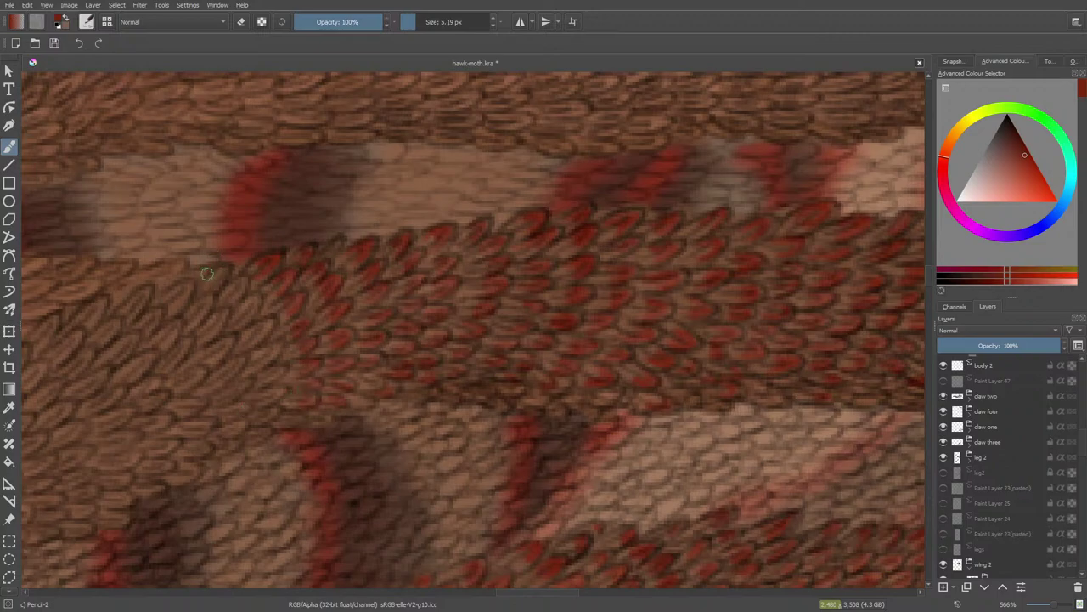
# - Extend the dark red scale tips beneath and just past the bright red stripe, refining the marks with the soft eraser
pyautogui.moveTo(225, 268)
pyautogui.mouseDown()
pyautogui.moveTo(202, 306)
pyautogui.moveTo(232, 291)
pyautogui.mouseUp()
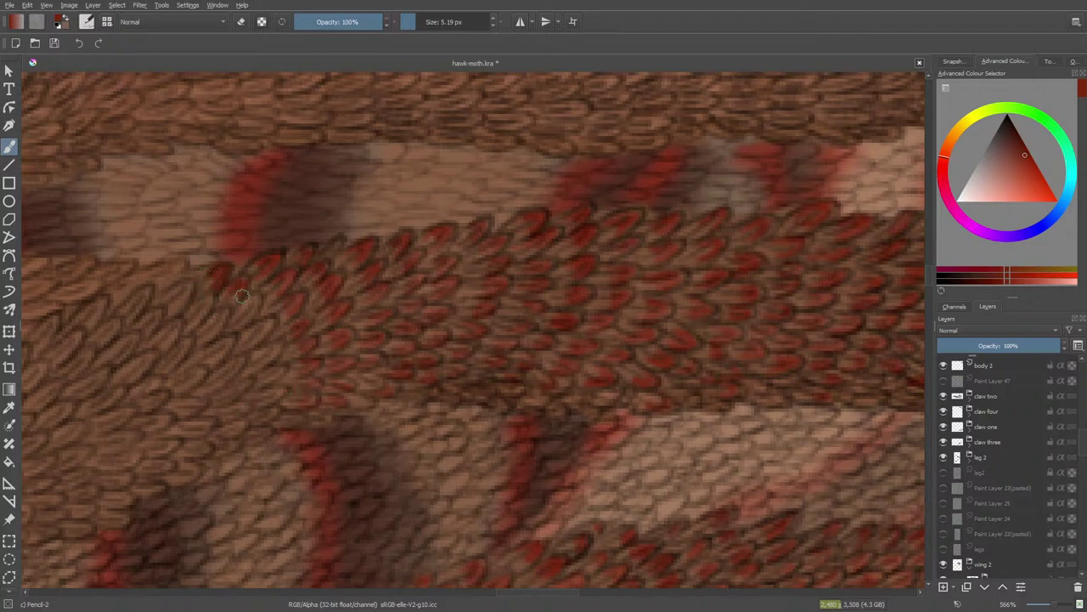
pyautogui.press('e')
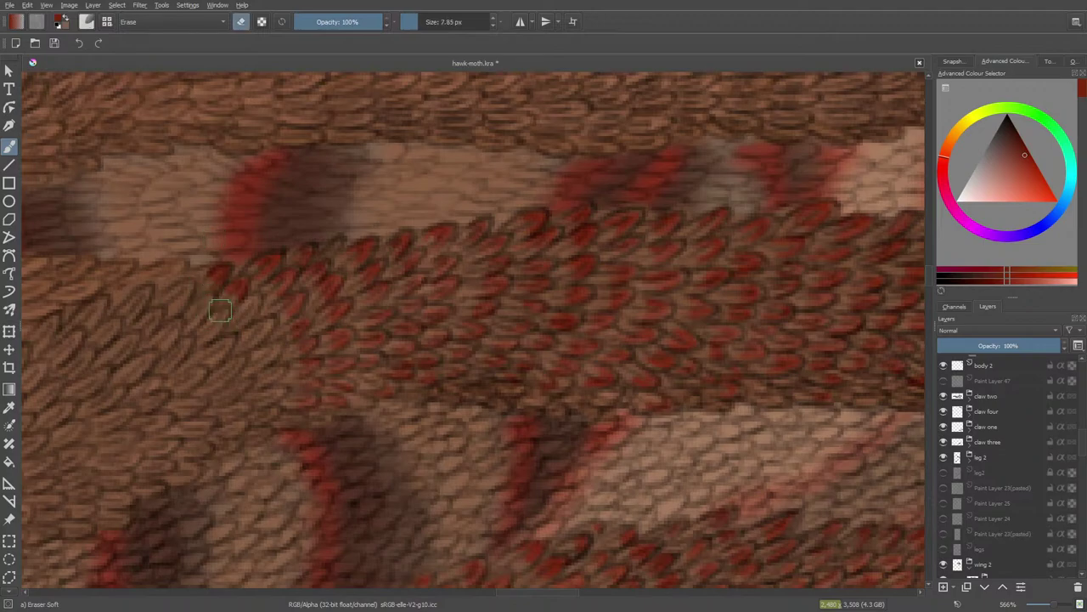
pyautogui.press('e')
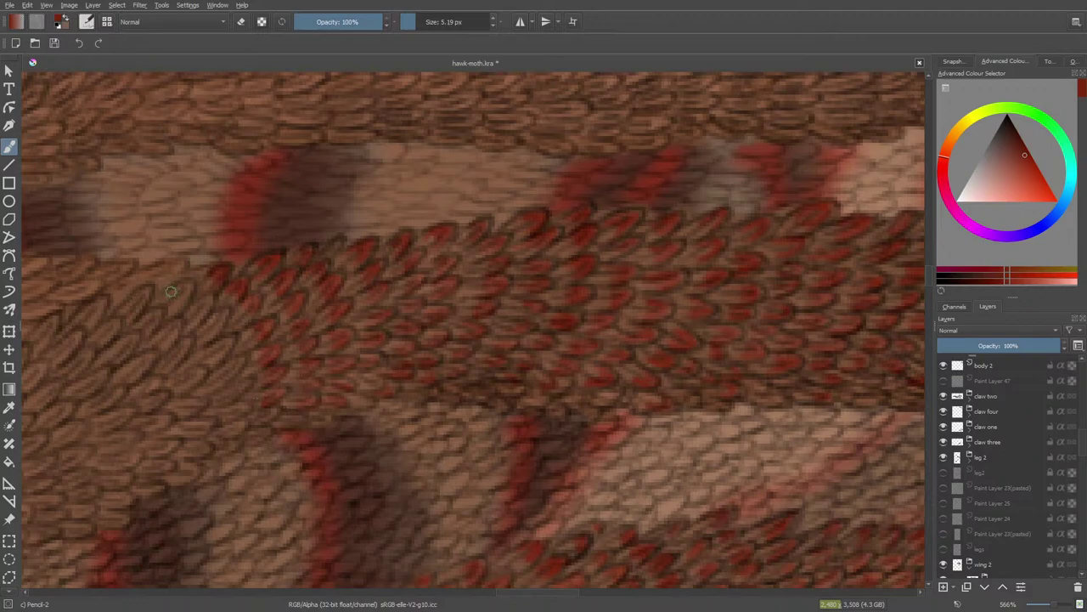
pyautogui.moveTo(184, 287)
pyautogui.mouseDown()
pyautogui.moveTo(174, 301)
pyautogui.moveTo(192, 316)
pyautogui.mouseUp()
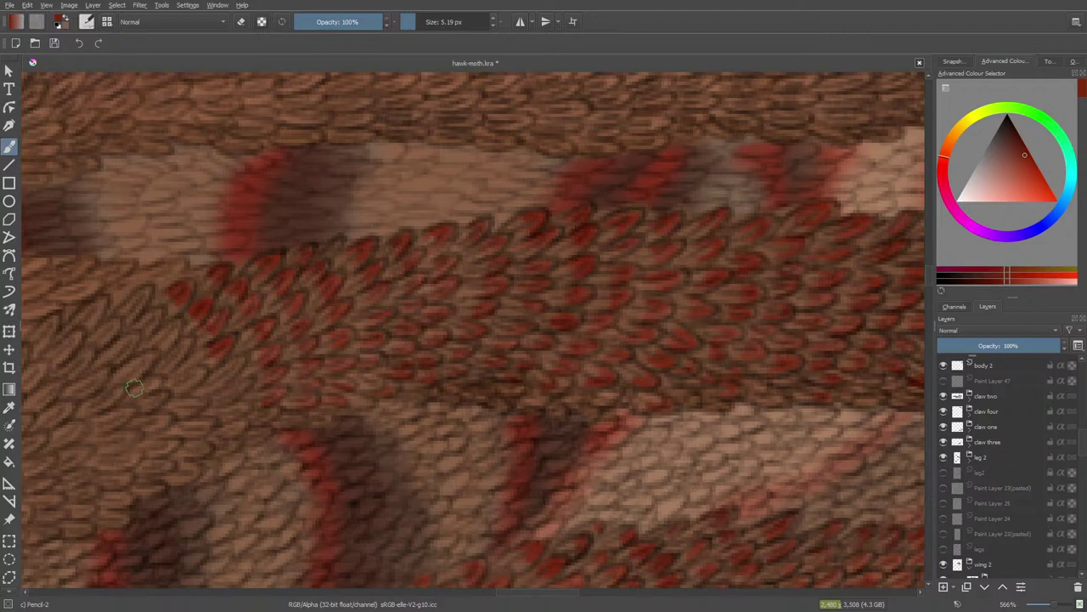
# - Toggle the visibility of Paint Layers 94, 110 and 95 to compare their effect on the red scales
pyautogui.scroll(-5, 1078, 458)
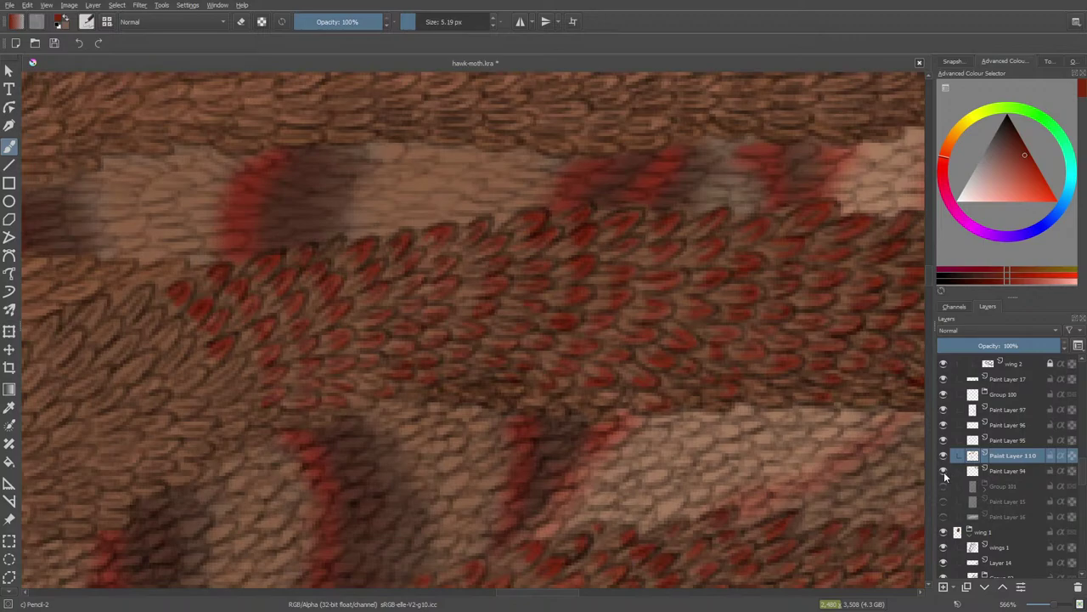
pyautogui.click(944, 473)
pyautogui.click(944, 471)
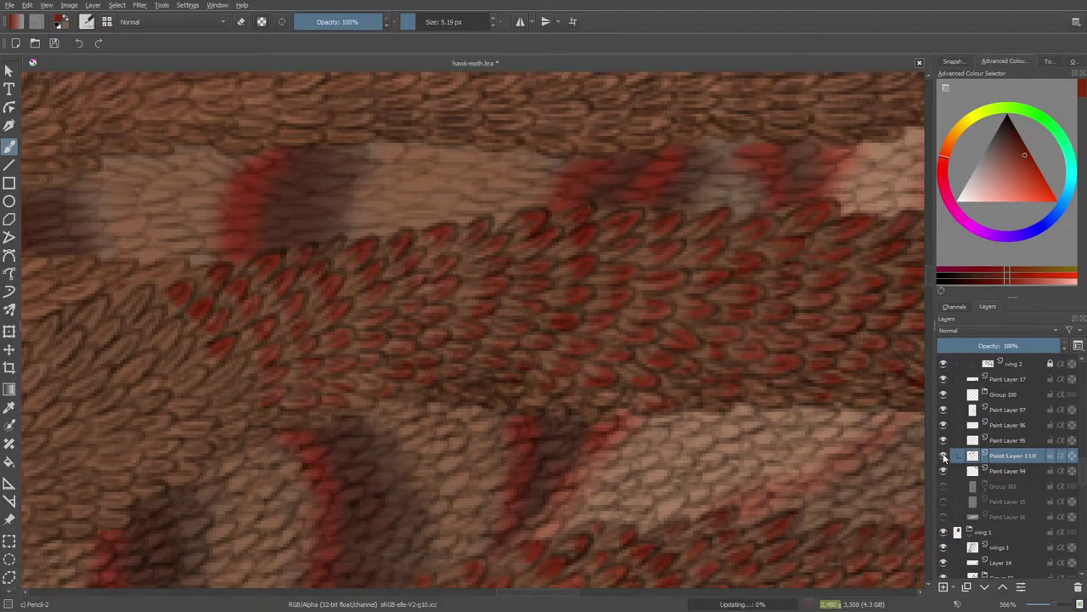
pyautogui.click(944, 455)
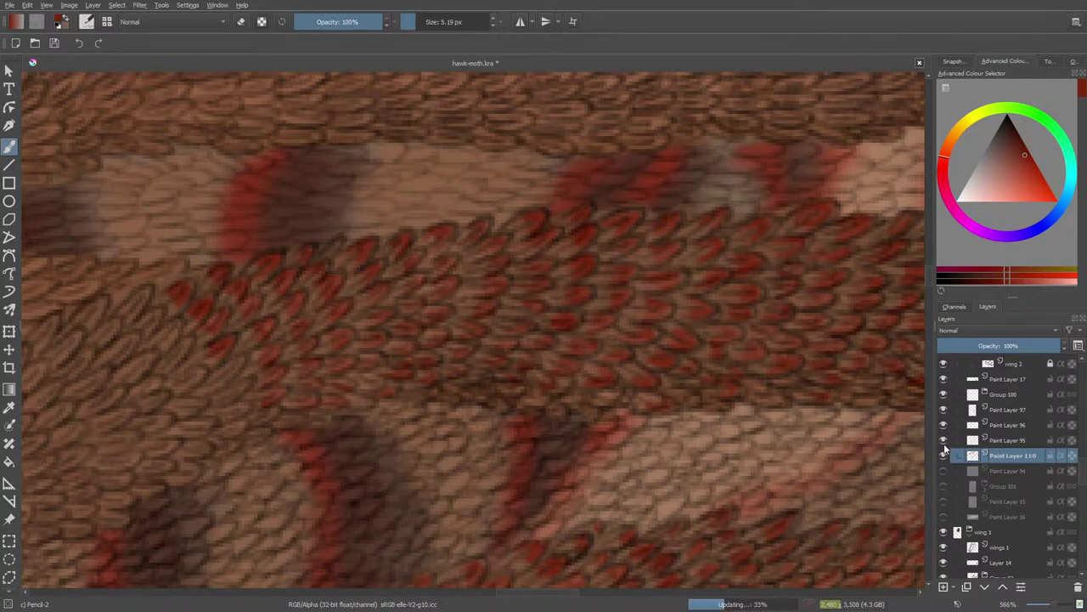
pyautogui.click(943, 441)
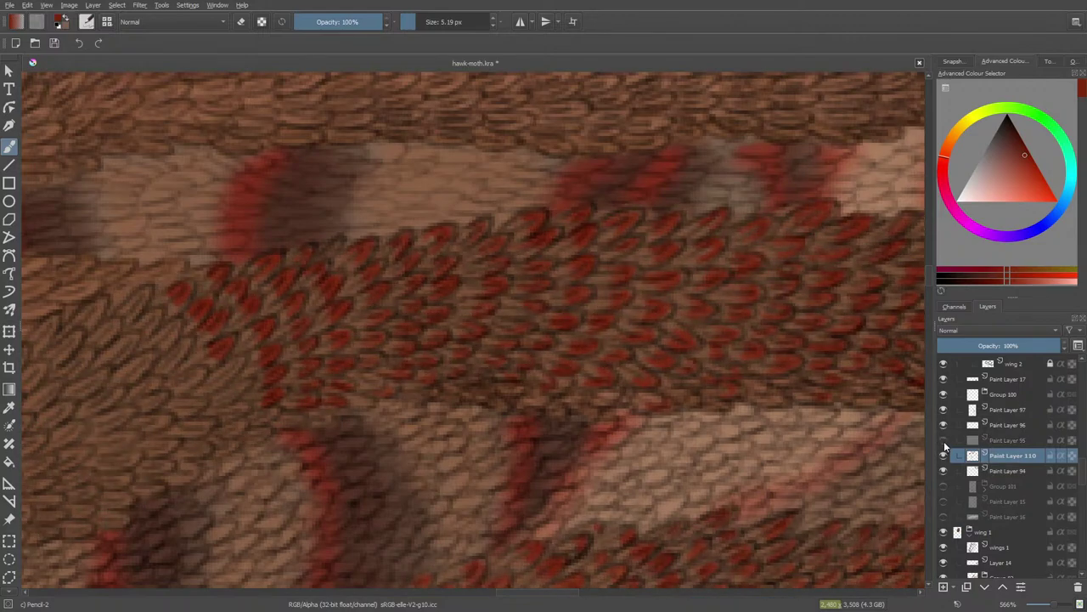
pyautogui.click(943, 441)
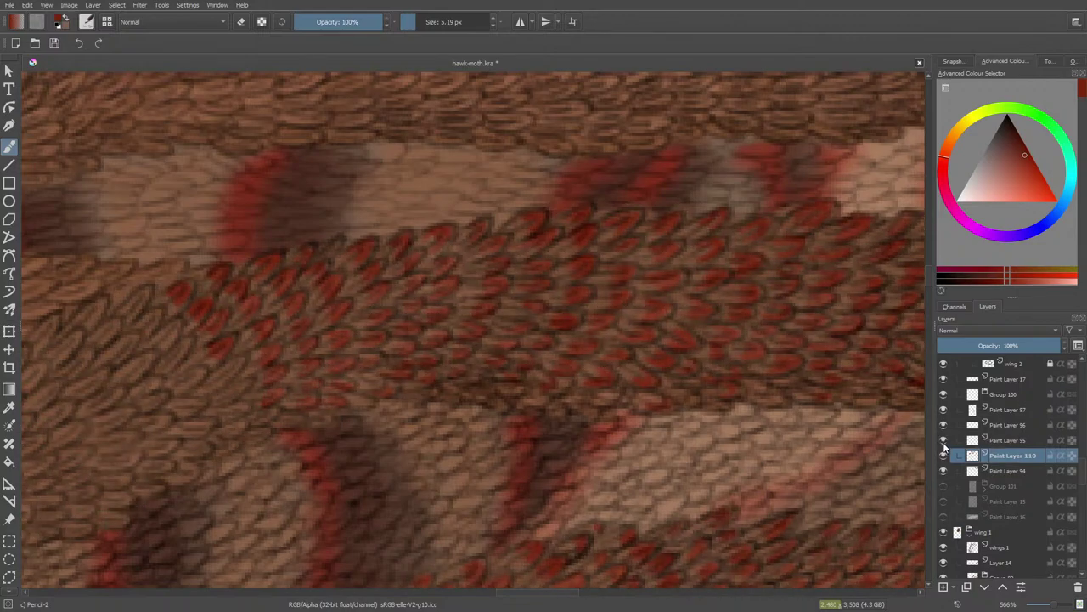
# - Move Paint Layer 95 below Paint Layer 110 and toggle its visibility to check the new order
pyautogui.click(992, 440)
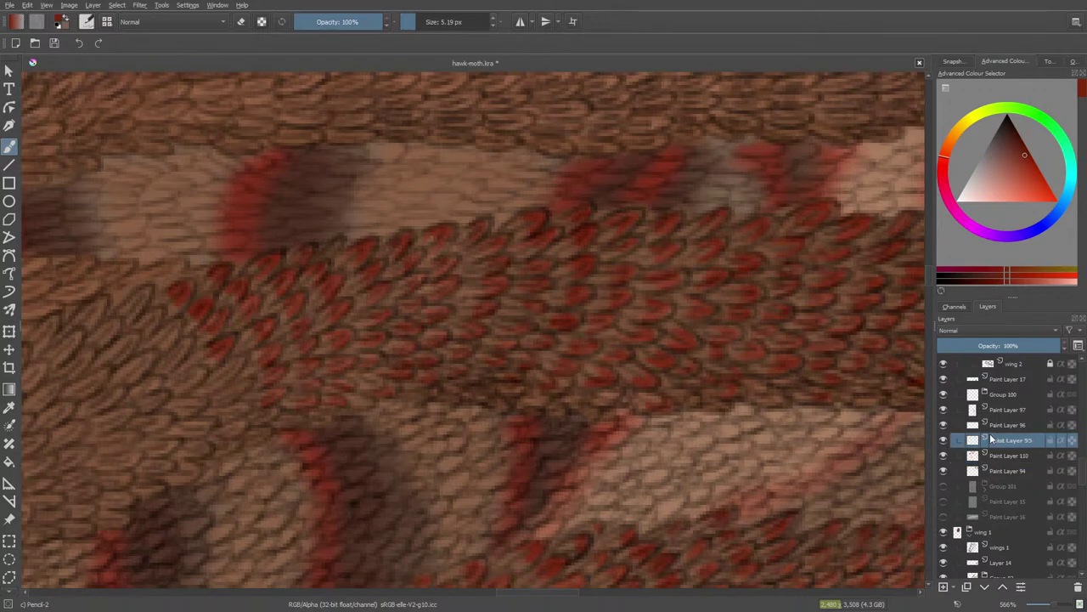
pyautogui.click(984, 587)
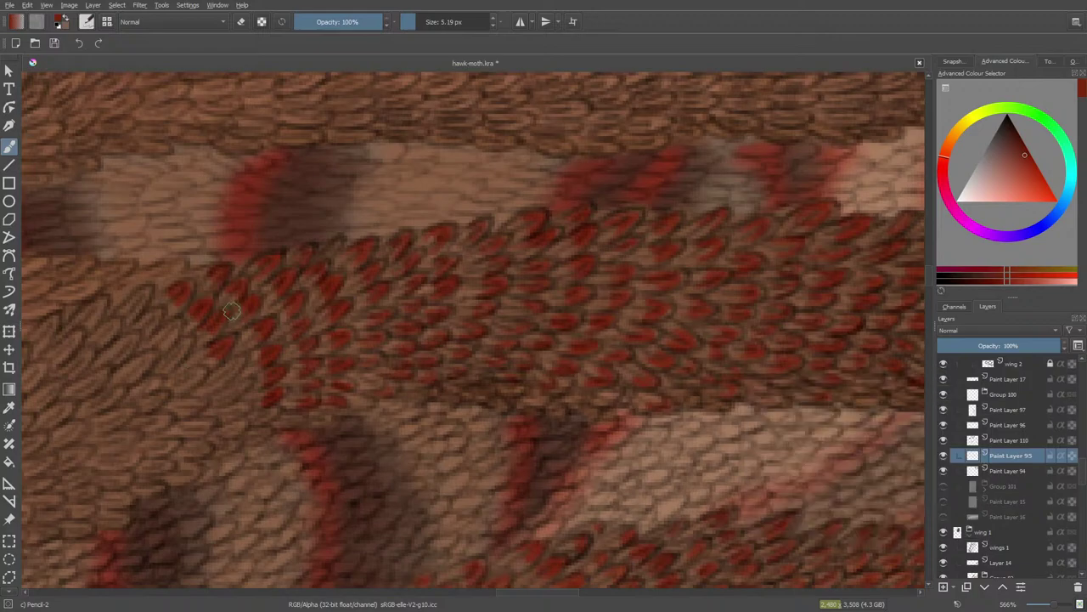
pyautogui.click(942, 457)
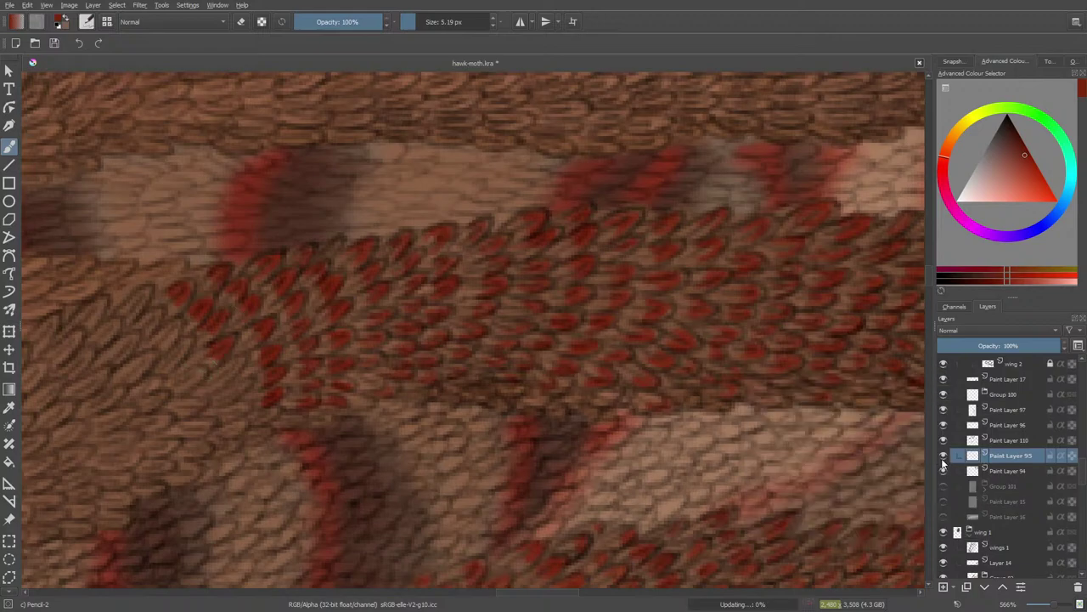
# - Toggle the visibility of Paint Layers 95, 94 and 110 to compare how each affects the wing's stripes and red scales
pyautogui.click(942, 457)
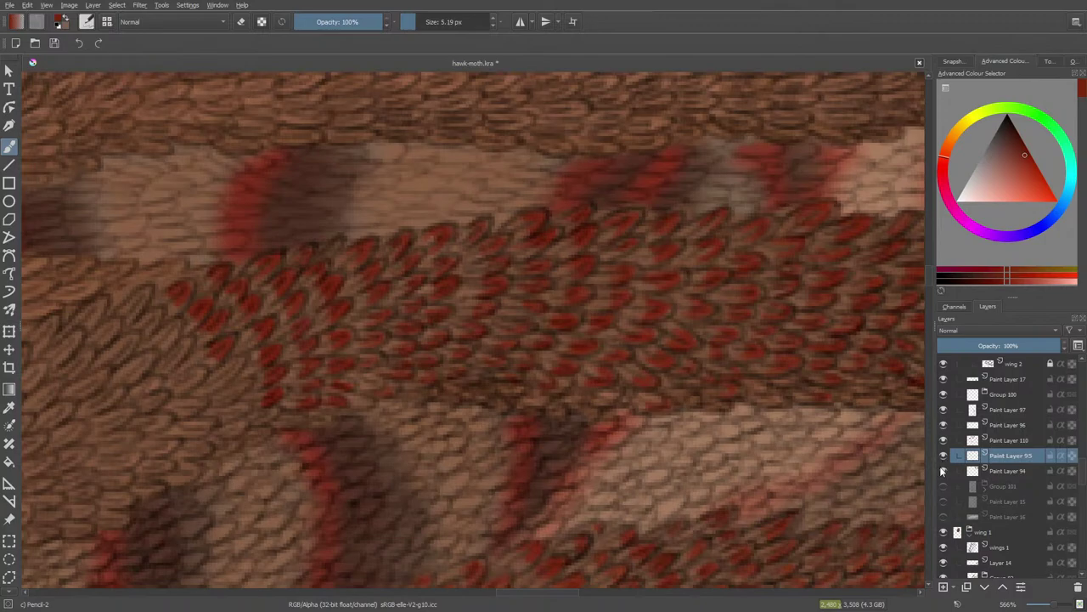
pyautogui.click(942, 472)
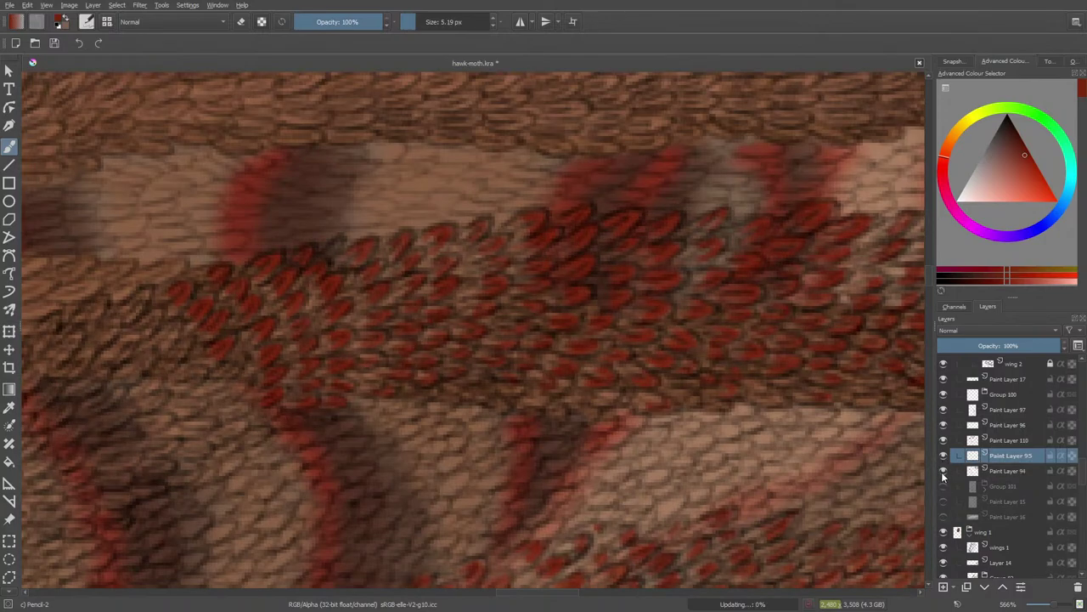
pyautogui.click(942, 472)
pyautogui.click(942, 441)
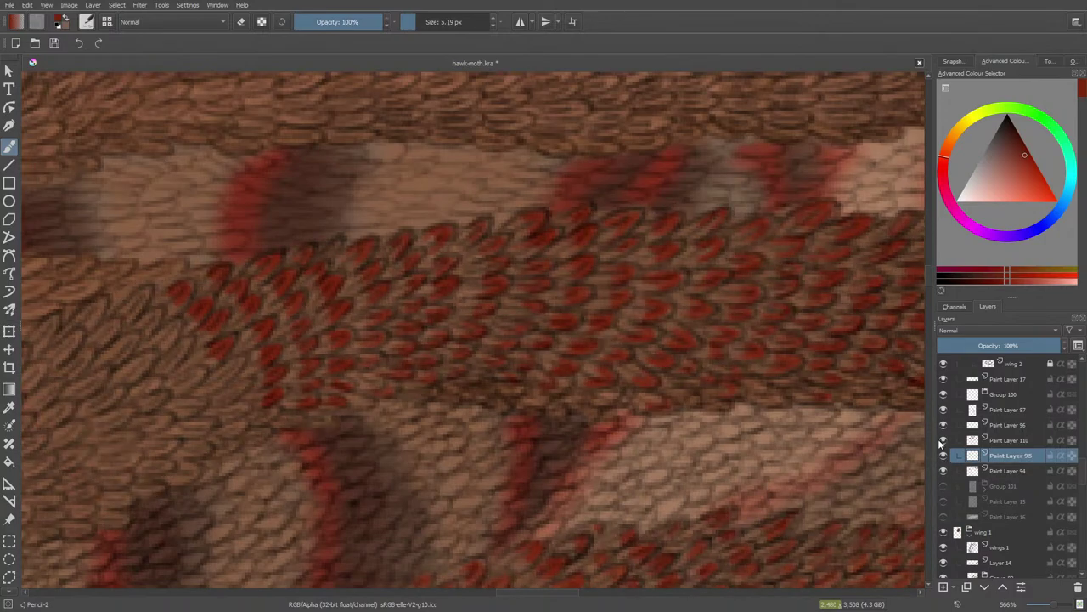
pyautogui.click(942, 442)
# - On Paint Layer 110, paint dark red tips on the brown scales bordering the red-tipped patch, down to the dark brown stripe, and soften them with the eraser
pyautogui.click(998, 437)
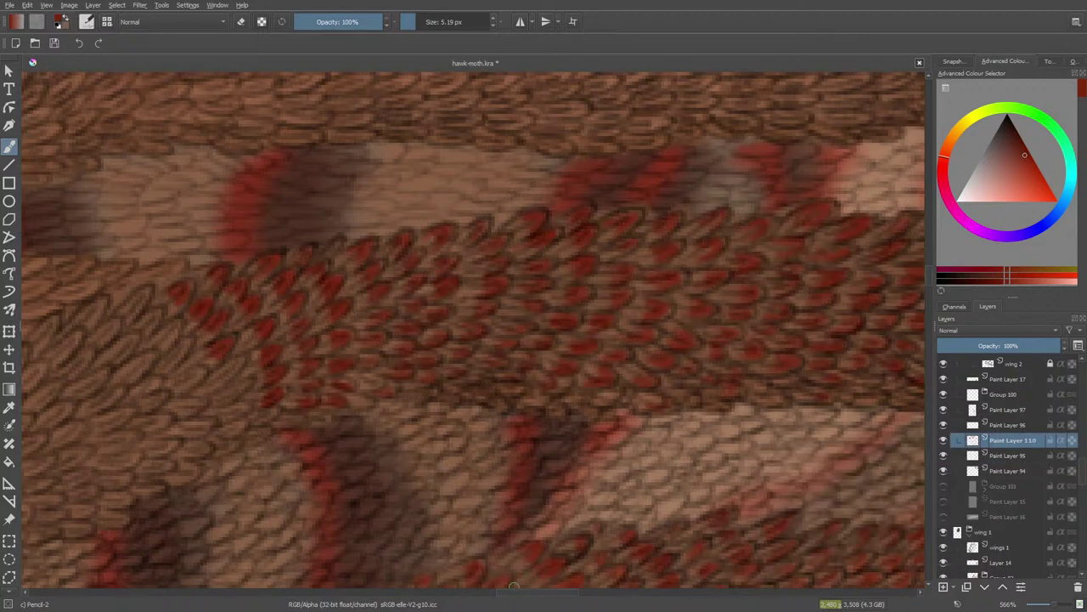
pyautogui.moveTo(519, 592); pyautogui.dragTo(494, 602)
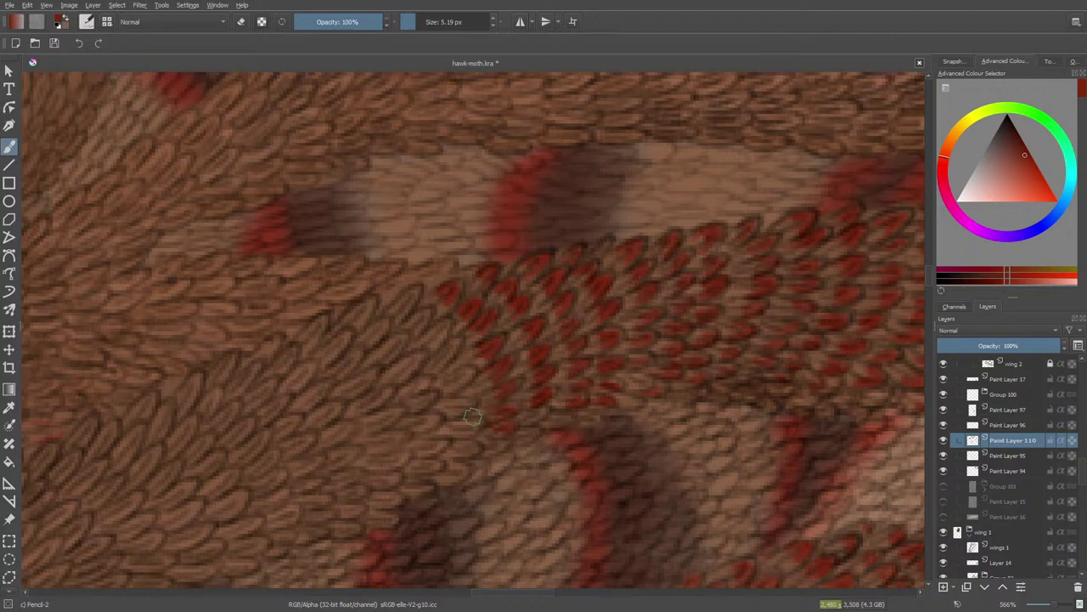
pyautogui.press('e')
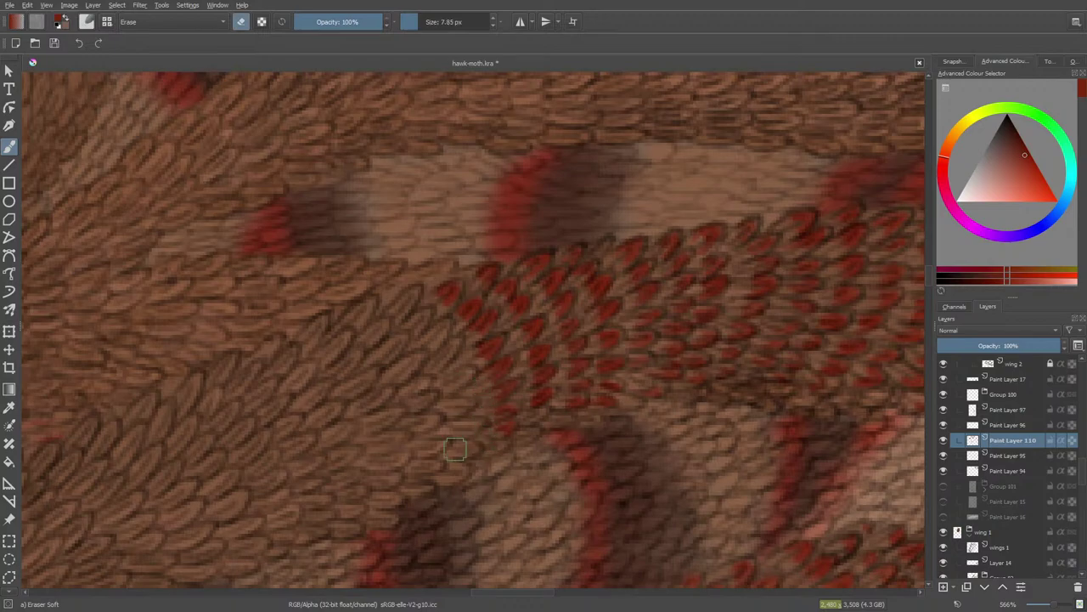
pyautogui.press('e')
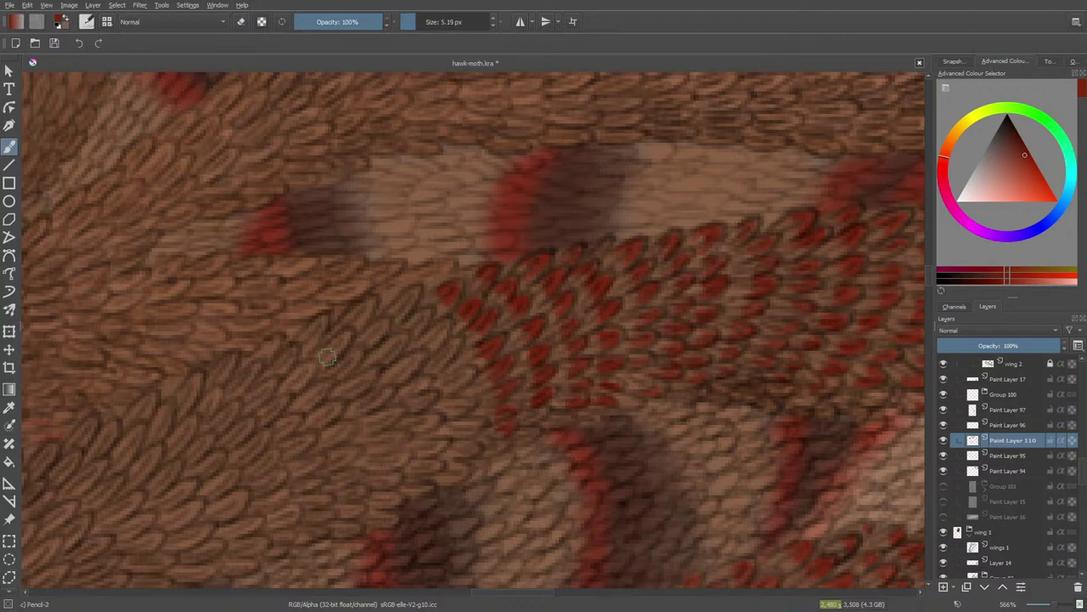
pyautogui.moveTo(401, 302)
pyautogui.mouseDown()
pyautogui.moveTo(415, 289)
pyautogui.moveTo(458, 339)
pyautogui.mouseUp()
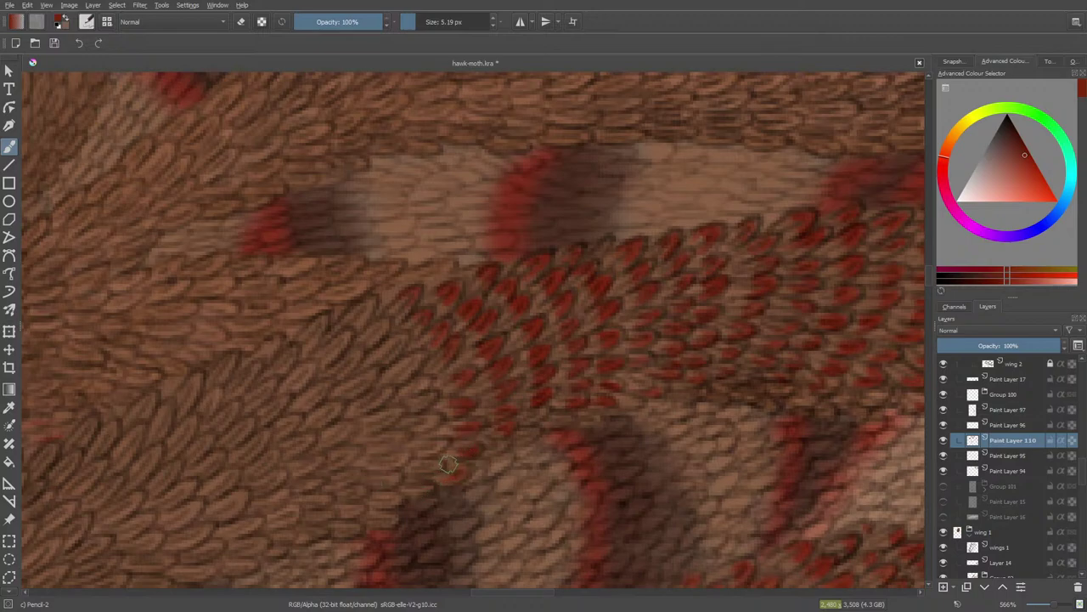
pyautogui.press('e')
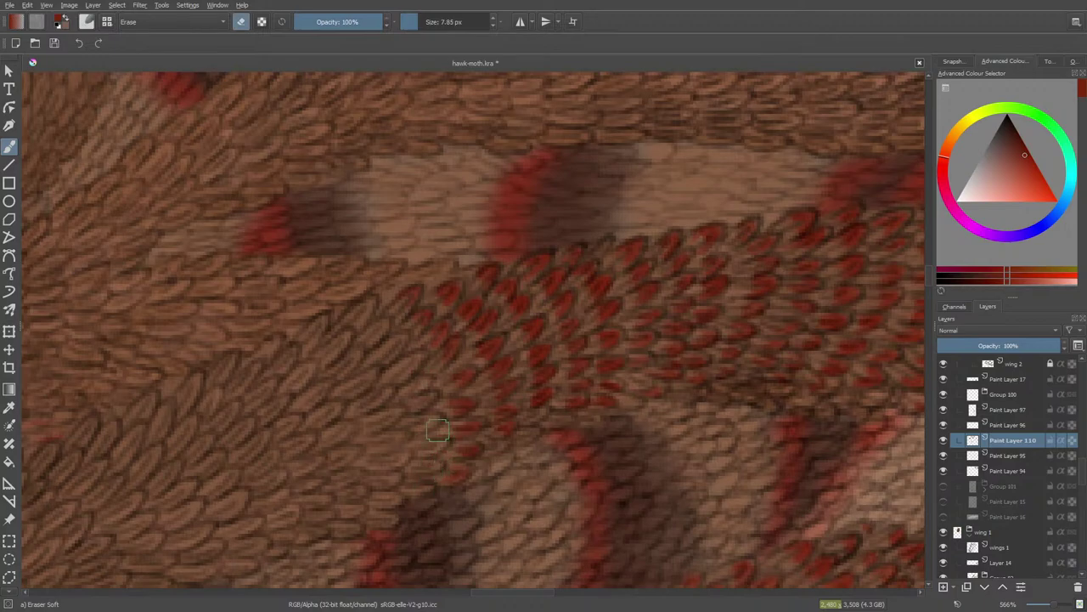
# - Extend the dark red tips across the next scale rows to the upper end of the bright red stripe, refining them with the soft eraser
pyautogui.press('e')
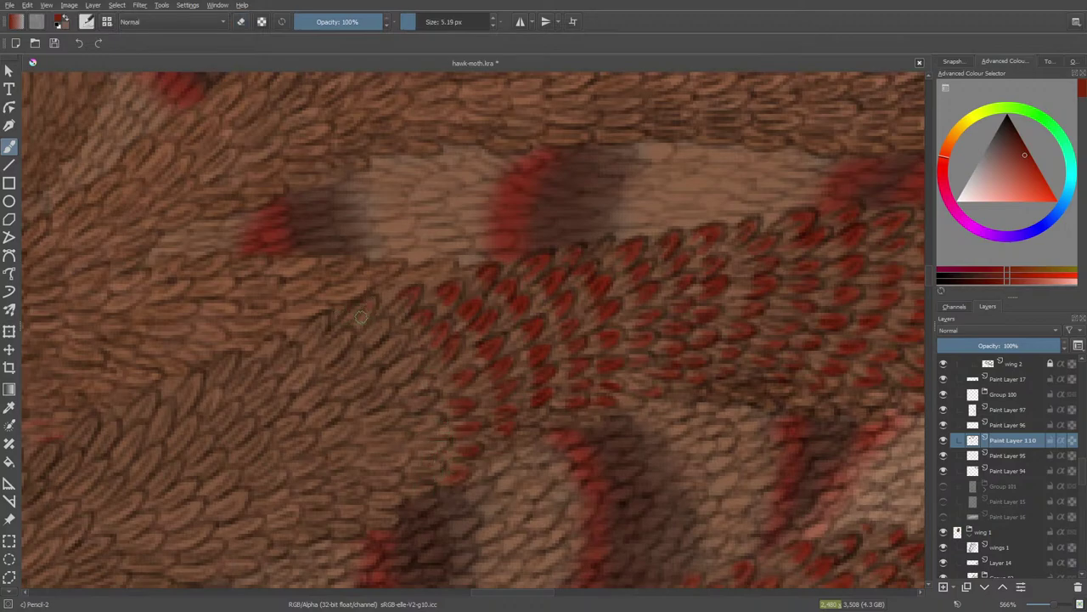
pyautogui.moveTo(361, 315)
pyautogui.mouseDown()
pyautogui.moveTo(377, 352)
pyautogui.moveTo(403, 338)
pyautogui.moveTo(344, 359)
pyautogui.moveTo(394, 375)
pyautogui.moveTo(402, 361)
pyautogui.moveTo(412, 394)
pyautogui.moveTo(399, 407)
pyautogui.moveTo(430, 397)
pyautogui.moveTo(423, 426)
pyautogui.mouseUp()
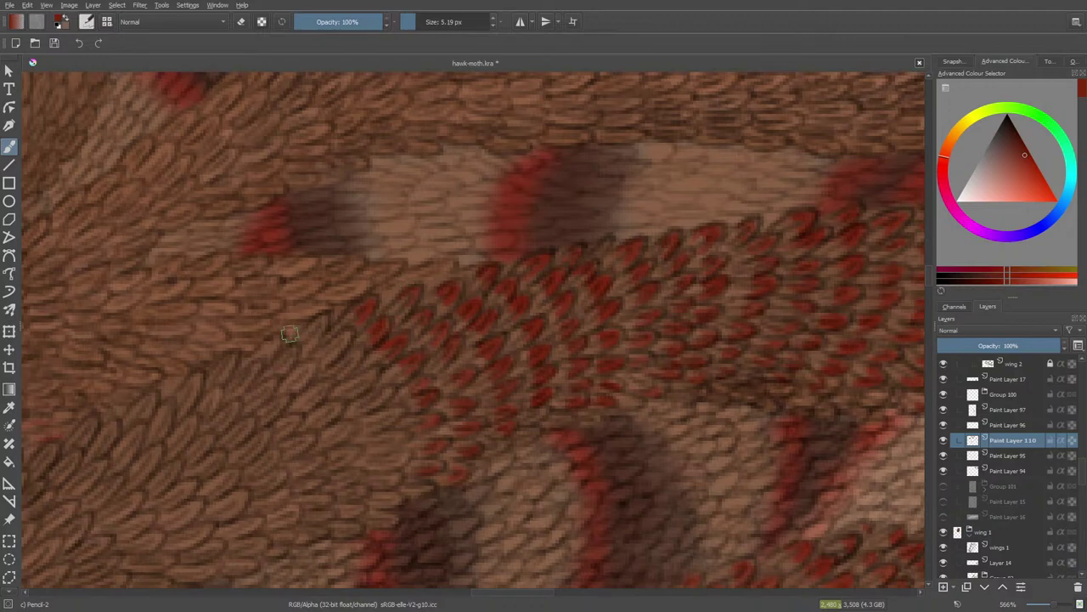
pyautogui.moveTo(325, 315)
pyautogui.mouseDown()
pyautogui.moveTo(315, 333)
pyautogui.moveTo(344, 365)
pyautogui.mouseUp()
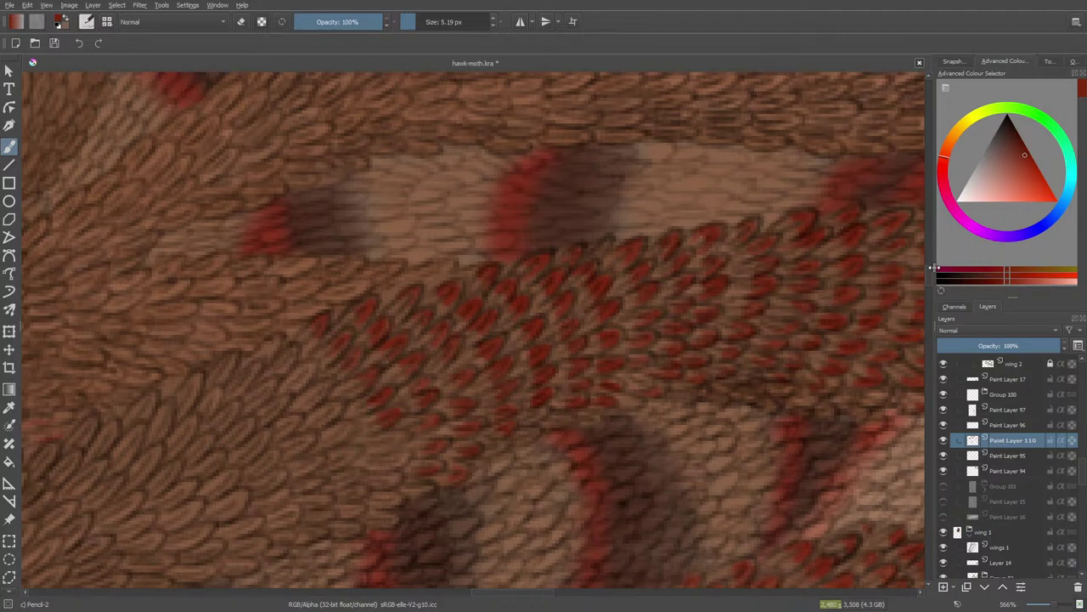
pyautogui.scroll(-3, 929, 268)
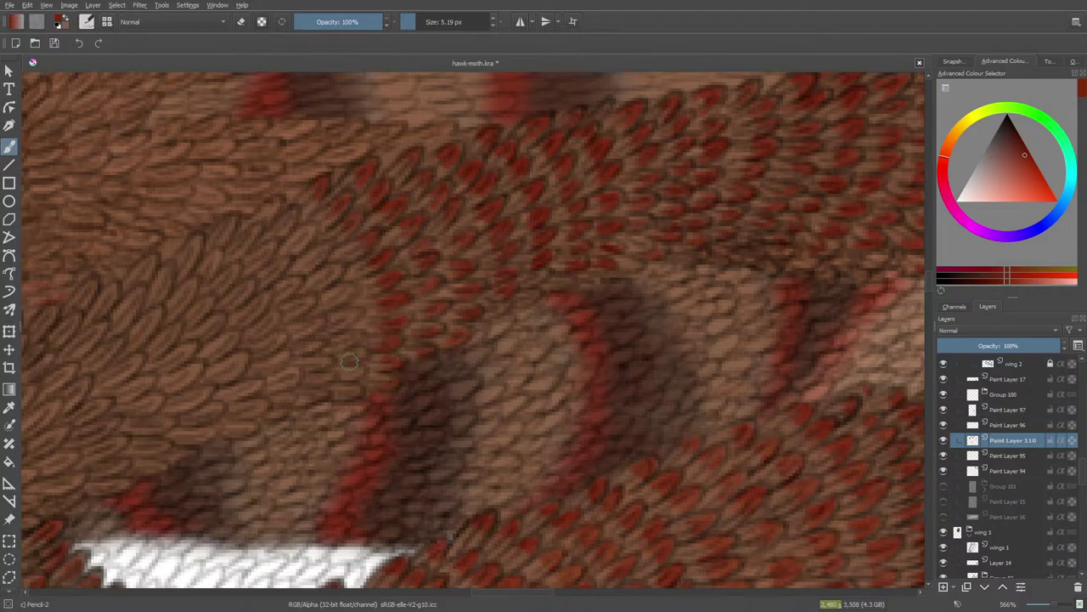
pyautogui.press('e')
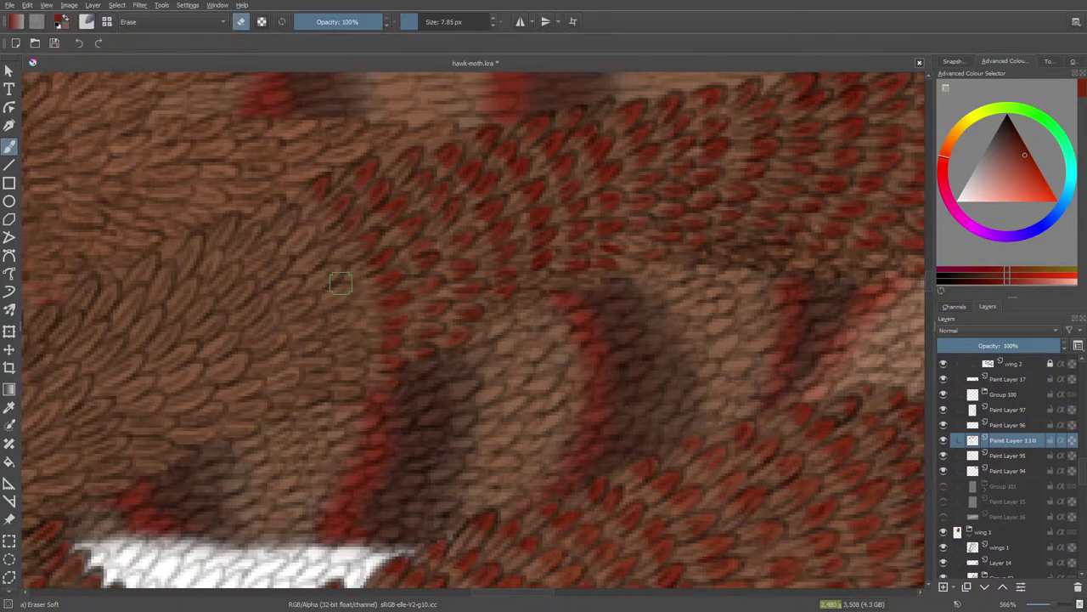
# - Add two more curved rows of dark red scale tips just past the bright red stripe's upper end, trimming each with the soft eraser
pyautogui.press('e')
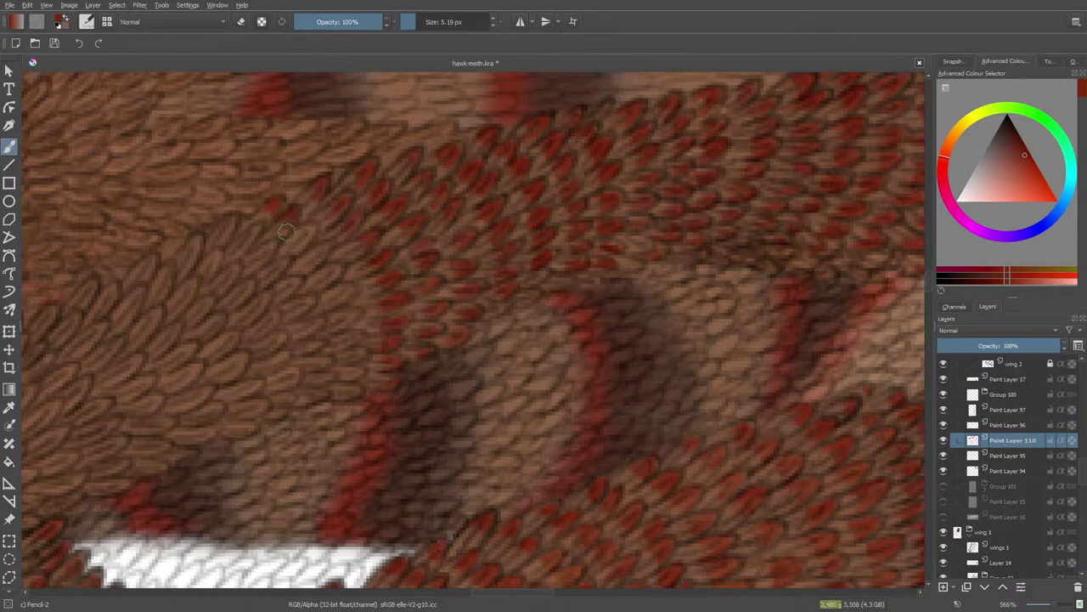
pyautogui.moveTo(306, 229)
pyautogui.mouseDown()
pyautogui.moveTo(282, 245)
pyautogui.moveTo(301, 269)
pyautogui.moveTo(326, 255)
pyautogui.mouseUp()
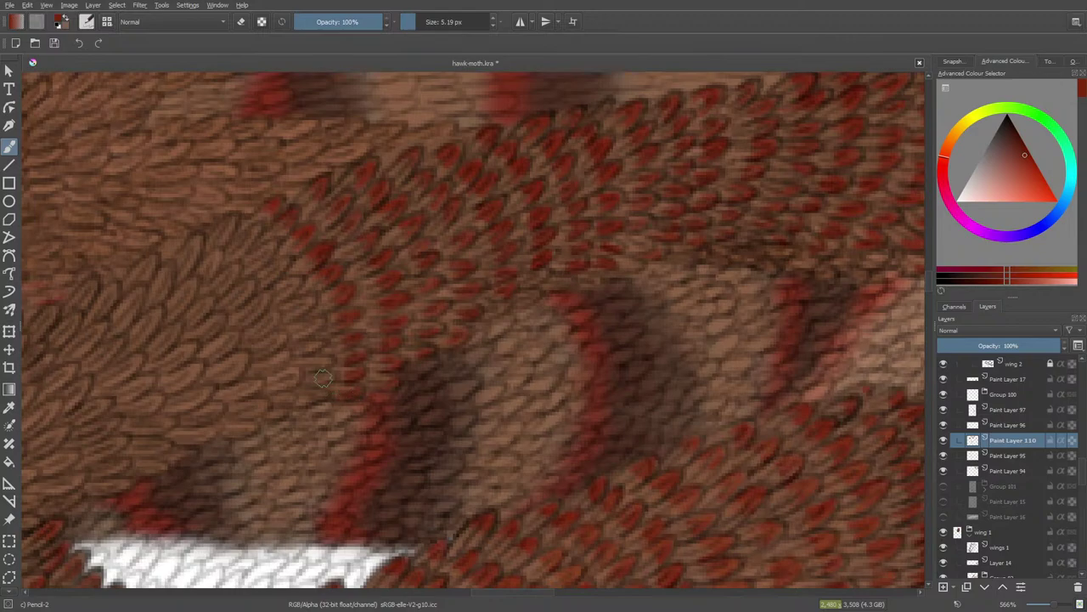
pyautogui.press('e')
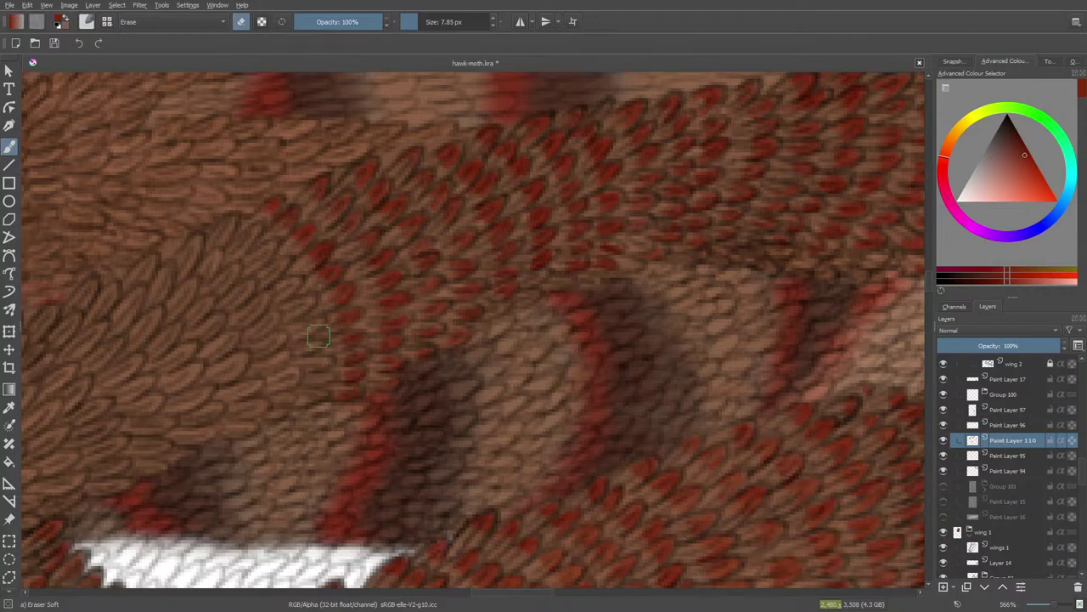
pyautogui.press('e')
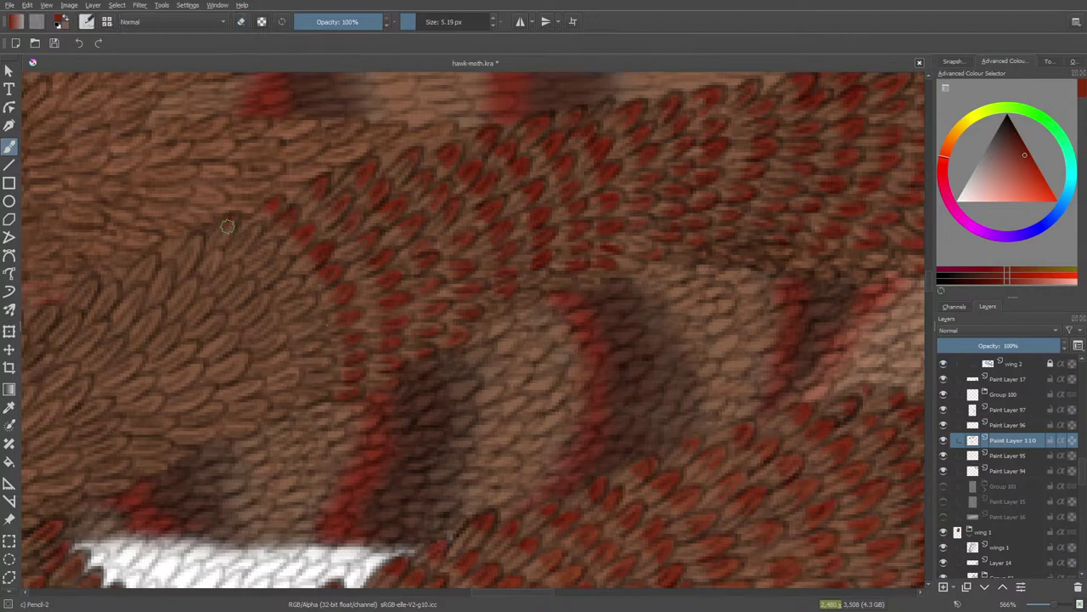
pyautogui.moveTo(233, 219)
pyautogui.mouseDown()
pyautogui.moveTo(228, 255)
pyautogui.moveTo(260, 250)
pyautogui.moveTo(261, 260)
pyautogui.moveTo(270, 246)
pyautogui.moveTo(258, 270)
pyautogui.moveTo(286, 261)
pyautogui.moveTo(247, 285)
pyautogui.moveTo(287, 291)
pyautogui.moveTo(282, 283)
pyautogui.moveTo(264, 294)
pyautogui.moveTo(302, 307)
pyautogui.mouseUp()
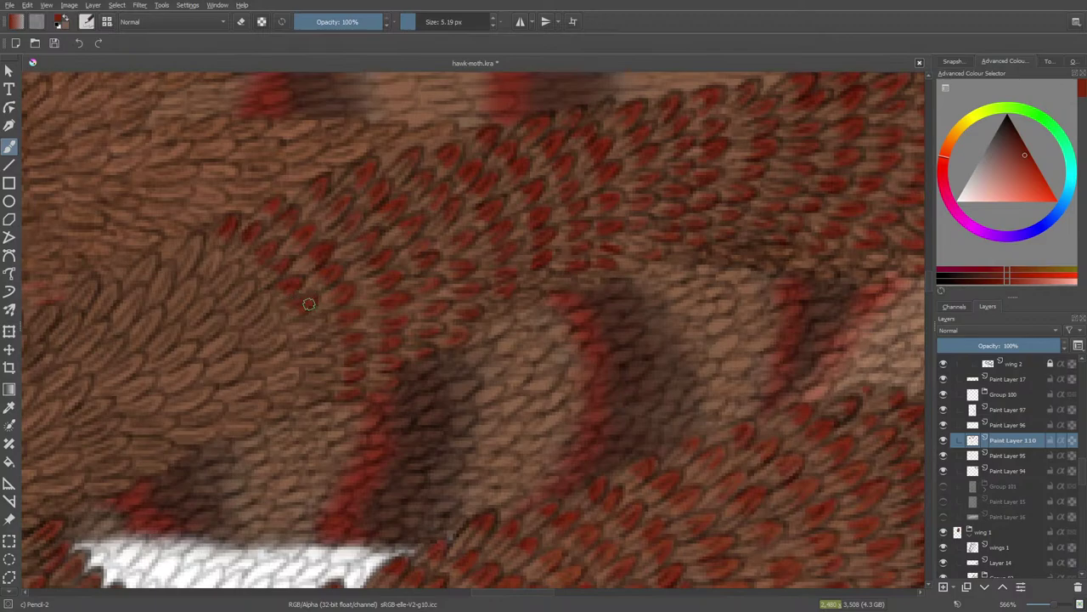
pyautogui.moveTo(303, 347)
pyautogui.mouseDown()
pyautogui.moveTo(312, 352)
pyautogui.moveTo(302, 397)
pyautogui.mouseUp()
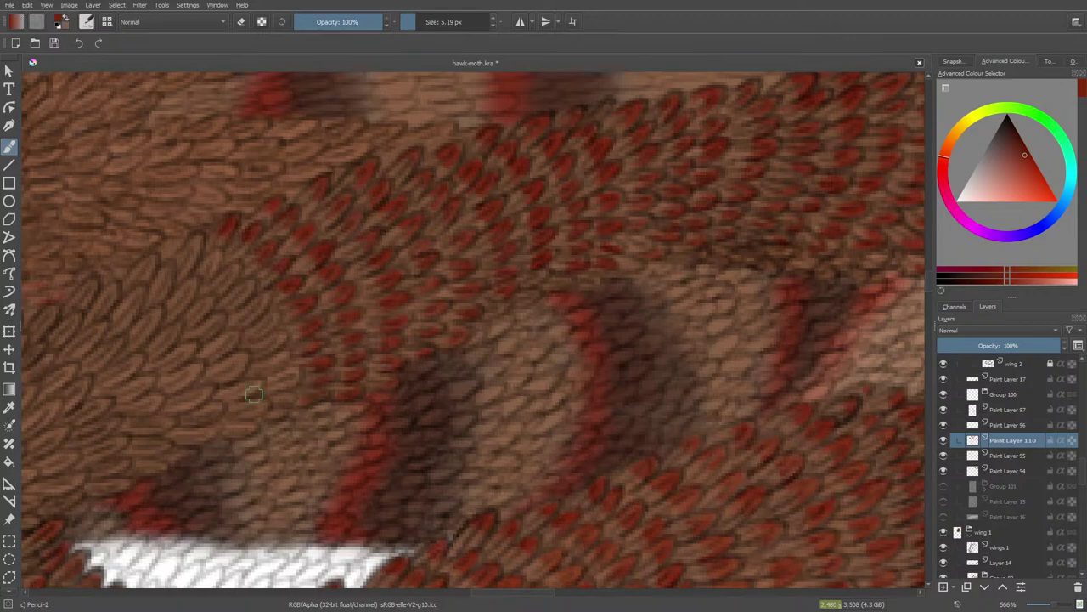
pyautogui.press('e')
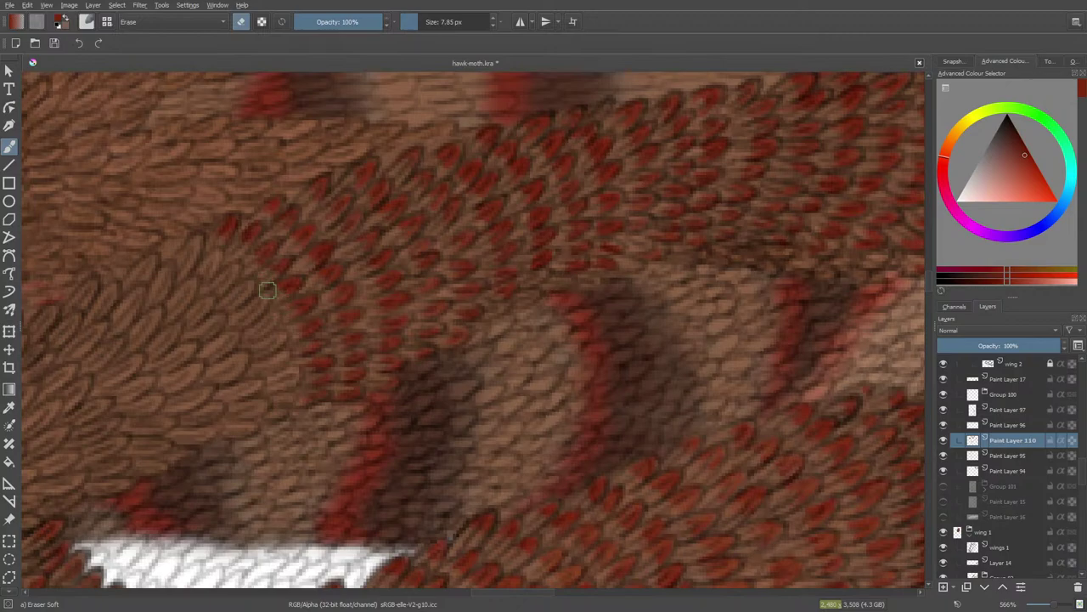
# - Paint another curved row of dark red tips, ending above the tan area between the two red stripes, and clean it with the soft eraser
pyautogui.press('e')
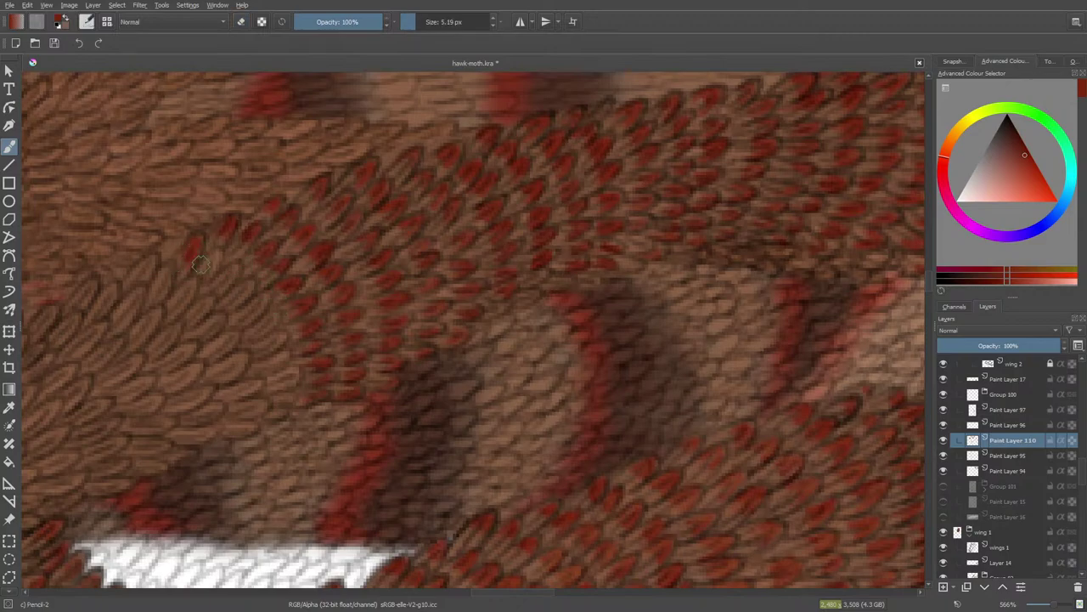
pyautogui.moveTo(198, 264)
pyautogui.mouseDown()
pyautogui.moveTo(213, 259)
pyautogui.moveTo(202, 265)
pyautogui.moveTo(226, 281)
pyautogui.mouseUp()
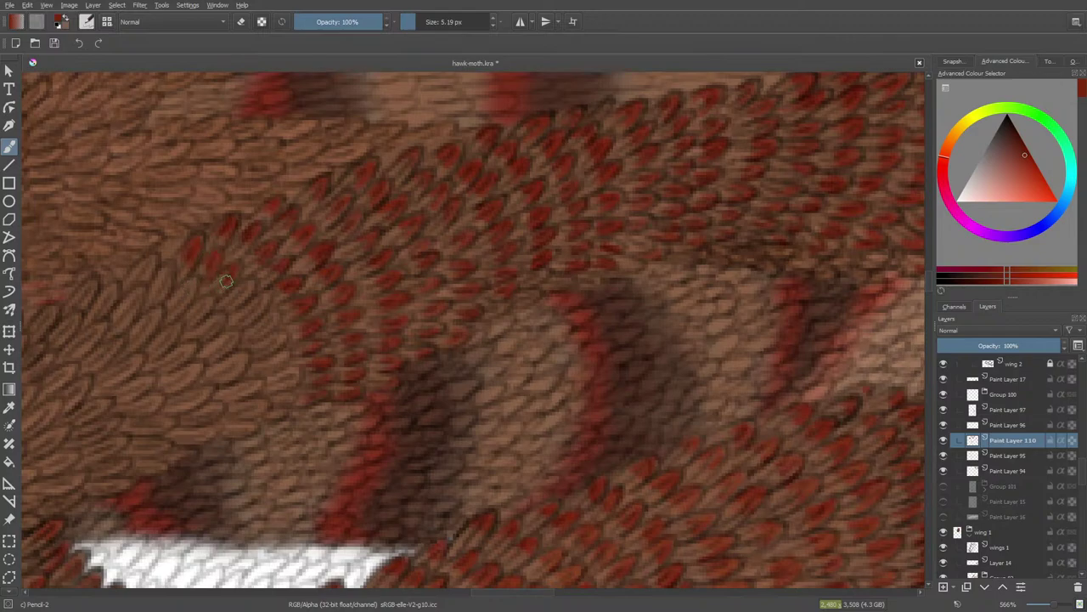
pyautogui.press('e')
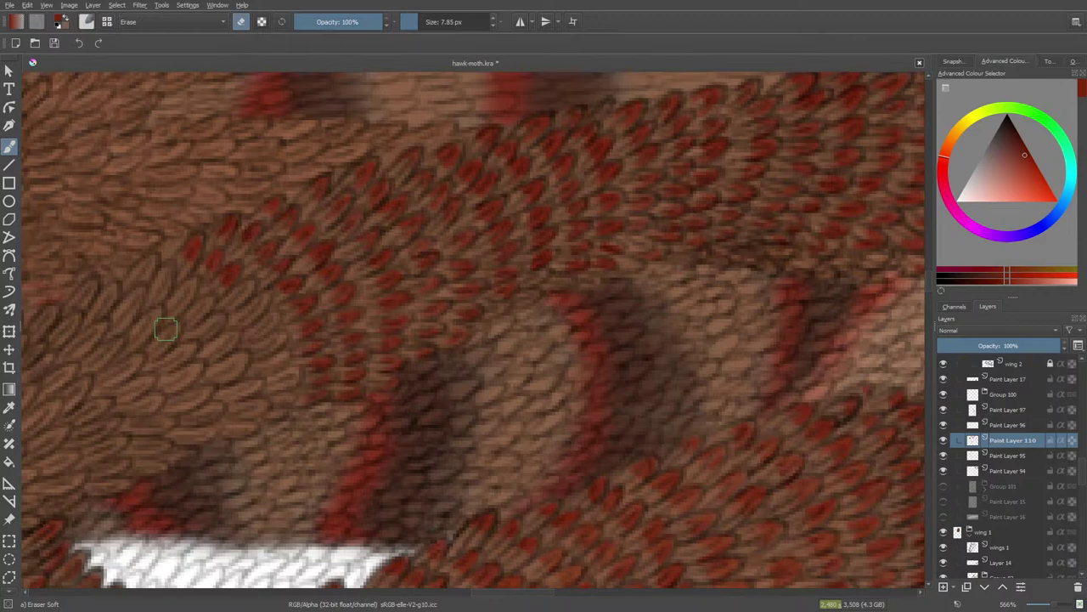
pyautogui.press('e')
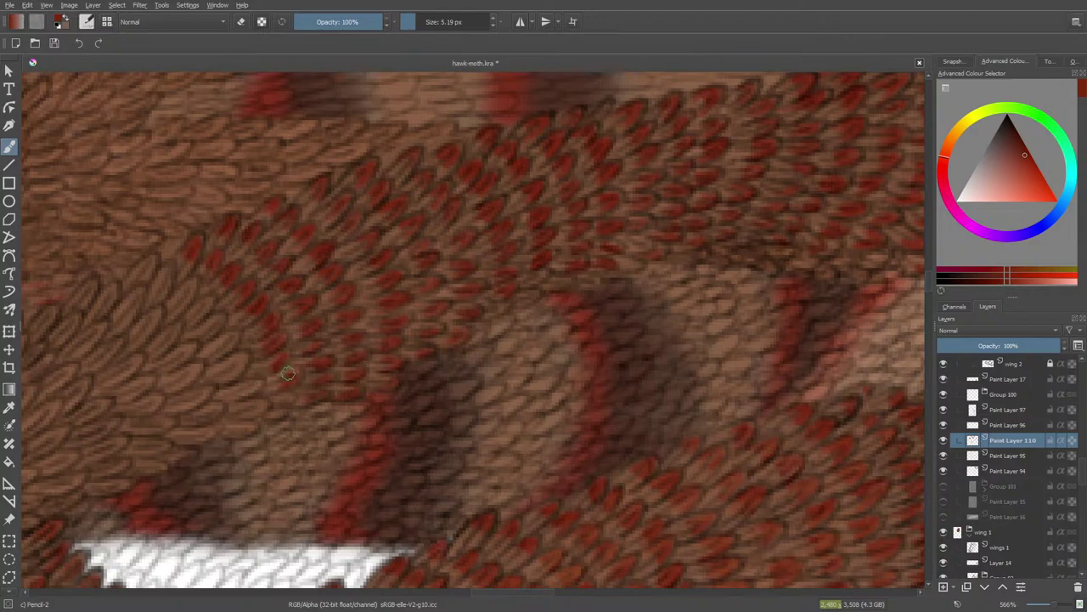
pyautogui.press('e')
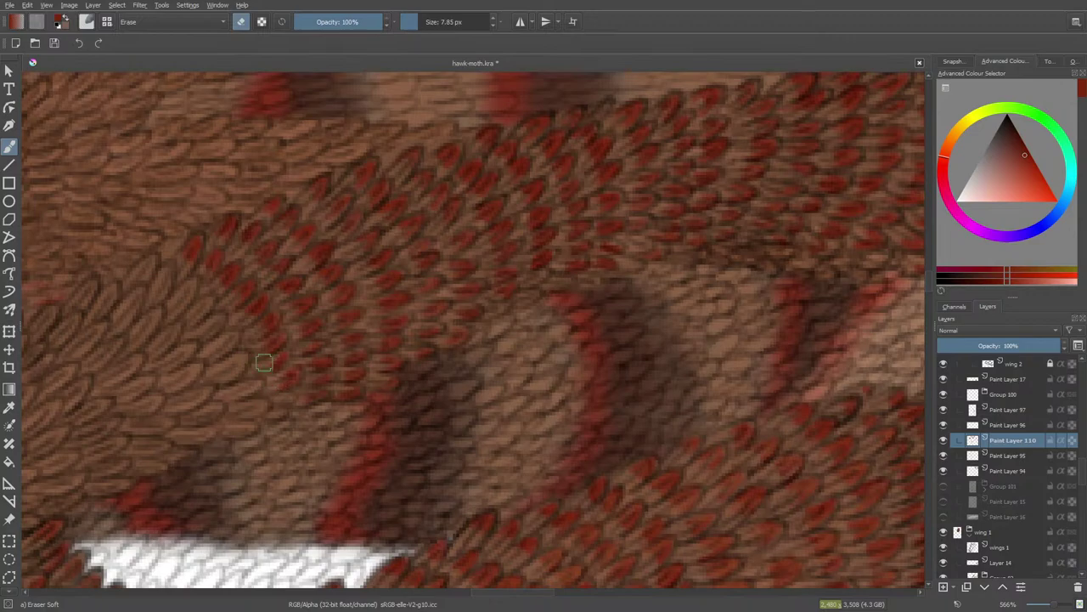
pyautogui.press('e')
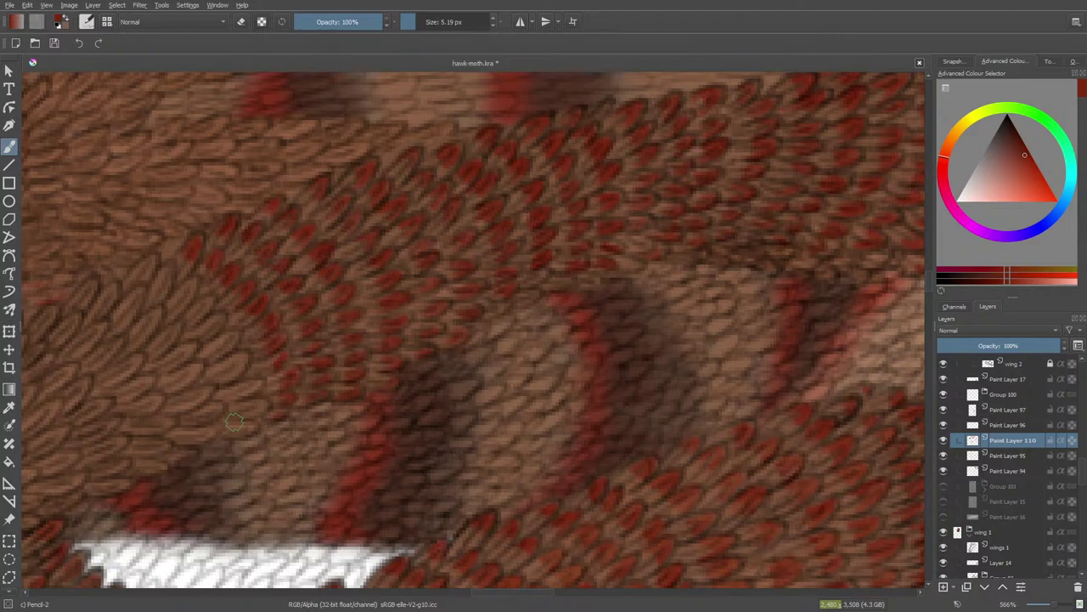
# - Paint dark red tips on the following scale row, down to the tan area beside the small dark brown patch, and tidy them with the soft eraser
pyautogui.moveTo(144, 269)
pyautogui.mouseDown()
pyautogui.moveTo(173, 271)
pyautogui.moveTo(158, 278)
pyautogui.moveTo(151, 308)
pyautogui.moveTo(175, 297)
pyautogui.mouseUp()
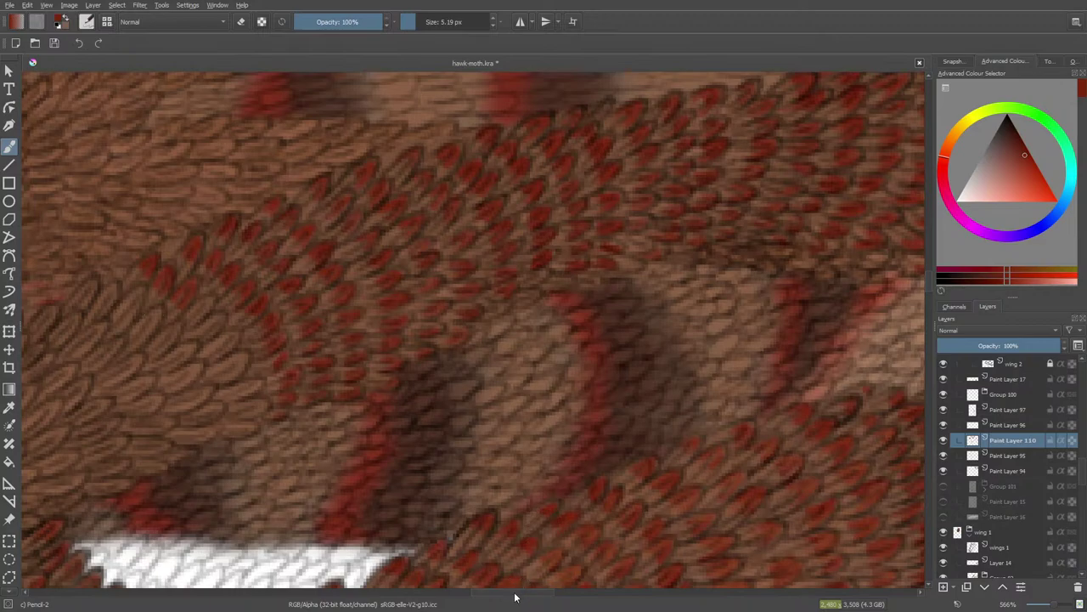
pyautogui.moveTo(514, 597); pyautogui.dragTo(502, 598)
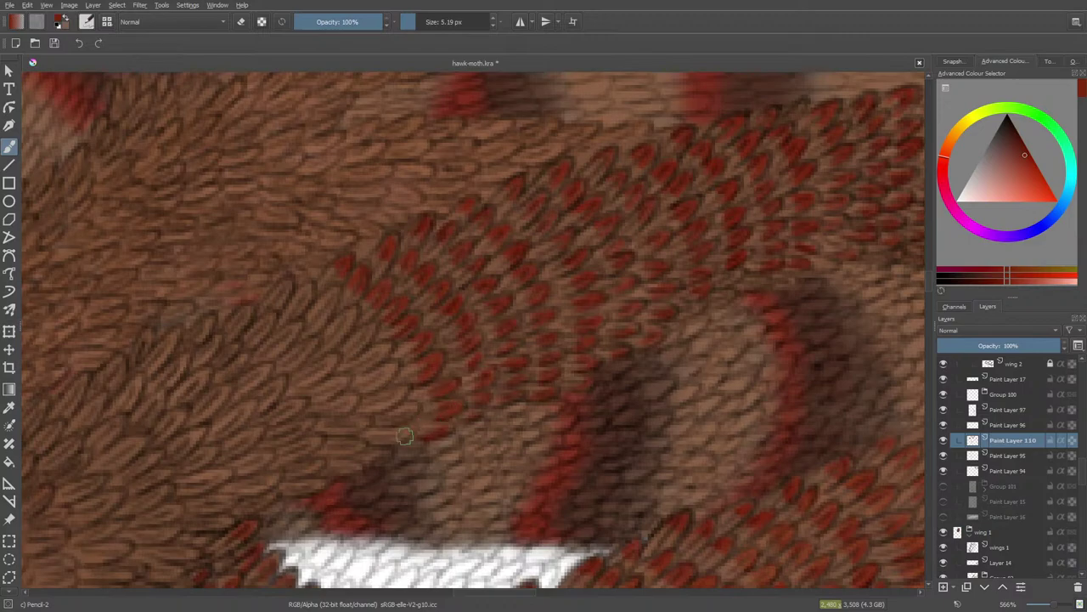
pyautogui.press('e')
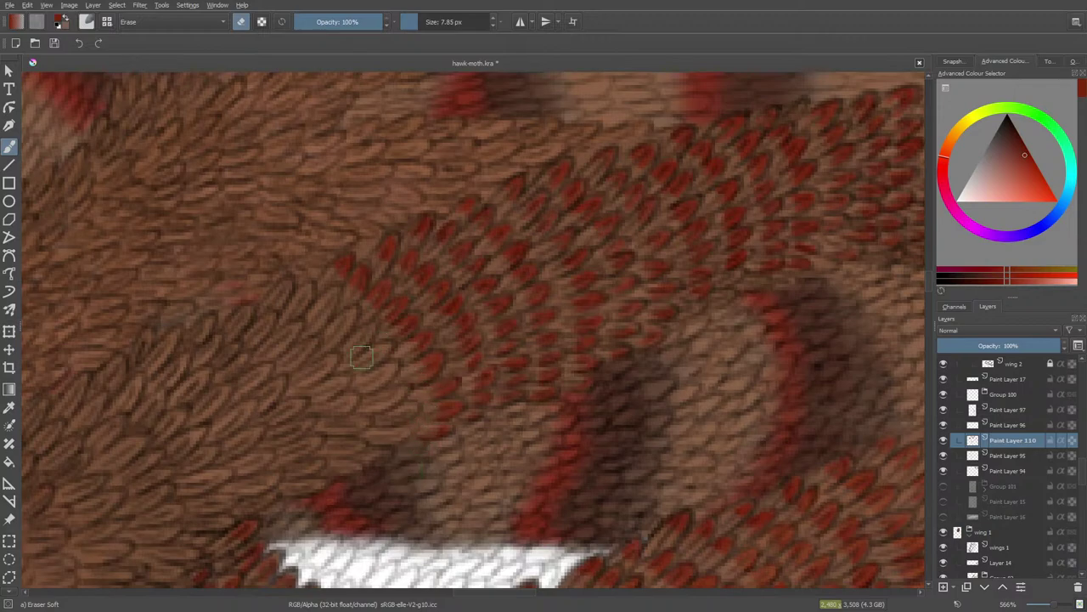
# - Continue the dark red scale tips with a further curved row toward the small dark brown patch, alternating Pencil-2 and the soft eraser
pyautogui.press('/')
pyautogui.moveTo(284, 293)
pyautogui.mouseDown()
pyautogui.moveTo(281, 281)
pyautogui.moveTo(300, 309)
pyautogui.moveTo(329, 307)
pyautogui.moveTo(344, 324)
pyautogui.mouseUp()
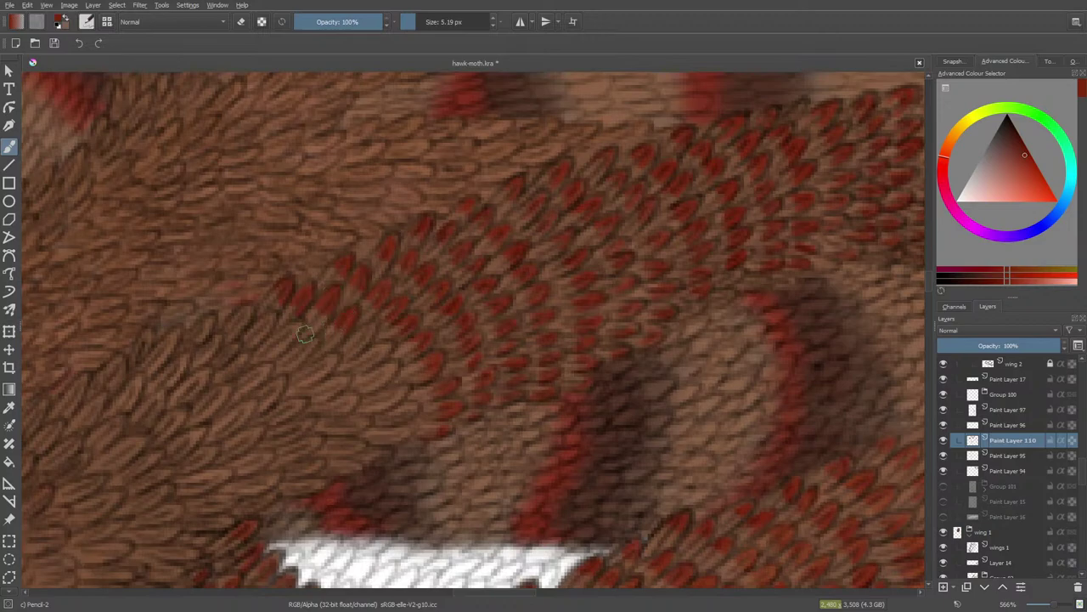
pyautogui.press('e')
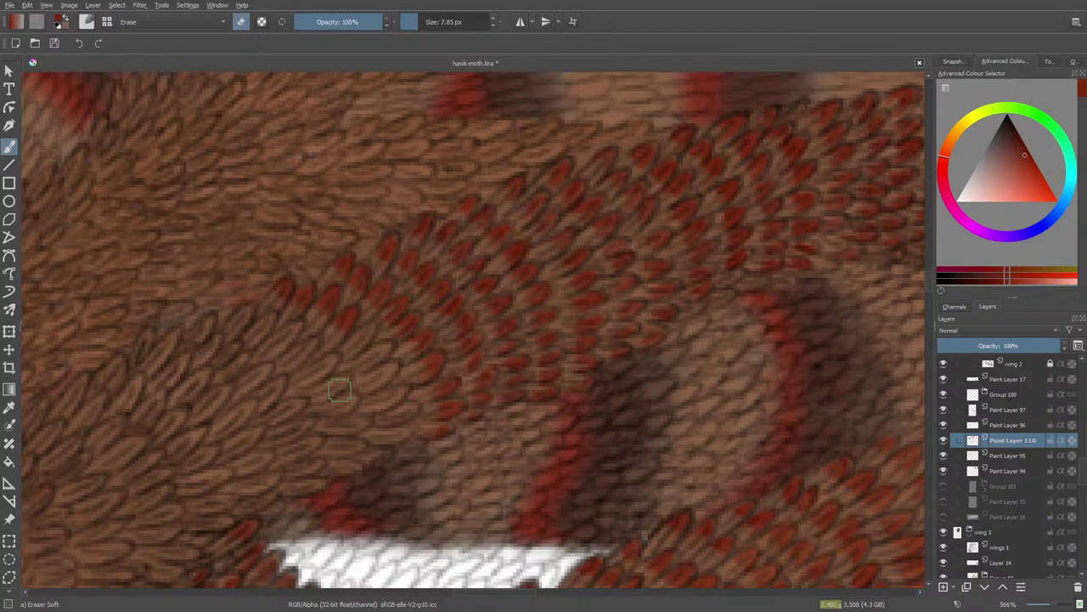
pyautogui.press('e')
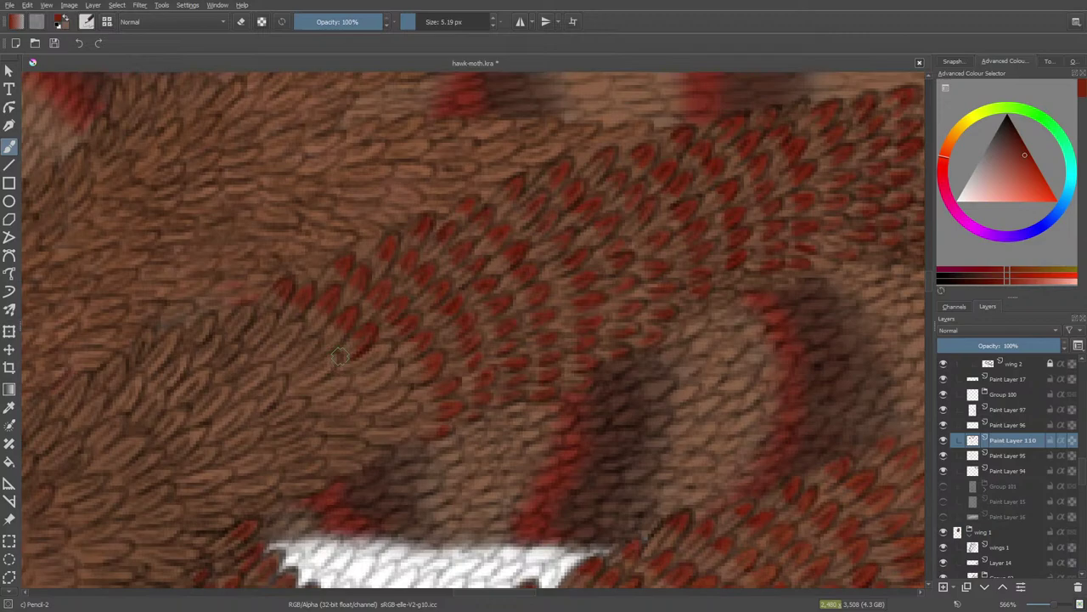
pyautogui.press('e')
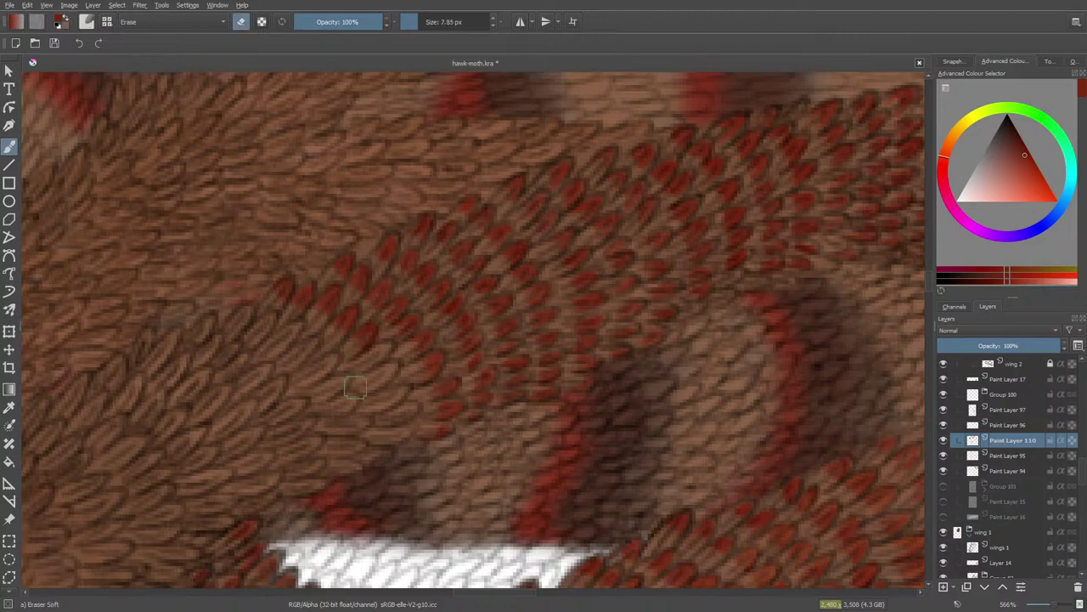
pyautogui.press('e')
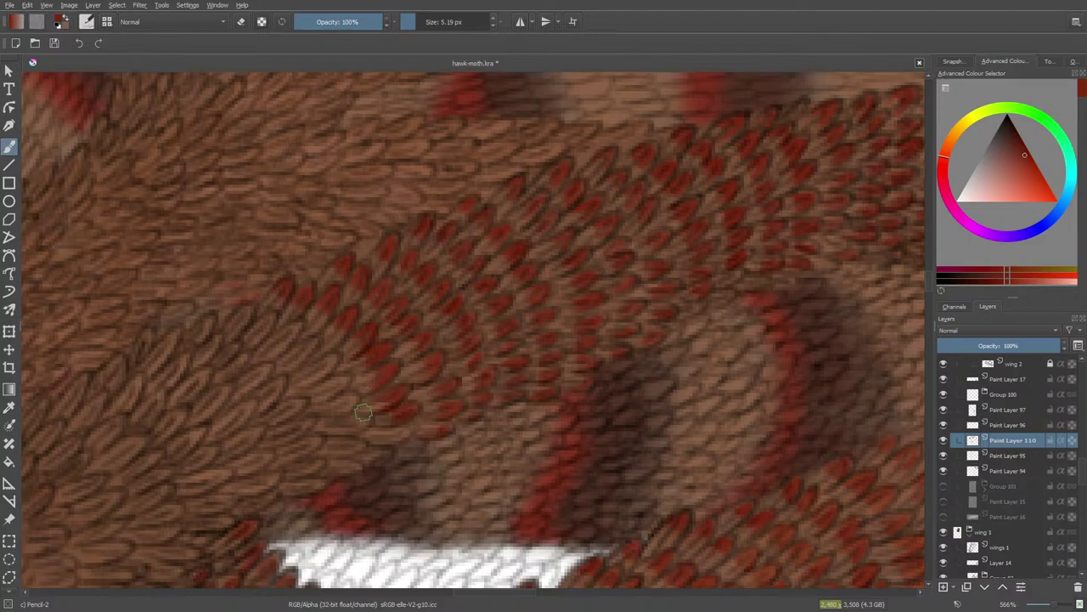
# - Paint a curved row of dark red scale tips beyond the existing rows, ending above the bright red patch beside the white area
pyautogui.press('e')
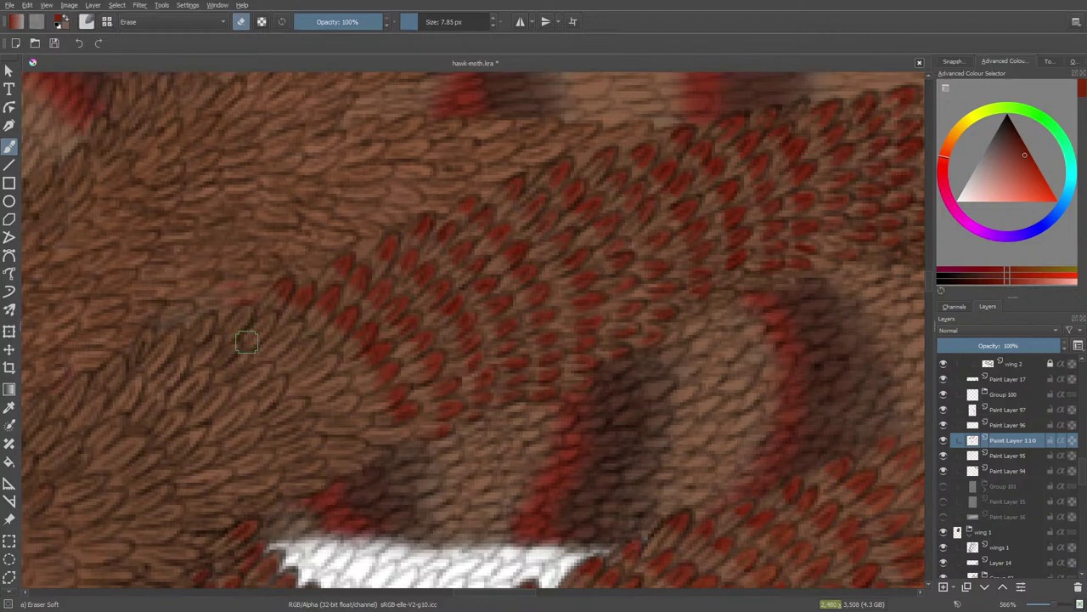
pyautogui.press('e')
pyautogui.scroll(-4, 926, 284)
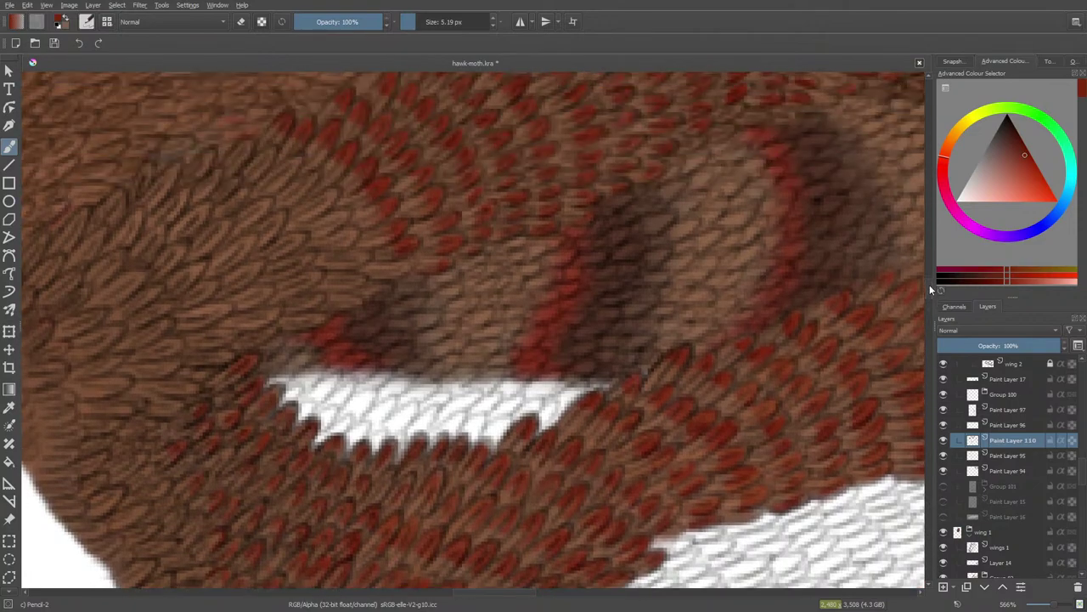
pyautogui.scroll(1, 926, 284)
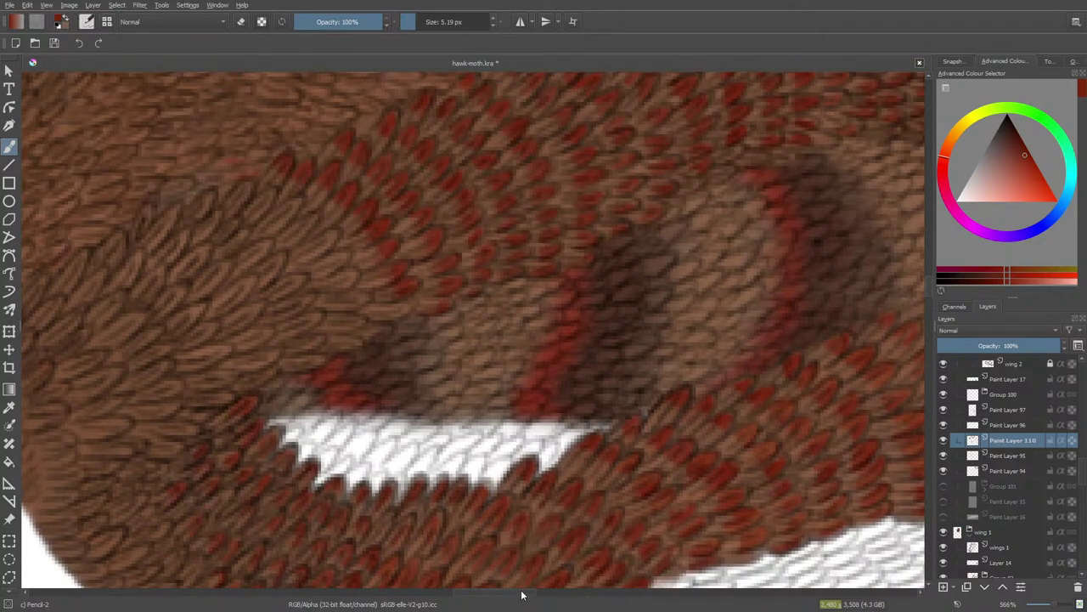
pyautogui.moveTo(521, 595); pyautogui.dragTo(504, 601)
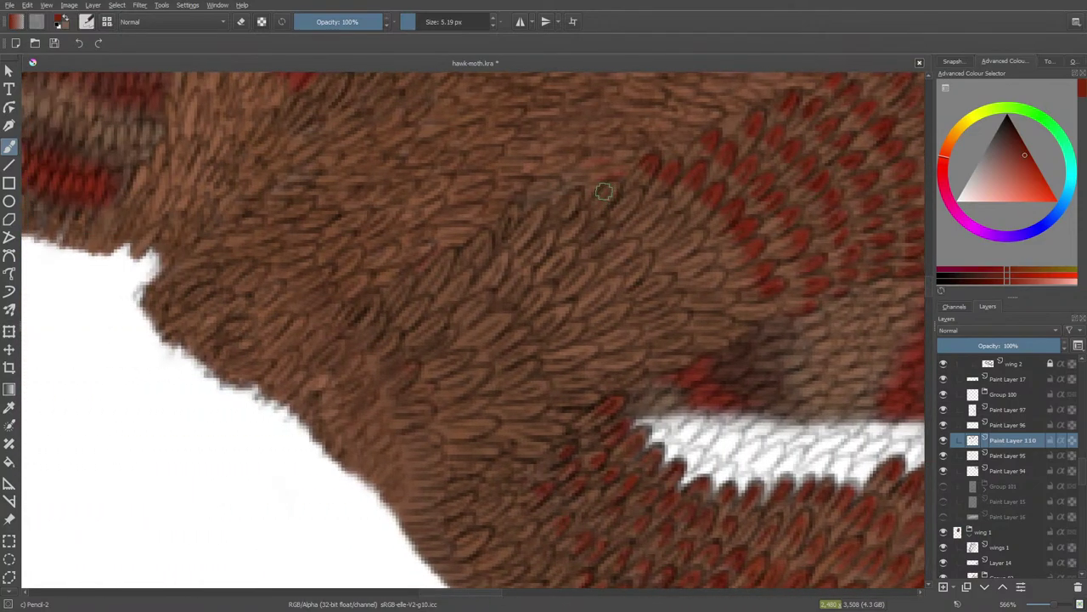
pyautogui.moveTo(603, 194)
pyautogui.mouseDown()
pyautogui.moveTo(638, 192)
pyautogui.moveTo(628, 201)
pyautogui.moveTo(662, 202)
pyautogui.mouseUp()
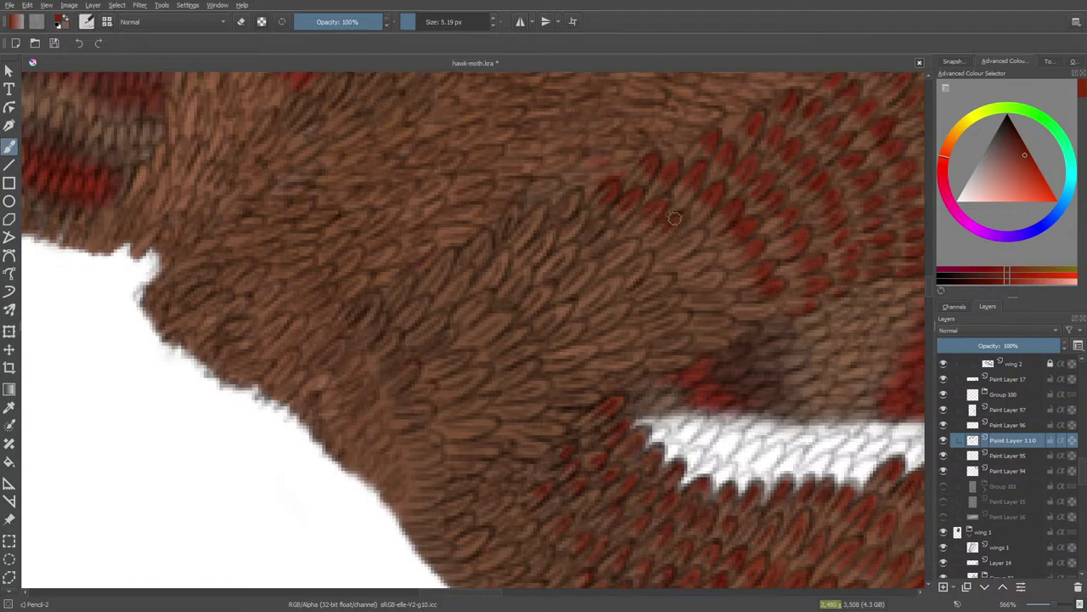
pyautogui.moveTo(702, 232)
pyautogui.mouseDown()
pyautogui.moveTo(678, 252)
pyautogui.moveTo(686, 242)
pyautogui.moveTo(674, 246)
pyautogui.moveTo(717, 273)
pyautogui.moveTo(709, 281)
pyautogui.moveTo(721, 278)
pyautogui.moveTo(698, 303)
pyautogui.moveTo(730, 297)
pyautogui.moveTo(714, 322)
pyautogui.mouseUp()
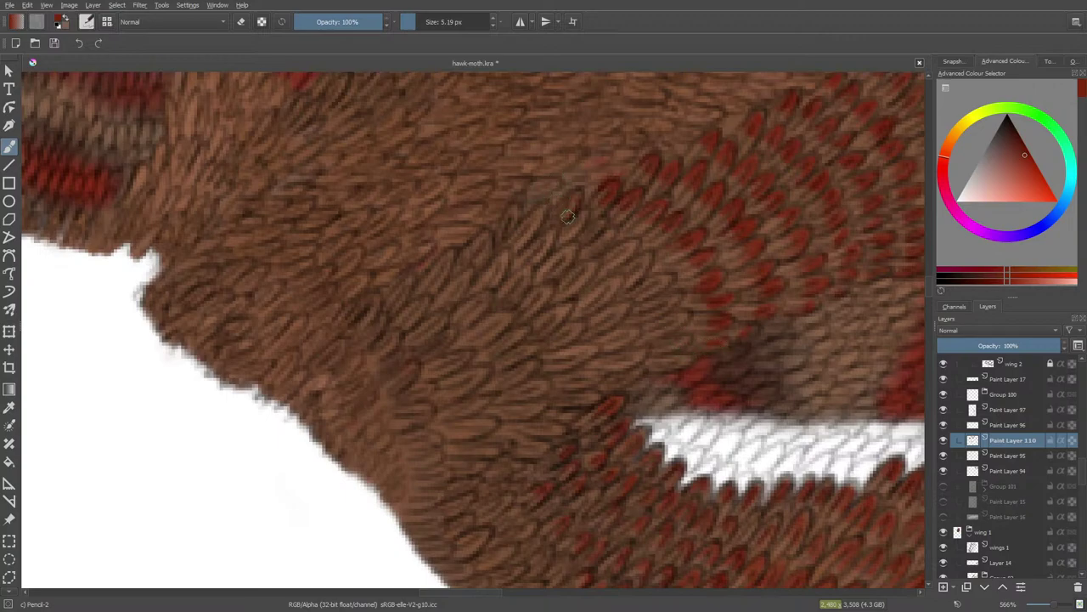
# - Add two more curved rows of dark red tips toward the wing's narrow end, using Pencil-2 and the soft eraser
pyautogui.moveTo(571, 212)
pyautogui.mouseDown()
pyautogui.moveTo(576, 198)
pyautogui.moveTo(570, 232)
pyautogui.mouseUp()
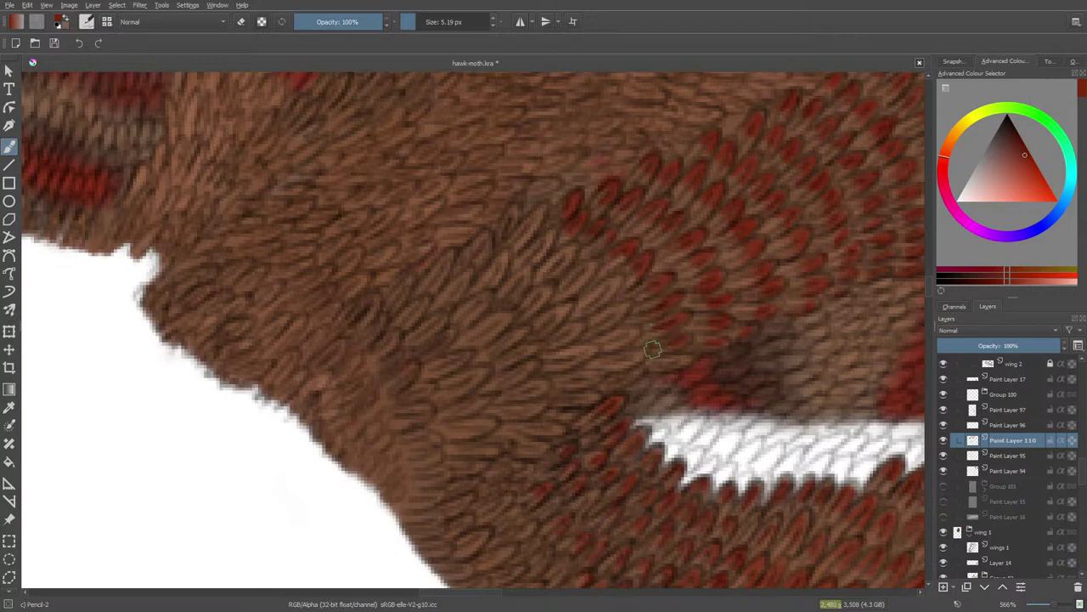
pyautogui.moveTo(529, 226); pyautogui.dragTo(547, 204)
pyautogui.press('e')
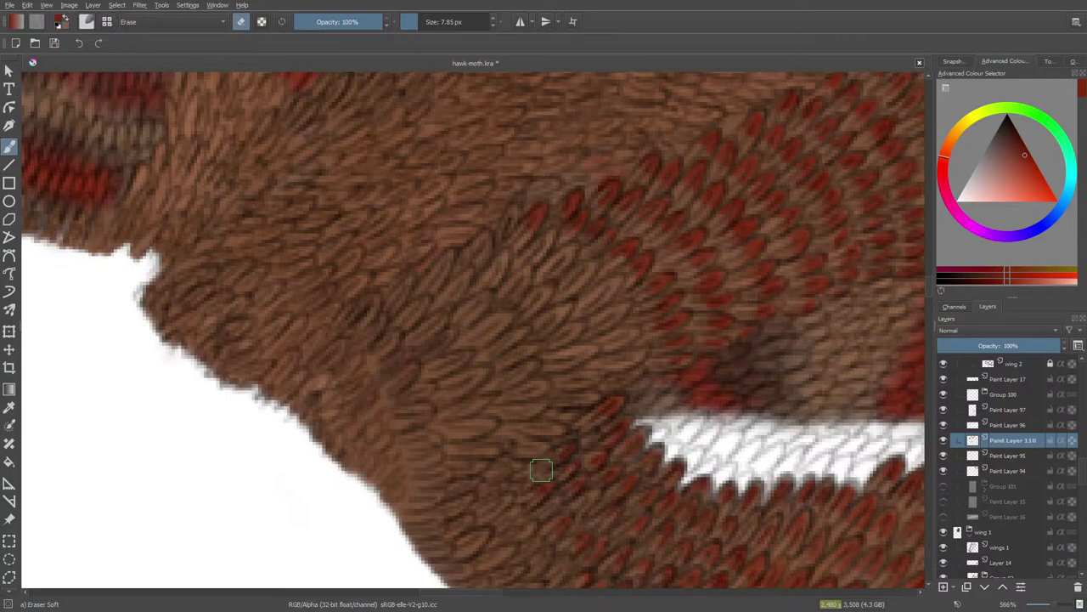
pyautogui.press('e')
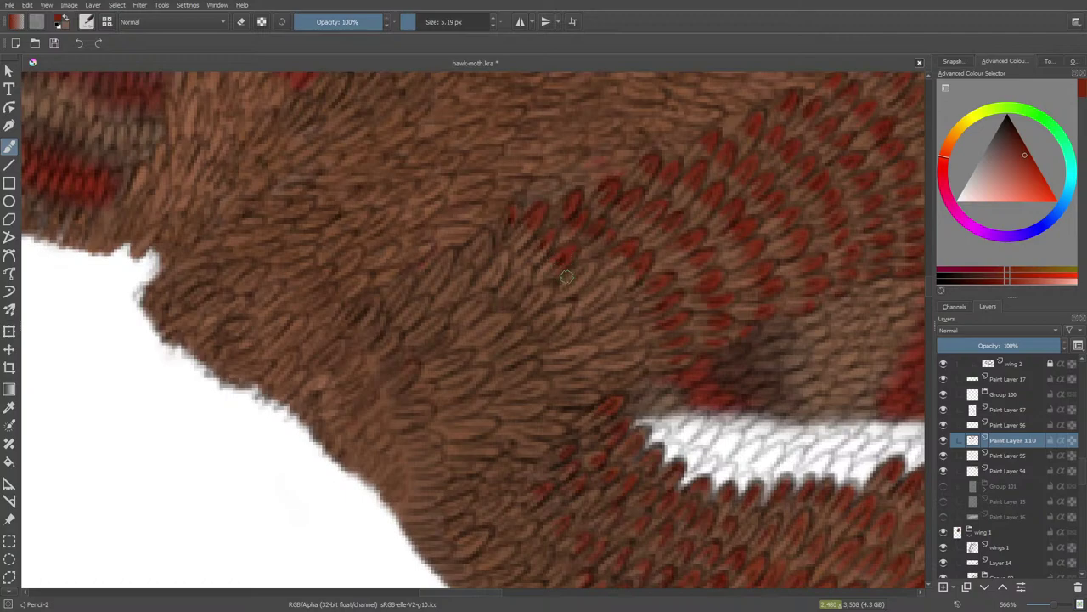
pyautogui.moveTo(597, 295)
pyautogui.mouseDown()
pyautogui.moveTo(615, 284)
pyautogui.moveTo(598, 297)
pyautogui.moveTo(609, 283)
pyautogui.moveTo(625, 309)
pyautogui.moveTo(634, 362)
pyautogui.mouseUp()
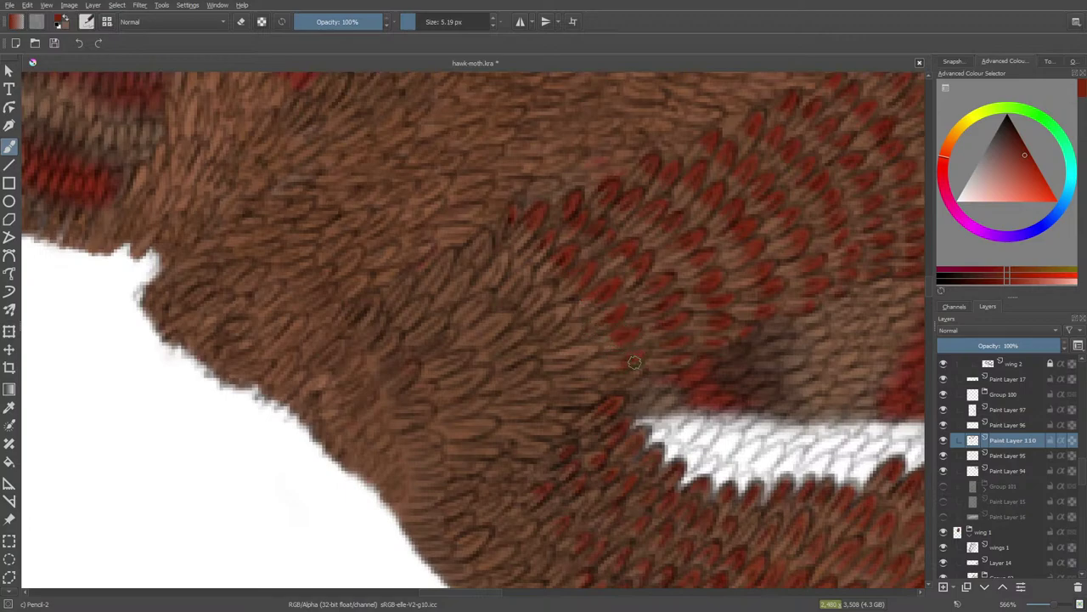
# - Continue with further rows of dark red tips, curving down to the red-tipped scales below the white patch's pointed end
pyautogui.moveTo(478, 254)
pyautogui.mouseDown()
pyautogui.moveTo(514, 292)
pyautogui.moveTo(513, 267)
pyautogui.moveTo(532, 302)
pyautogui.moveTo(546, 290)
pyautogui.moveTo(533, 307)
pyautogui.moveTo(530, 294)
pyautogui.moveTo(554, 312)
pyautogui.moveTo(570, 305)
pyautogui.moveTo(551, 316)
pyautogui.moveTo(592, 346)
pyautogui.mouseUp()
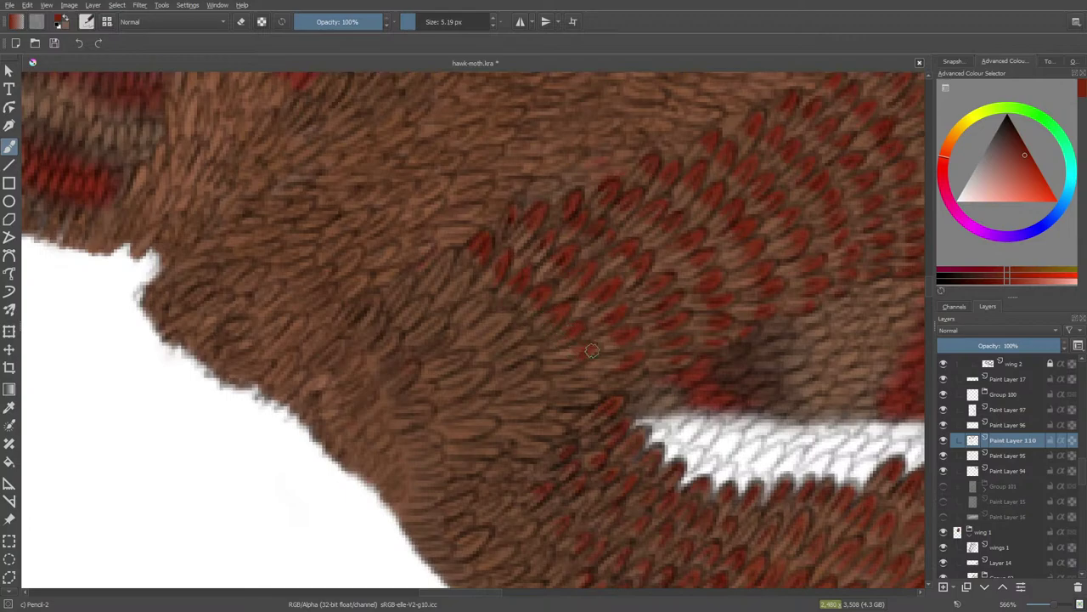
pyautogui.moveTo(576, 383)
pyautogui.mouseDown()
pyautogui.moveTo(590, 378)
pyautogui.moveTo(590, 395)
pyautogui.mouseUp()
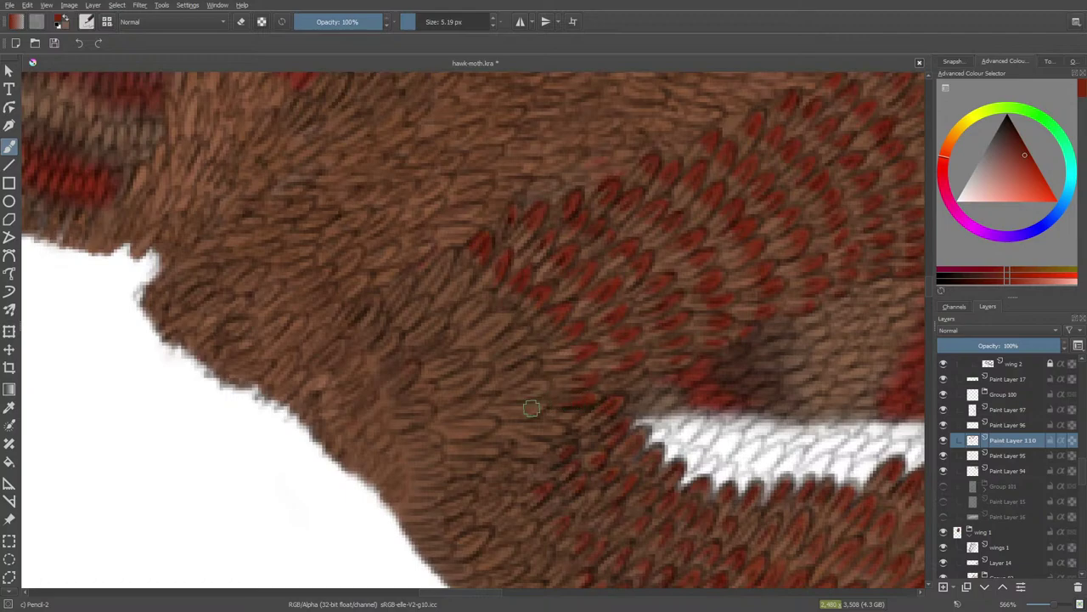
pyautogui.moveTo(437, 277)
pyautogui.mouseDown()
pyautogui.moveTo(467, 273)
pyautogui.moveTo(452, 288)
pyautogui.moveTo(464, 309)
pyautogui.moveTo(485, 296)
pyautogui.moveTo(472, 321)
pyautogui.moveTo(510, 318)
pyautogui.moveTo(475, 322)
pyautogui.moveTo(504, 343)
pyautogui.moveTo(521, 331)
pyautogui.moveTo(495, 350)
pyautogui.moveTo(525, 352)
pyautogui.moveTo(518, 368)
pyautogui.moveTo(534, 363)
pyautogui.moveTo(504, 384)
pyautogui.moveTo(545, 385)
pyautogui.moveTo(500, 405)
pyautogui.moveTo(539, 407)
pyautogui.moveTo(518, 419)
pyautogui.moveTo(531, 414)
pyautogui.moveTo(504, 402)
pyautogui.moveTo(552, 431)
pyautogui.moveTo(527, 430)
pyautogui.moveTo(517, 448)
pyautogui.moveTo(531, 452)
pyautogui.moveTo(473, 438)
pyautogui.moveTo(468, 446)
pyautogui.moveTo(496, 447)
pyautogui.moveTo(463, 450)
pyautogui.moveTo(464, 428)
pyautogui.moveTo(471, 408)
pyautogui.mouseUp()
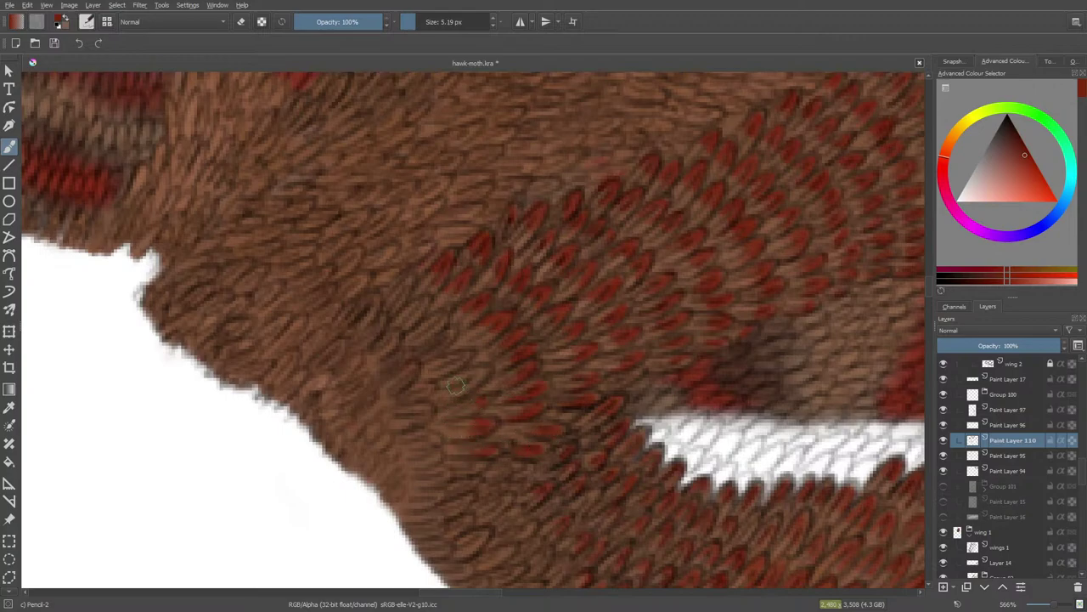
# - Fill the remaining brown scales with dark red tips down the wing's outer edge, checking them by toggling the wing 2 layer's visibility
pyautogui.moveTo(491, 365); pyautogui.dragTo(464, 384)
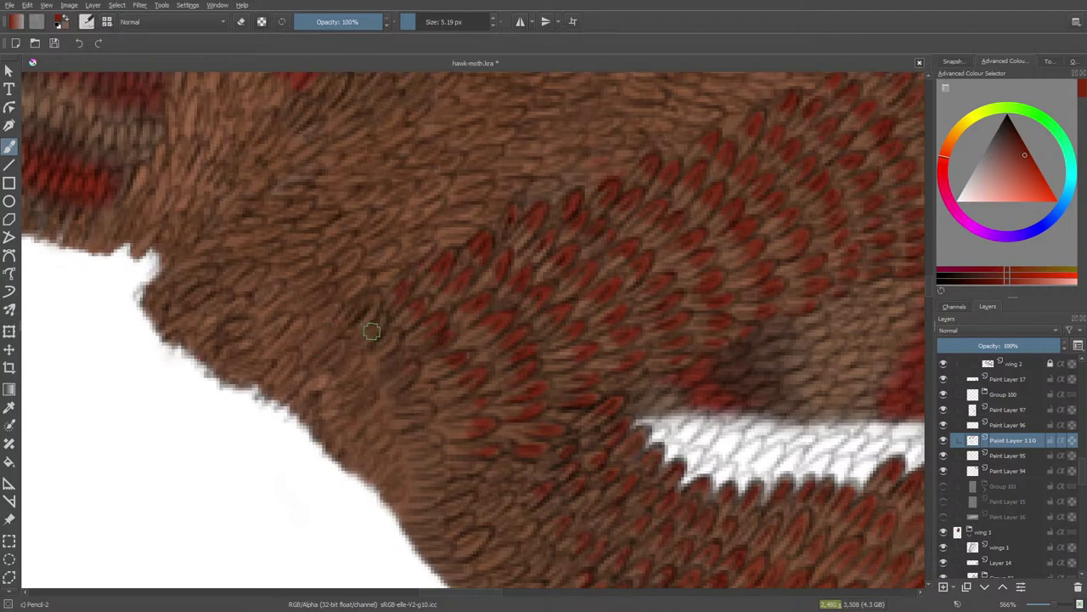
pyautogui.click(944, 364)
pyautogui.click(944, 364)
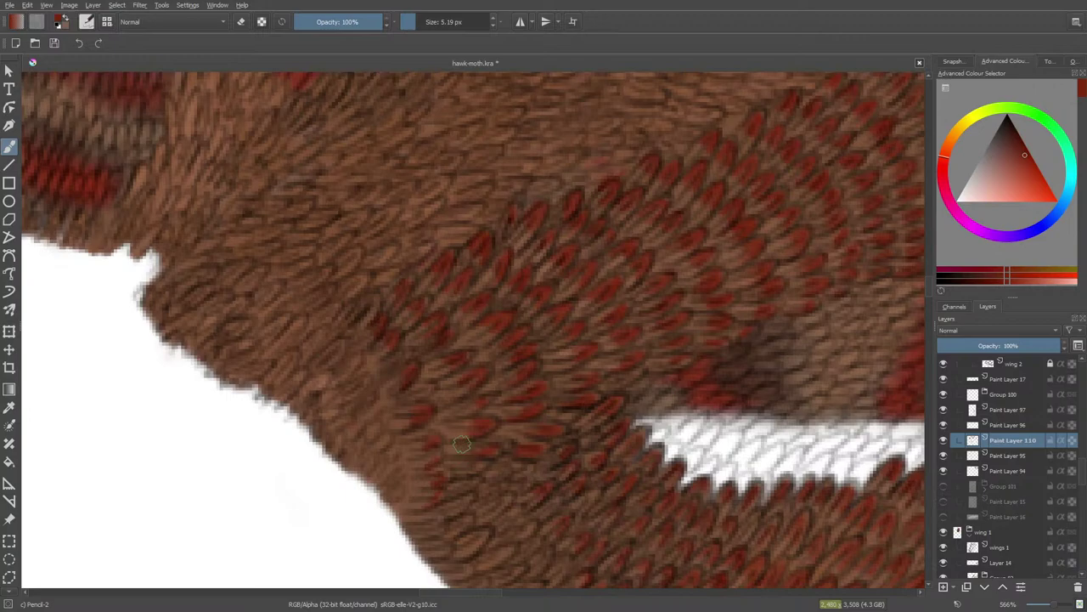
pyautogui.moveTo(928, 283)
pyautogui.mouseDown()
pyautogui.moveTo(930, 305)
pyautogui.moveTo(930, 295)
pyautogui.mouseUp()
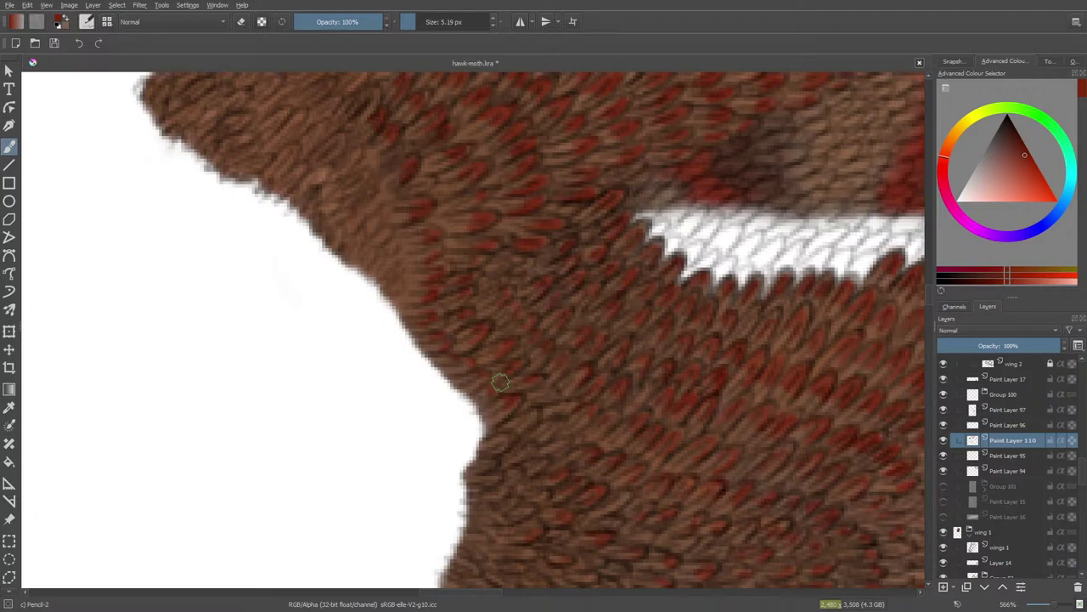
# - Doodle two round cartoon eyes with pupils on the blank area beside the wing, using the Ink-2 Fineliner preset
pyautogui.click(85, 24)
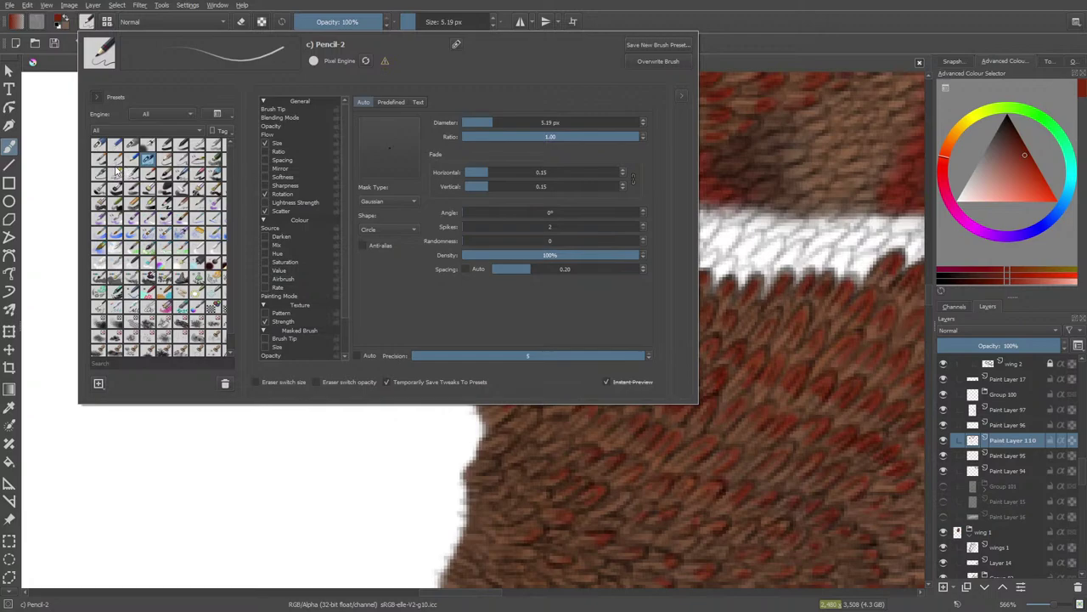
pyautogui.click(131, 174)
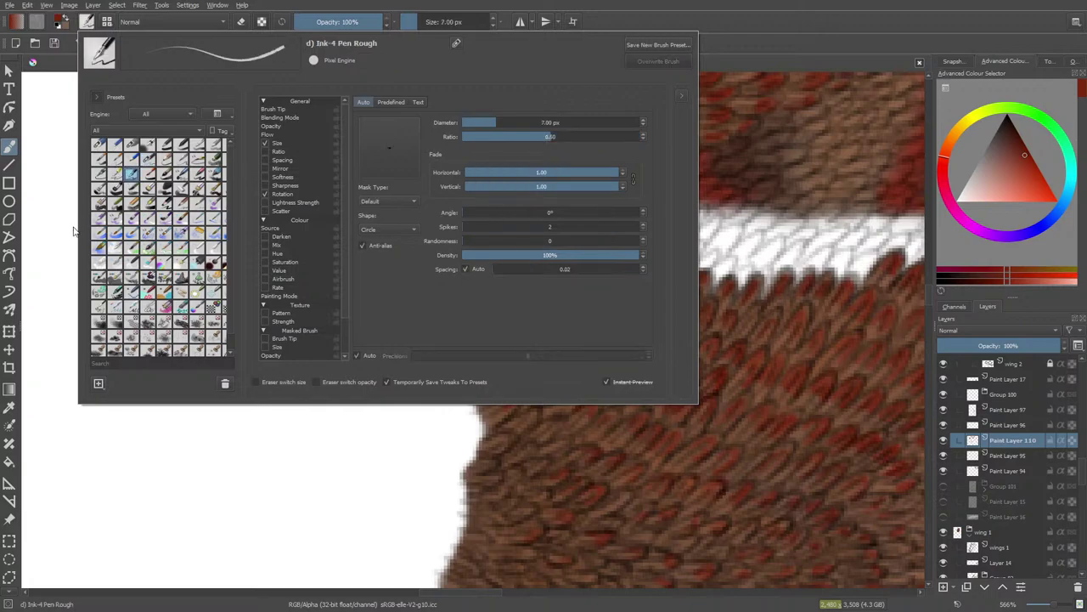
pyautogui.click(115, 176)
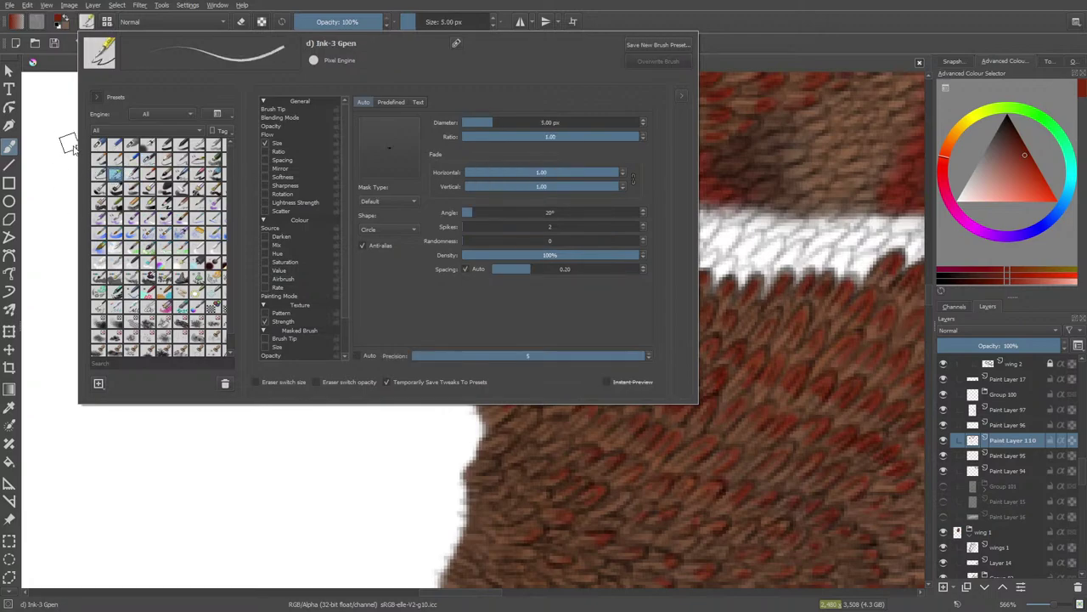
pyautogui.click(98, 177)
pyautogui.rightClick(64, 128)
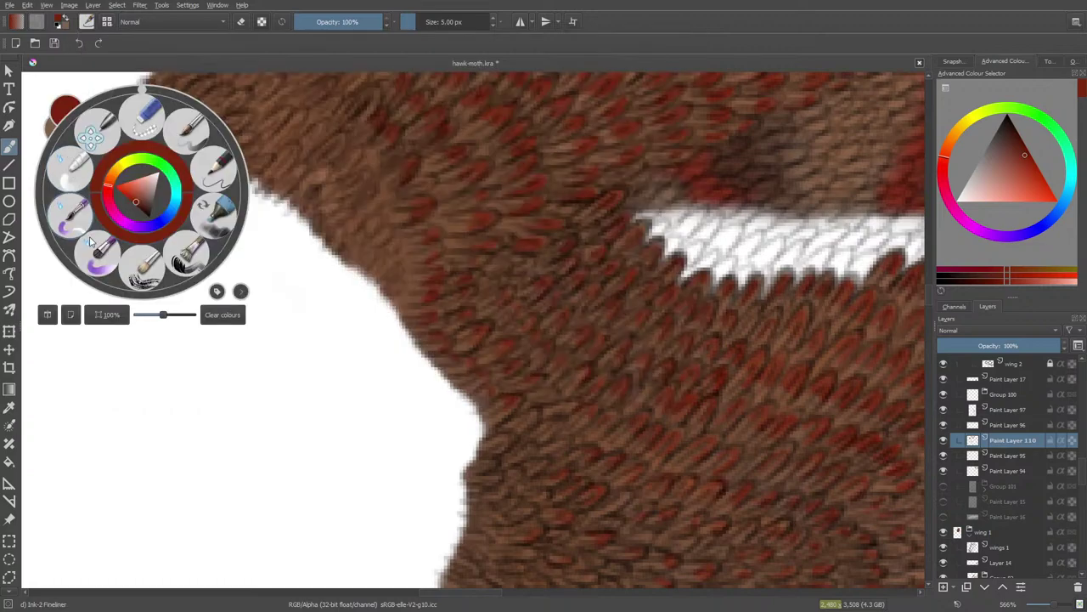
pyautogui.click(235, 422)
pyautogui.moveTo(270, 425)
pyautogui.mouseDown()
pyautogui.moveTo(236, 355)
pyautogui.moveTo(158, 431)
pyautogui.moveTo(235, 366)
pyautogui.mouseUp()
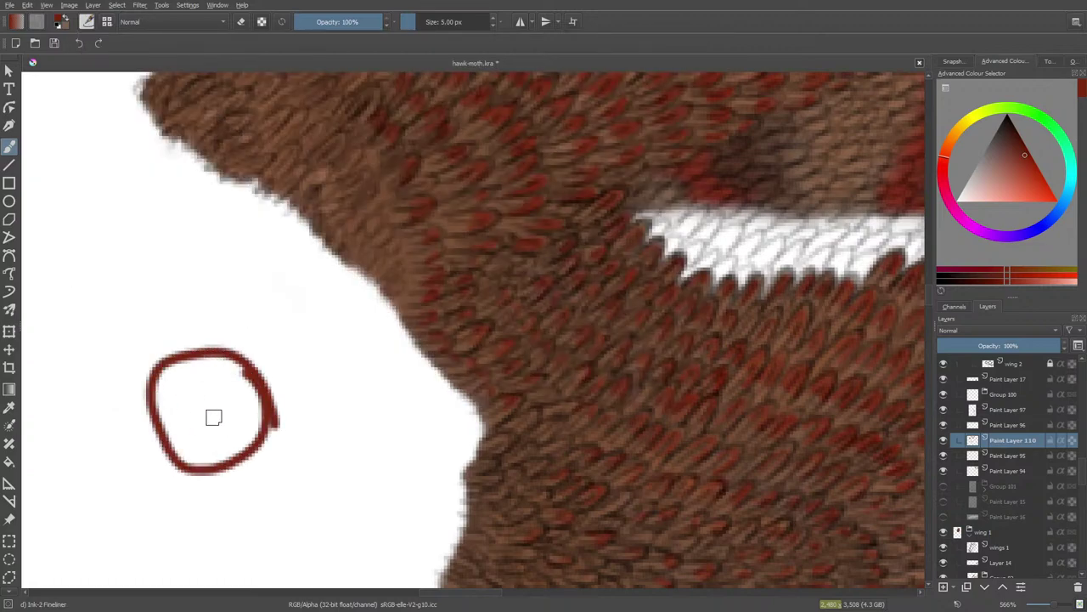
pyautogui.moveTo(214, 416); pyautogui.dragTo(202, 418)
pyautogui.moveTo(336, 373)
pyautogui.mouseDown()
pyautogui.moveTo(297, 389)
pyautogui.moveTo(336, 412)
pyautogui.mouseUp()
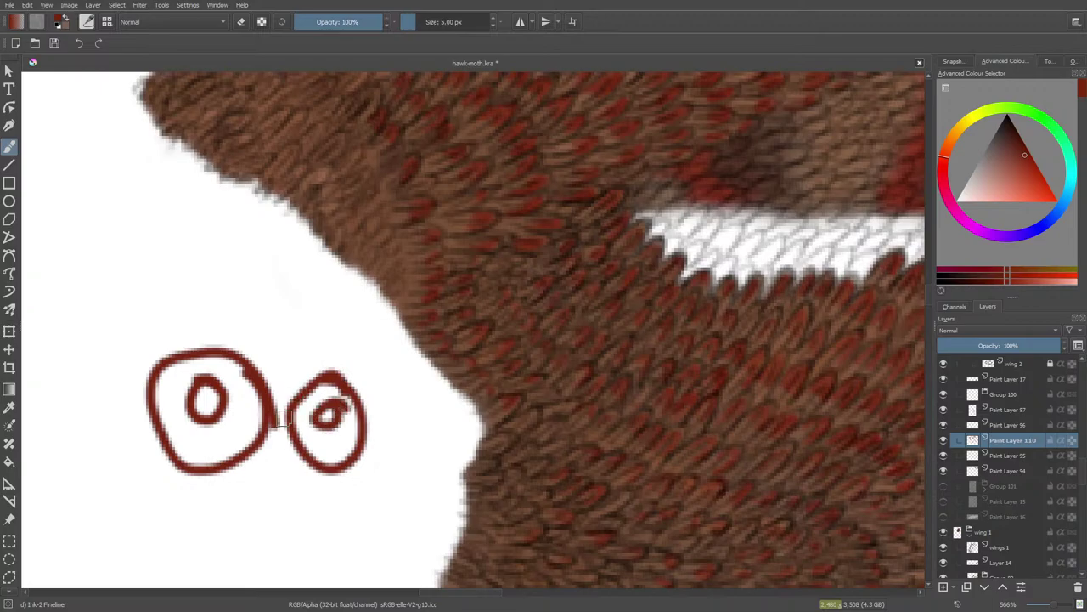
# - Draw an open grinning mouth with upper and lower teeth beneath the doodled eyes
pyautogui.scroll(-5, 927, 298)
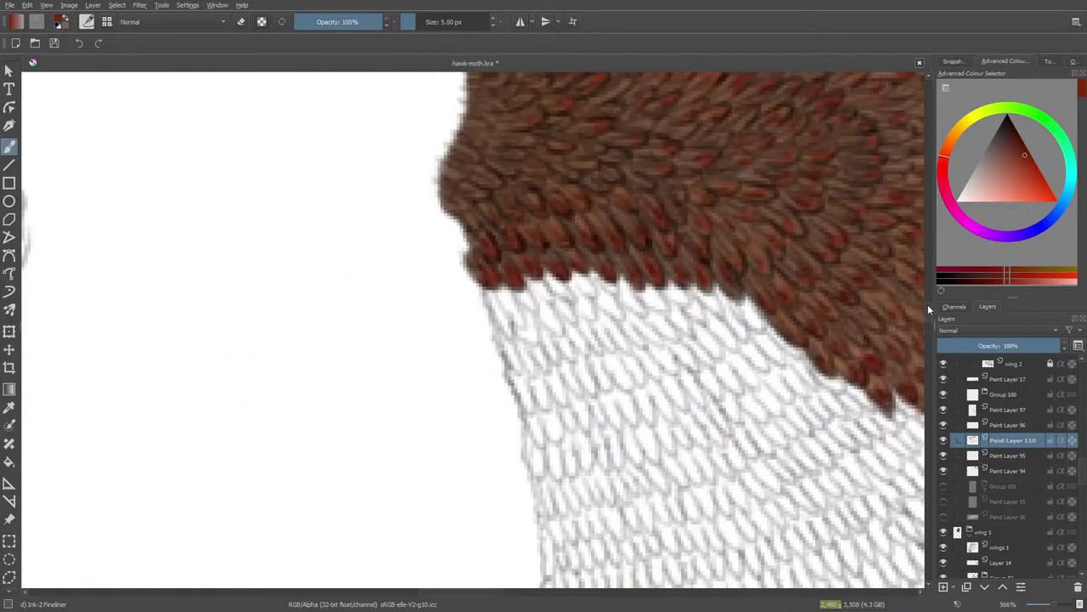
pyautogui.scroll(2, 927, 298)
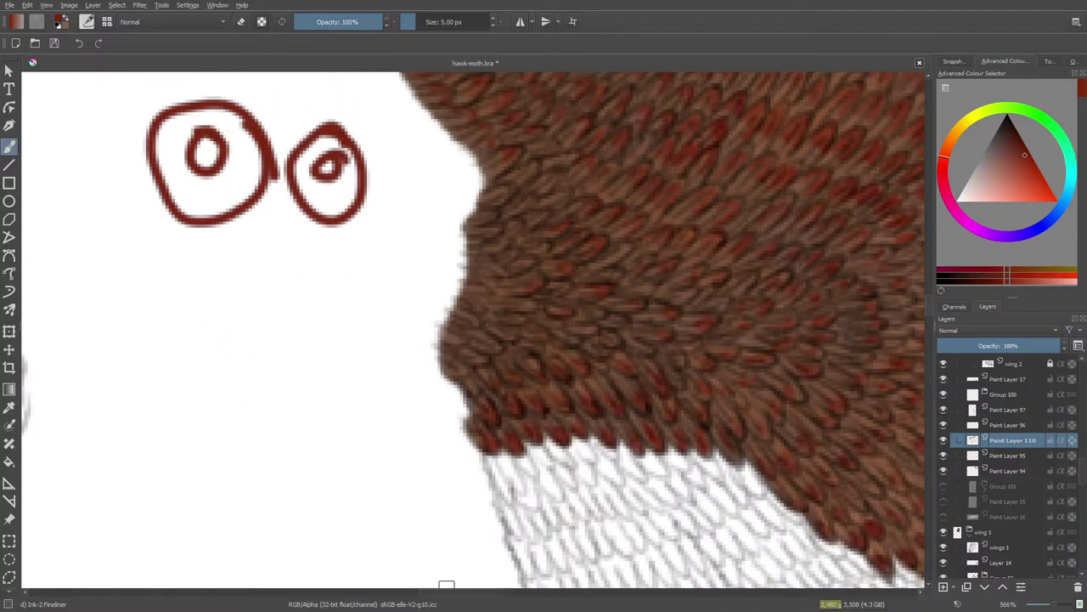
pyautogui.moveTo(446, 585); pyautogui.dragTo(417, 584)
pyautogui.scroll(-1, 930, 299)
pyautogui.press('e')
pyautogui.moveTo(398, 533)
pyautogui.mouseDown()
pyautogui.moveTo(433, 564)
pyautogui.moveTo(438, 528)
pyautogui.moveTo(466, 544)
pyautogui.mouseUp()
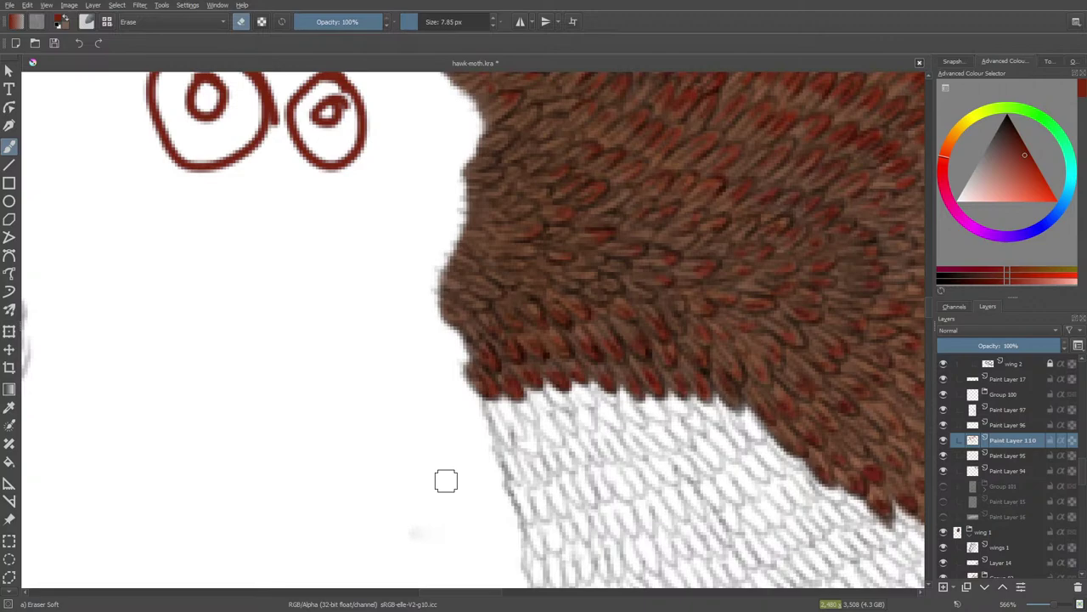
pyautogui.press('e')
pyautogui.moveTo(357, 195)
pyautogui.mouseDown()
pyautogui.moveTo(316, 240)
pyautogui.moveTo(202, 225)
pyautogui.moveTo(165, 206)
pyautogui.mouseUp()
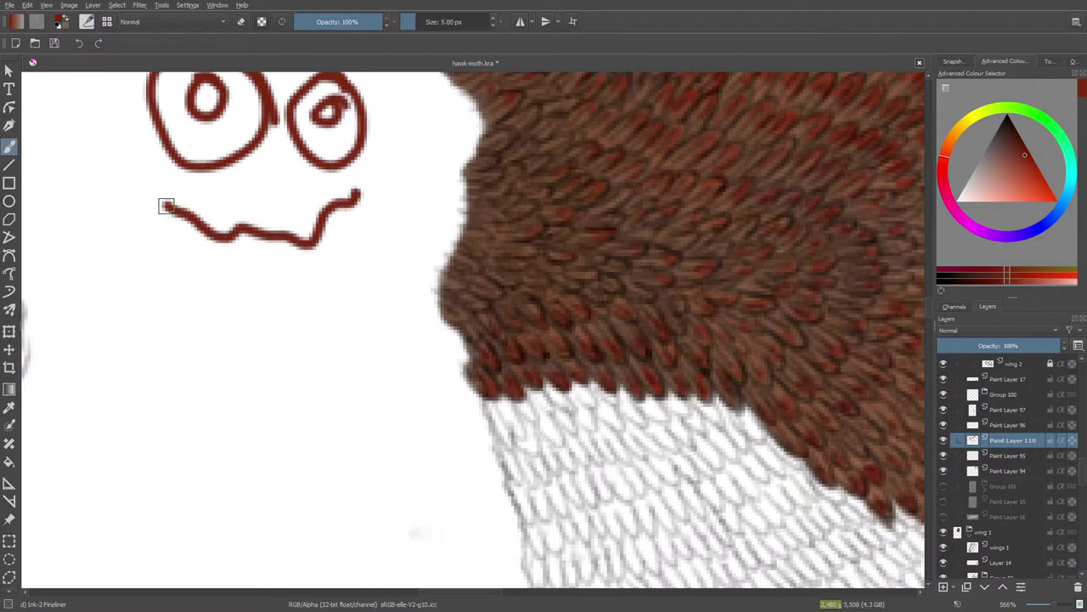
pyautogui.moveTo(357, 197)
pyautogui.mouseDown()
pyautogui.moveTo(355, 278)
pyautogui.moveTo(297, 351)
pyautogui.moveTo(218, 352)
pyautogui.moveTo(168, 220)
pyautogui.moveTo(179, 230)
pyautogui.moveTo(172, 269)
pyautogui.moveTo(173, 251)
pyautogui.moveTo(208, 237)
pyautogui.moveTo(206, 263)
pyautogui.moveTo(240, 275)
pyautogui.moveTo(240, 251)
pyautogui.moveTo(266, 270)
pyautogui.moveTo(284, 246)
pyautogui.moveTo(295, 274)
pyautogui.moveTo(305, 245)
pyautogui.moveTo(312, 261)
pyautogui.moveTo(327, 214)
pyautogui.mouseUp()
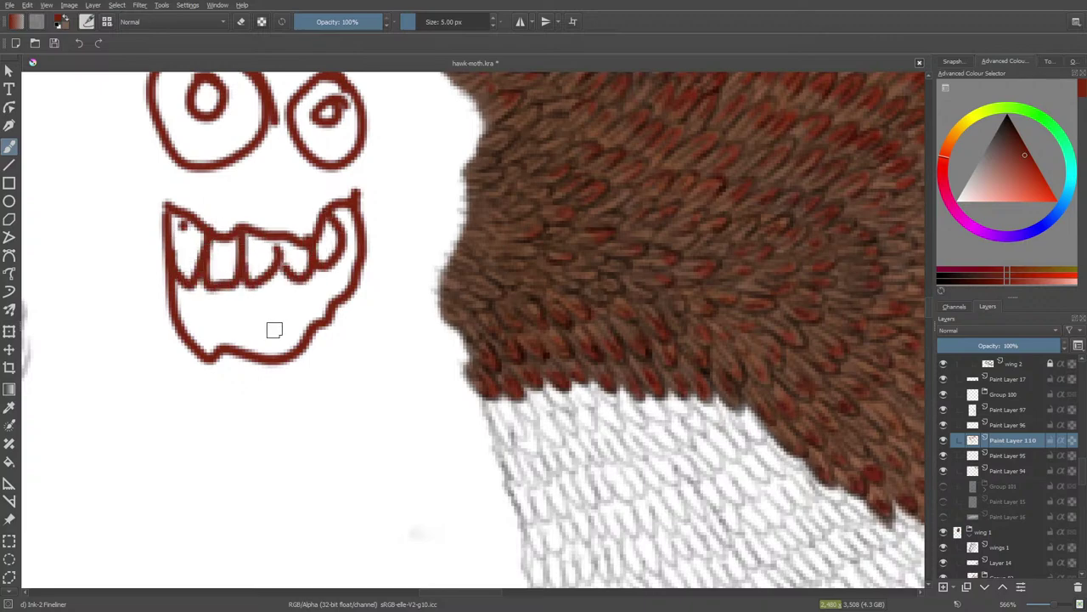
pyautogui.moveTo(335, 293)
pyautogui.mouseDown()
pyautogui.moveTo(308, 325)
pyautogui.moveTo(277, 308)
pyautogui.moveTo(271, 350)
pyautogui.moveTo(240, 349)
pyautogui.moveTo(201, 335)
pyautogui.mouseUp()
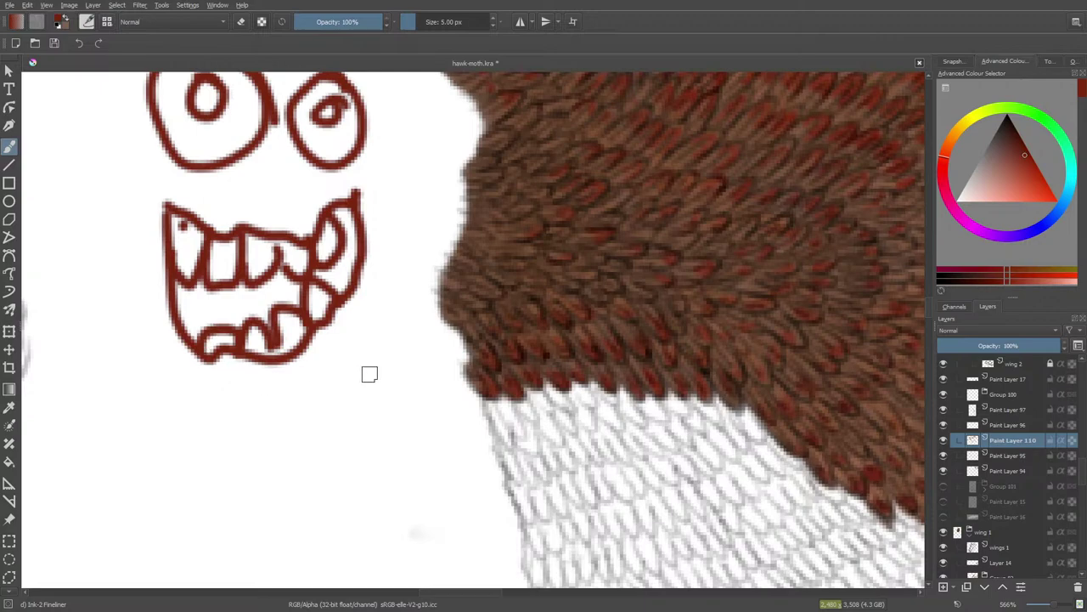
# - Add a blocky body below the mouth with a rectangular panel, a hanging arm, small stacked shapes and a jagged end
pyautogui.moveTo(391, 364)
pyautogui.mouseDown()
pyautogui.moveTo(296, 364)
pyautogui.moveTo(266, 424)
pyautogui.moveTo(399, 432)
pyautogui.moveTo(94, 447)
pyautogui.moveTo(226, 368)
pyautogui.moveTo(282, 367)
pyautogui.mouseUp()
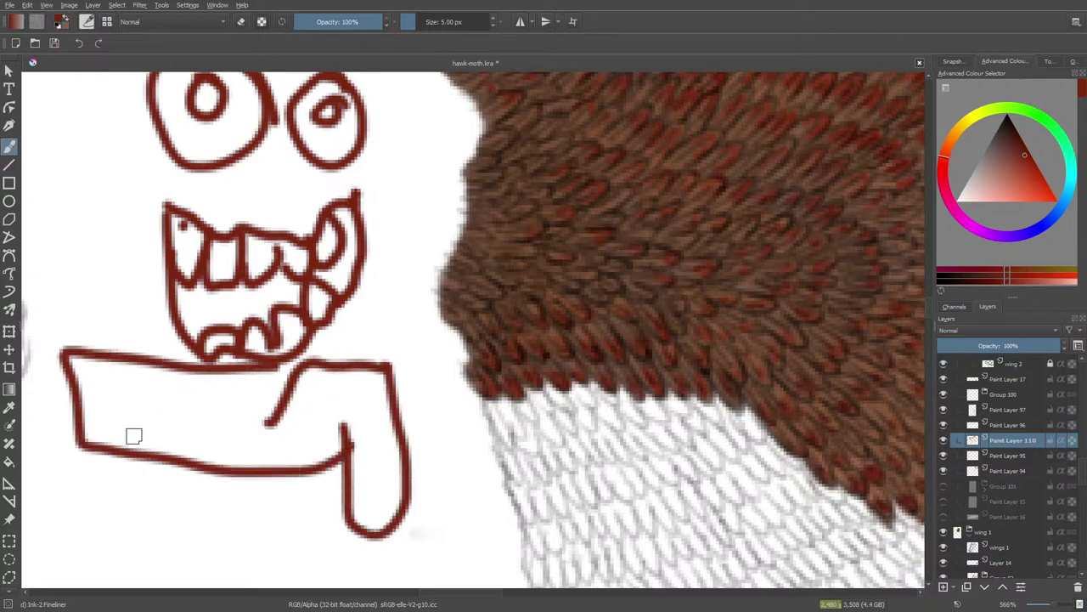
pyautogui.moveTo(119, 447)
pyautogui.mouseDown()
pyautogui.moveTo(171, 392)
pyautogui.moveTo(248, 447)
pyautogui.moveTo(203, 497)
pyautogui.moveTo(237, 505)
pyautogui.moveTo(242, 480)
pyautogui.mouseUp()
pyautogui.moveTo(272, 535)
pyautogui.mouseDown()
pyautogui.moveTo(235, 534)
pyautogui.moveTo(265, 525)
pyautogui.mouseUp()
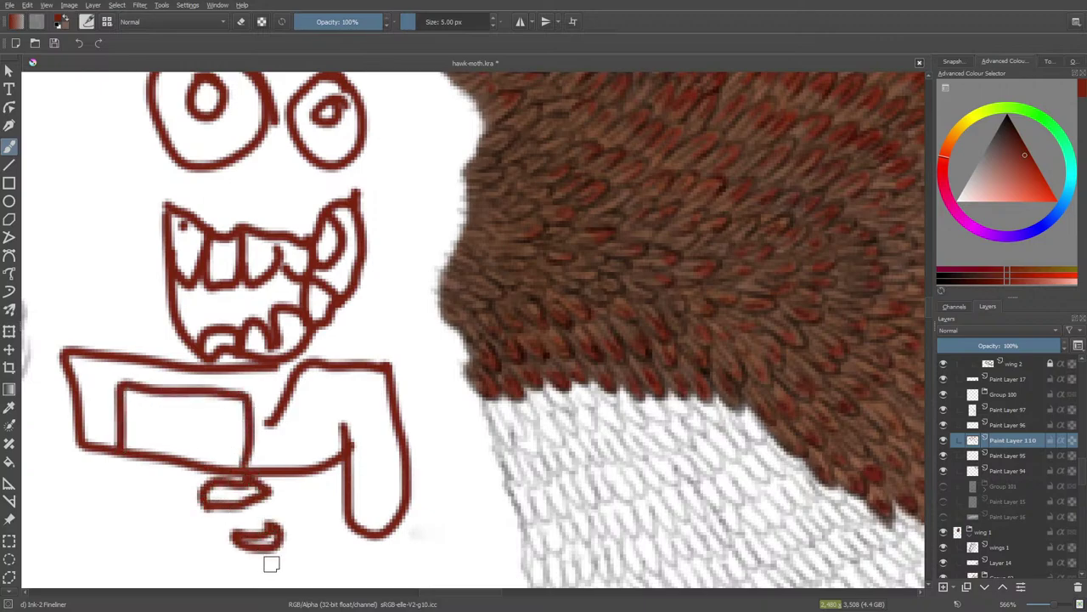
pyautogui.moveTo(271, 564); pyautogui.dragTo(247, 580)
pyautogui.moveTo(61, 352)
pyautogui.mouseDown()
pyautogui.moveTo(28, 374)
pyautogui.moveTo(39, 422)
pyautogui.moveTo(80, 443)
pyautogui.mouseUp()
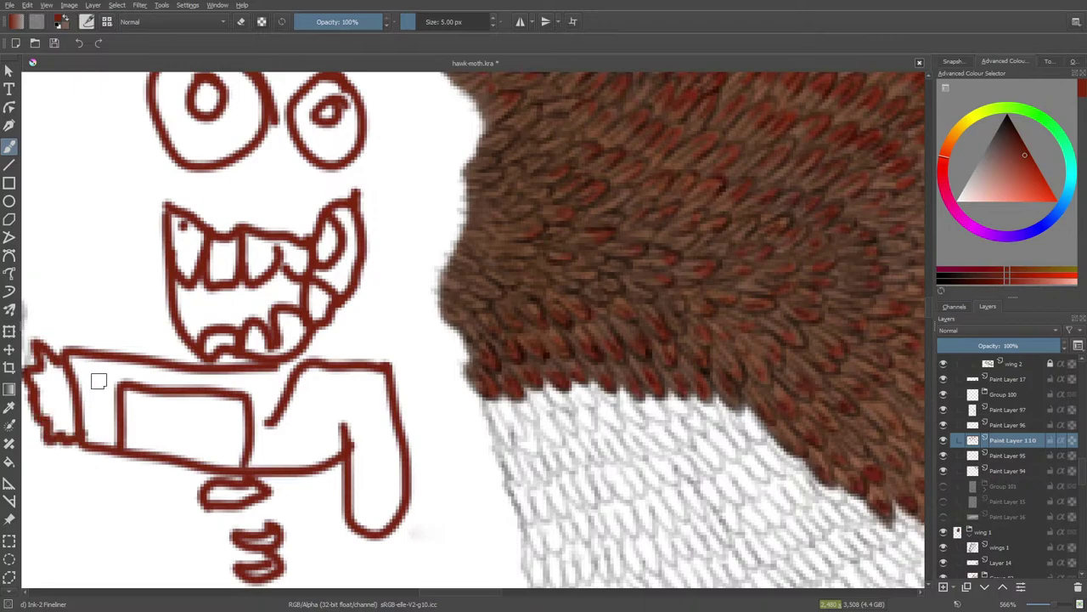
# - Draw rectangular glasses over the doodle's eyes and a large rounded nose between them
pyautogui.moveTo(228, 152)
pyautogui.mouseDown()
pyautogui.moveTo(298, 206)
pyautogui.moveTo(266, 114)
pyautogui.moveTo(192, 114)
pyautogui.mouseUp()
pyautogui.moveTo(304, 109)
pyautogui.mouseDown()
pyautogui.moveTo(250, 99)
pyautogui.moveTo(129, 143)
pyautogui.moveTo(192, 75)
pyautogui.moveTo(254, 89)
pyautogui.mouseUp()
pyautogui.moveTo(302, 120)
pyautogui.mouseDown()
pyautogui.moveTo(320, 92)
pyautogui.moveTo(295, 146)
pyautogui.moveTo(381, 162)
pyautogui.moveTo(363, 88)
pyautogui.moveTo(278, 95)
pyautogui.mouseUp()
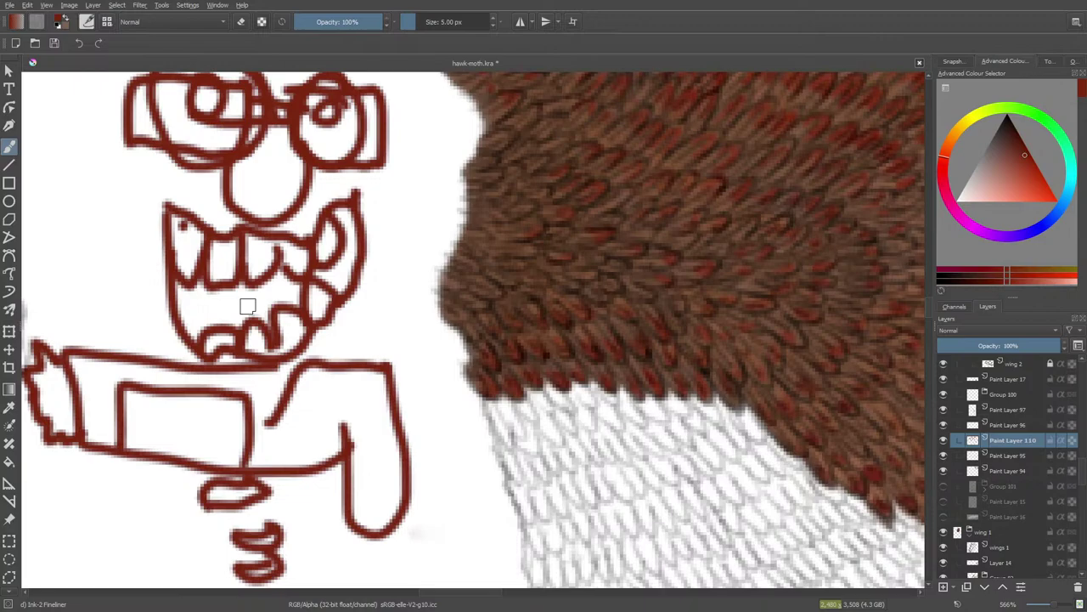
# - Erase the whole doodle from the blank area, switching from the soft eraser to the Eraser Circle preset
pyautogui.press('e')
pyautogui.moveTo(53, 386)
pyautogui.mouseDown()
pyautogui.moveTo(49, 365)
pyautogui.moveTo(33, 399)
pyautogui.moveTo(41, 422)
pyautogui.moveTo(32, 384)
pyautogui.moveTo(80, 432)
pyautogui.moveTo(121, 343)
pyautogui.mouseUp()
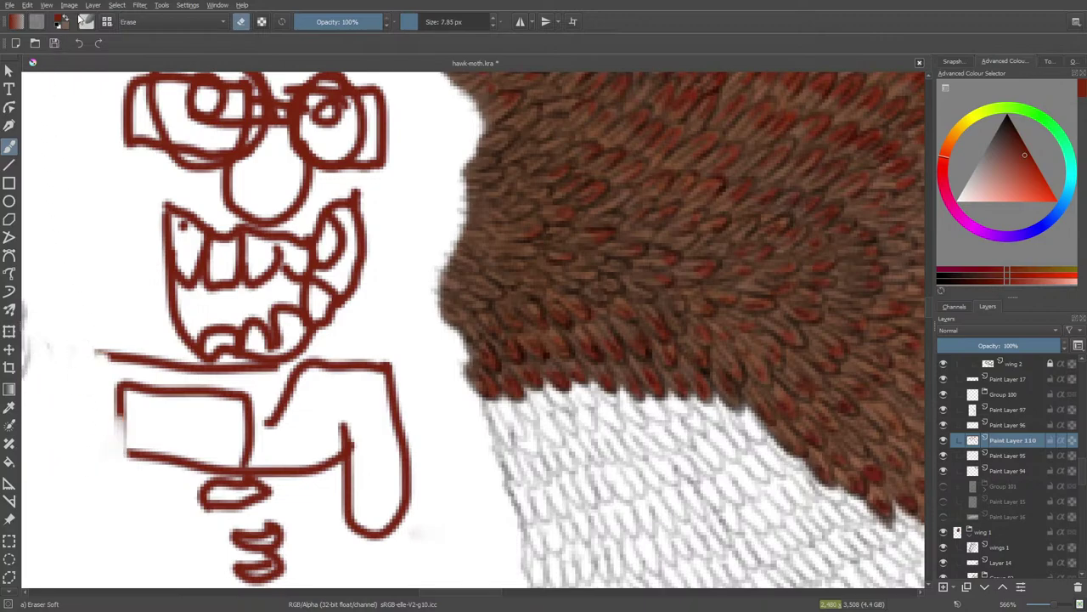
pyautogui.click(85, 22)
pyautogui.click(97, 148)
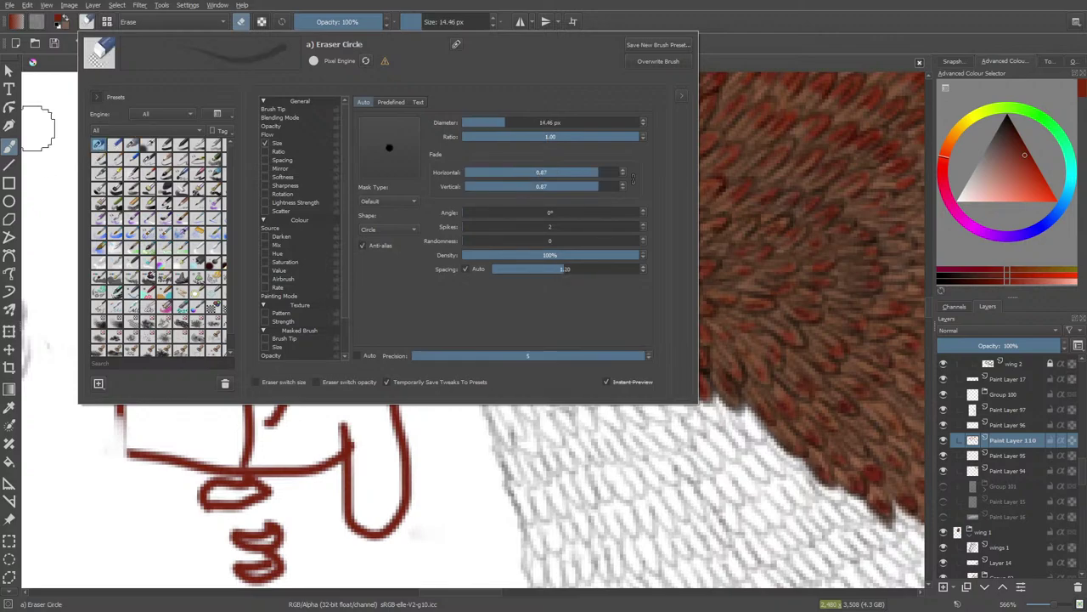
pyautogui.click(40, 150)
pyautogui.moveTo(130, 400)
pyautogui.mouseDown()
pyautogui.moveTo(179, 374)
pyautogui.moveTo(219, 419)
pyautogui.moveTo(234, 466)
pyautogui.moveTo(225, 445)
pyautogui.moveTo(212, 507)
pyautogui.moveTo(232, 533)
pyautogui.moveTo(235, 498)
pyautogui.moveTo(283, 491)
pyautogui.moveTo(379, 539)
pyautogui.moveTo(382, 521)
pyautogui.moveTo(417, 490)
pyautogui.moveTo(404, 433)
pyautogui.moveTo(331, 340)
pyautogui.moveTo(168, 208)
pyautogui.moveTo(114, 88)
pyautogui.moveTo(146, 169)
pyautogui.moveTo(156, 144)
pyautogui.moveTo(223, 170)
pyautogui.moveTo(293, 224)
pyautogui.moveTo(355, 298)
pyautogui.moveTo(360, 119)
pyautogui.moveTo(383, 109)
pyautogui.moveTo(351, 207)
pyautogui.mouseUp()
pyautogui.moveTo(929, 302); pyautogui.dragTo(929, 294)
pyautogui.moveTo(311, 317)
pyautogui.mouseDown()
pyautogui.moveTo(277, 233)
pyautogui.moveTo(281, 209)
pyautogui.moveTo(202, 197)
pyautogui.moveTo(162, 175)
pyautogui.moveTo(141, 187)
pyautogui.moveTo(173, 282)
pyautogui.mouseUp()
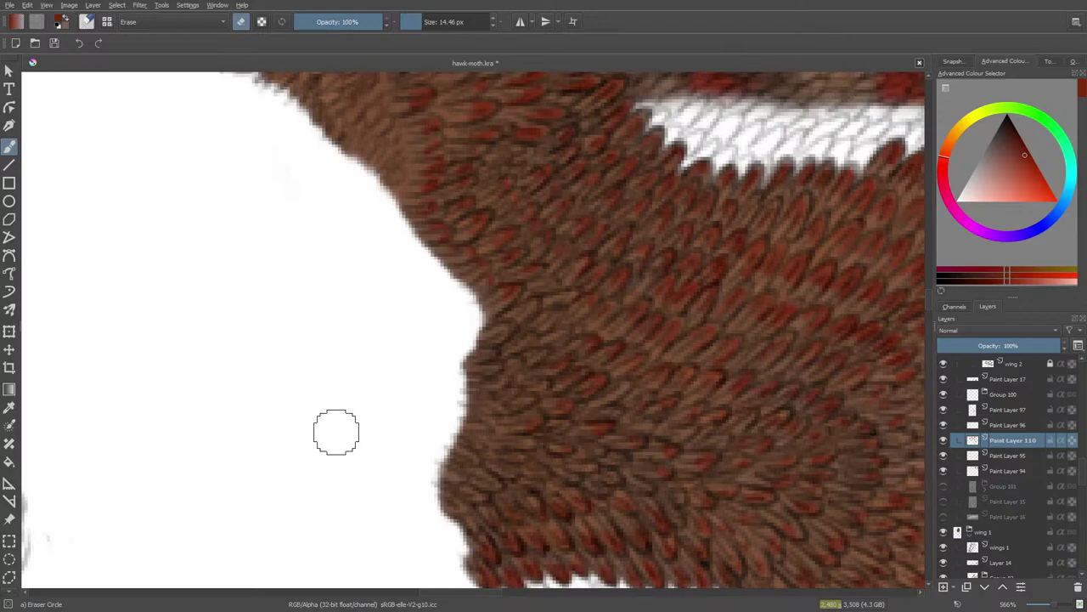
# - Examine the whole illustration and compare the red-tipped scales of the lower wing's veins with the upper wing's banding
pyautogui.scroll(-8, 335, 432)
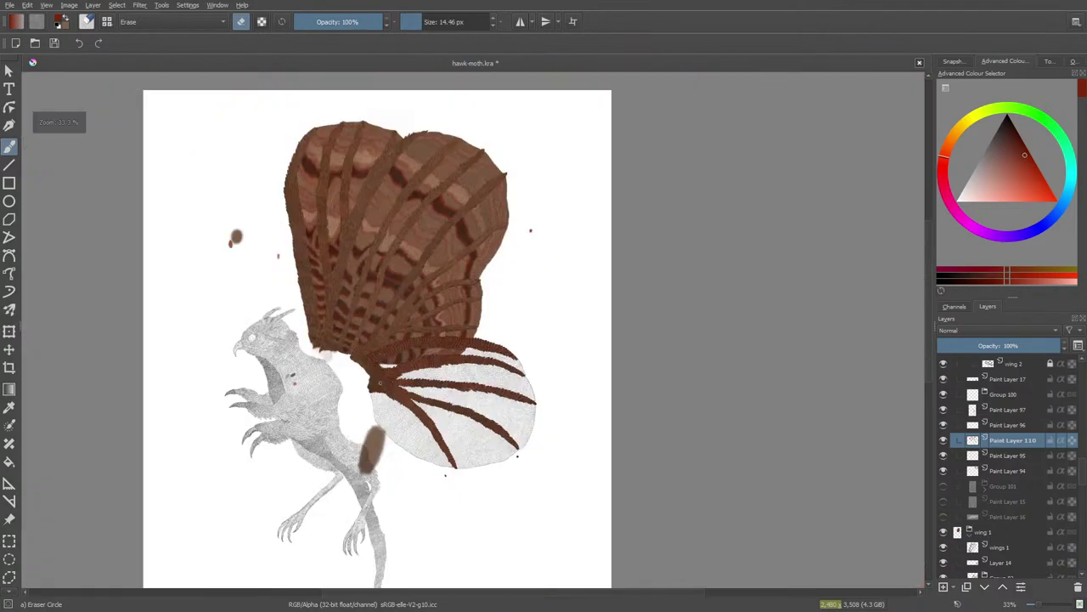
pyautogui.scroll(4, 495, 412)
pyautogui.scroll(-4, 177, 290)
pyautogui.scroll(2, 144, 223)
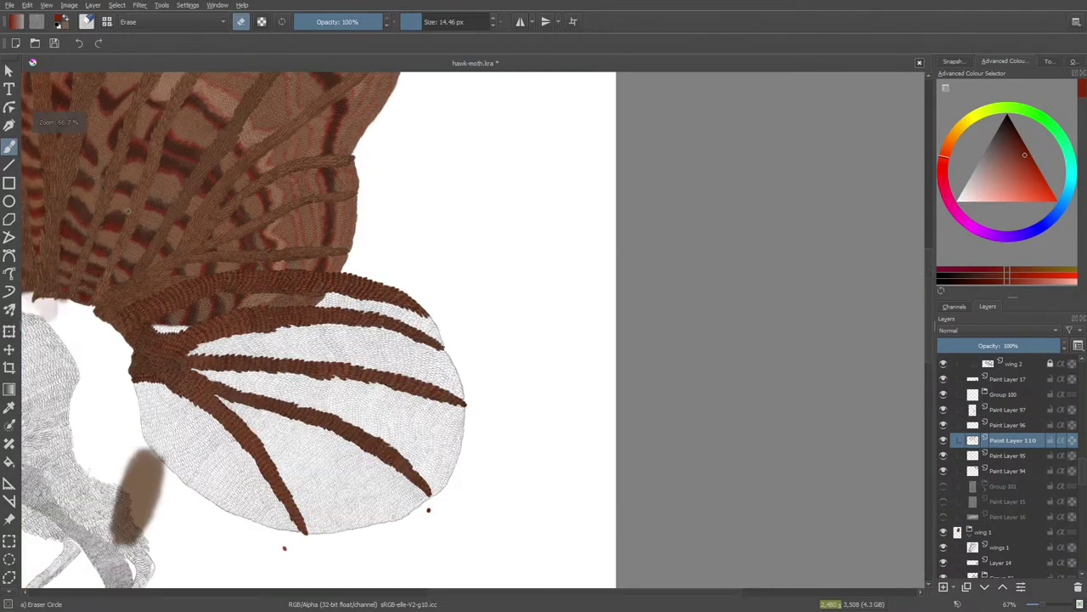
pyautogui.scroll(2, 284, 548)
pyautogui.scroll(-5, 289, 549)
pyautogui.scroll(3, 291, 550)
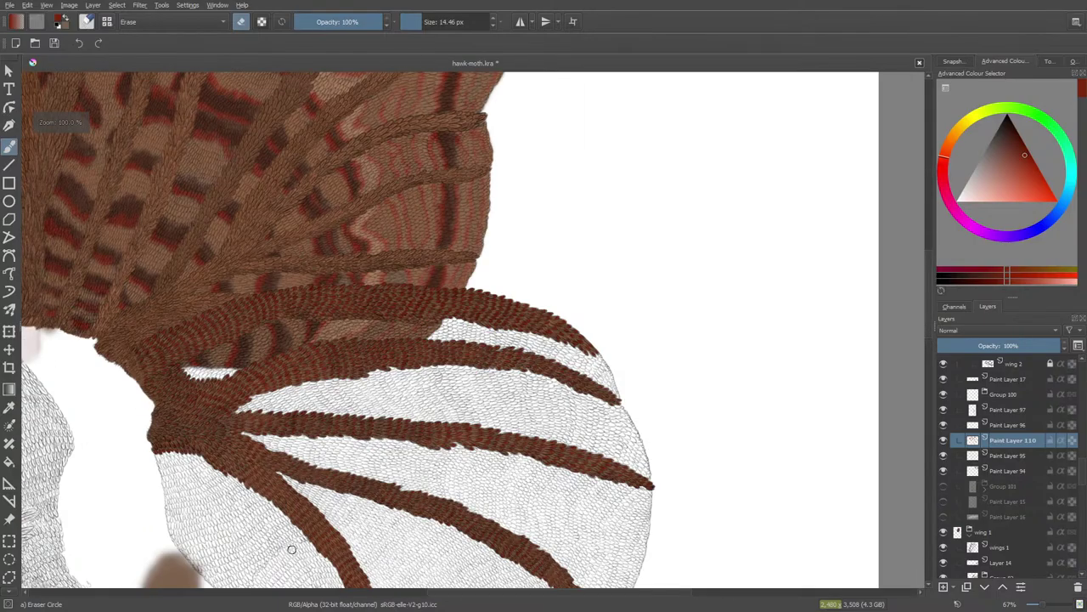
pyautogui.scroll(-4, 289, 548)
pyautogui.scroll(5, 287, 542)
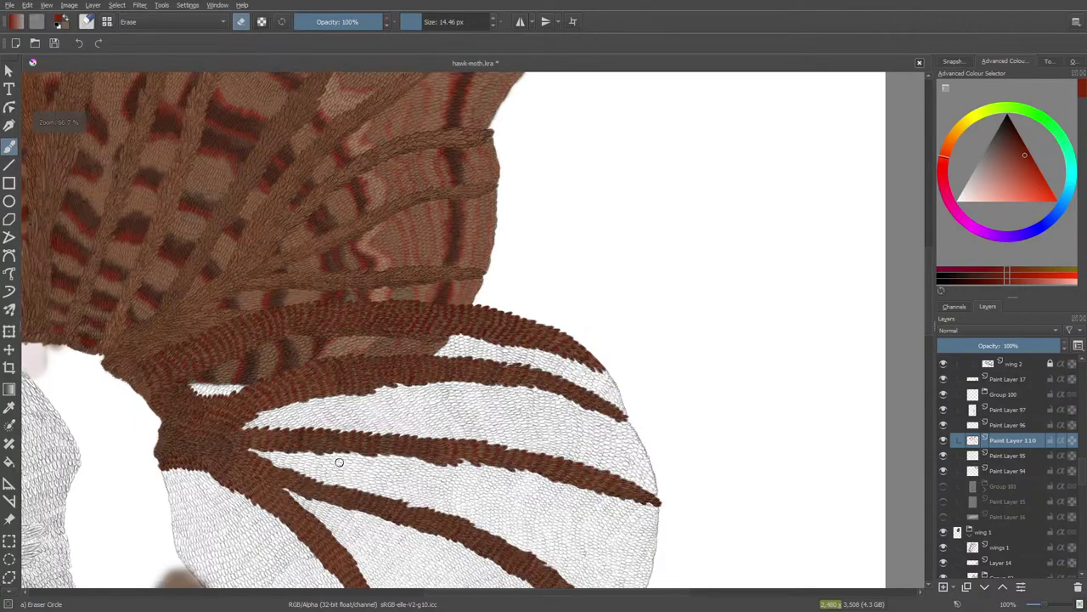
pyautogui.scroll(-1, 348, 484)
pyautogui.scroll(2, 360, 509)
pyautogui.scroll(-1, 289, 442)
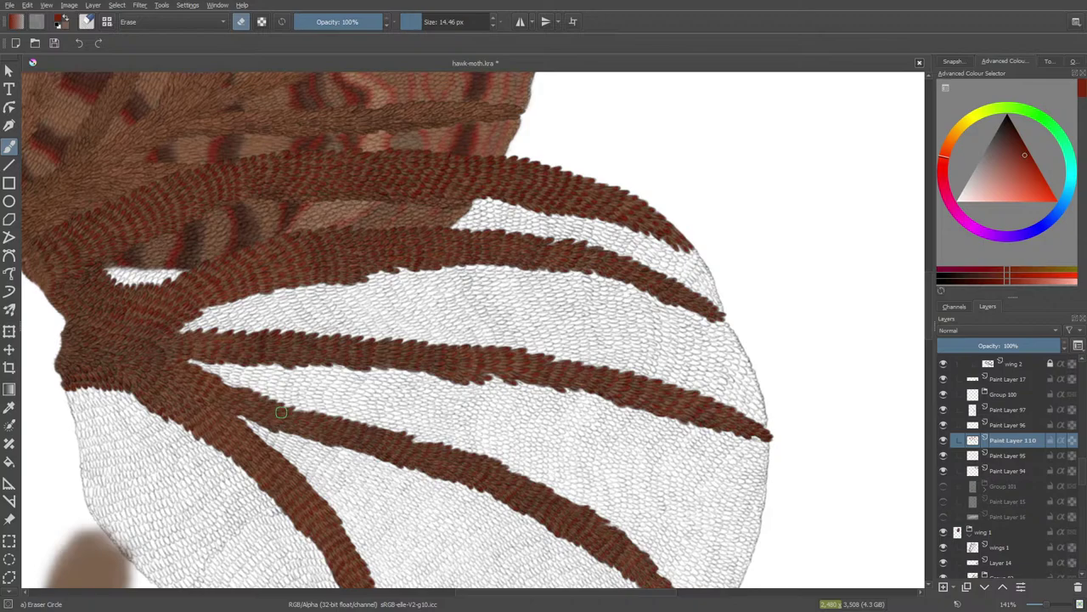
# - Compare the finished red-tipped feathers at the page's lower edge with the scale texture on the lower wing's veins
pyautogui.scroll(-8, 282, 412)
pyautogui.scroll(3, 249, 504)
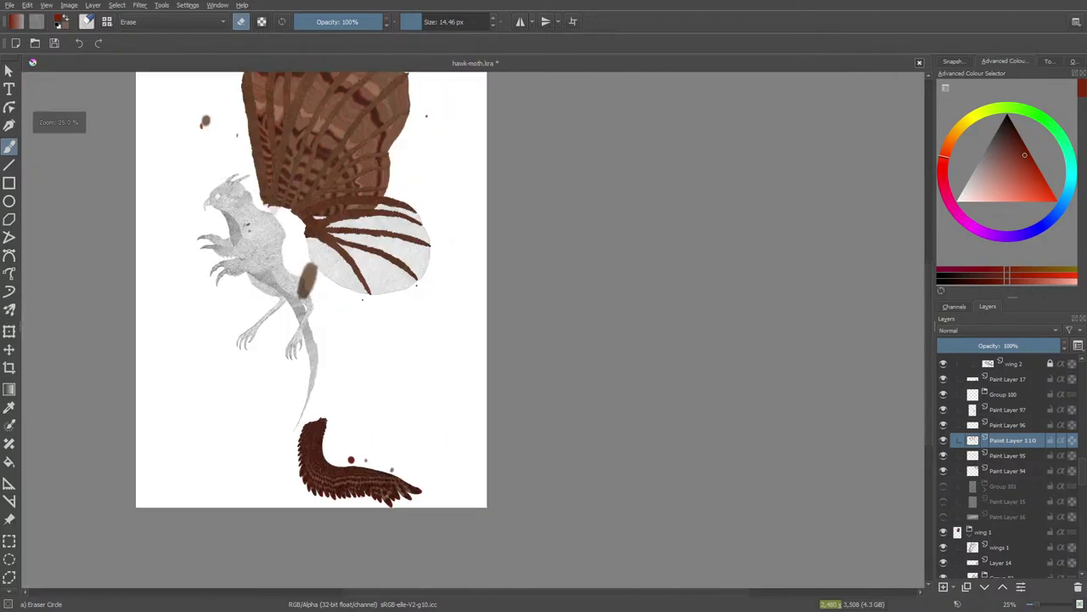
pyautogui.scroll(8, 204, 506)
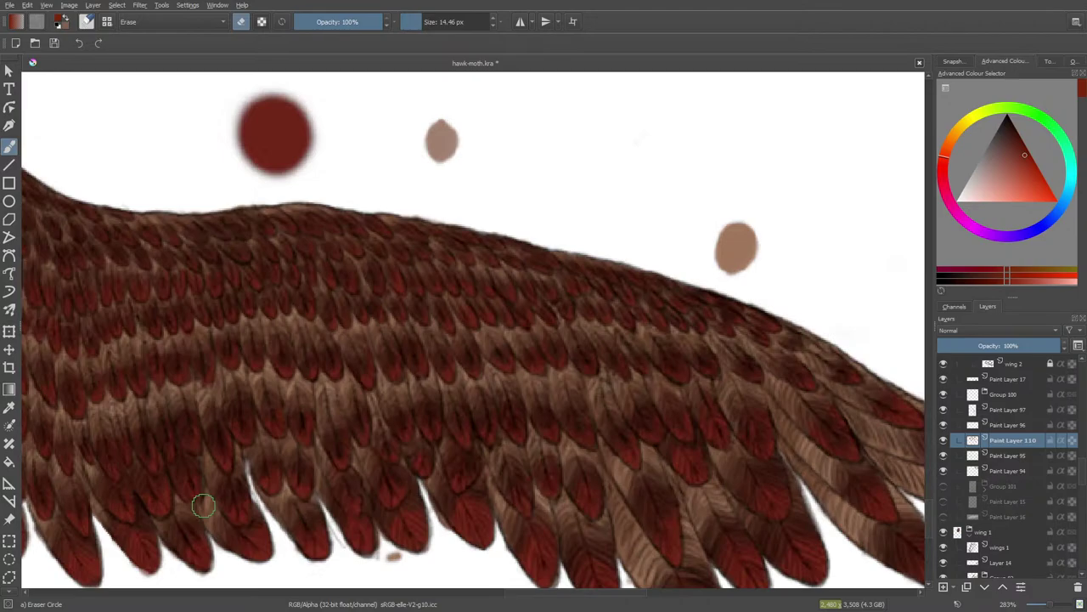
pyautogui.scroll(-8, 204, 507)
pyautogui.scroll(7, 238, 564)
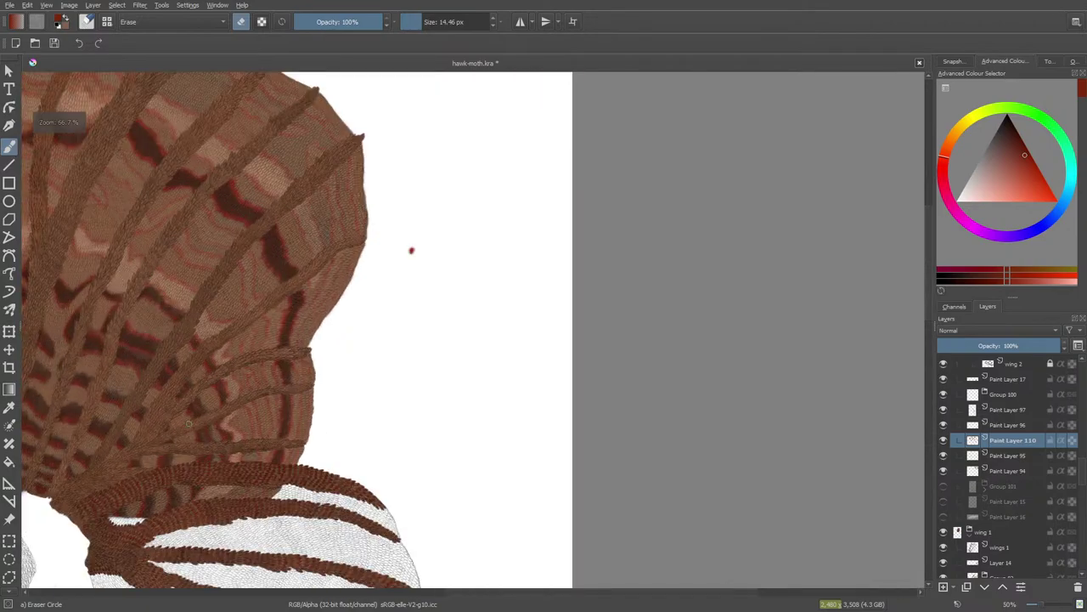
pyautogui.scroll(3, 238, 564)
pyautogui.scroll(-6, 206, 473)
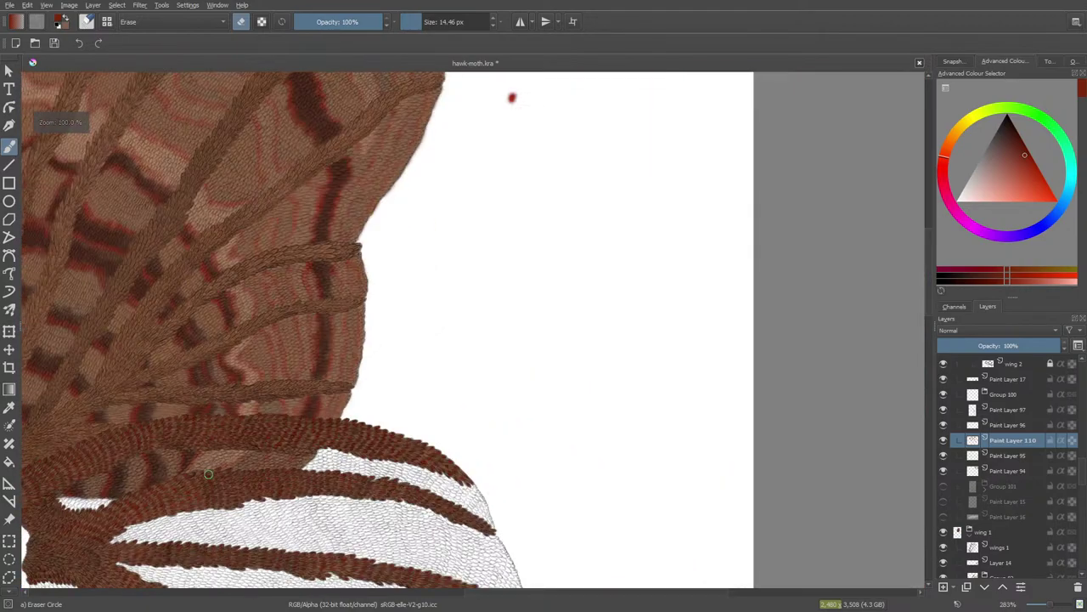
pyautogui.scroll(-4, 177, 505)
pyautogui.scroll(10, 95, 390)
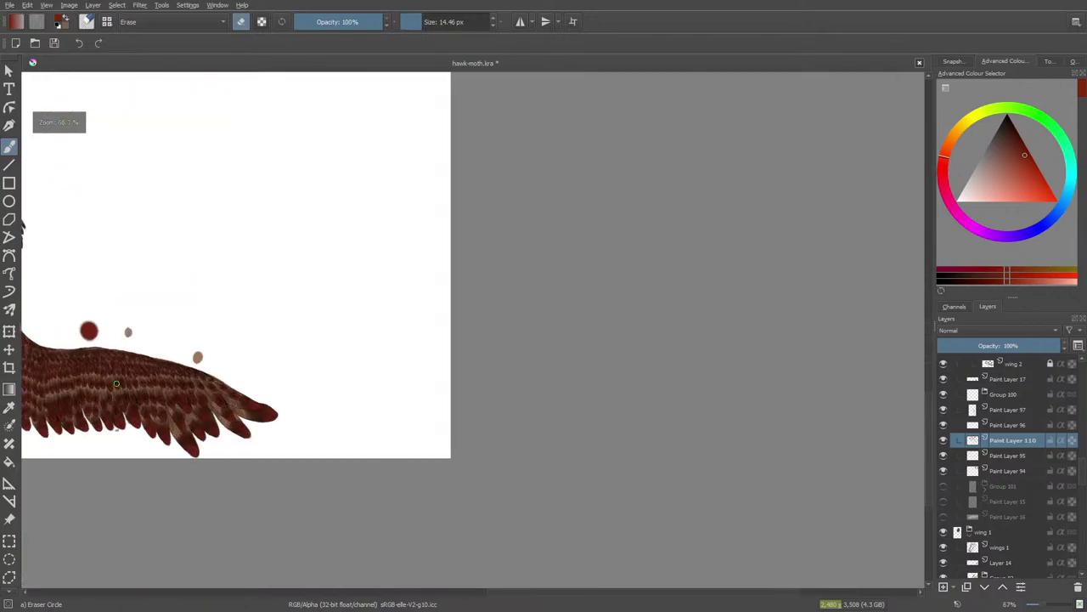
pyautogui.scroll(3, 94, 390)
pyautogui.scroll(-1, 114, 429)
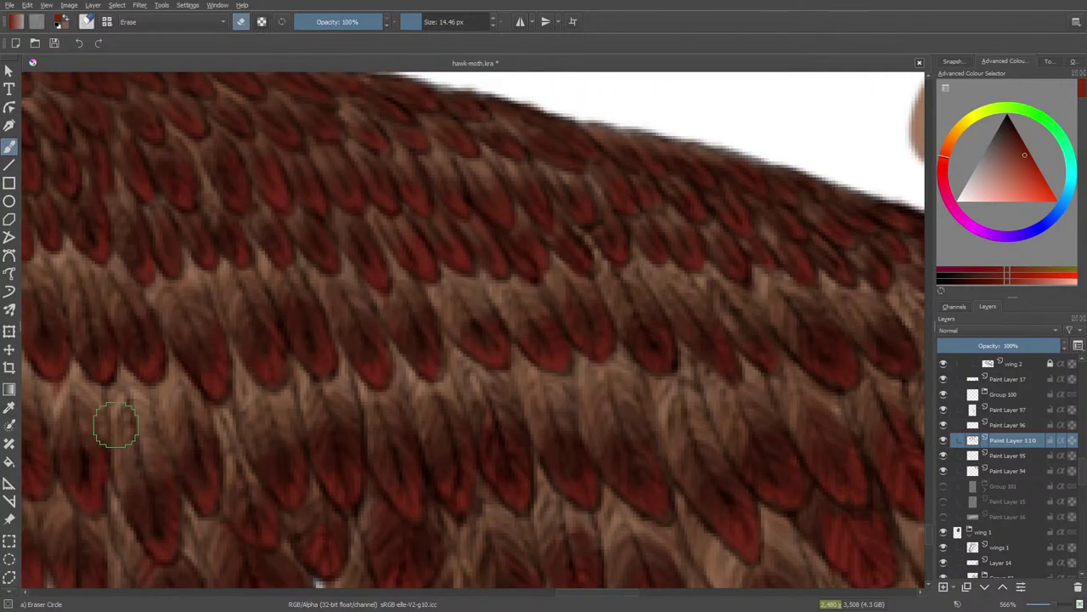
pyautogui.scroll(2, 112, 382)
pyautogui.scroll(-14, 112, 382)
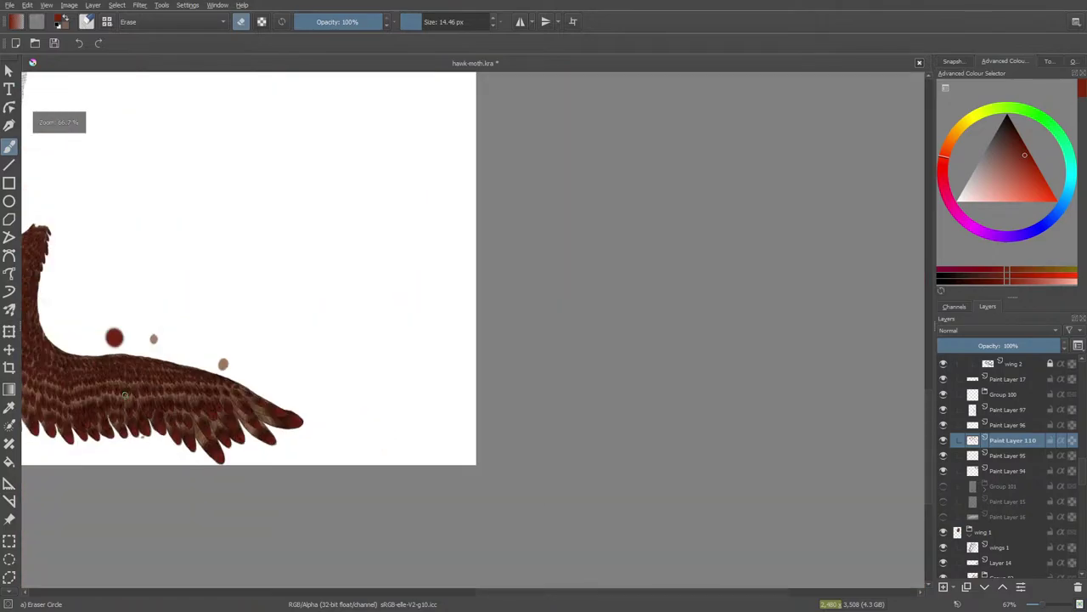
pyautogui.scroll(15, 111, 383)
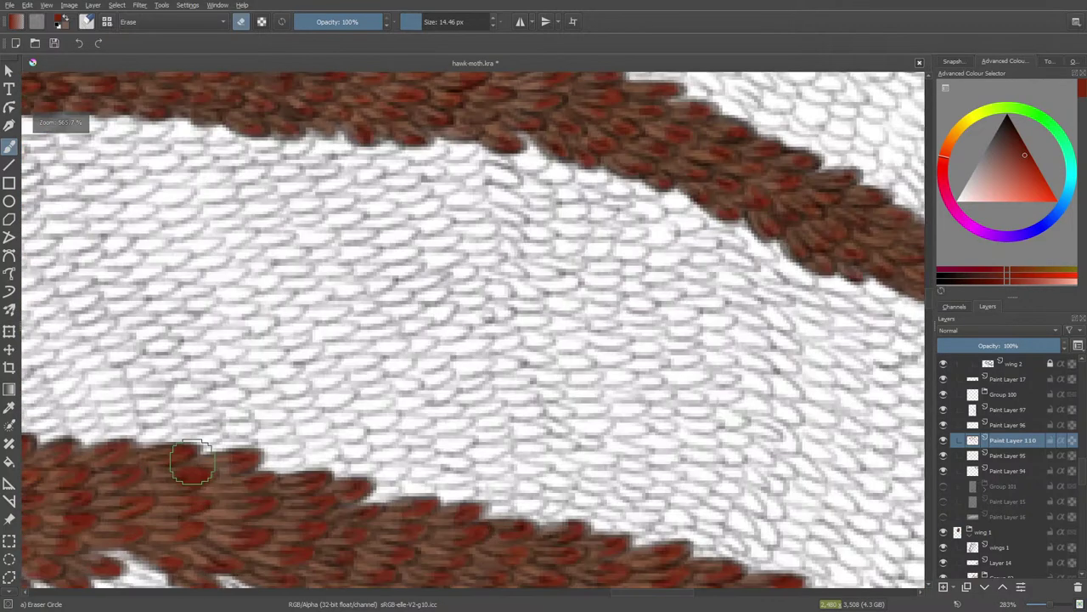
pyautogui.scroll(-6, 191, 463)
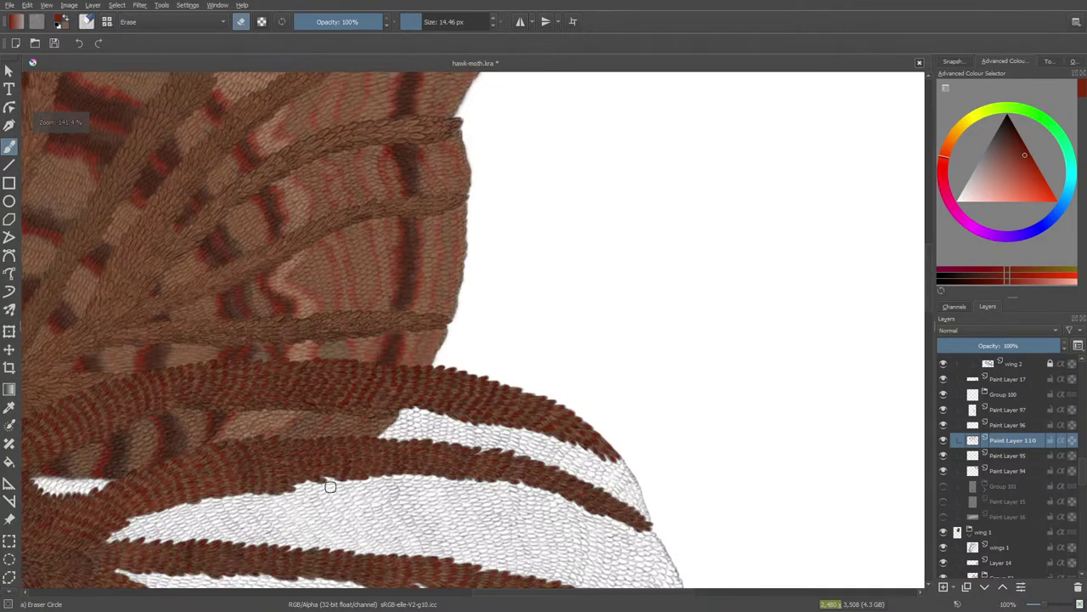
pyautogui.scroll(2, 202, 398)
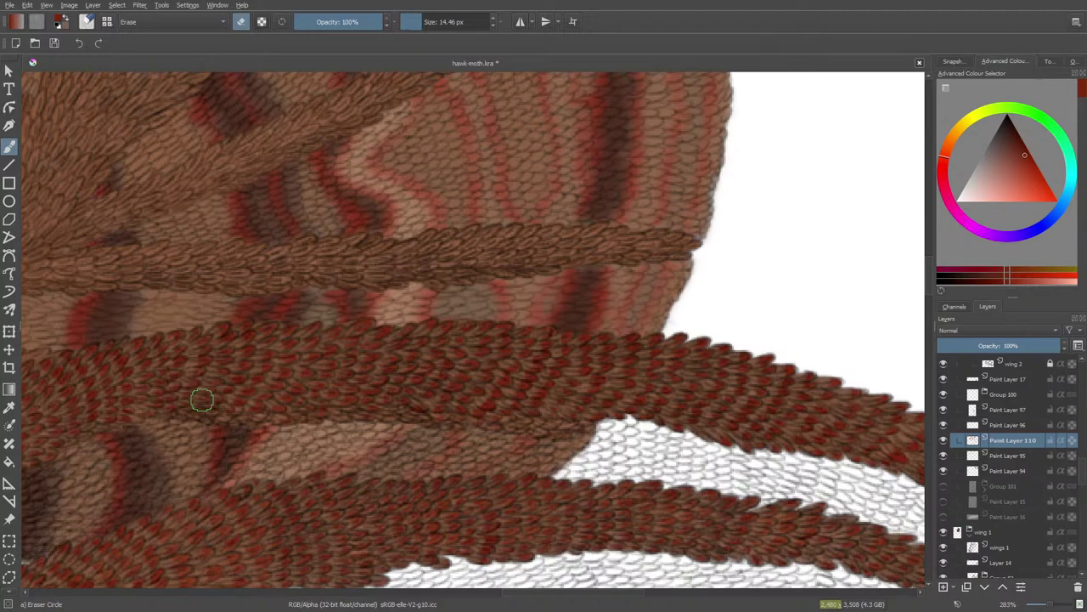
# - Switch to the Pencil-2 brush preset and add a new paint layer directly above Paint Layer 110
pyautogui.press('/')
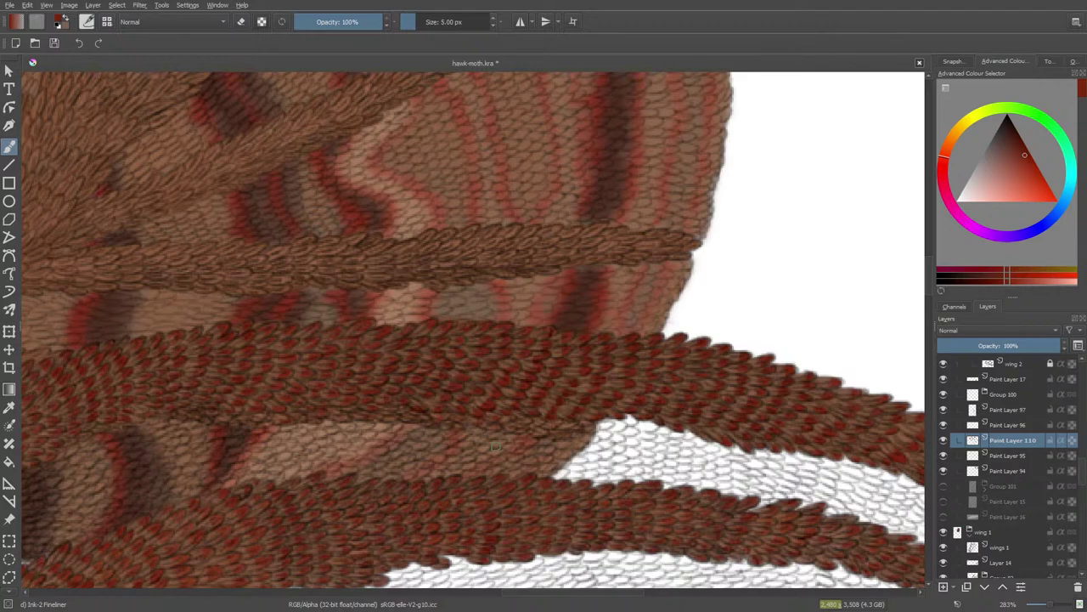
pyautogui.click(87, 23)
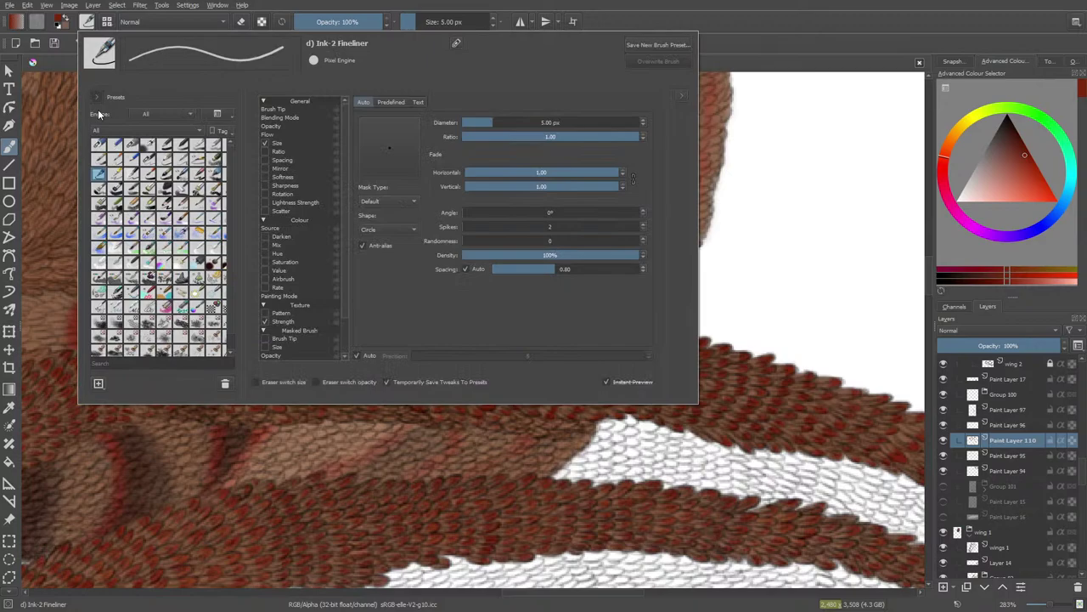
pyautogui.click(146, 160)
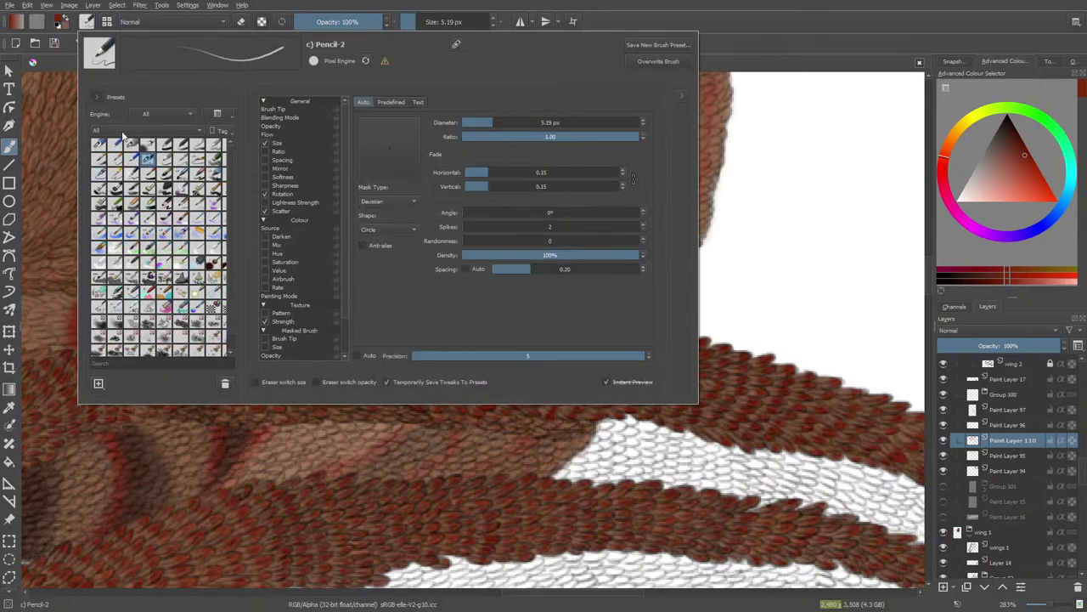
pyautogui.rightClick(820, 218)
pyautogui.click(732, 241)
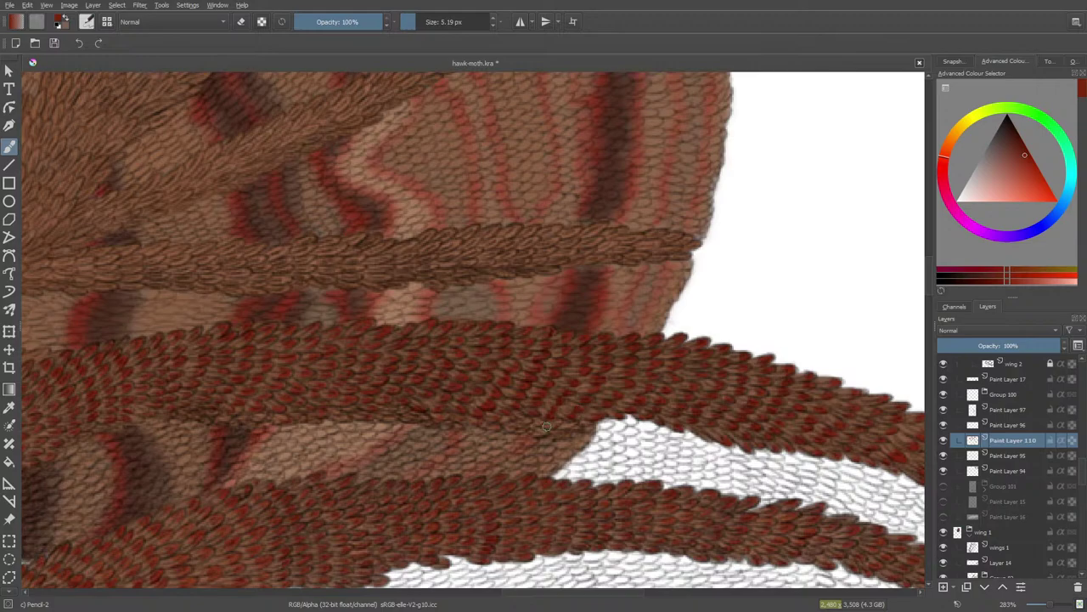
pyautogui.click(943, 587)
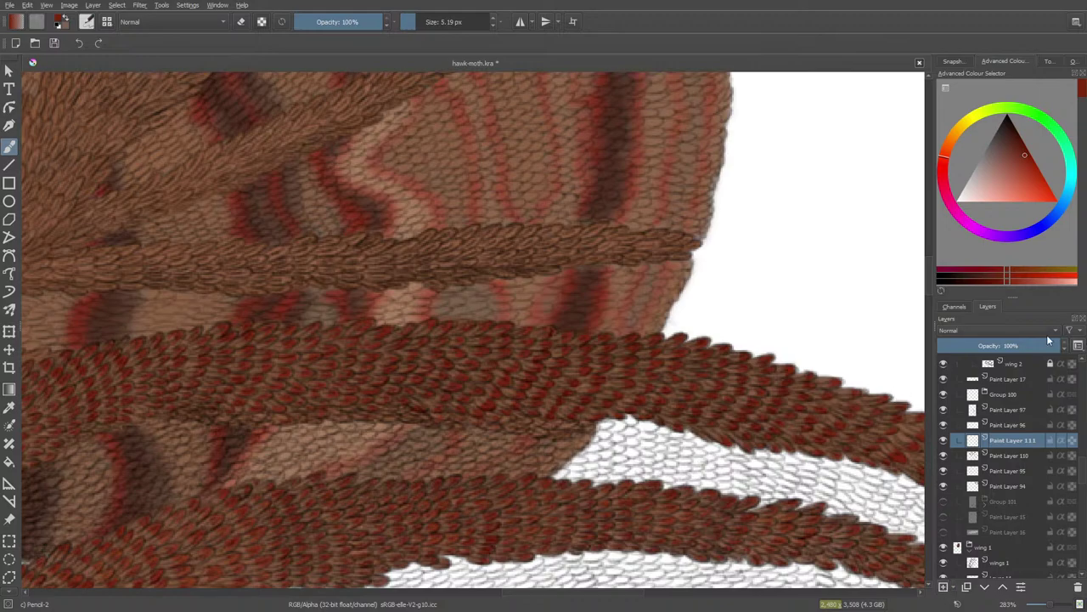
# - Examine the red-tipped scales at the wing base where the veins join
pyautogui.scroll(-9, 655, 479)
pyautogui.scroll(4, 584, 521)
pyautogui.scroll(5, 847, 291)
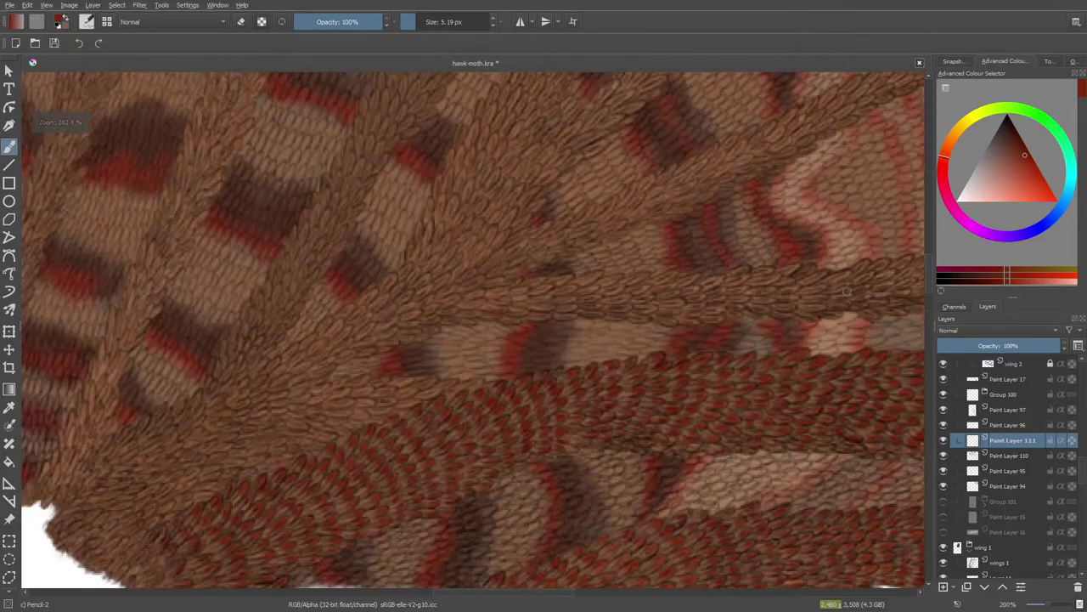
pyautogui.scroll(-8, 298, 549)
pyautogui.scroll(12, 338, 544)
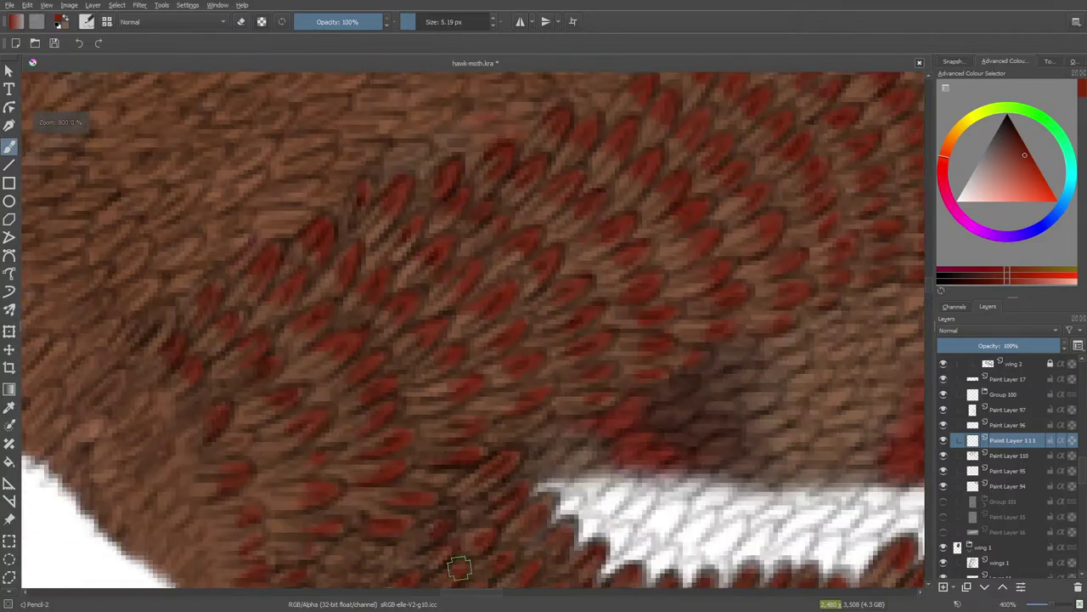
pyautogui.scroll(-6, 263, 426)
pyautogui.scroll(8, 204, 433)
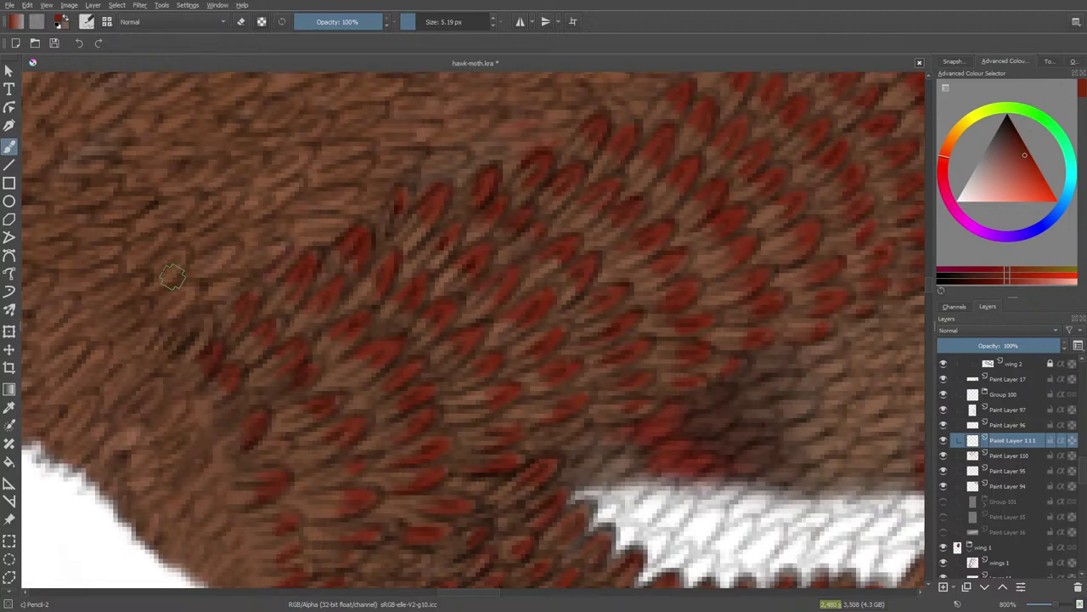
pyautogui.rightClick(161, 267)
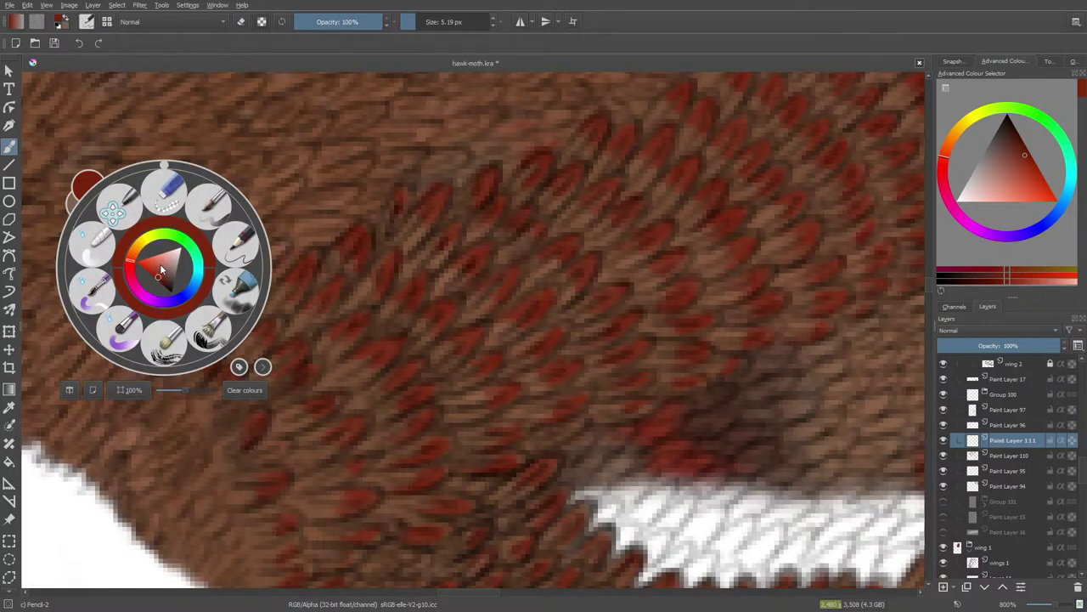
pyautogui.click(110, 121)
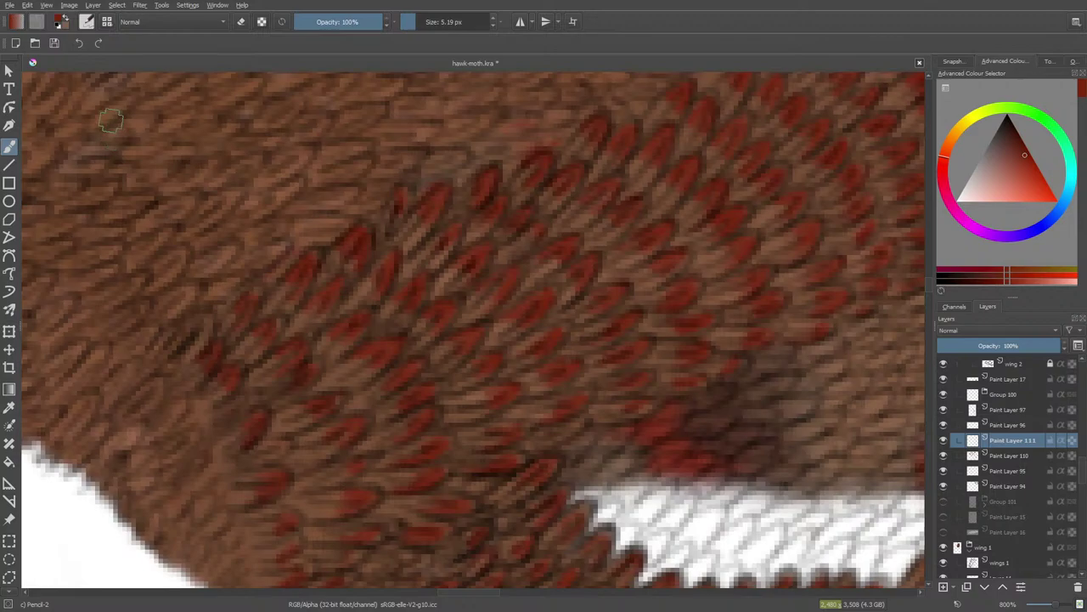
# - Sample the light tan of the upper wing's pale band and test it on the scales at the wing base
pyautogui.moveTo(930, 279); pyautogui.dragTo(928, 192)
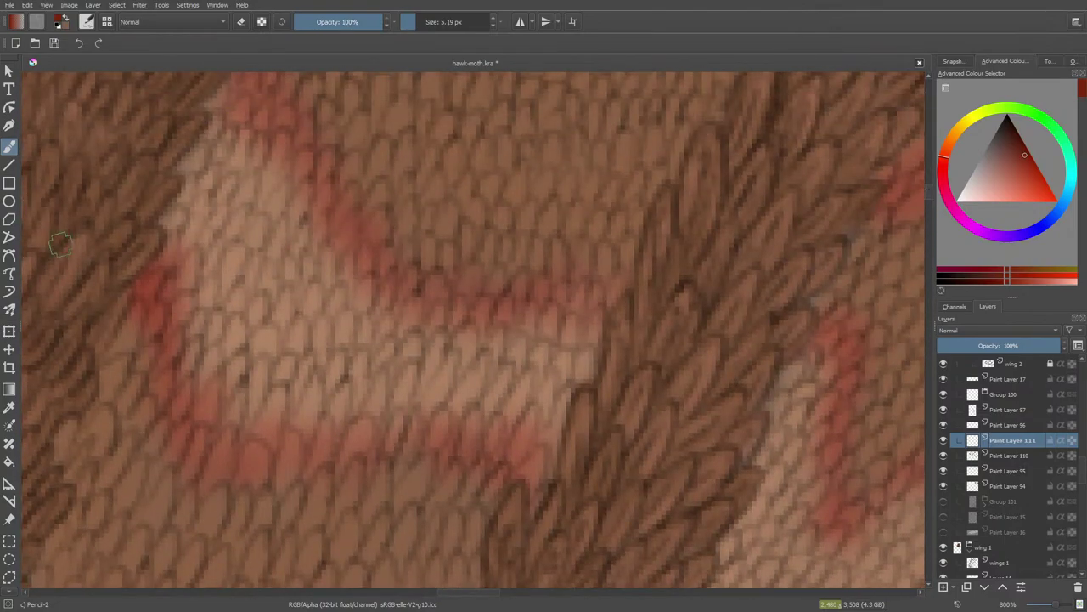
pyautogui.click(9, 407)
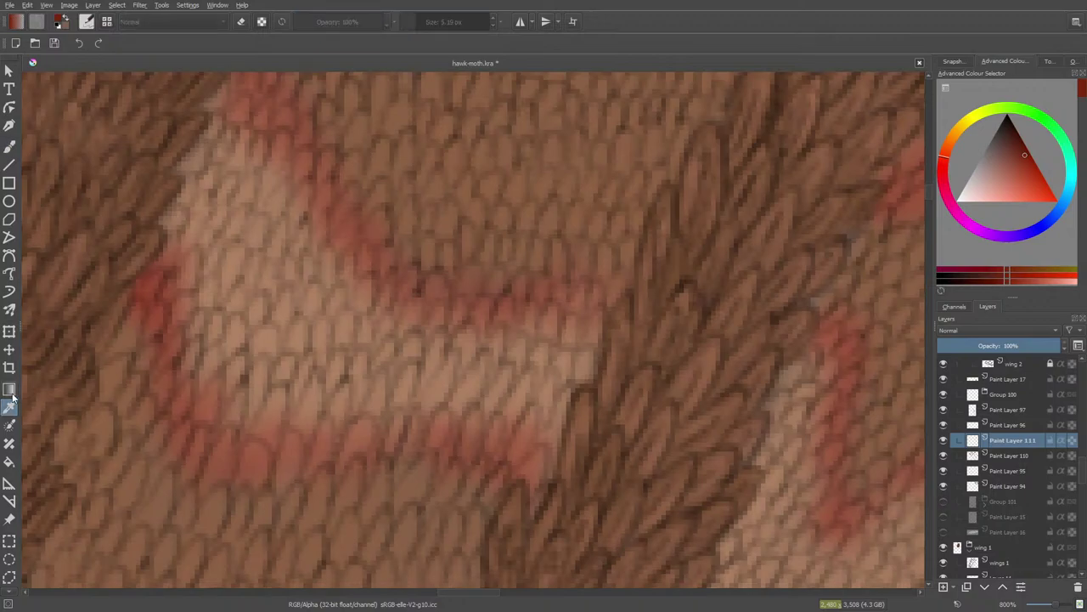
pyautogui.click(238, 246)
pyautogui.click(9, 143)
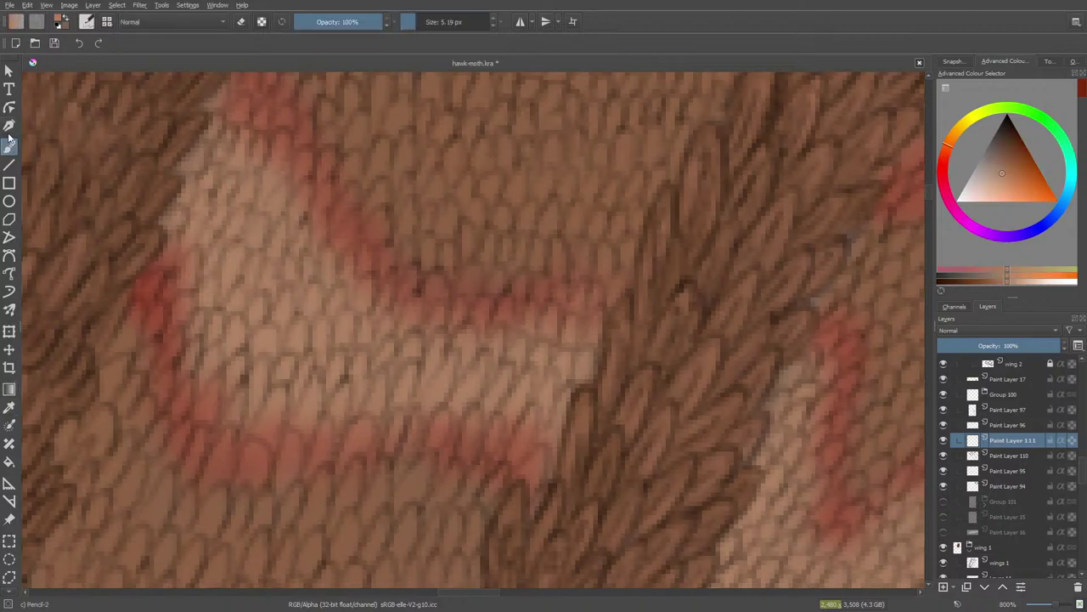
pyautogui.moveTo(930, 192)
pyautogui.mouseDown()
pyautogui.moveTo(934, 295)
pyautogui.moveTo(933, 281)
pyautogui.mouseUp()
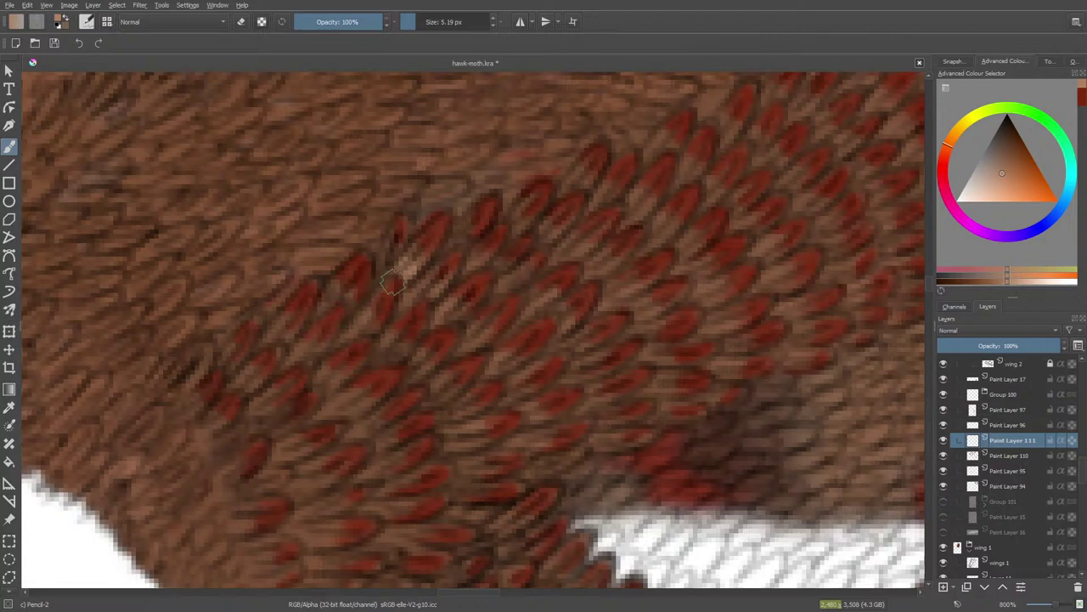
pyautogui.press('e')
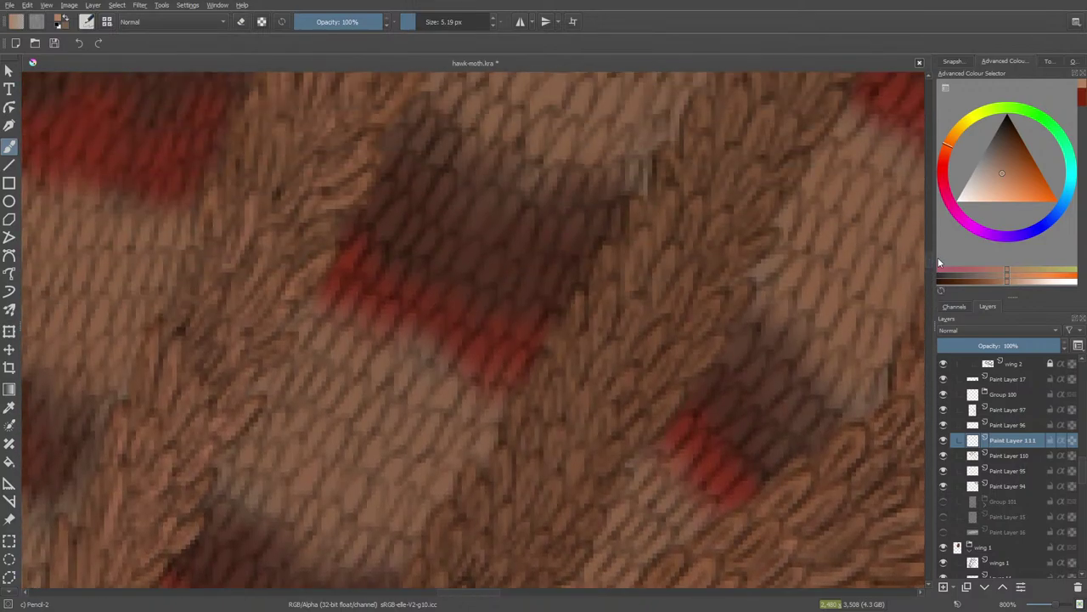
# - Sample the dark brown from an upper wing patch and paint a small oval swatch of it in the blank area beside the lower wing
pyautogui.click(9, 407)
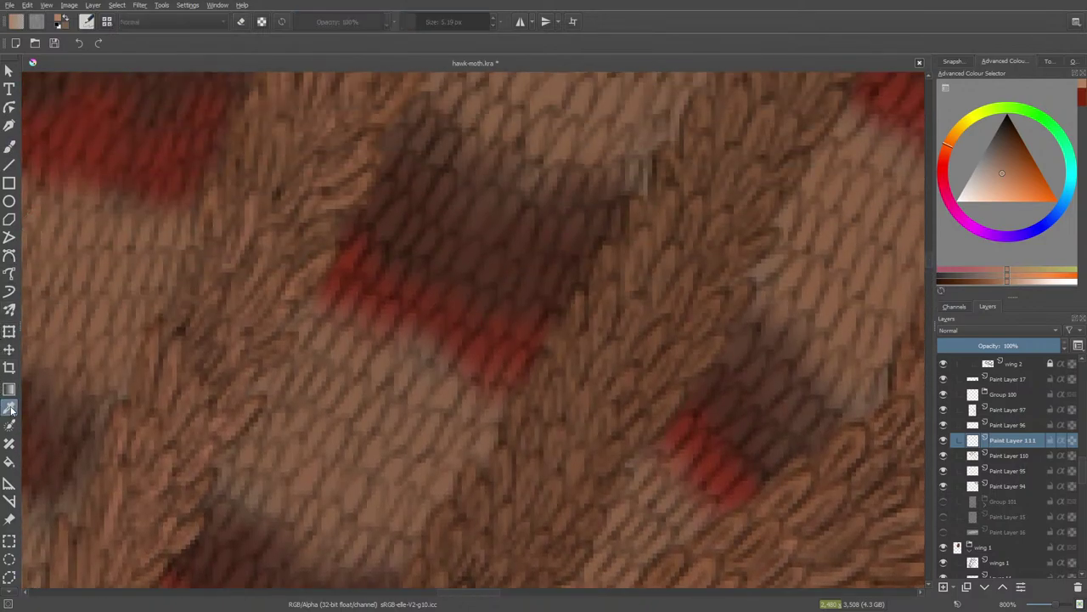
pyautogui.click(394, 219)
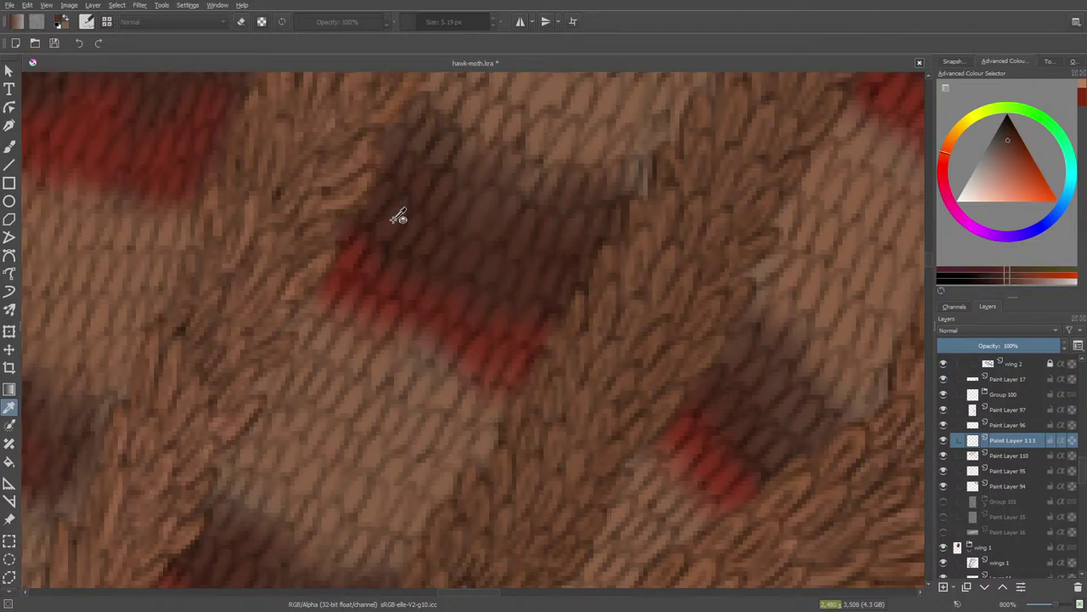
pyautogui.click(9, 146)
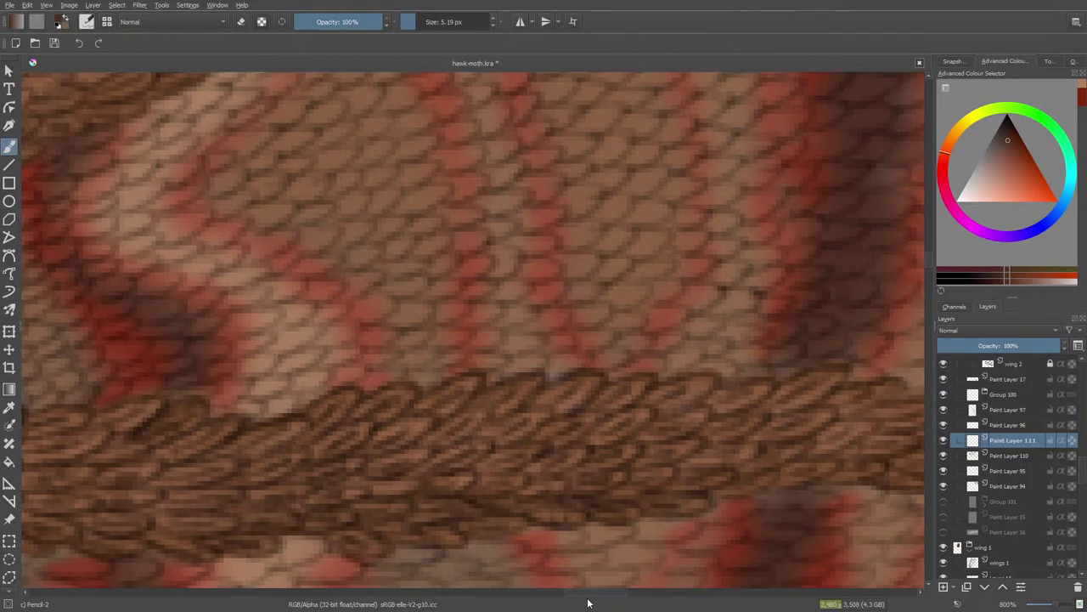
pyautogui.moveTo(588, 602)
pyautogui.mouseDown()
pyautogui.moveTo(614, 592)
pyautogui.moveTo(529, 594)
pyautogui.moveTo(540, 595)
pyautogui.mouseUp()
pyautogui.moveTo(932, 259); pyautogui.dragTo(919, 362)
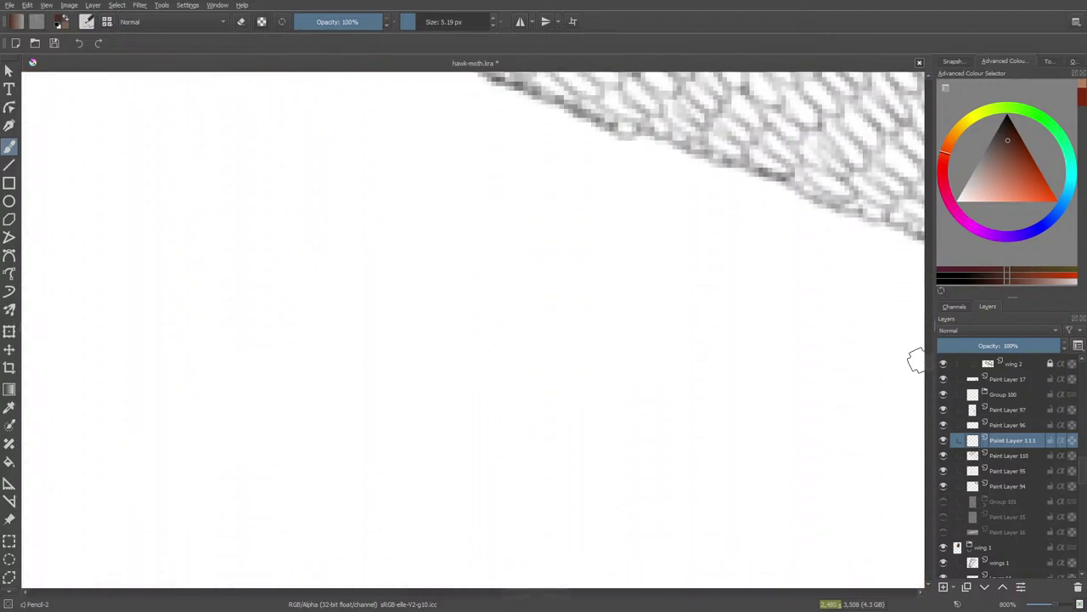
pyautogui.click(559, 295)
pyautogui.moveTo(560, 296)
pyautogui.mouseDown()
pyautogui.moveTo(574, 263)
pyautogui.moveTo(545, 269)
pyautogui.moveTo(553, 299)
pyautogui.moveTo(561, 274)
pyautogui.moveTo(543, 309)
pyautogui.moveTo(569, 283)
pyautogui.mouseUp()
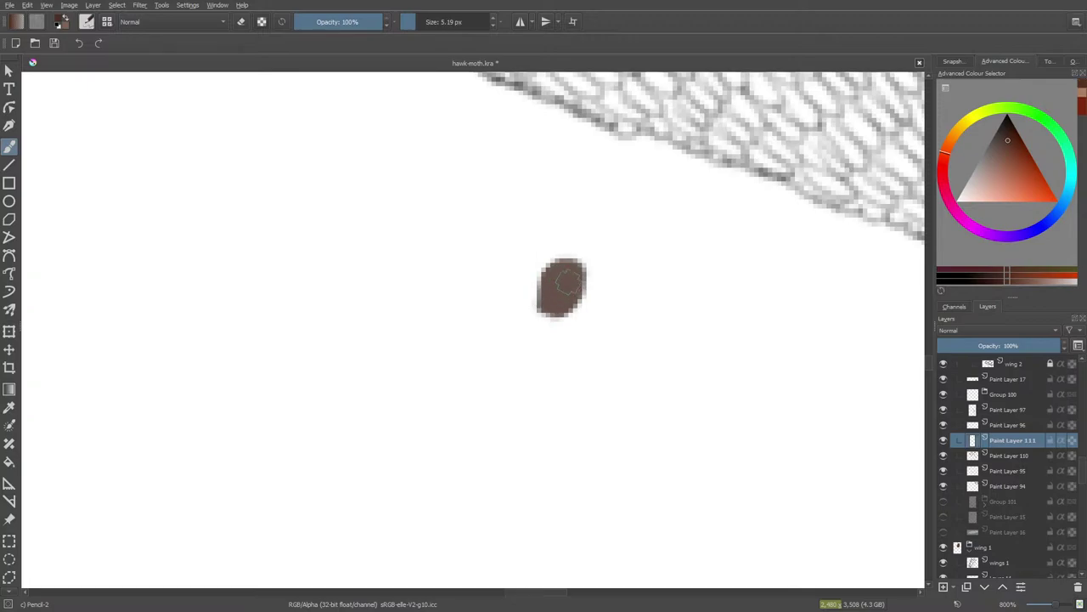
# - Try dark brown shading on a red-tipped scale near the wing base, then erase it with the Eraser Circle preset
pyautogui.moveTo(927, 361); pyautogui.dragTo(917, 481)
pyautogui.moveTo(539, 593); pyautogui.dragTo(465, 593)
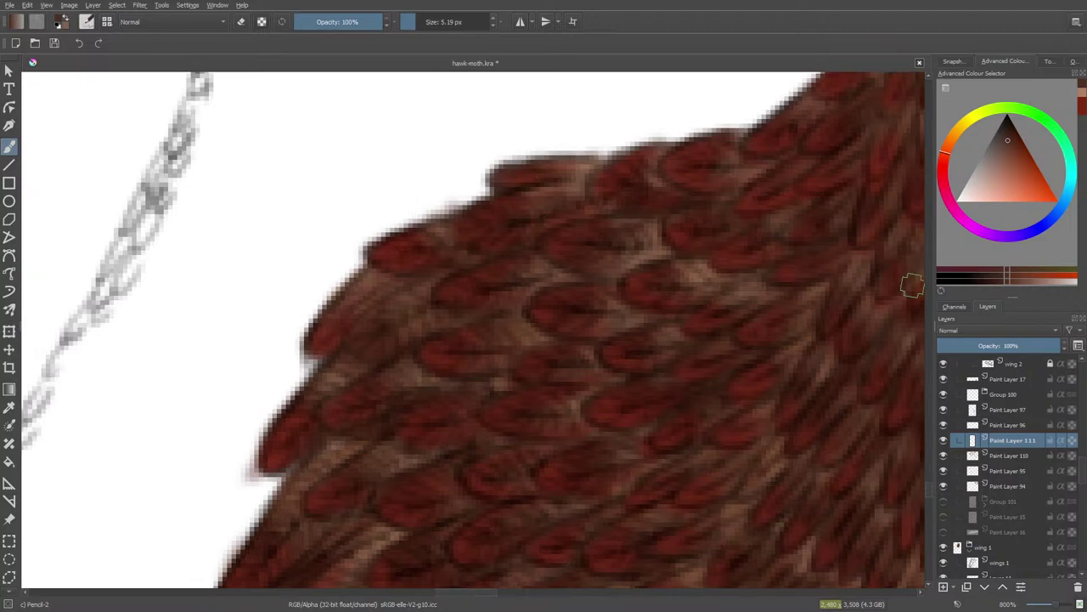
pyautogui.scroll(2, 928, 484)
pyautogui.moveTo(929, 484); pyautogui.dragTo(931, 289)
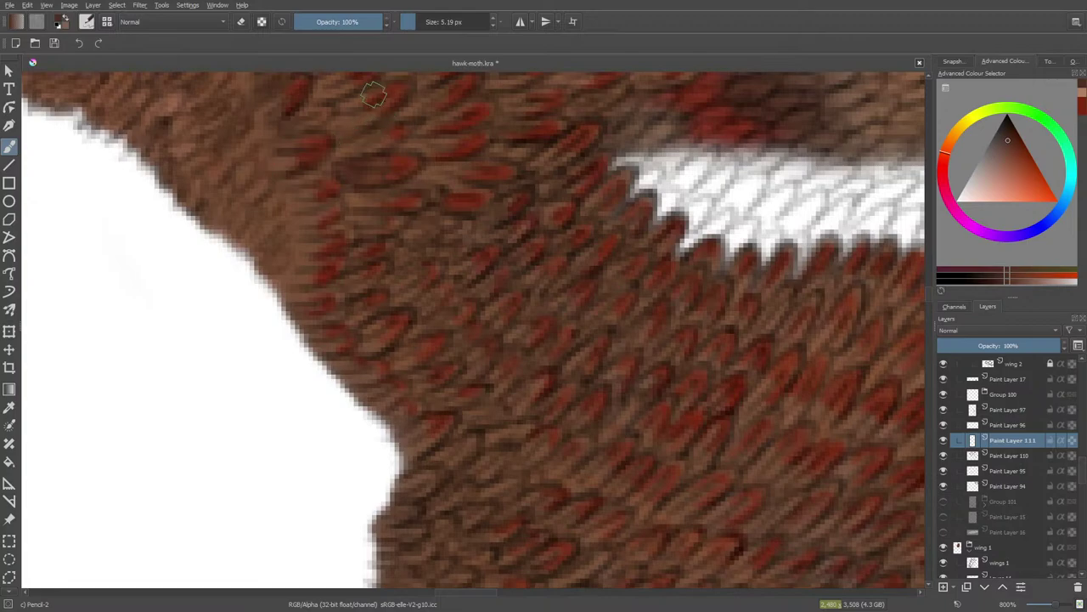
pyautogui.press('e')
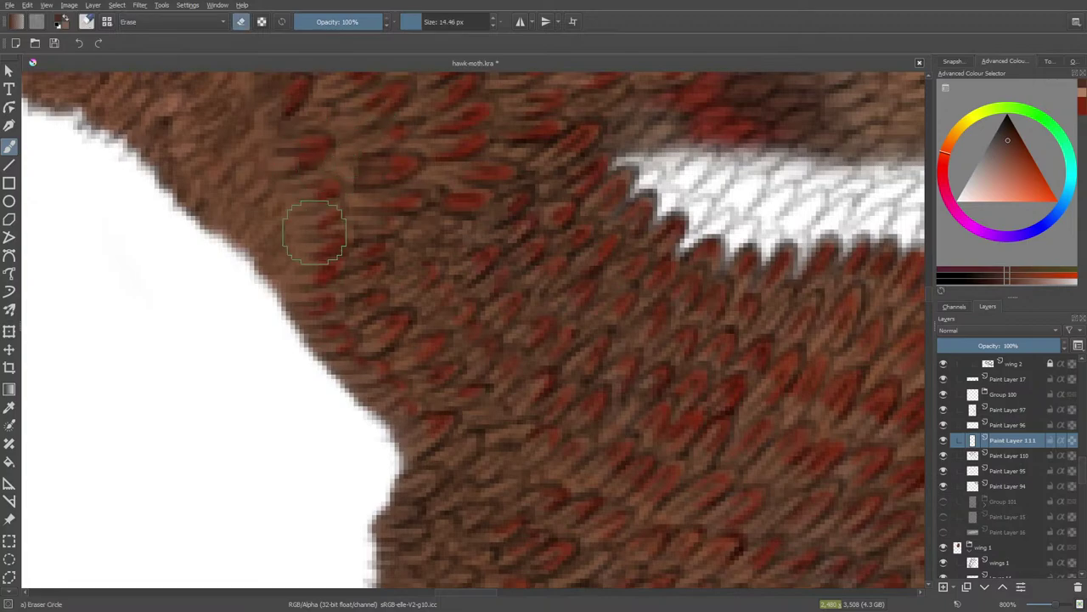
pyautogui.moveTo(314, 231)
pyautogui.mouseDown()
pyautogui.moveTo(354, 162)
pyautogui.moveTo(346, 204)
pyautogui.moveTo(363, 154)
pyautogui.mouseUp()
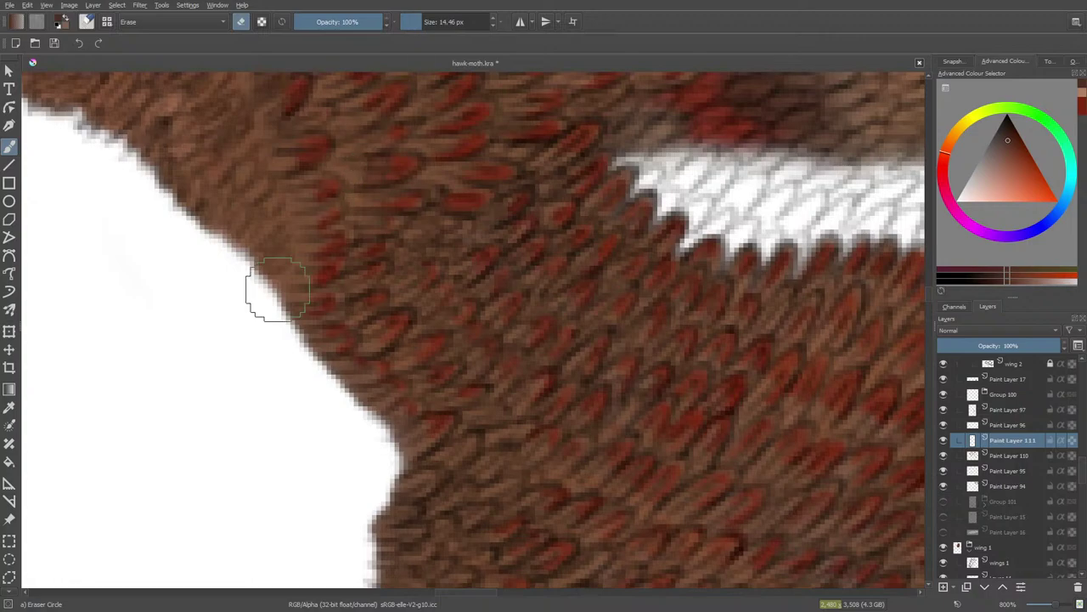
# - Switch the eraser to the Eraser Soft preset and test it on dark brown shading painted over the same wing-base scales
pyautogui.click(86, 22)
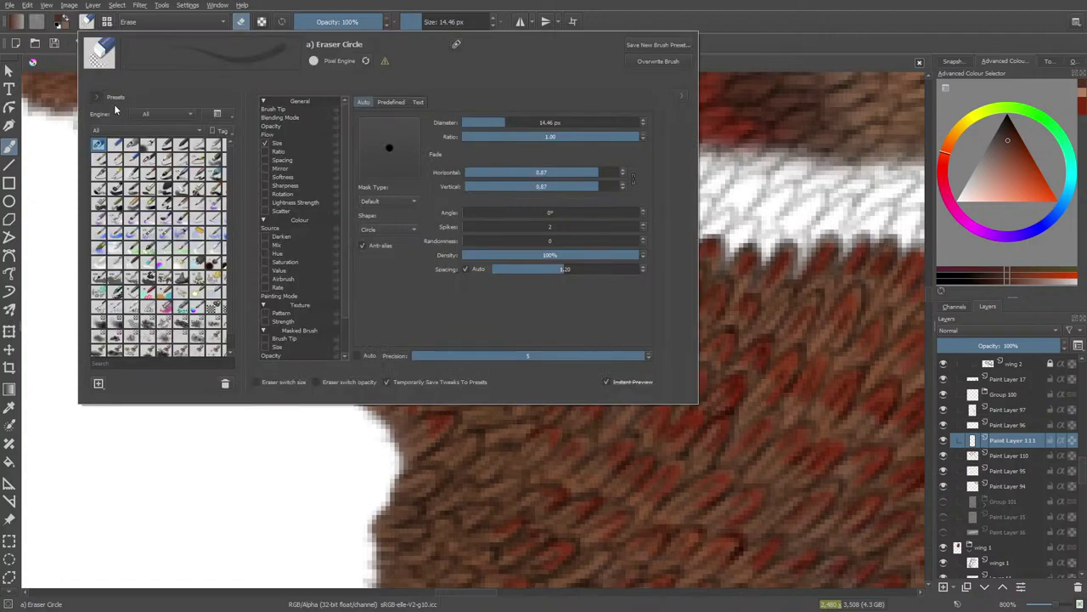
pyautogui.click(131, 149)
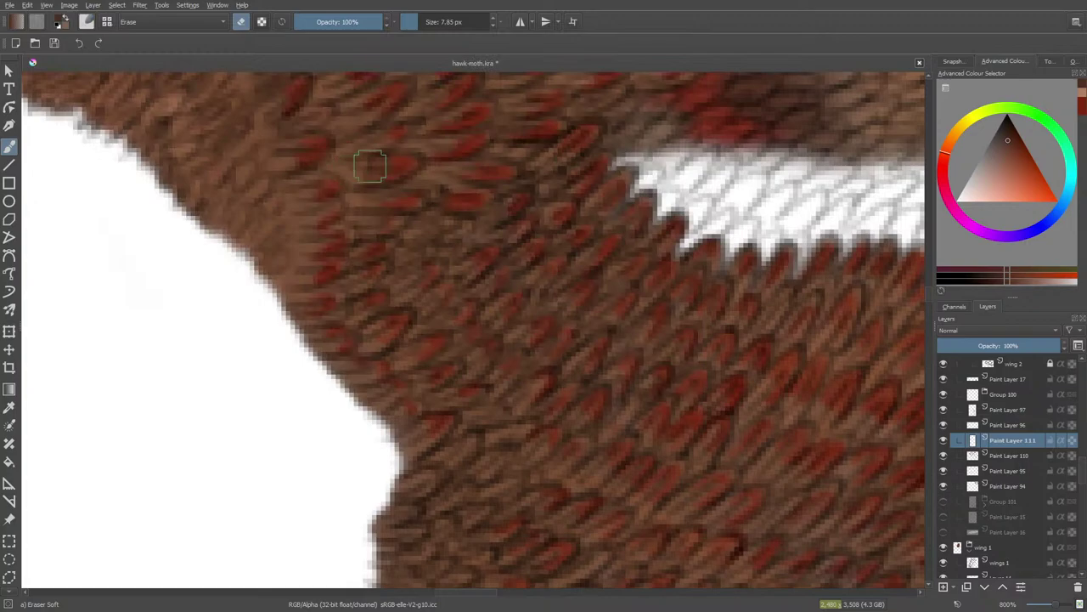
pyautogui.press('e')
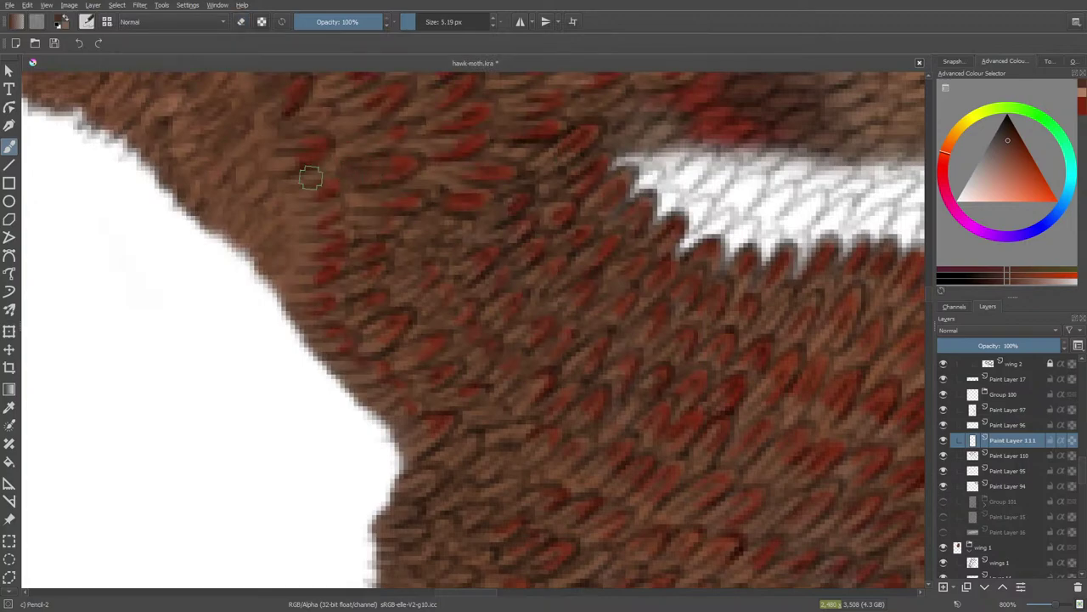
pyautogui.press('e')
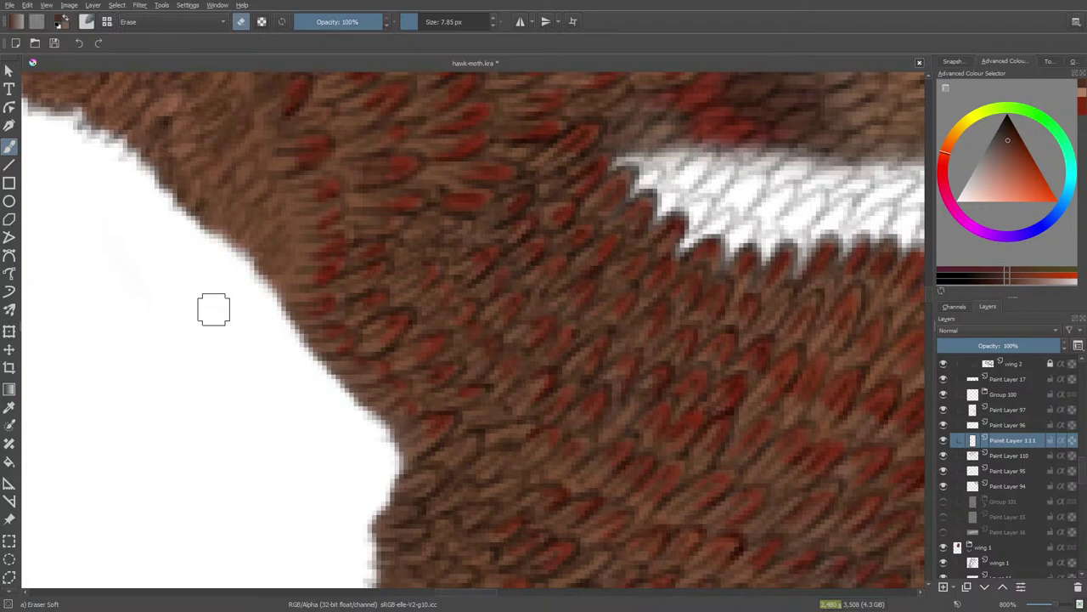
pyautogui.press('e')
# - Examine the red-tipped scales along the upper wing edge and the brown vein bands down to the wing's lower margin
pyautogui.moveTo(928, 290)
pyautogui.mouseDown()
pyautogui.moveTo(931, 270)
pyautogui.moveTo(931, 282)
pyautogui.mouseUp()
pyautogui.scroll(1, 931, 281)
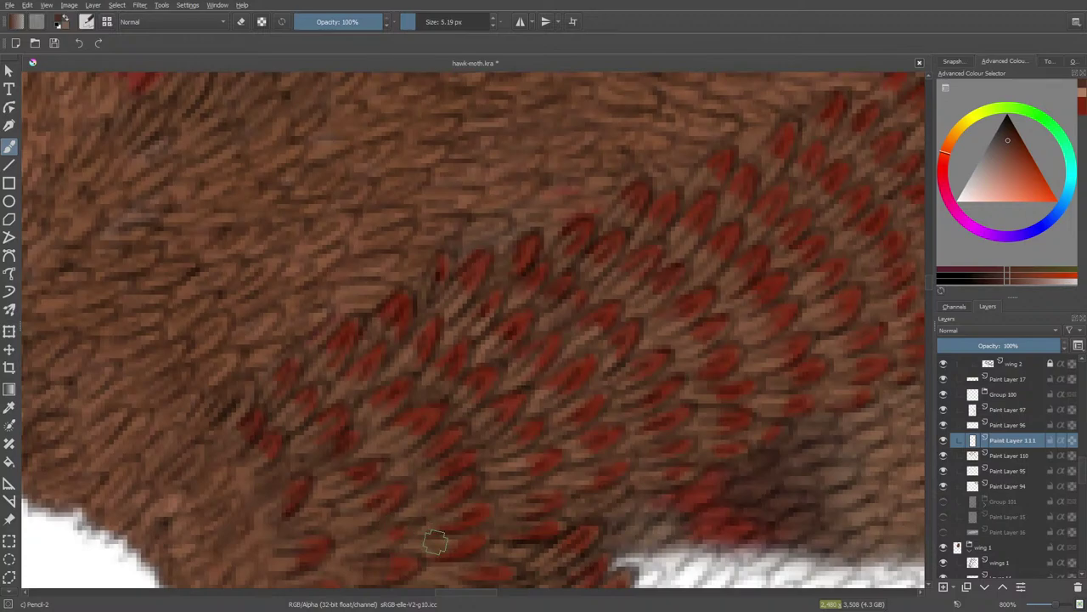
pyautogui.scroll(5, 930, 276)
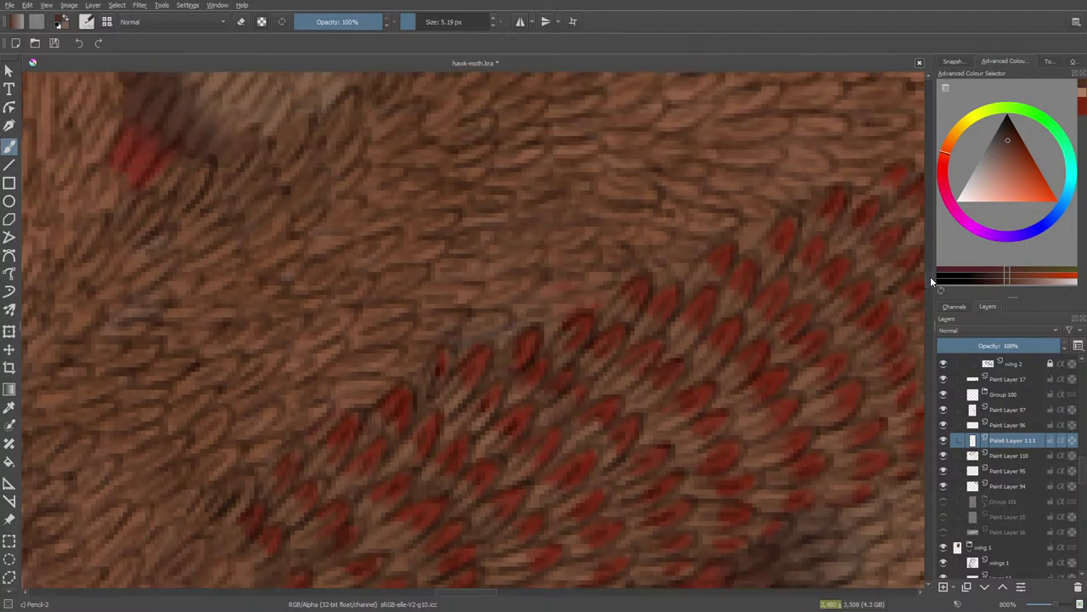
pyautogui.moveTo(463, 600); pyautogui.dragTo(681, 592)
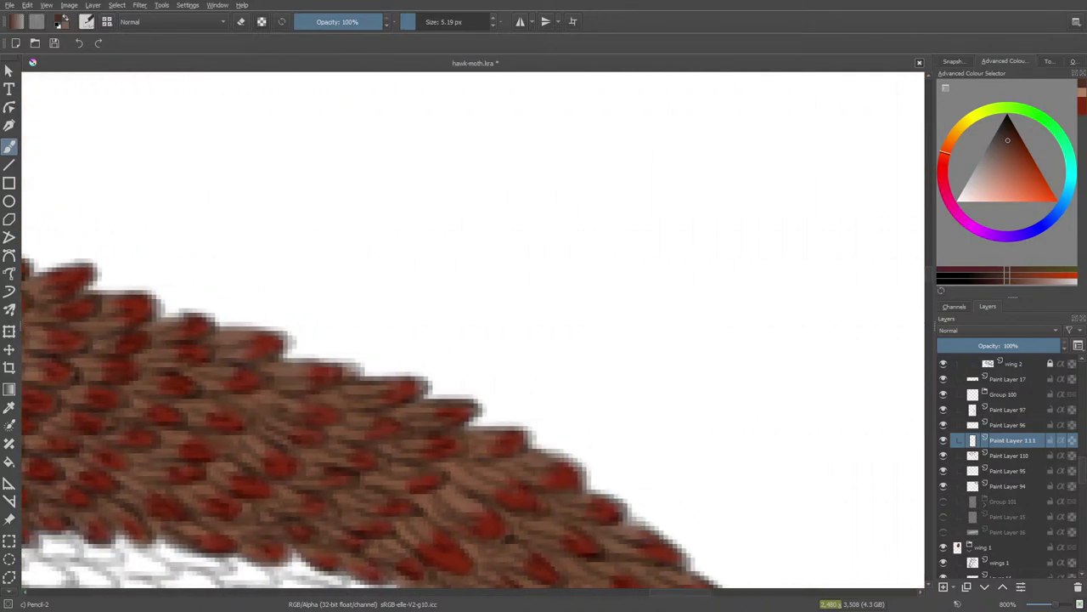
pyautogui.scroll(-10, 917, 281)
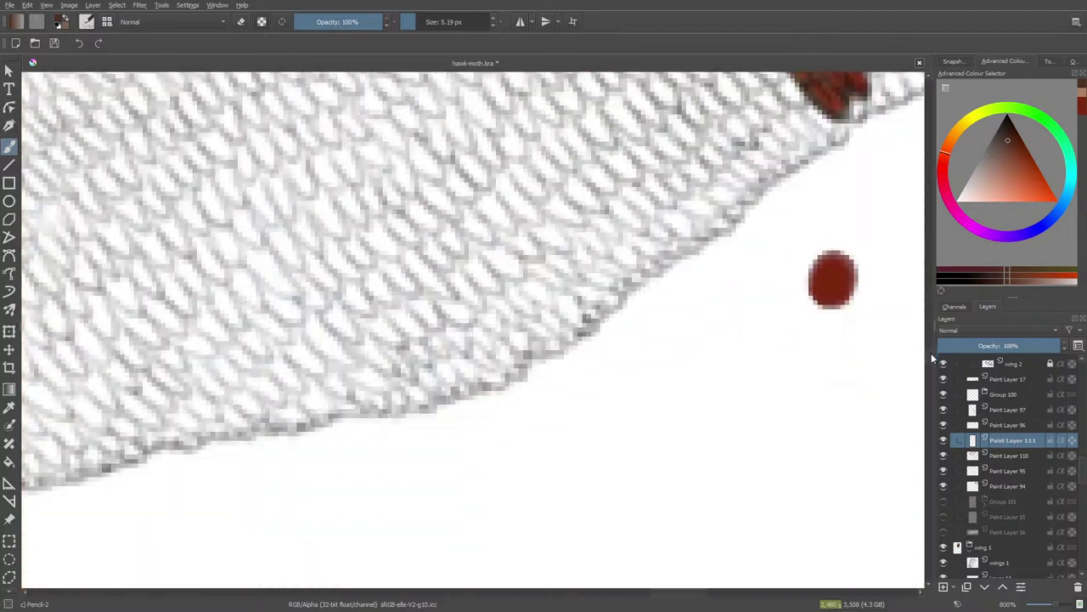
pyautogui.scroll(3, 930, 343)
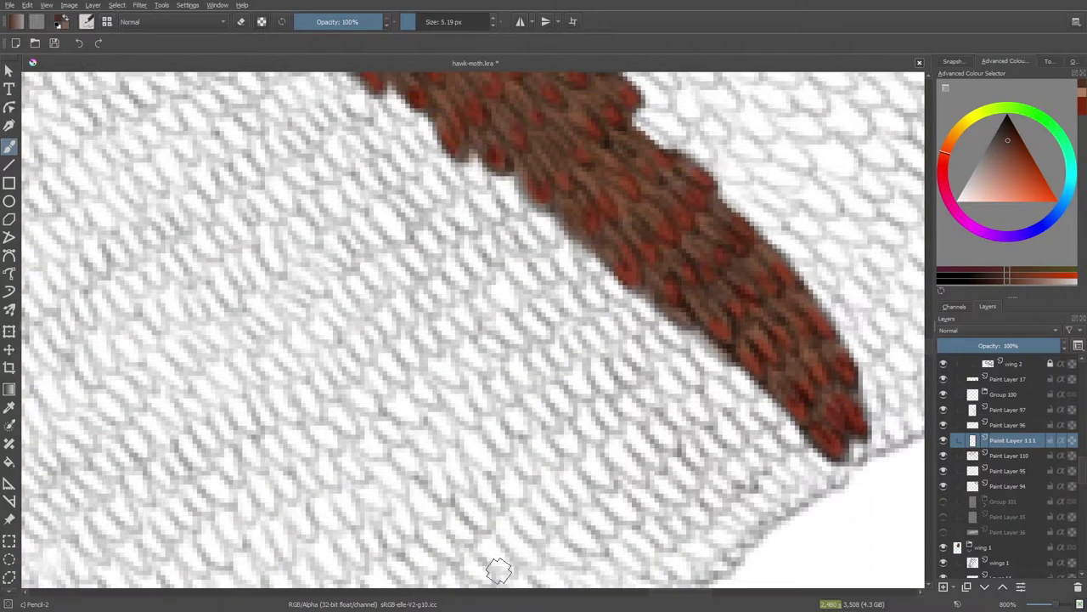
pyautogui.moveTo(670, 592); pyautogui.dragTo(593, 608)
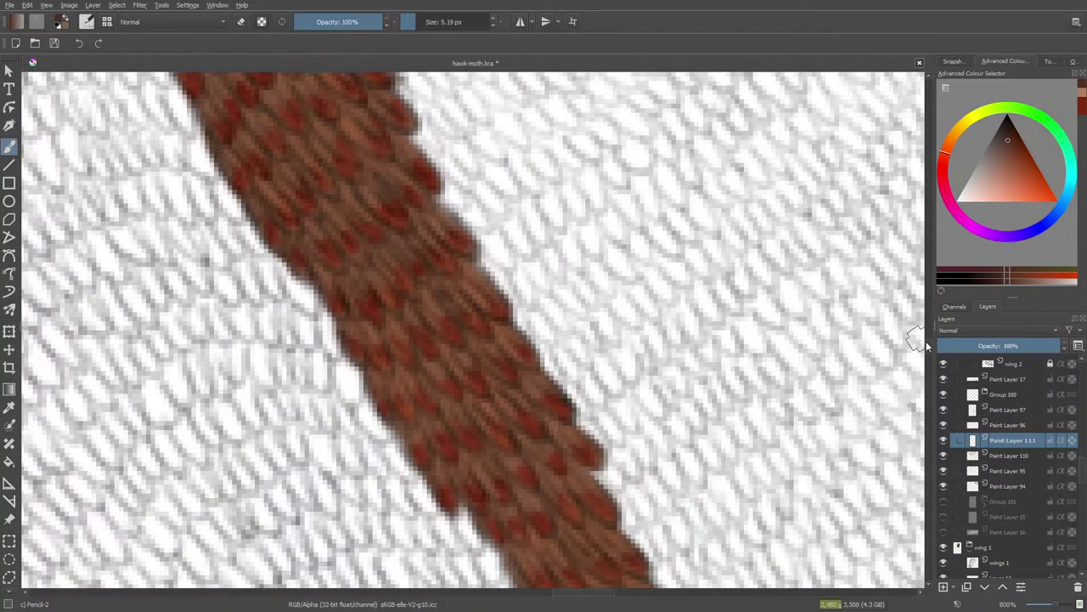
pyautogui.moveTo(927, 342); pyautogui.dragTo(925, 354)
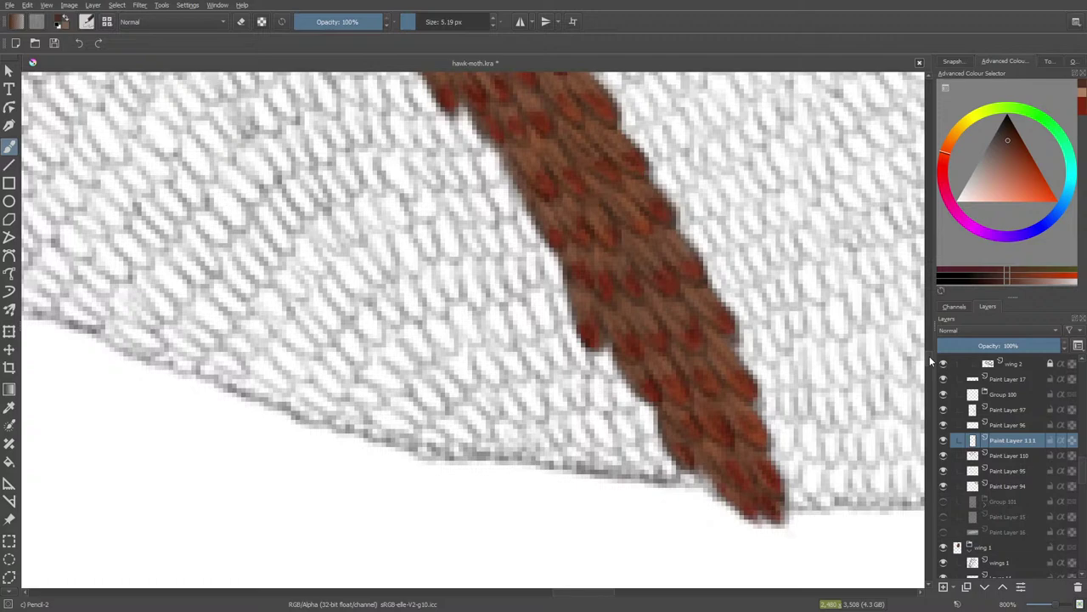
pyautogui.scroll(2, 929, 356)
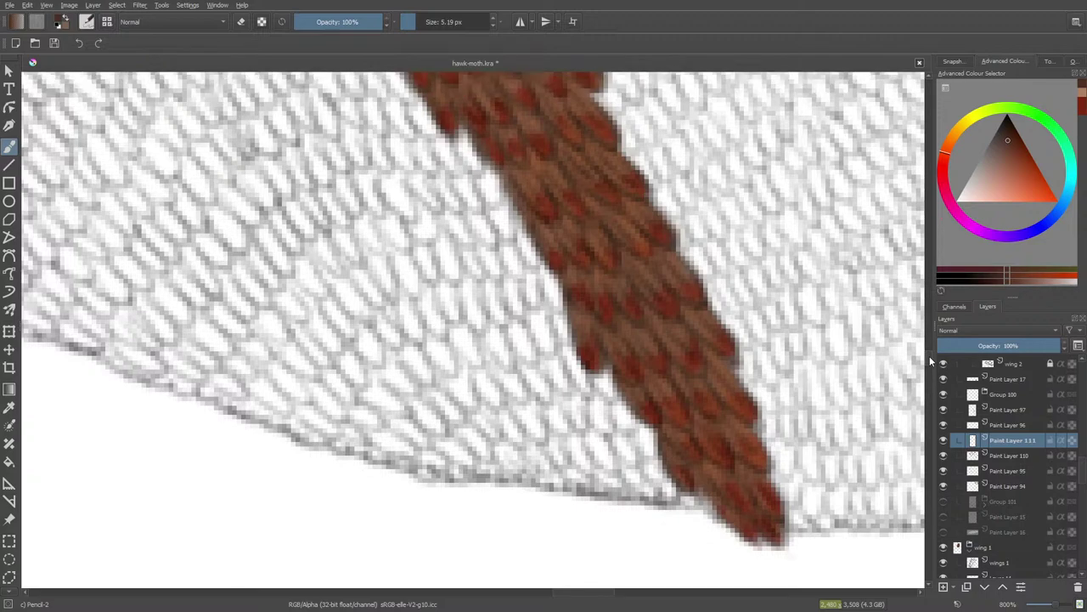
pyautogui.scroll(-2, 200, 362)
pyautogui.scroll(3, 747, 329)
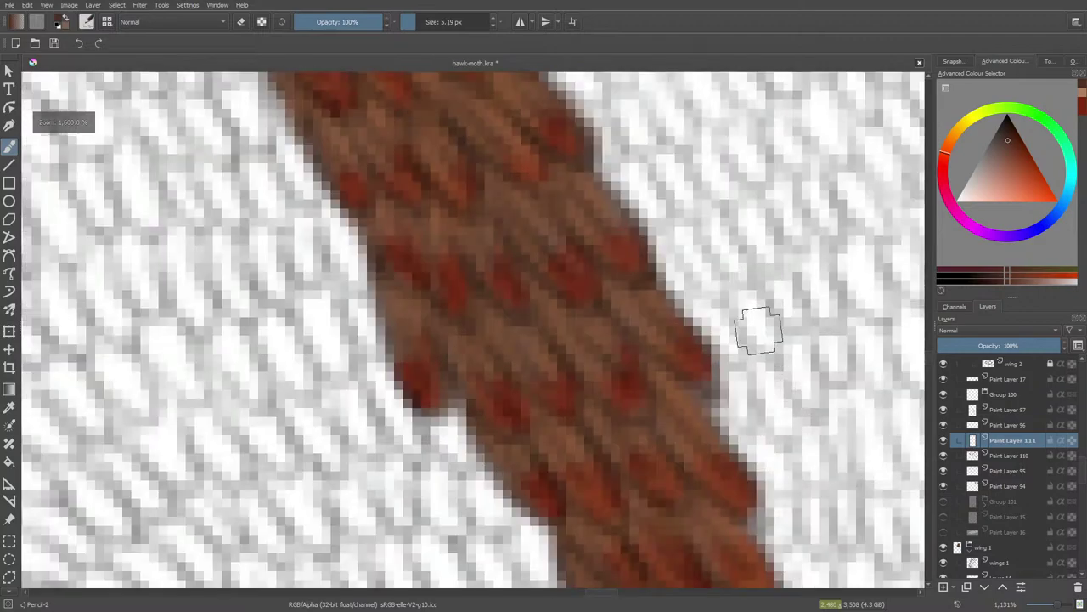
pyautogui.scroll(-3, 578, 363)
pyautogui.scroll(4, 577, 363)
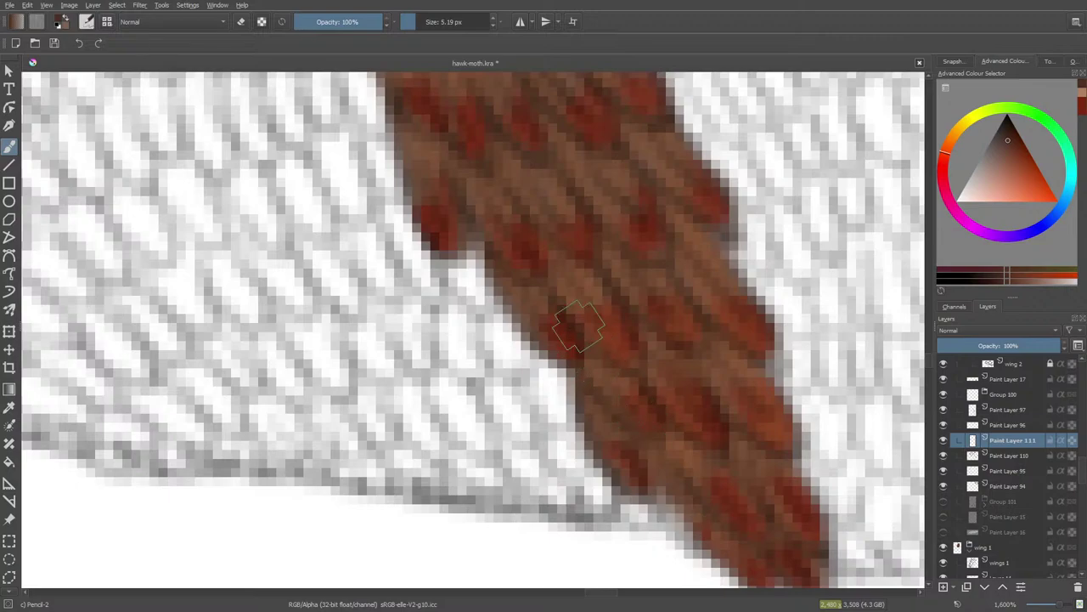
pyautogui.scroll(-4, 578, 325)
pyautogui.scroll(3, 578, 326)
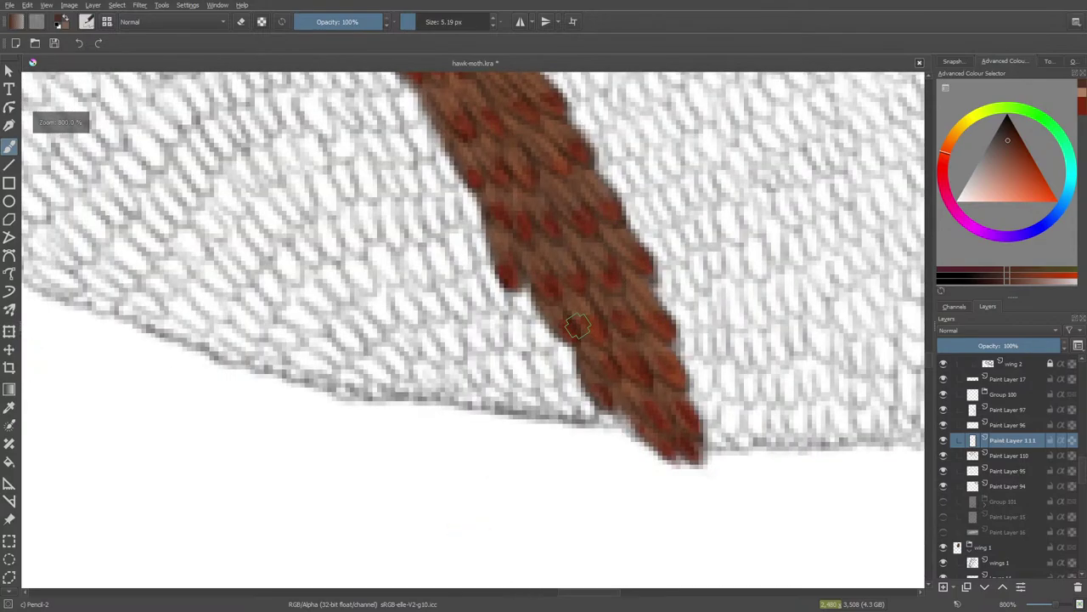
pyautogui.scroll(1, 577, 325)
pyautogui.scroll(-1, 578, 326)
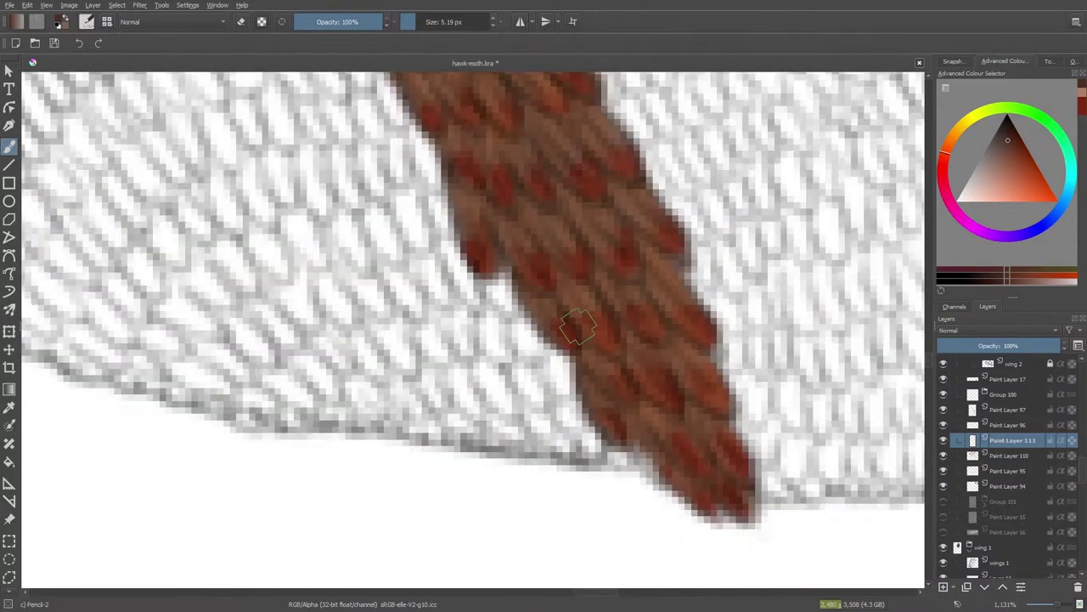
# - Shade the scale rows at the lower tip of the brown vein band with dark brown on Paint Layer 111, softening them with Eraser Soft
pyautogui.moveTo(661, 434)
pyautogui.mouseDown()
pyautogui.moveTo(675, 433)
pyautogui.moveTo(695, 477)
pyautogui.moveTo(715, 438)
pyautogui.moveTo(710, 418)
pyautogui.moveTo(719, 448)
pyautogui.moveTo(709, 431)
pyautogui.mouseUp()
pyautogui.moveTo(712, 489); pyautogui.dragTo(724, 495)
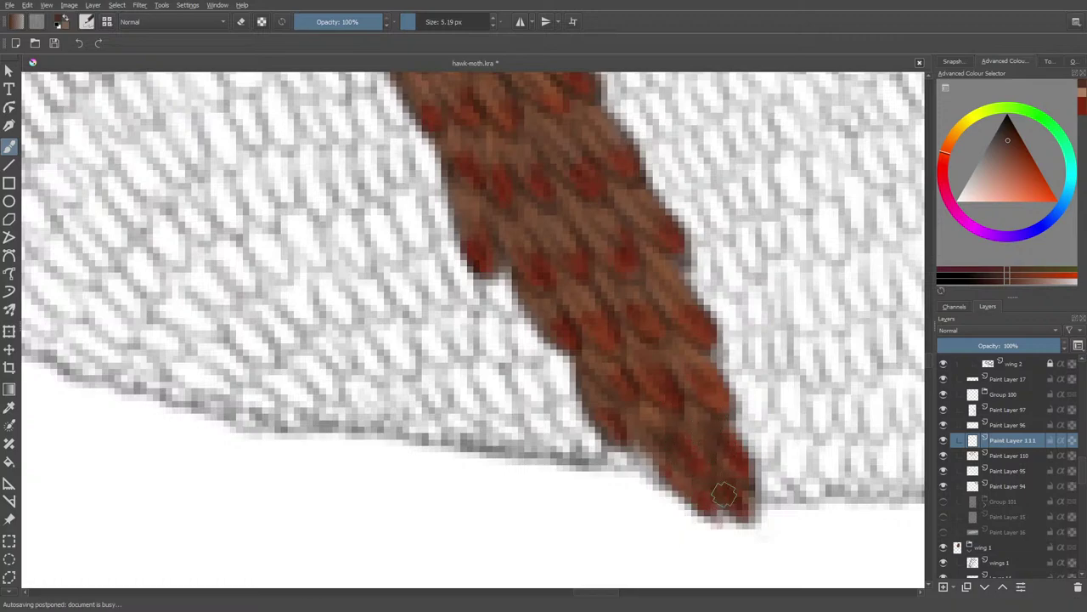
pyautogui.moveTo(593, 372); pyautogui.dragTo(637, 374)
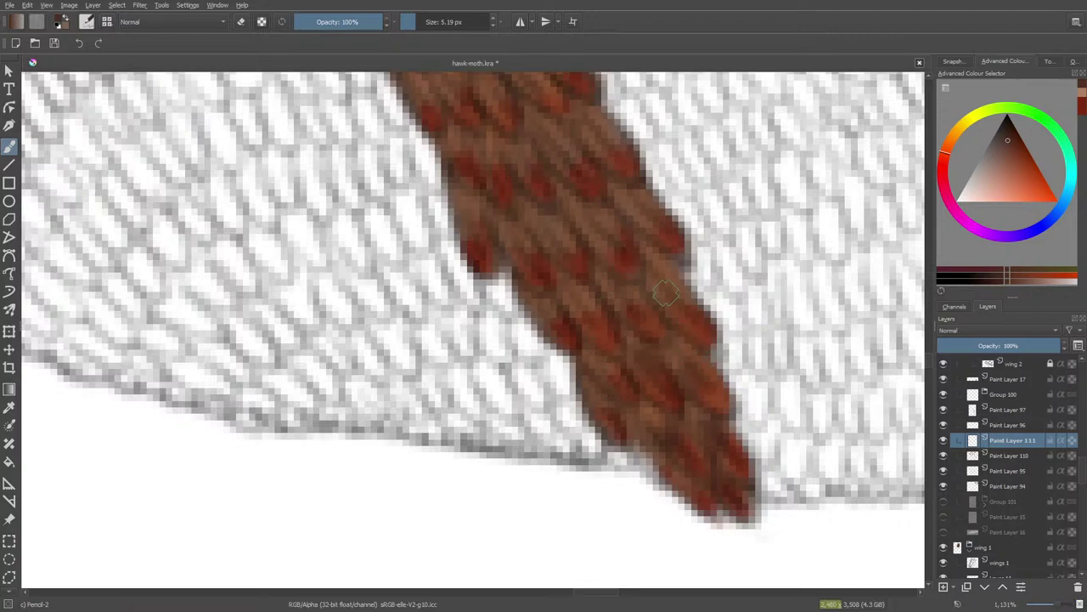
pyautogui.moveTo(683, 298)
pyautogui.mouseDown()
pyautogui.moveTo(665, 286)
pyautogui.moveTo(683, 309)
pyautogui.mouseUp()
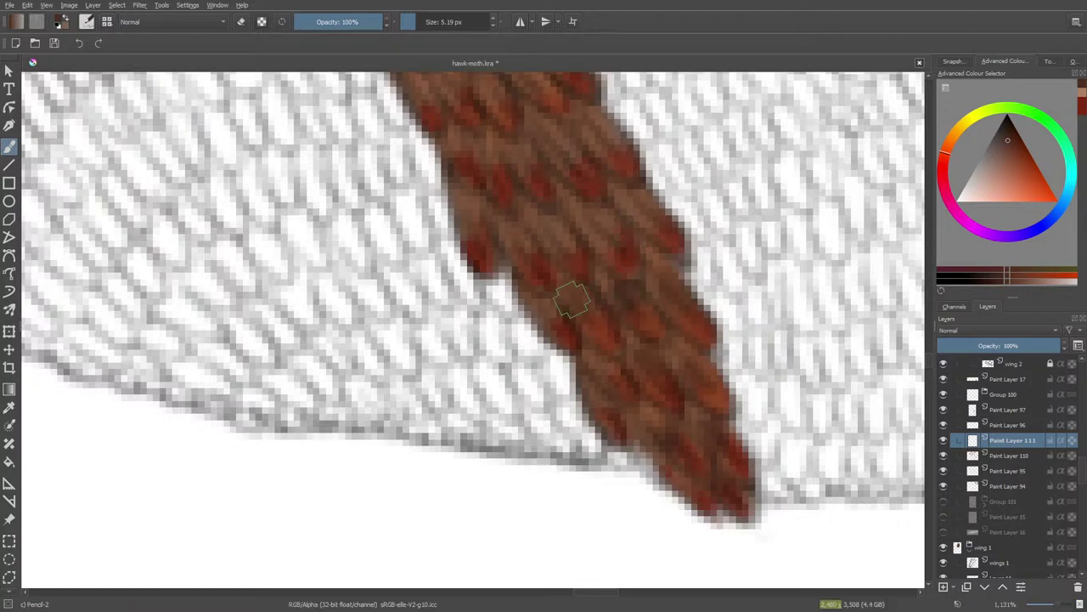
pyautogui.press('e')
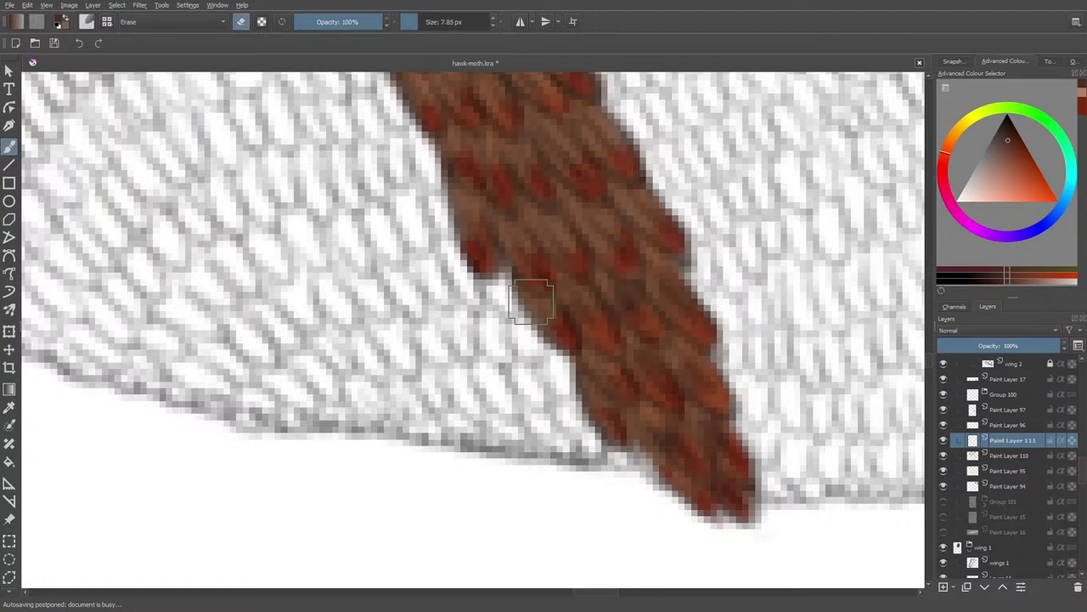
pyautogui.press('e')
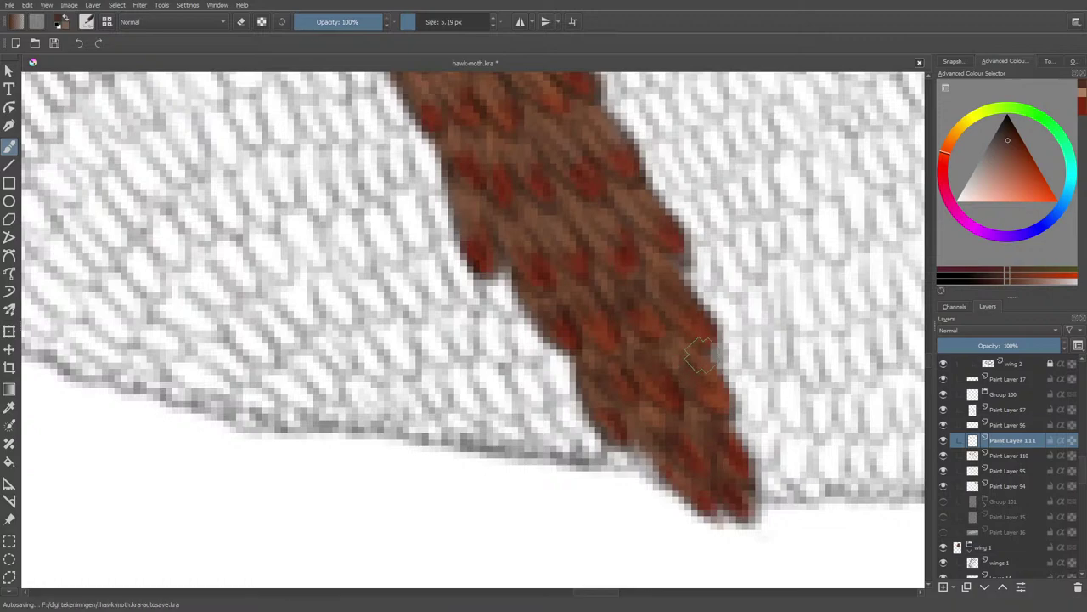
pyautogui.press('e')
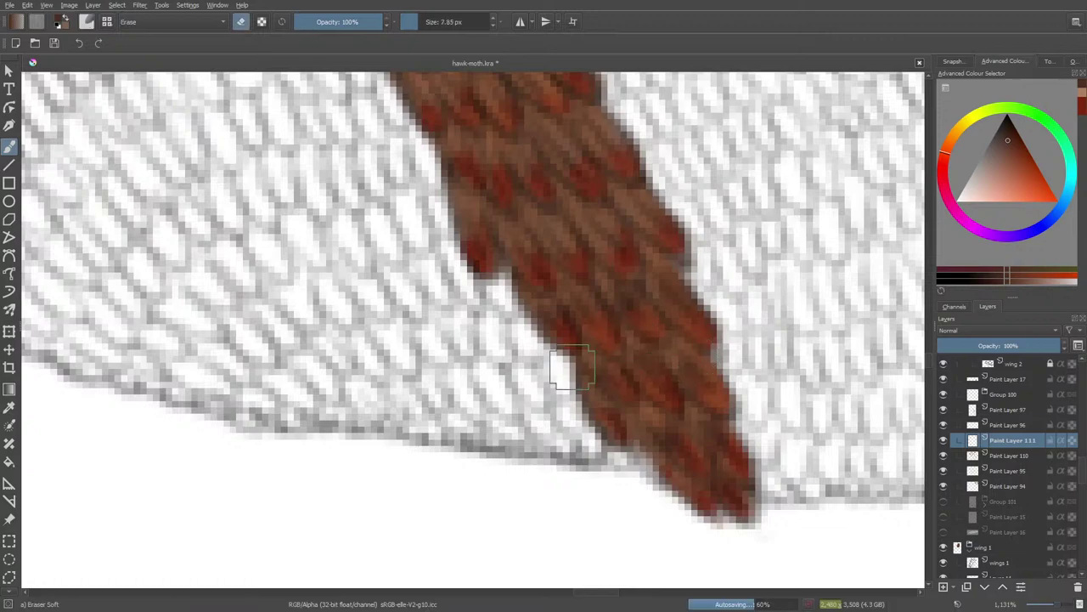
# - Shade the next scale row up the vein band in dark brown, out to the protruding edge scale, softening it with Eraser Soft
pyautogui.press('e')
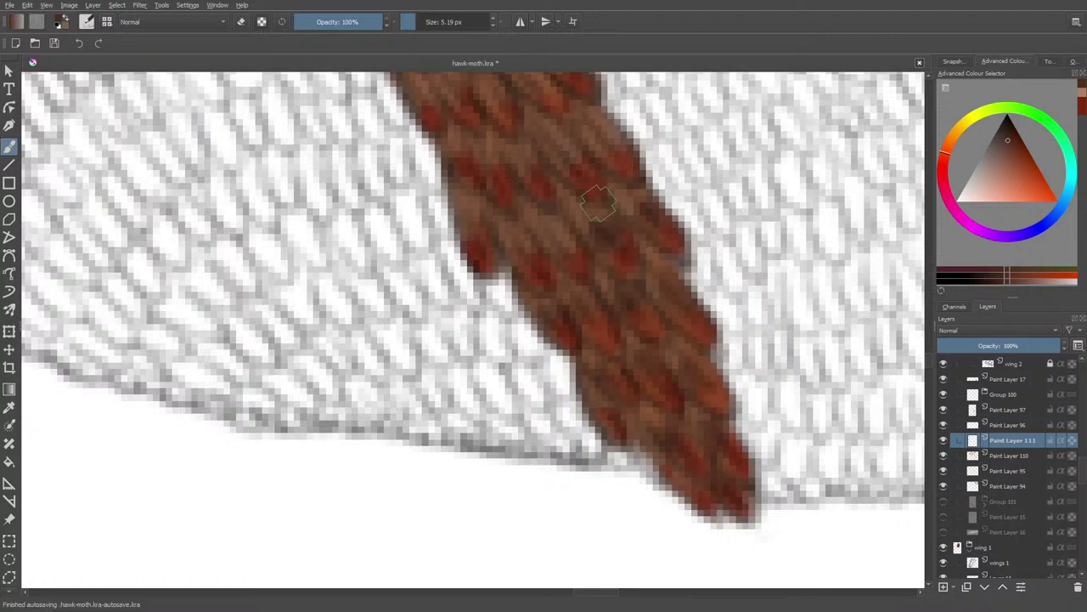
pyautogui.press('e')
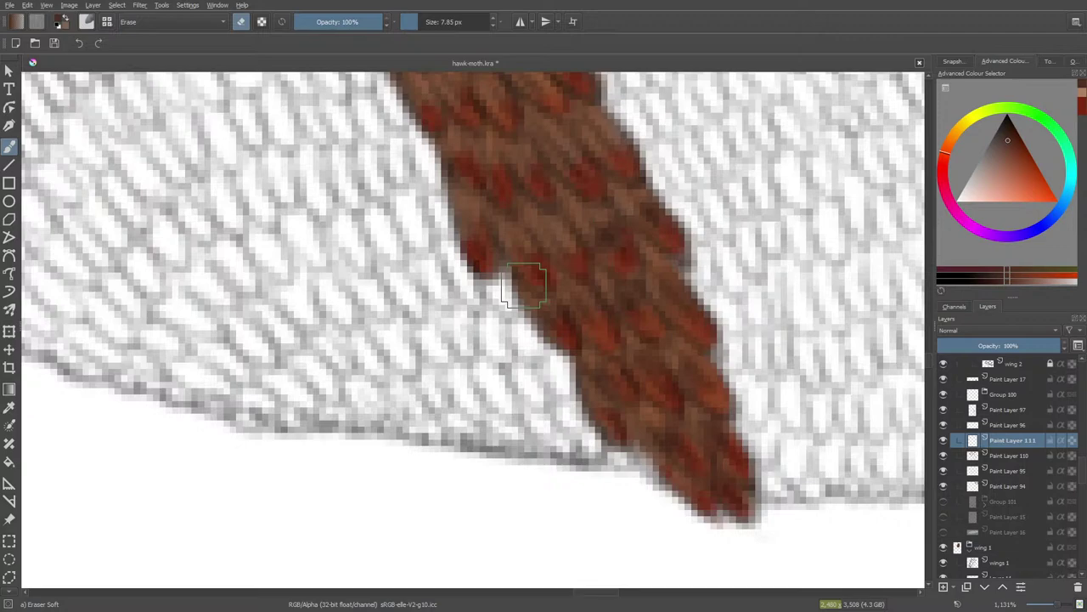
pyautogui.press('e')
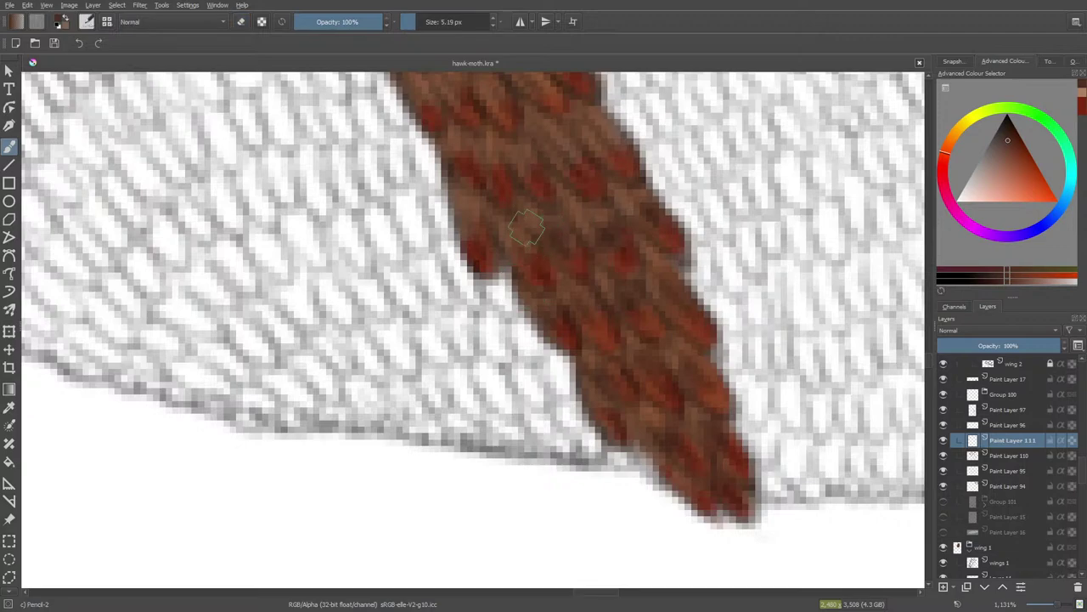
pyautogui.press('e')
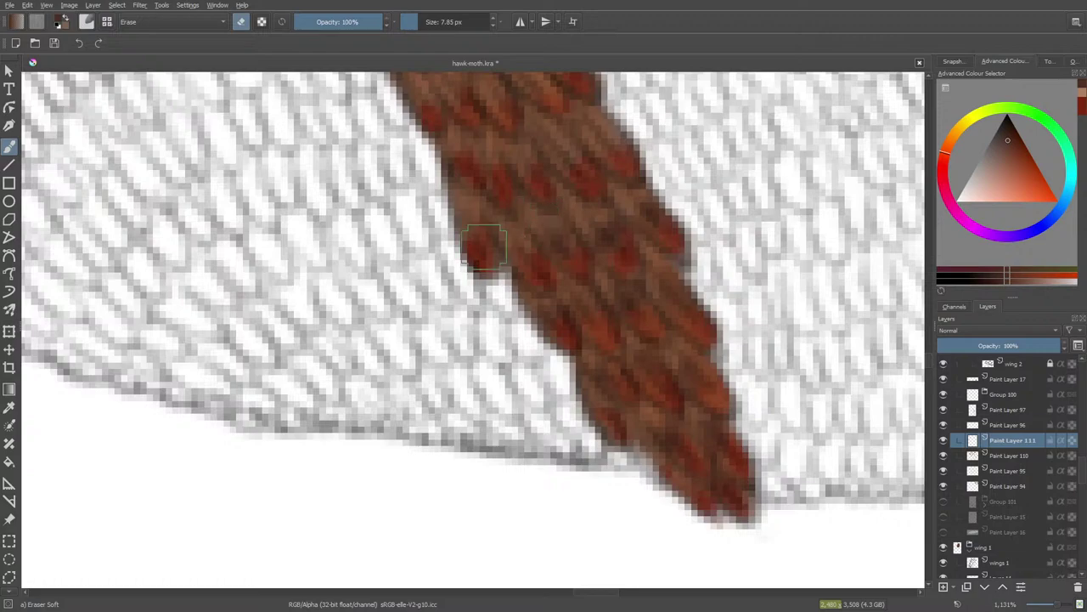
pyautogui.press('e')
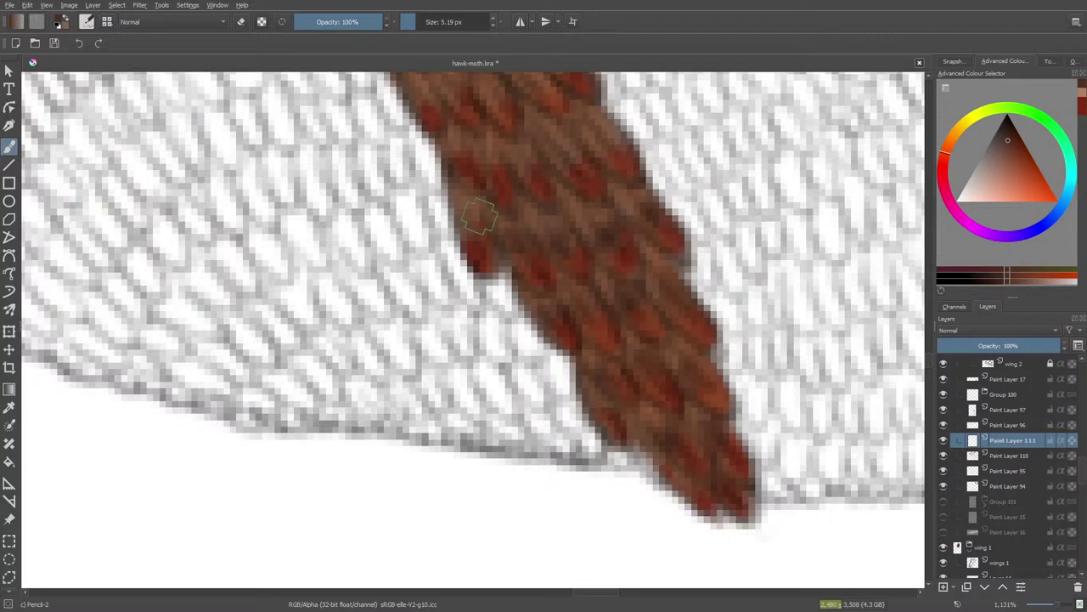
pyautogui.press('e')
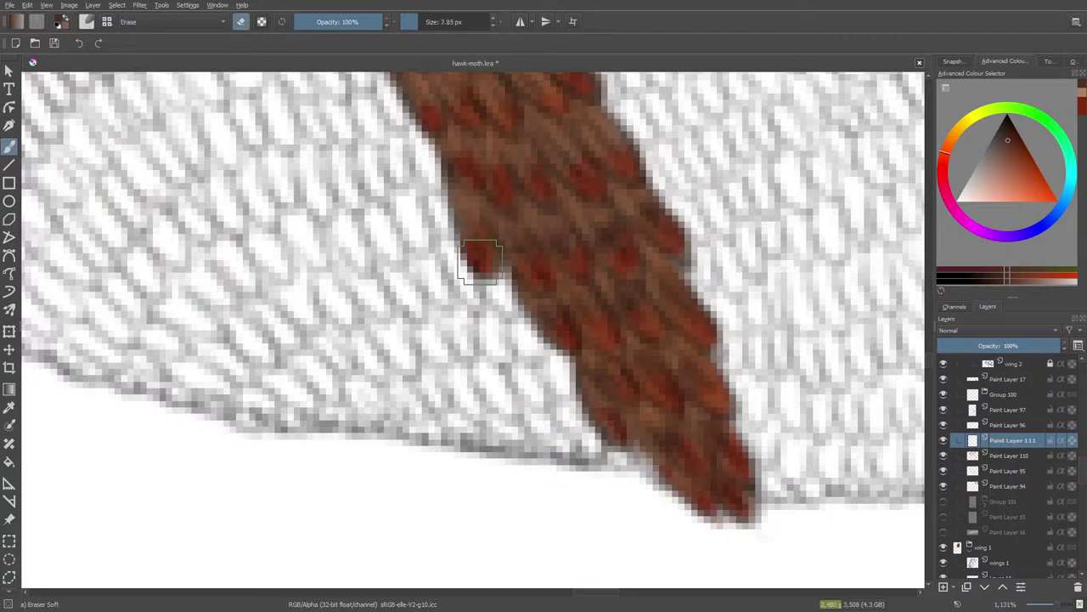
pyautogui.press('e')
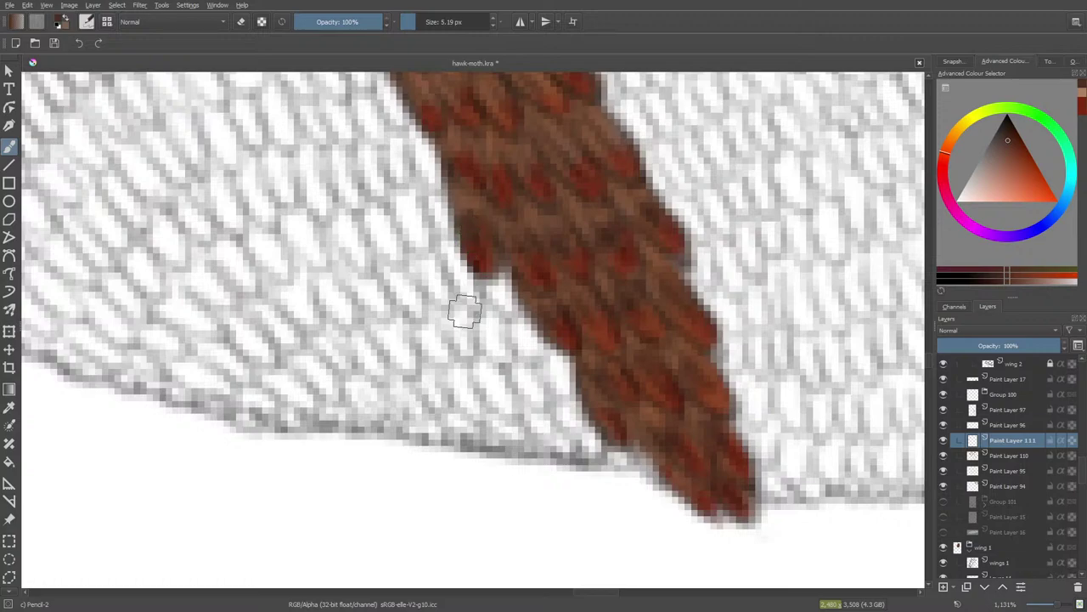
# - Move Paint Layer 111 directly below Paint Layer 110, leaving the soft eraser active
pyautogui.press('e')
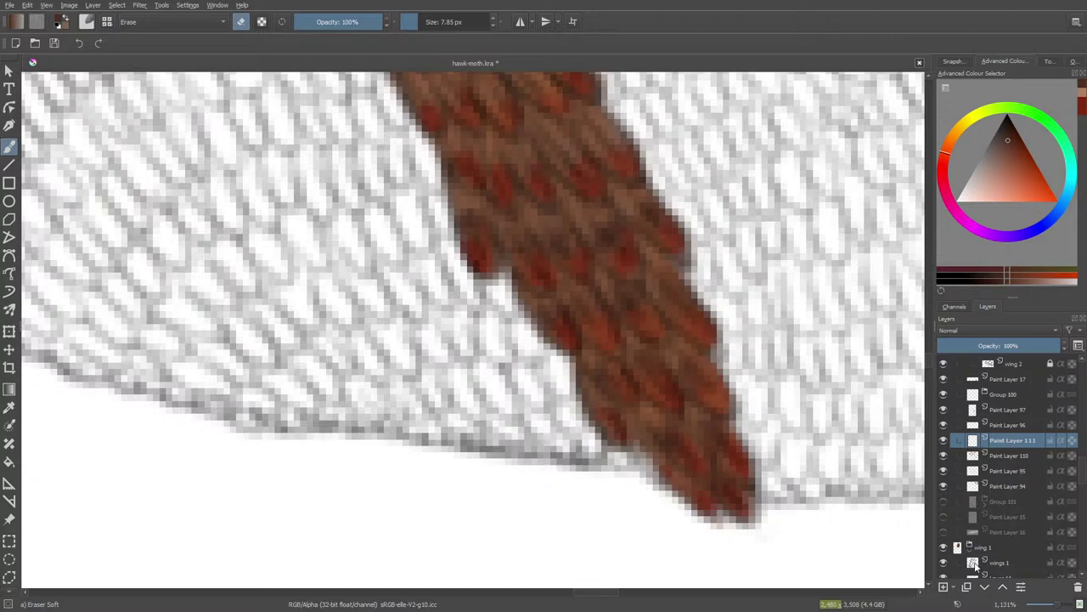
pyautogui.hotkey('ctrl', 'pagedown')
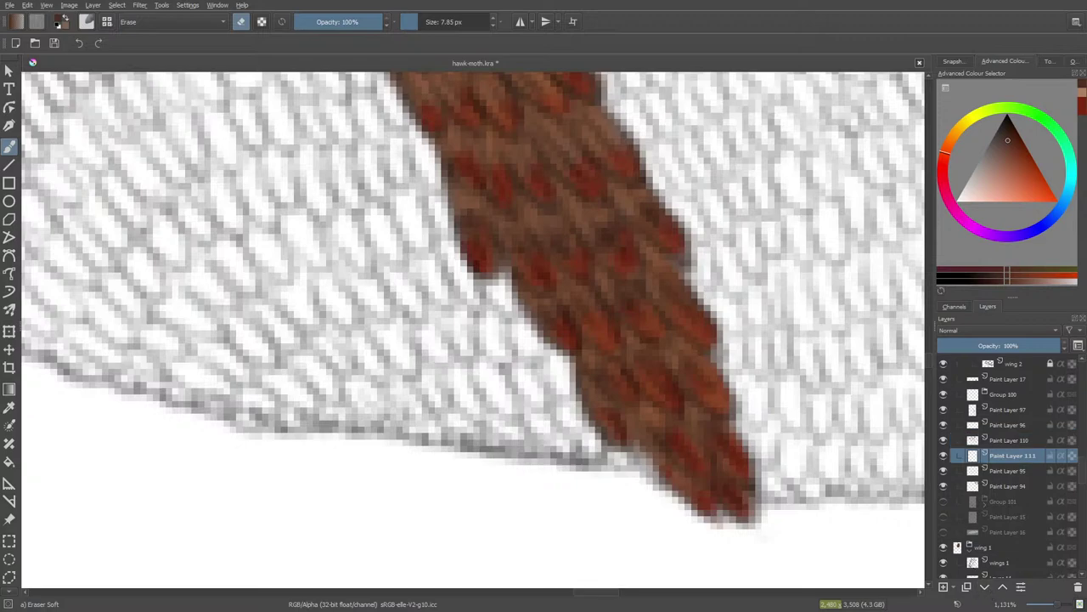
# - Shade the scale row just above the protruding left-edge scale in dark brown with Pencil-2, softening it with Eraser Soft
pyautogui.press('/')
pyautogui.moveTo(929, 358); pyautogui.dragTo(929, 354)
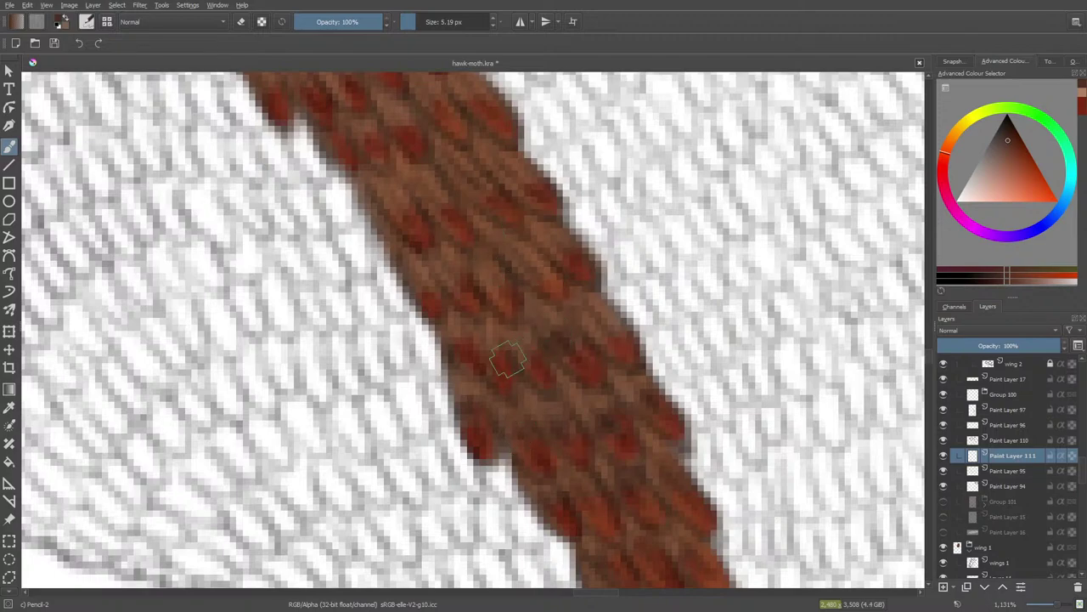
pyautogui.press('/')
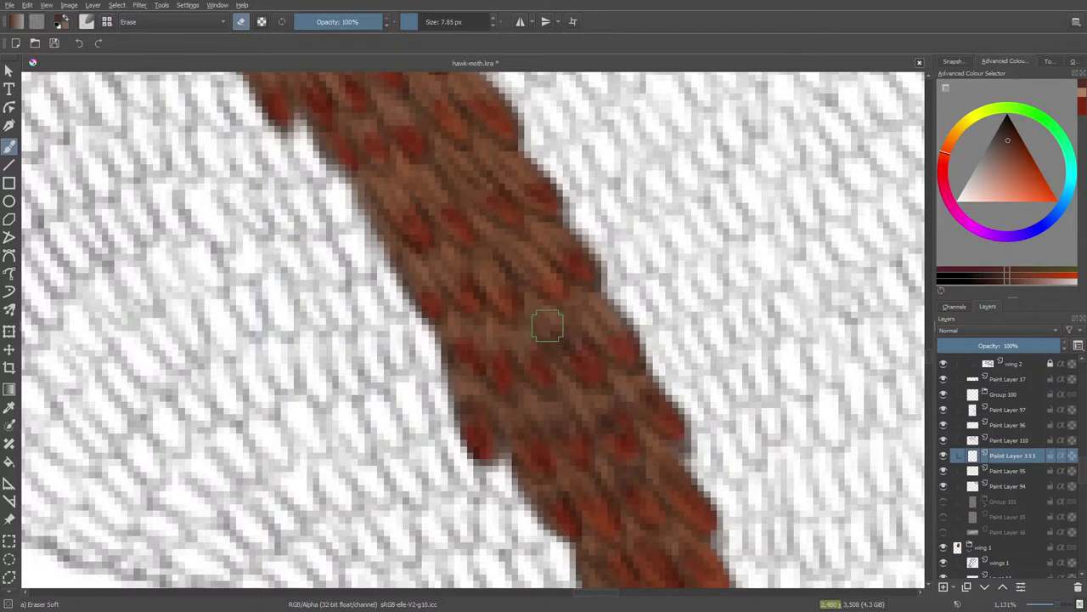
pyautogui.press('/')
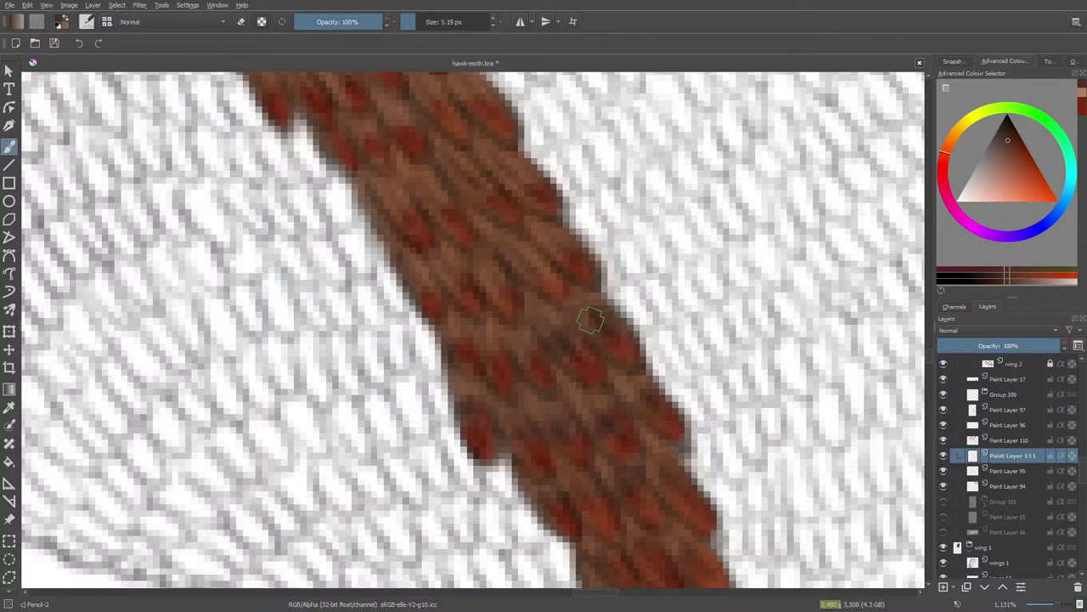
pyautogui.press('/')
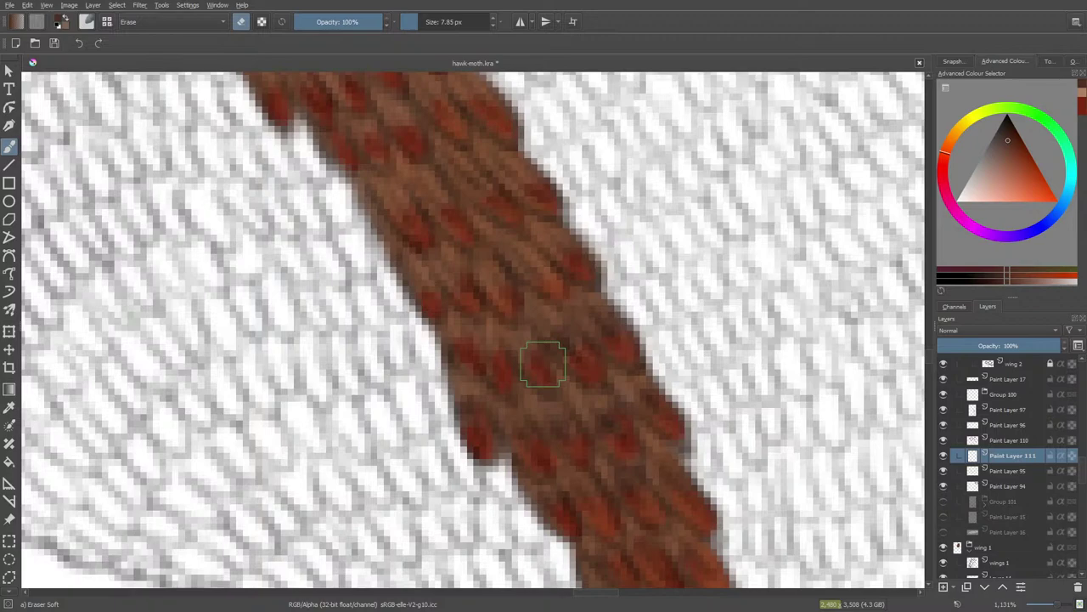
# - Shade the next scale row up the brown vein band in dark brown, across to its left edge, softening the strokes with Eraser Soft
pyautogui.press('/')
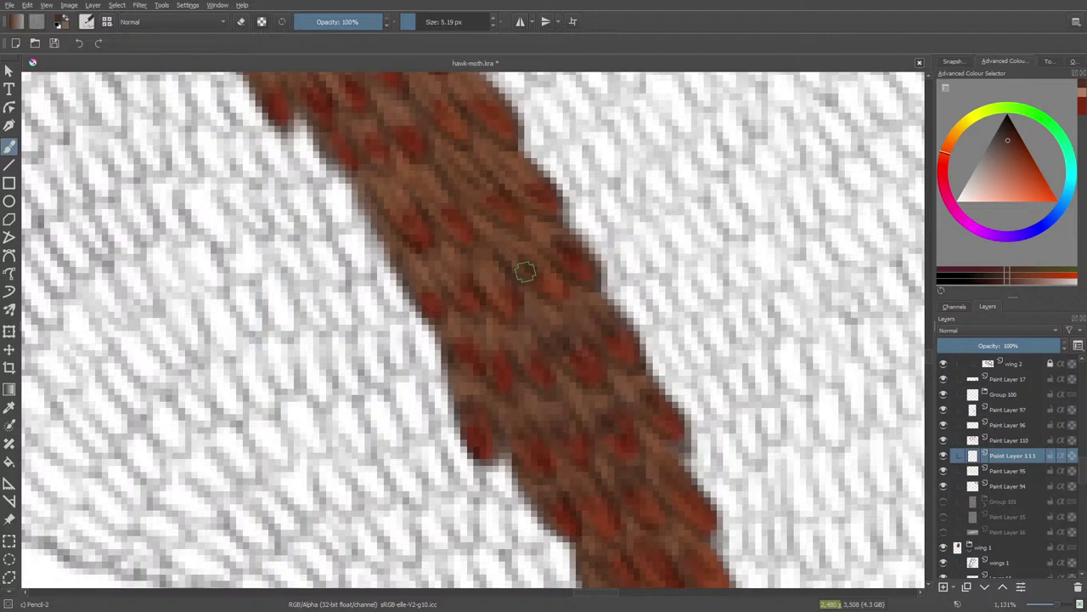
pyautogui.press('/')
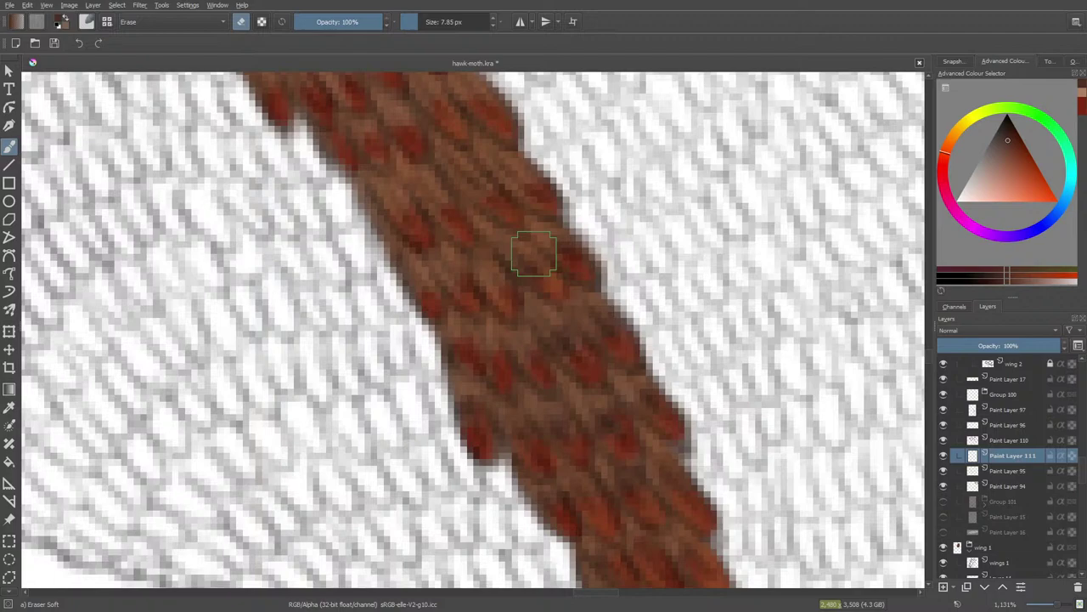
pyautogui.press('/')
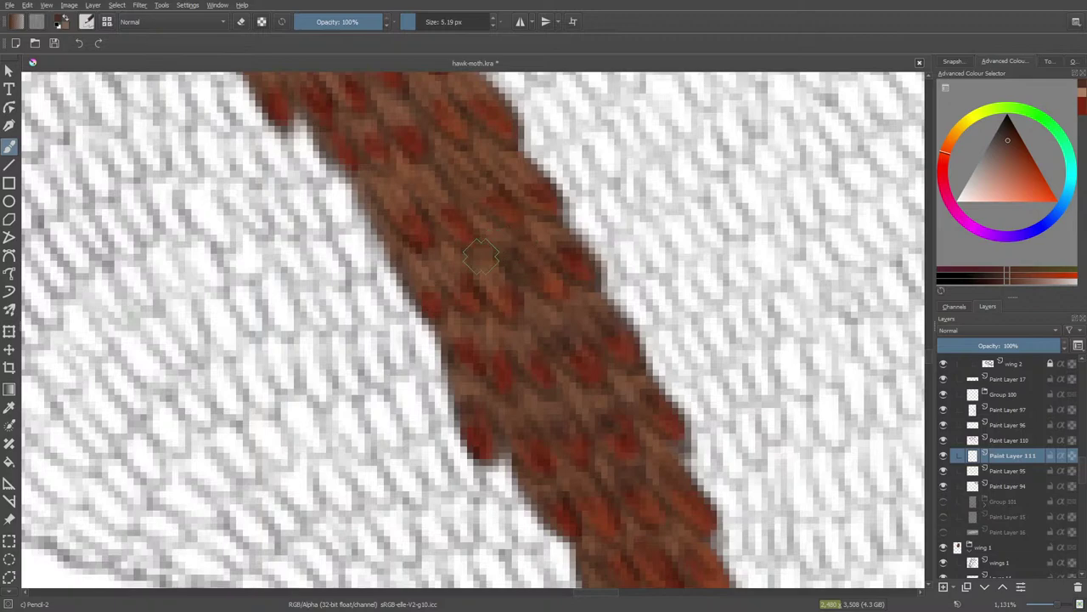
pyautogui.press('/')
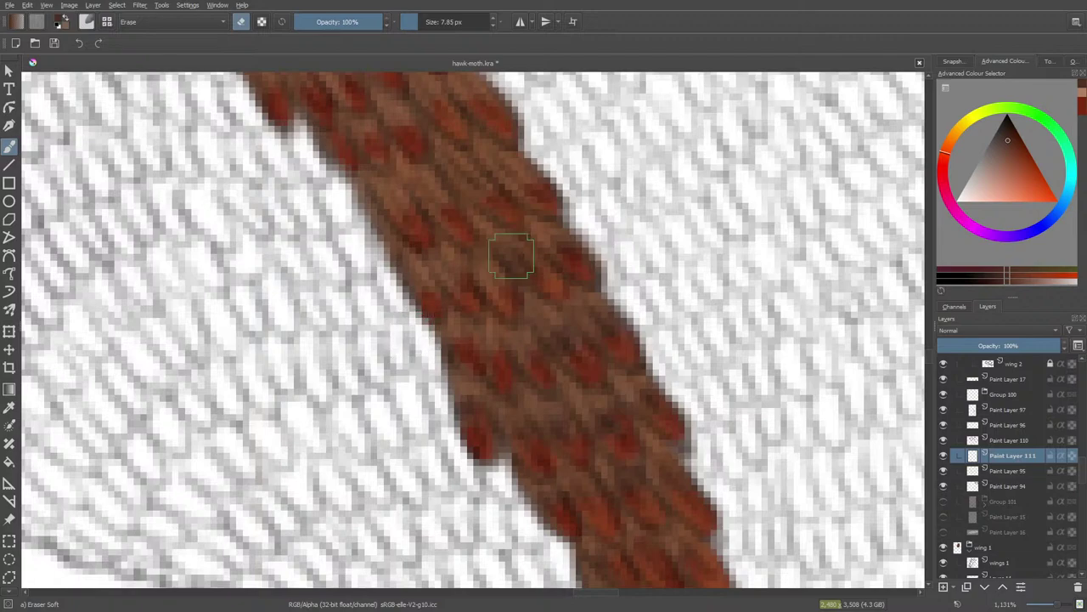
pyautogui.press('/')
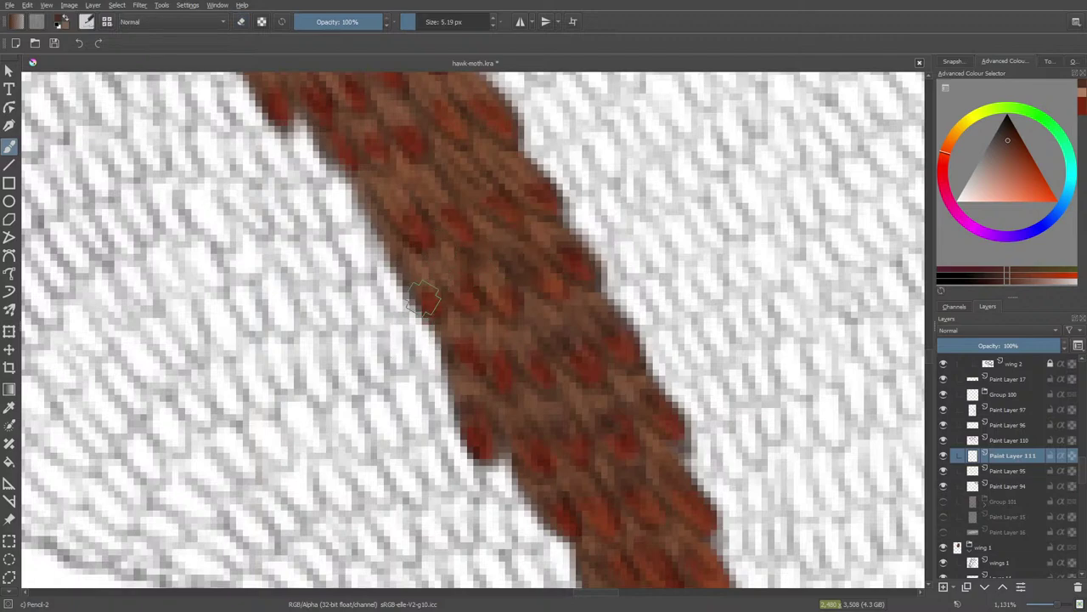
pyautogui.press('/')
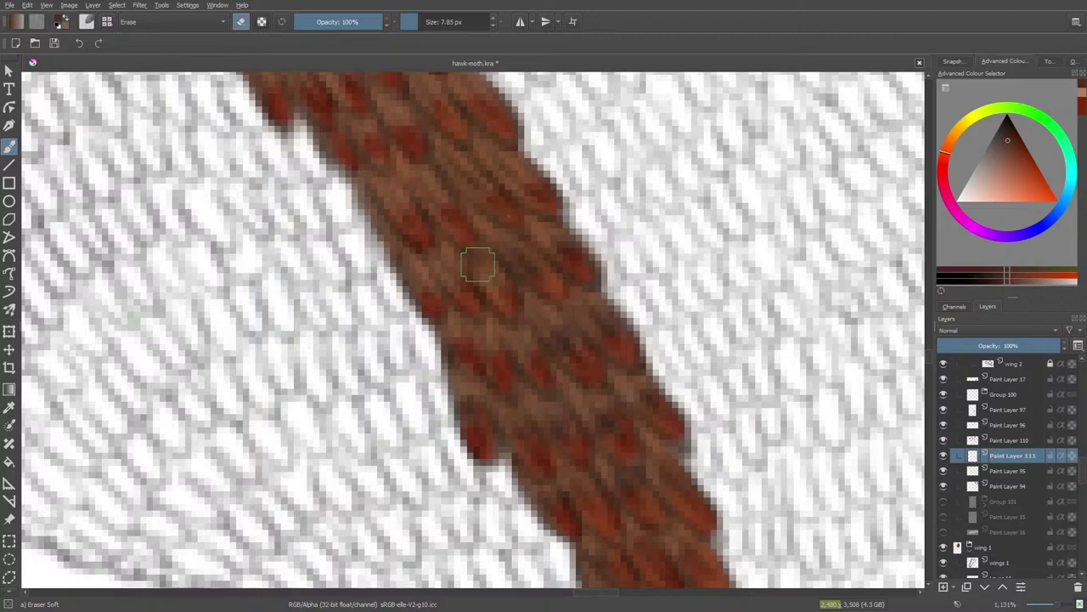
pyautogui.press('/')
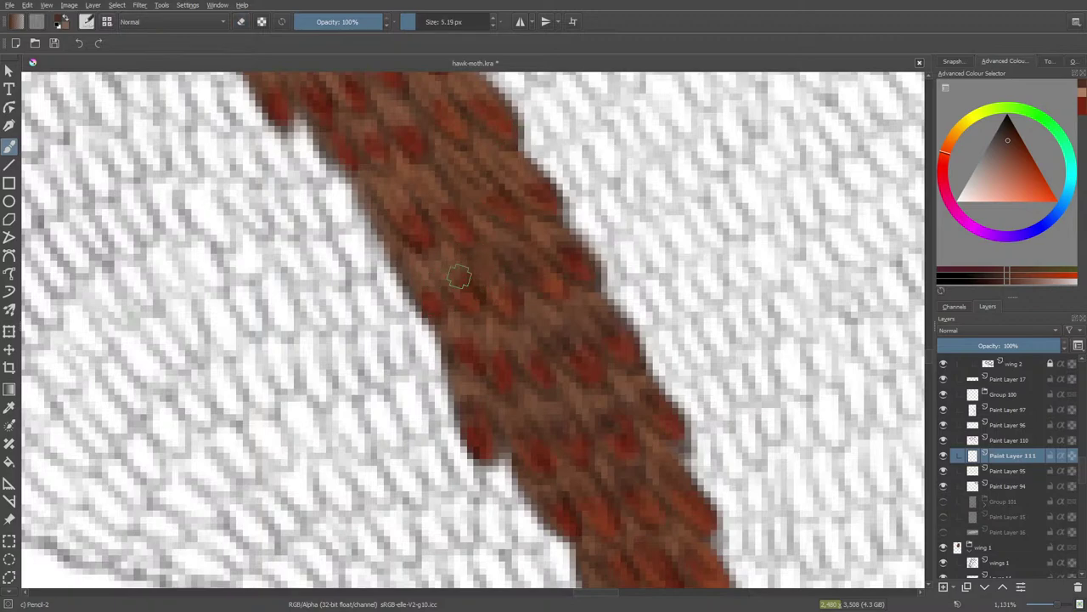
pyautogui.rightClick(412, 276)
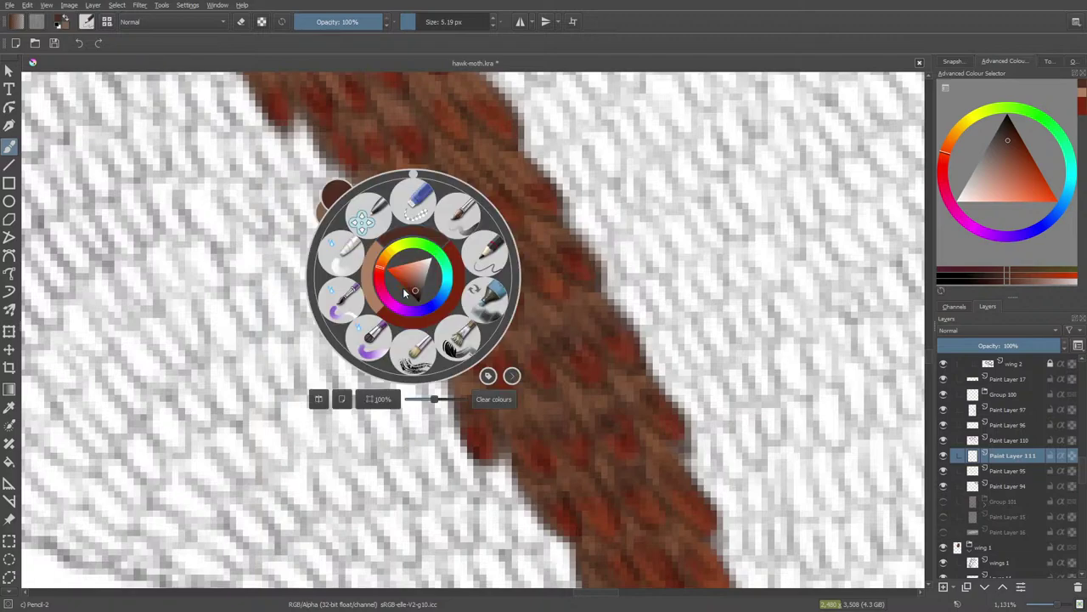
pyautogui.click(493, 169)
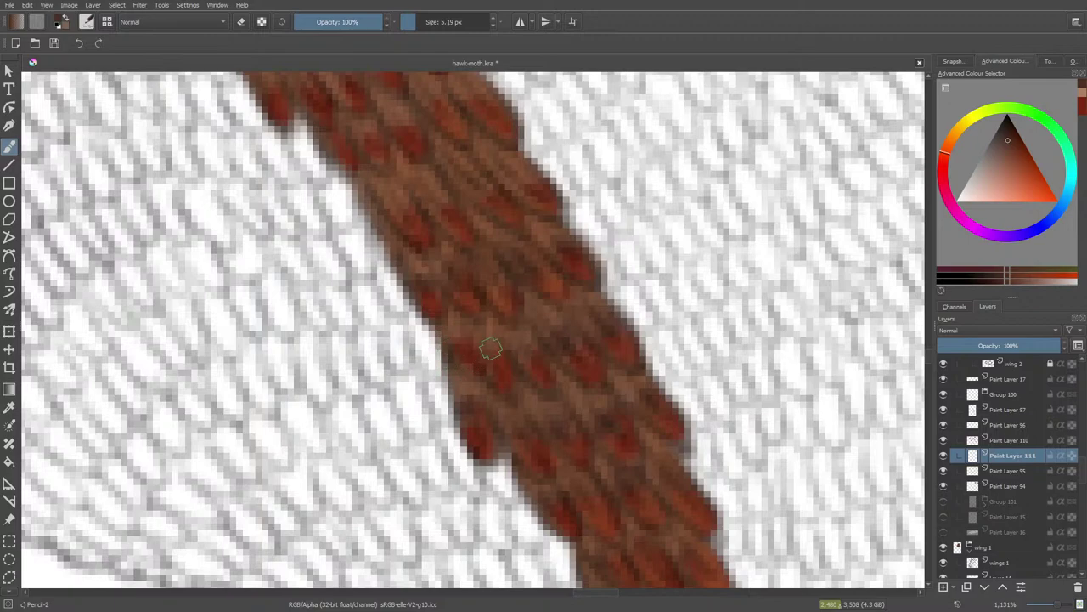
pyautogui.press('e')
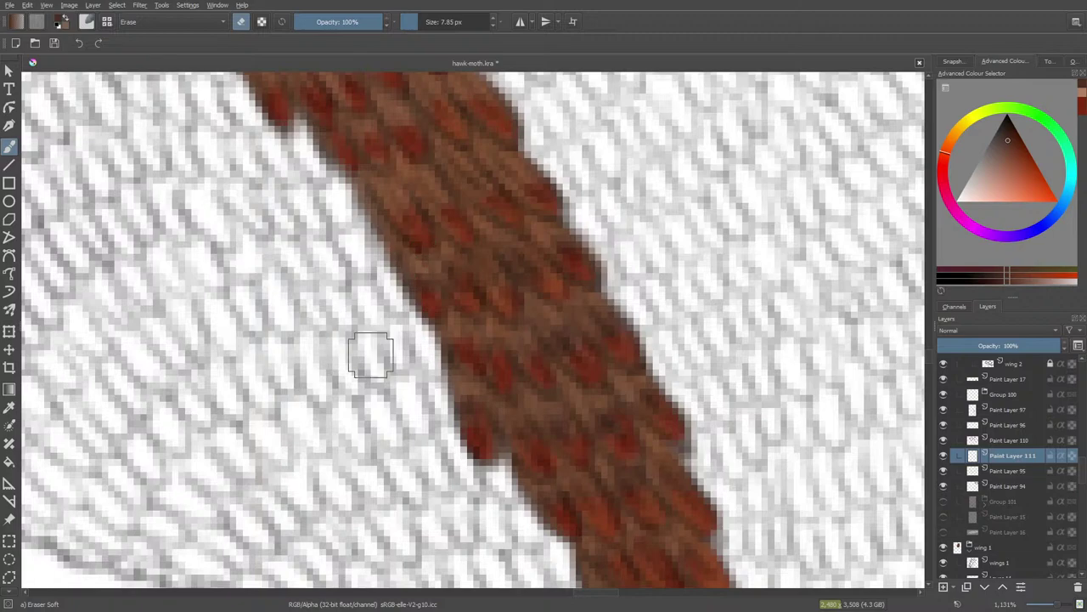
# - Shade the two scale rows just below the notch in the band's left edge in dark brown, blending them with Eraser Soft
pyautogui.press('e')
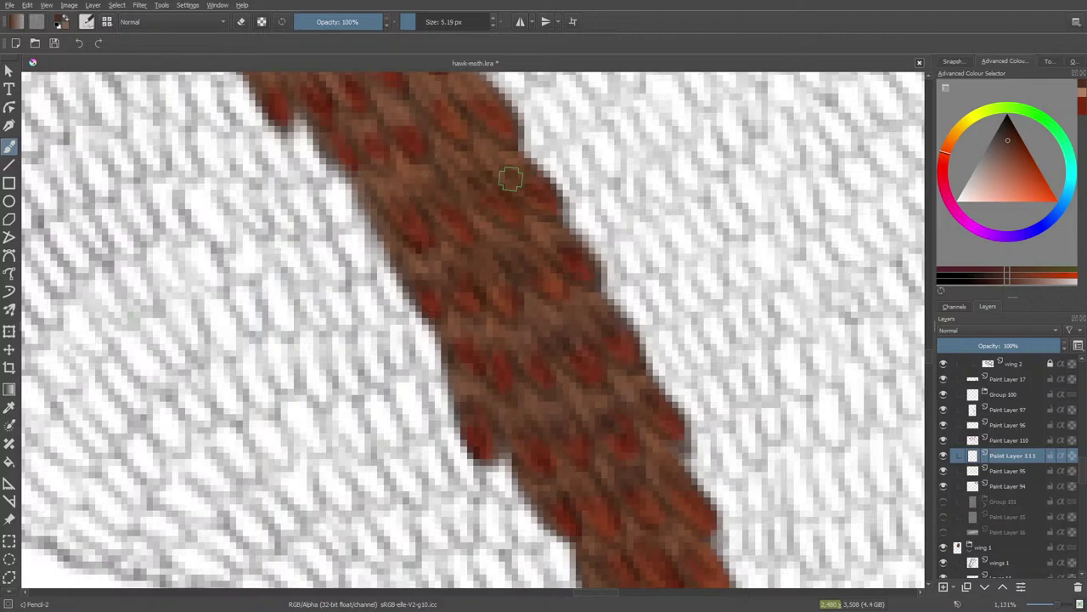
pyautogui.press('e')
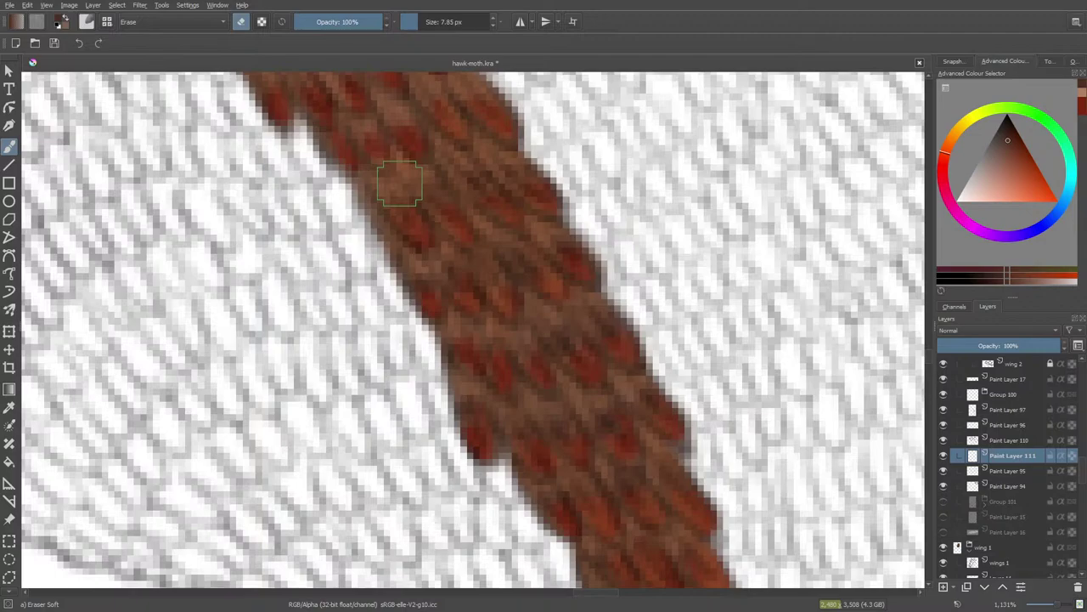
pyautogui.press('/')
pyautogui.moveTo(930, 352); pyautogui.dragTo(932, 348)
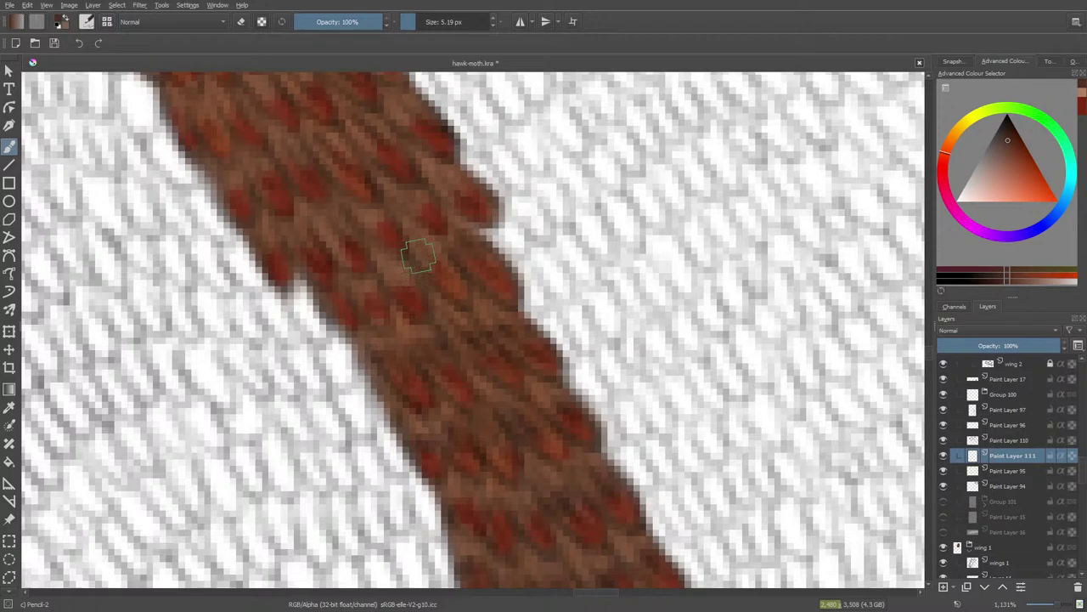
pyautogui.press('e')
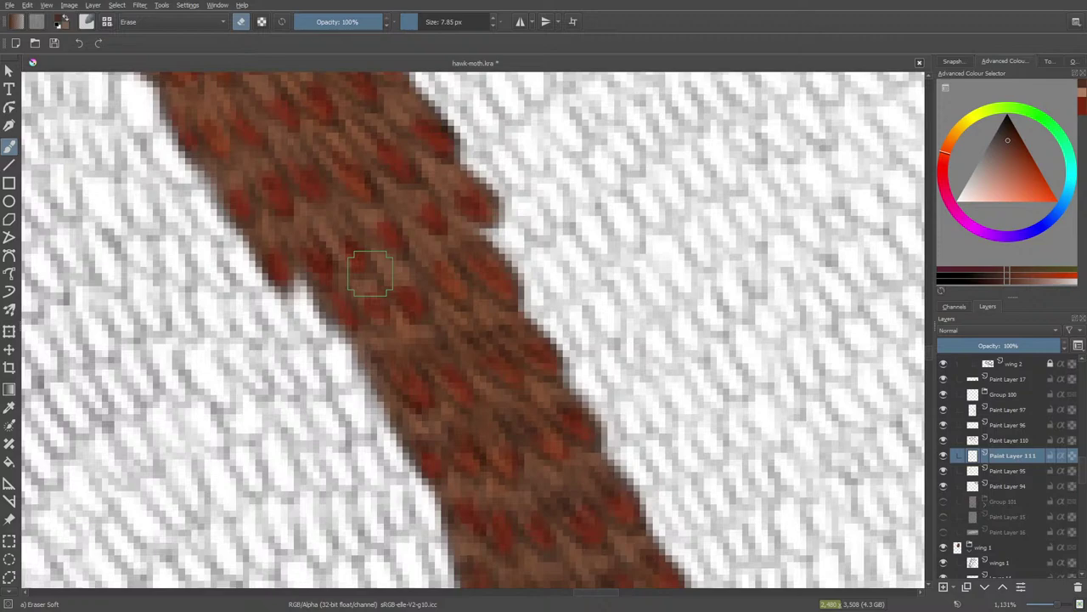
pyautogui.press('e')
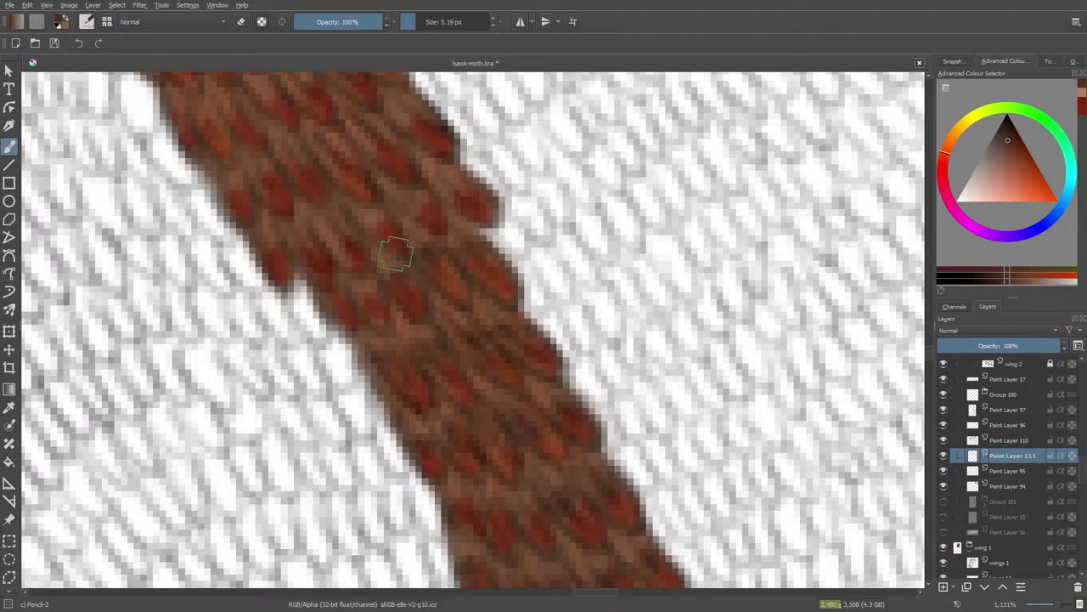
pyautogui.press('e')
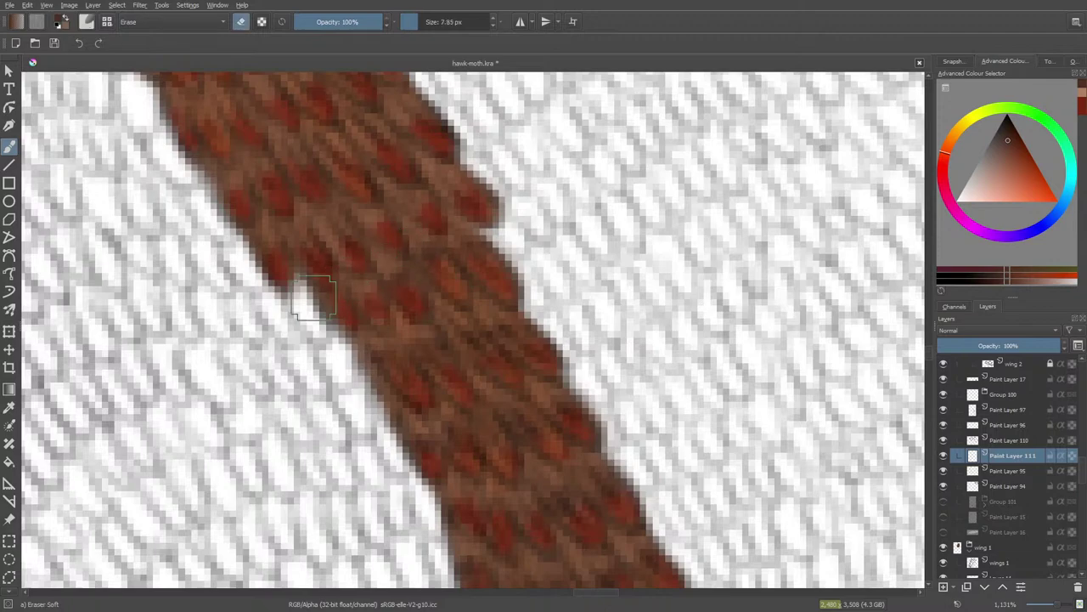
# - Shade the row at the protruding right-edge scale and the row above it in dark brown, softening both with Eraser Soft
pyautogui.press('e')
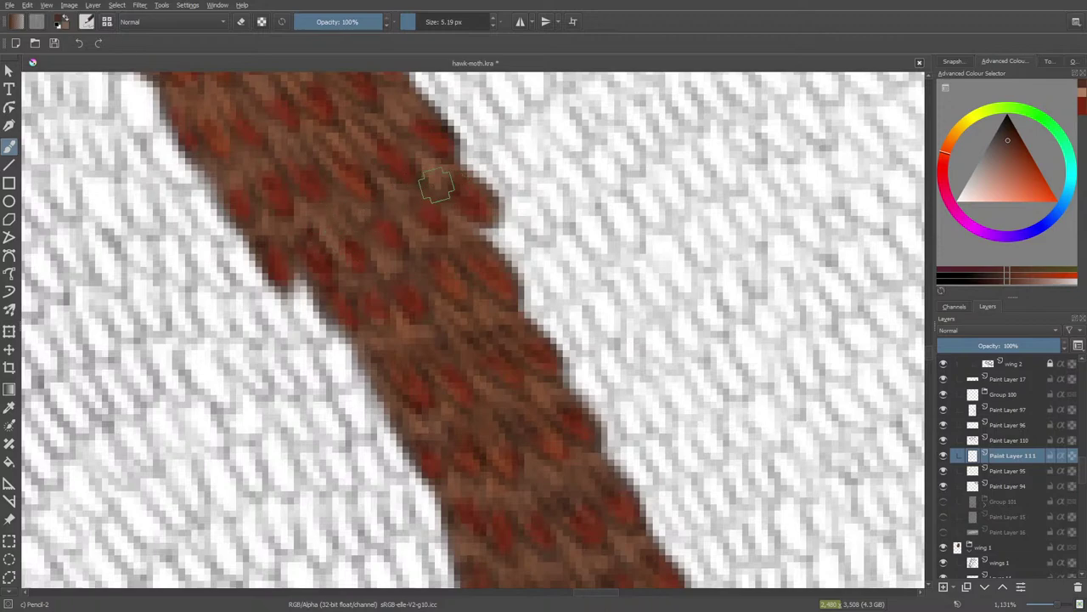
pyautogui.press('e')
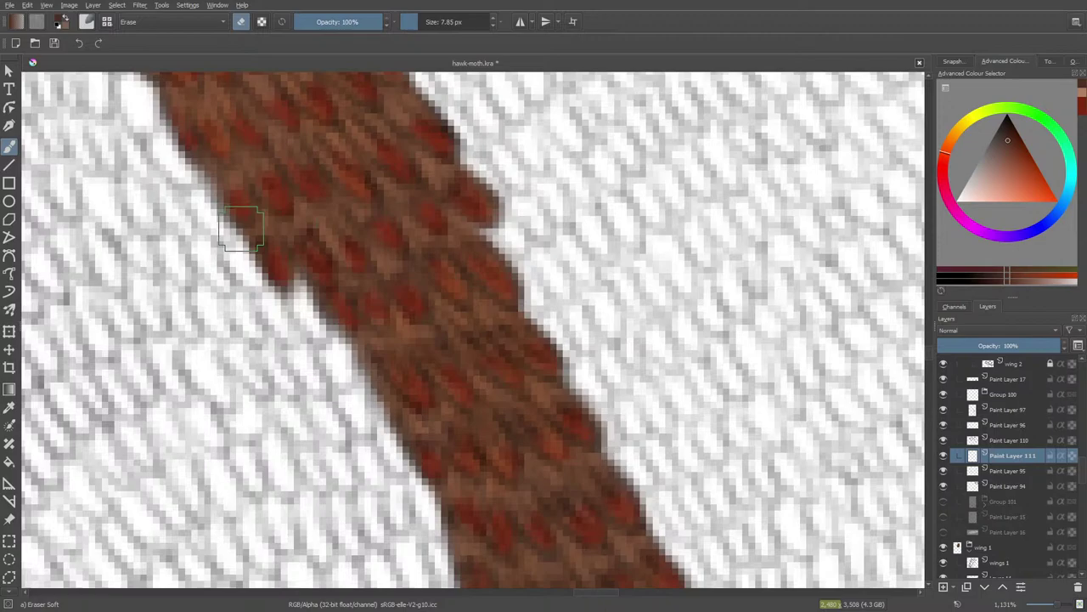
pyautogui.press('e')
pyautogui.moveTo(928, 353); pyautogui.dragTo(930, 350)
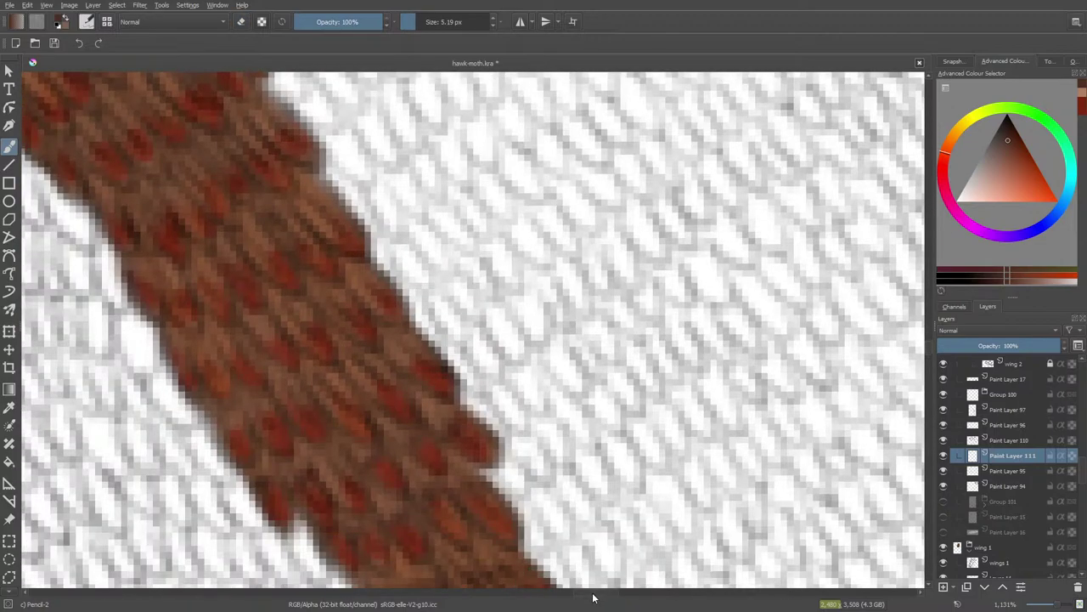
pyautogui.hscroll(-5, 593, 598)
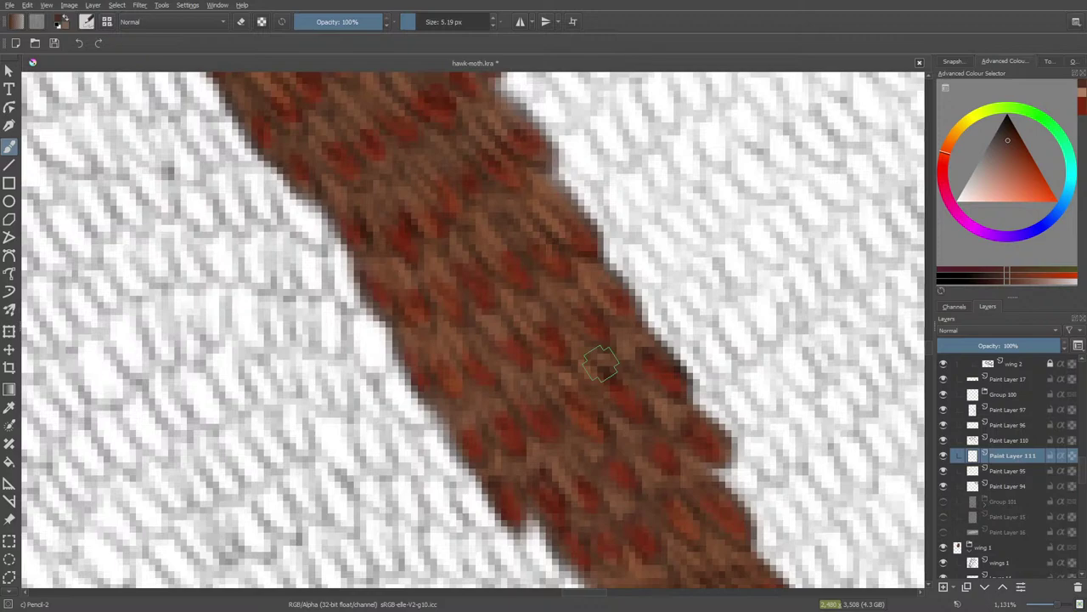
pyautogui.press('e')
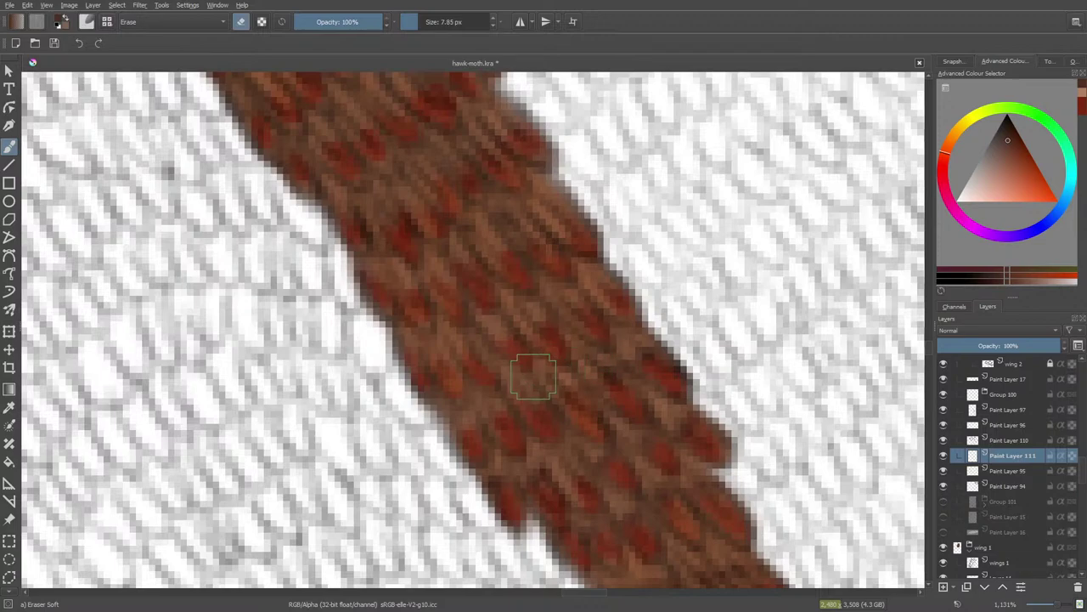
# - Shade the following two scale rows up the vein band with dark brown Pencil-2 strokes, softening each with Eraser Soft
pyautogui.press('/')
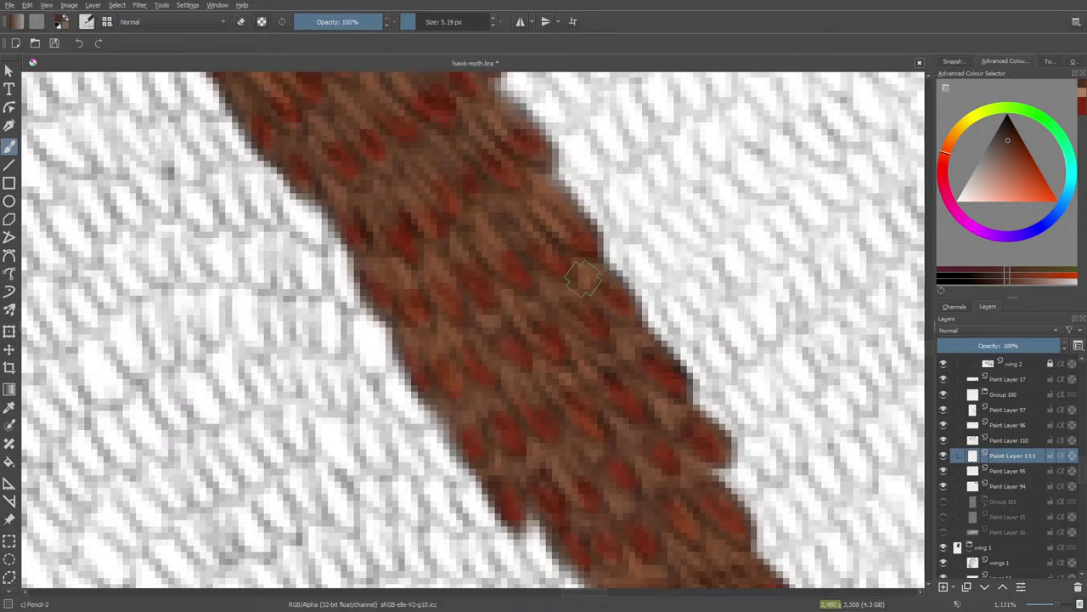
pyautogui.press('e')
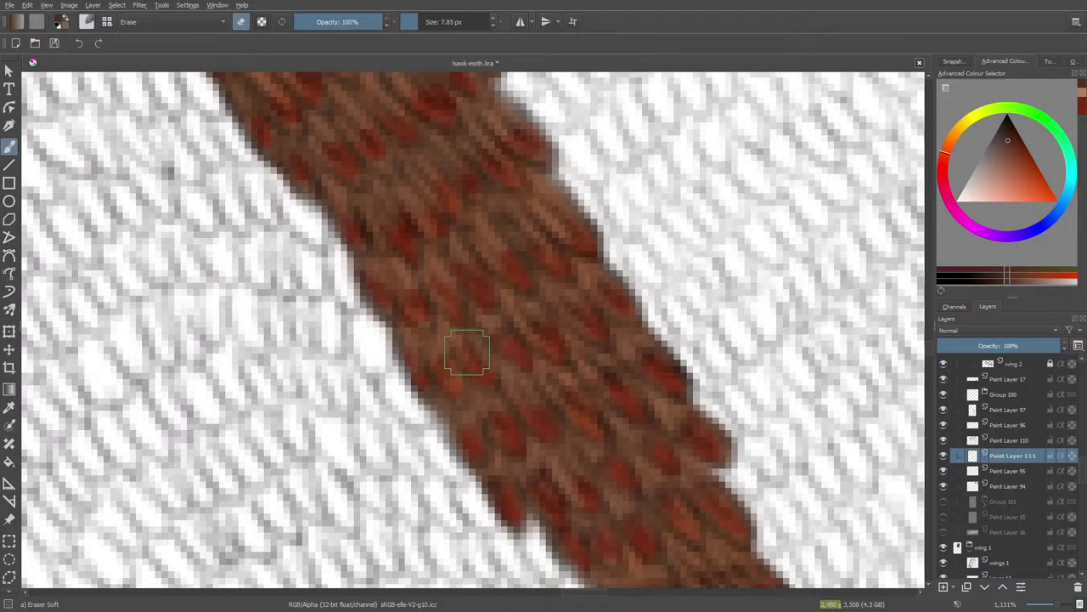
pyautogui.press('e')
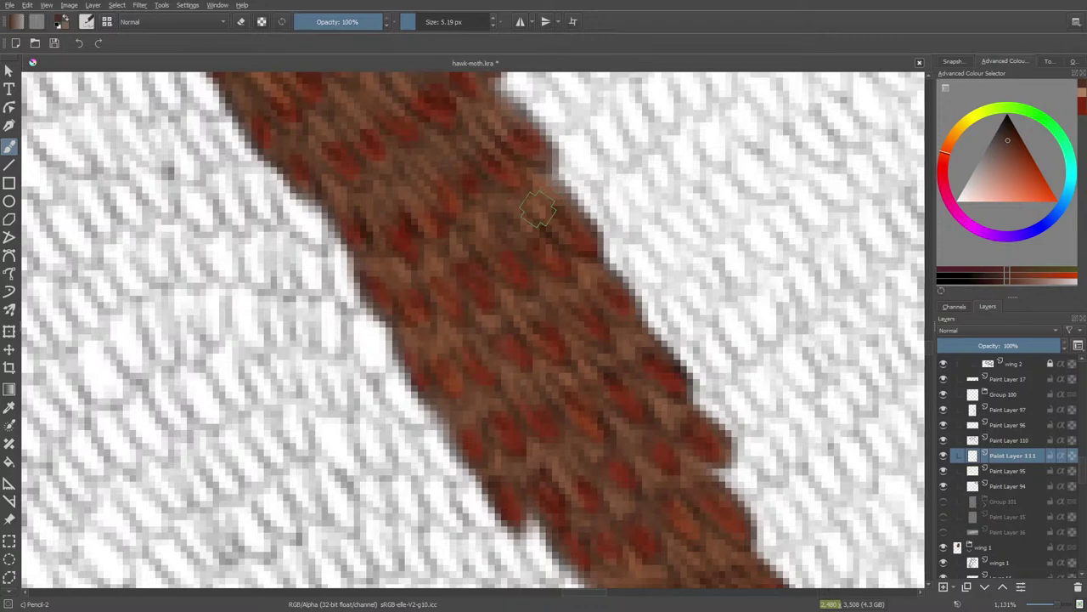
pyautogui.press('e')
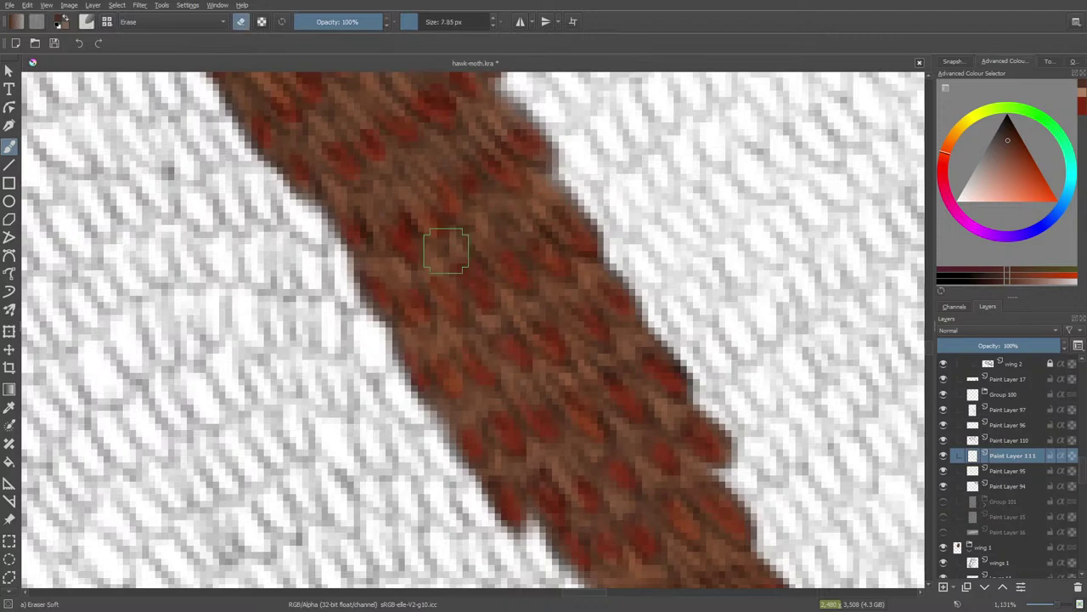
# - Add dark brown Pencil-2 shading to the scale rows leading to the stepped scales on the band's right edge
pyautogui.moveTo(928, 346); pyautogui.dragTo(929, 342)
pyautogui.press('e')
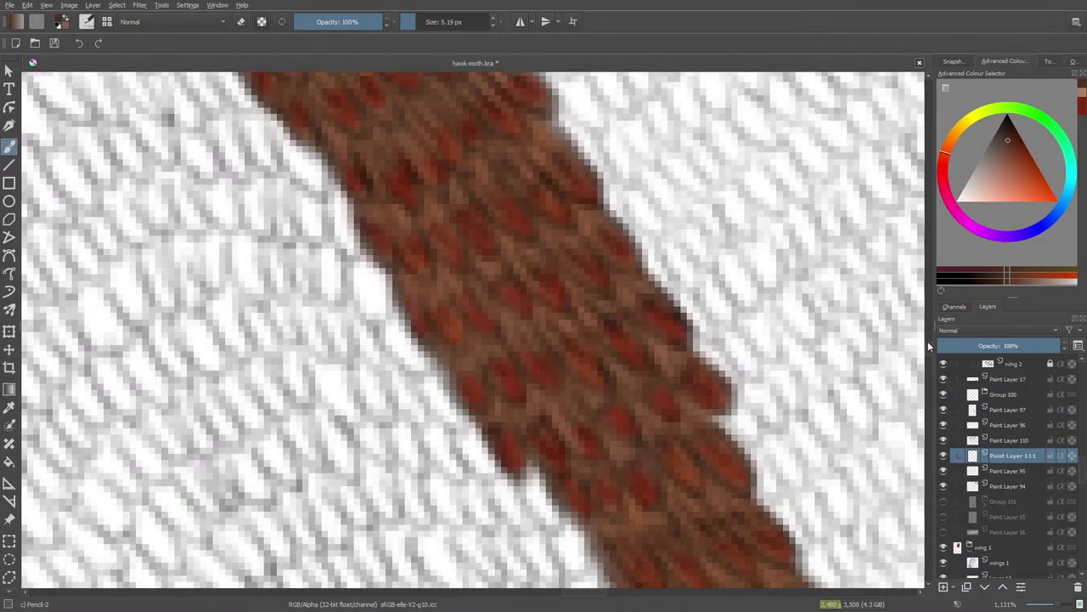
pyautogui.moveTo(928, 341); pyautogui.dragTo(928, 338)
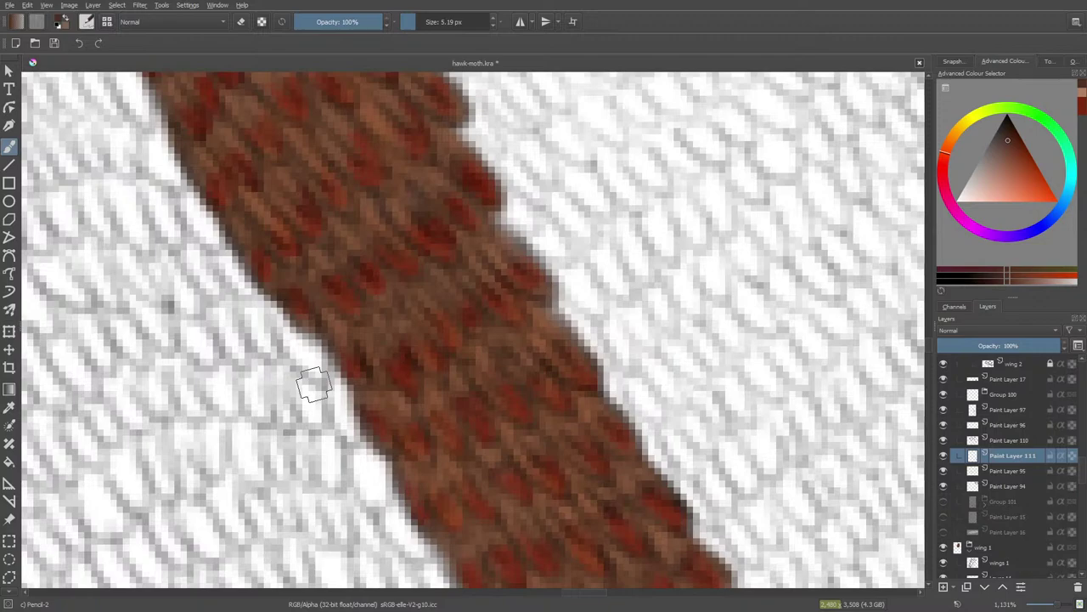
# - Extend the dark brown Pencil-2 shading up the widening band to the rows beside the protruding orange-red left-edge scales
pyautogui.moveTo(579, 594); pyautogui.dragTo(569, 600)
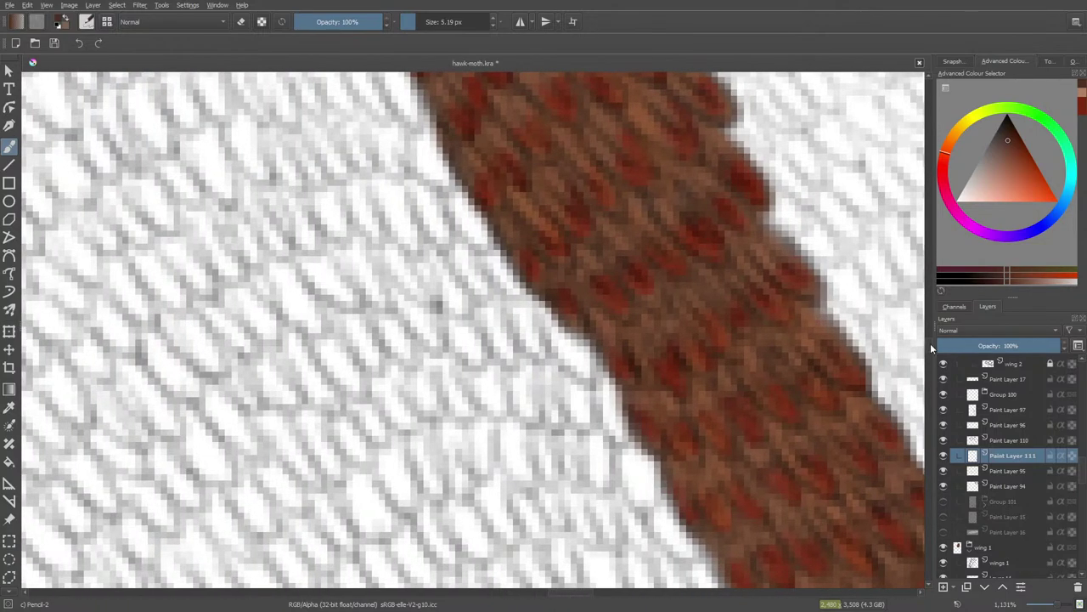
pyautogui.moveTo(931, 344); pyautogui.dragTo(930, 340)
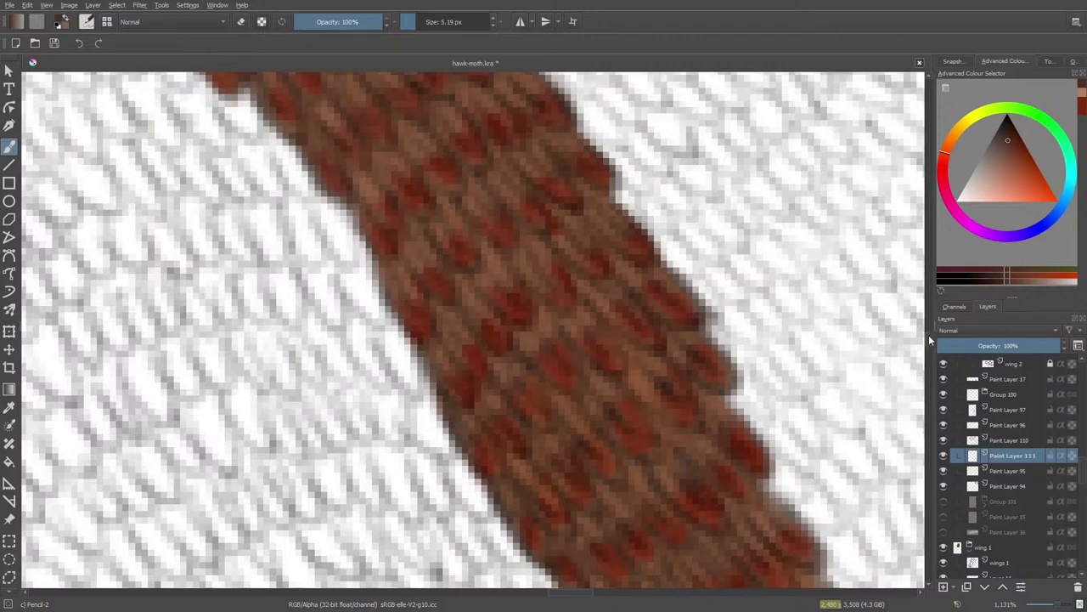
pyautogui.scroll(2, 929, 335)
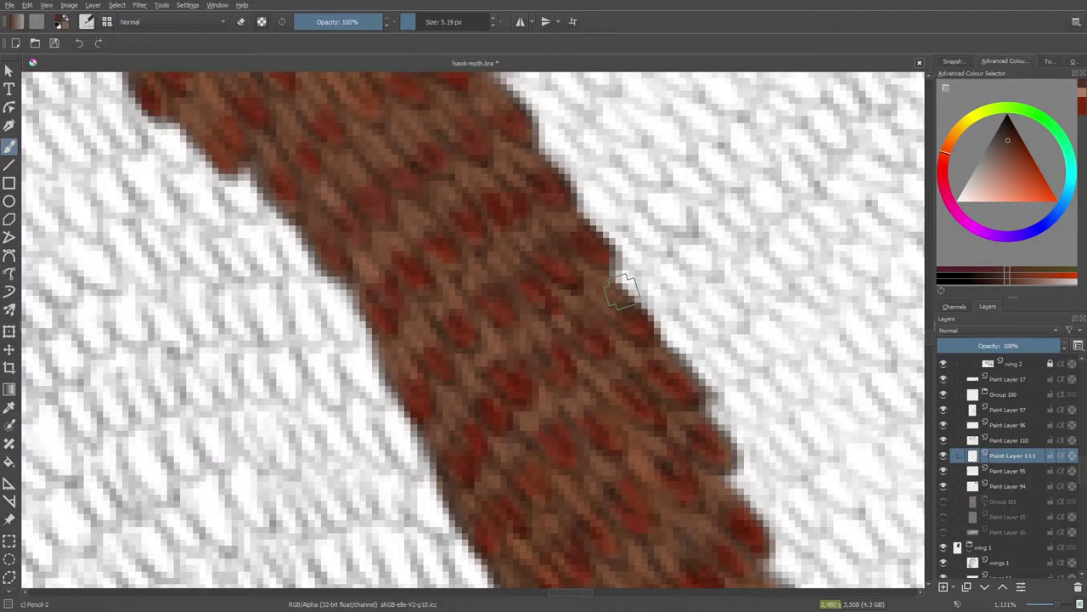
pyautogui.click(495, 103)
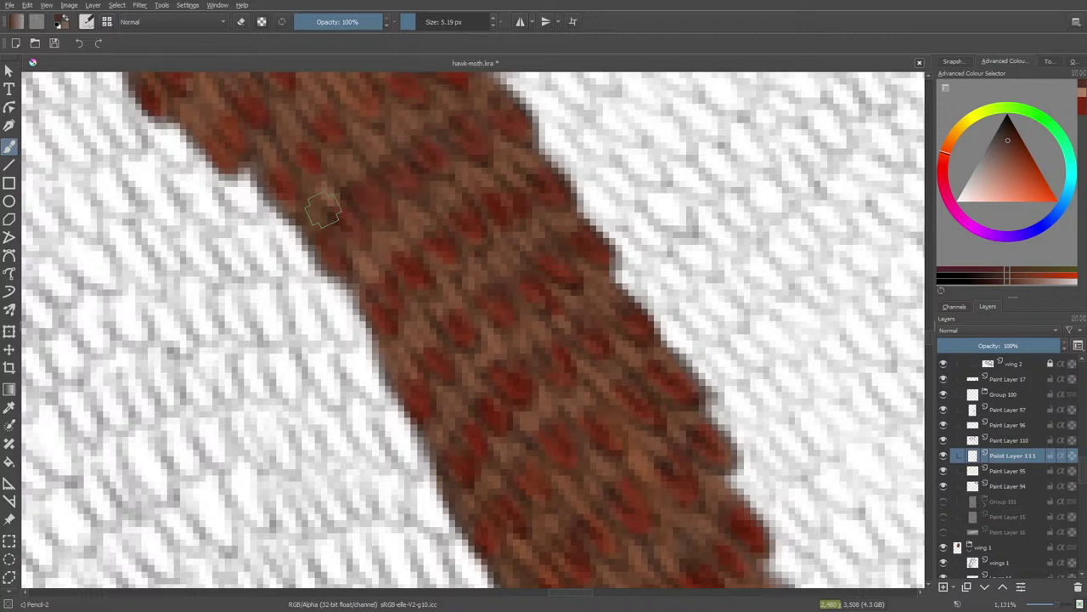
# - Continue the dark brown Pencil-2 shading on Paint Layer 111 through the scale rows above the protruding orange-red left-edge scales
pyautogui.moveTo(929, 330); pyautogui.dragTo(931, 328)
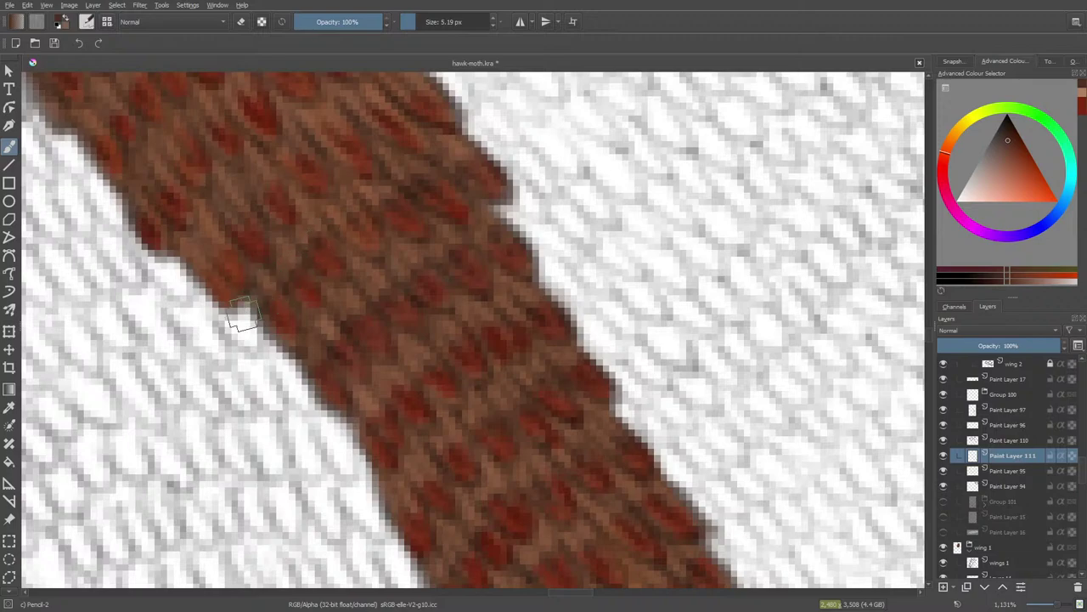
pyautogui.hscroll(-5, 572, 598)
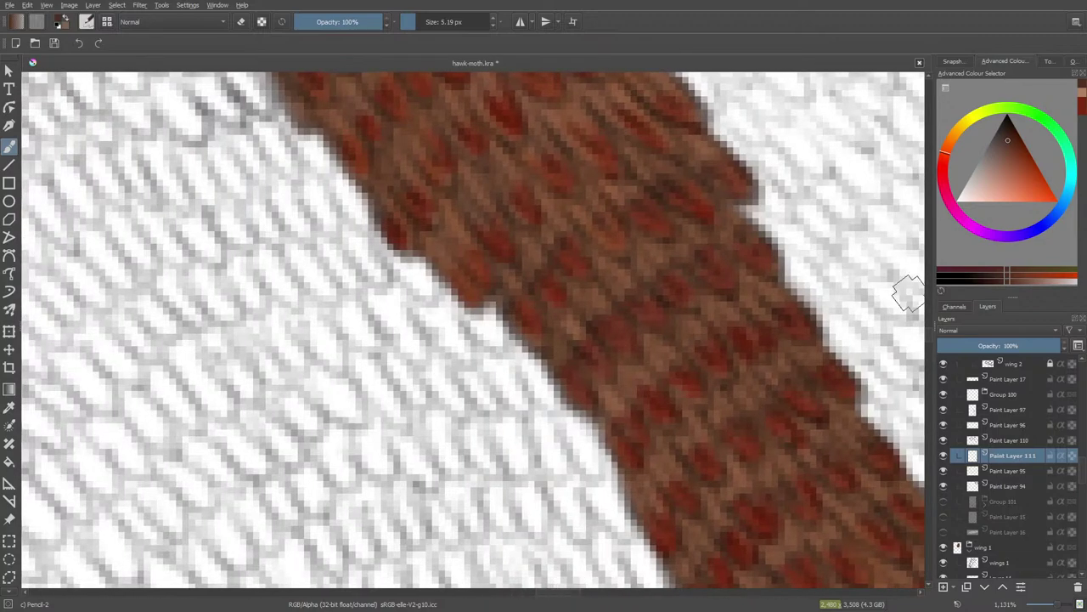
pyautogui.moveTo(930, 330); pyautogui.dragTo(932, 325)
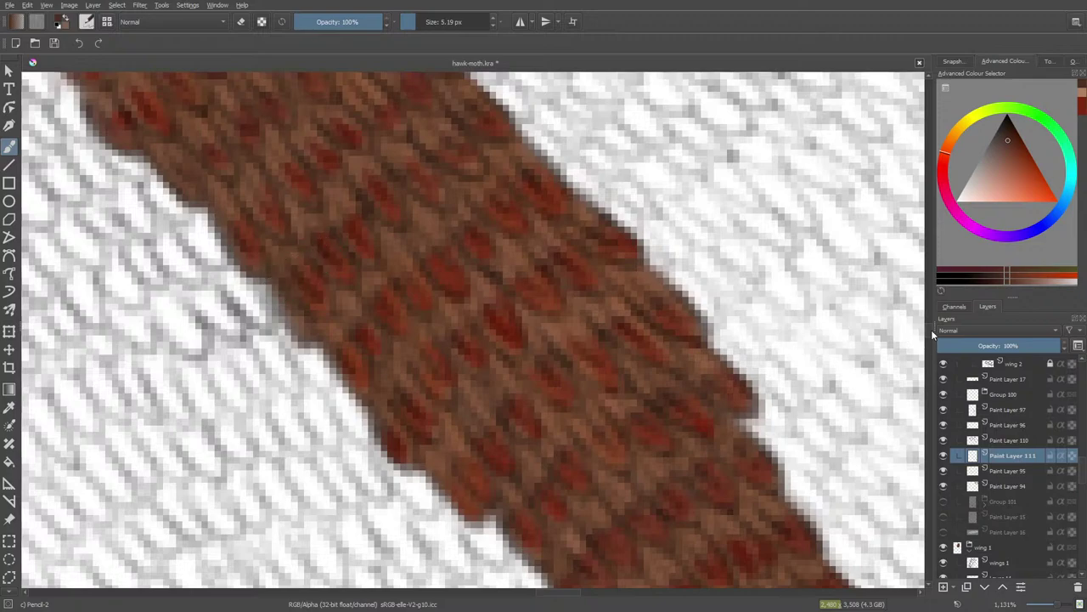
pyautogui.moveTo(929, 338); pyautogui.dragTo(931, 334)
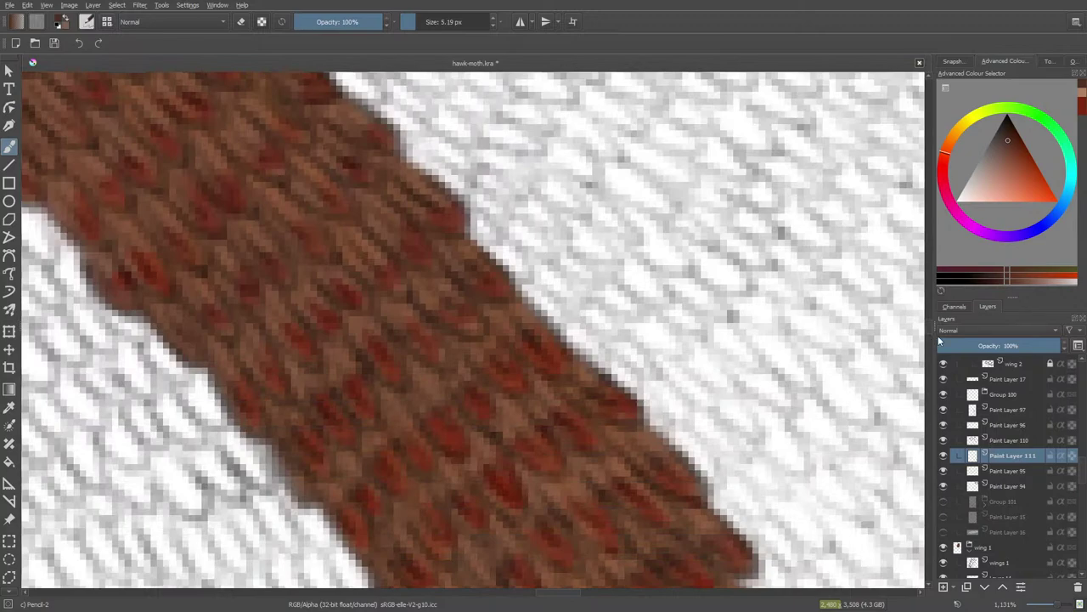
# - Extend the dark brown scale shading up the widening vein band towards the fork where the white gap between the bands narrows
pyautogui.moveTo(553, 592); pyautogui.dragTo(540, 591)
pyautogui.moveTo(930, 329); pyautogui.dragTo(932, 324)
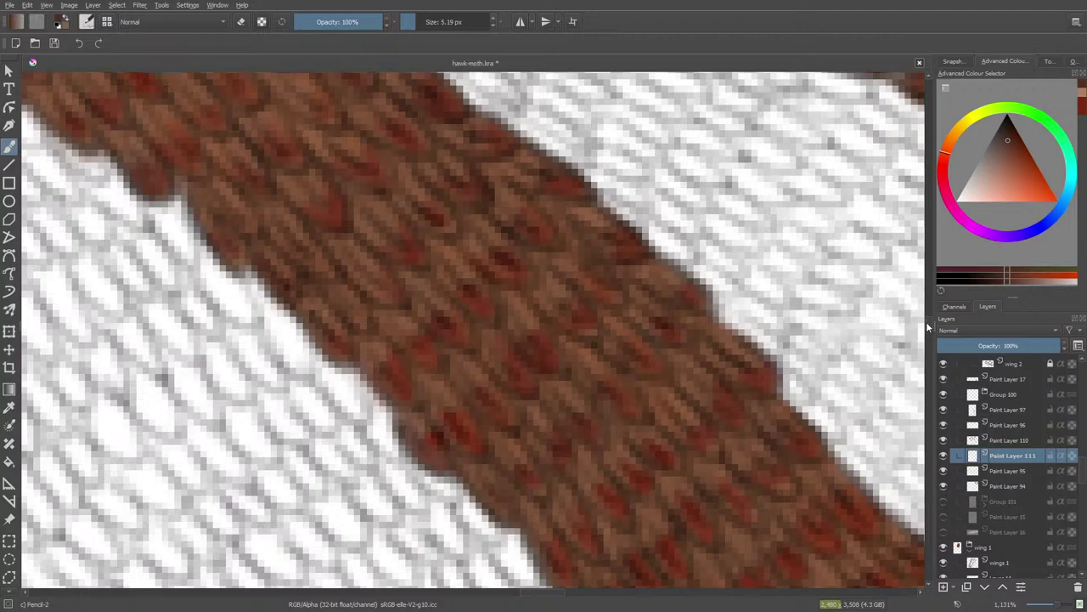
pyautogui.scroll(3, 926, 322)
pyautogui.moveTo(536, 591); pyautogui.dragTo(520, 588)
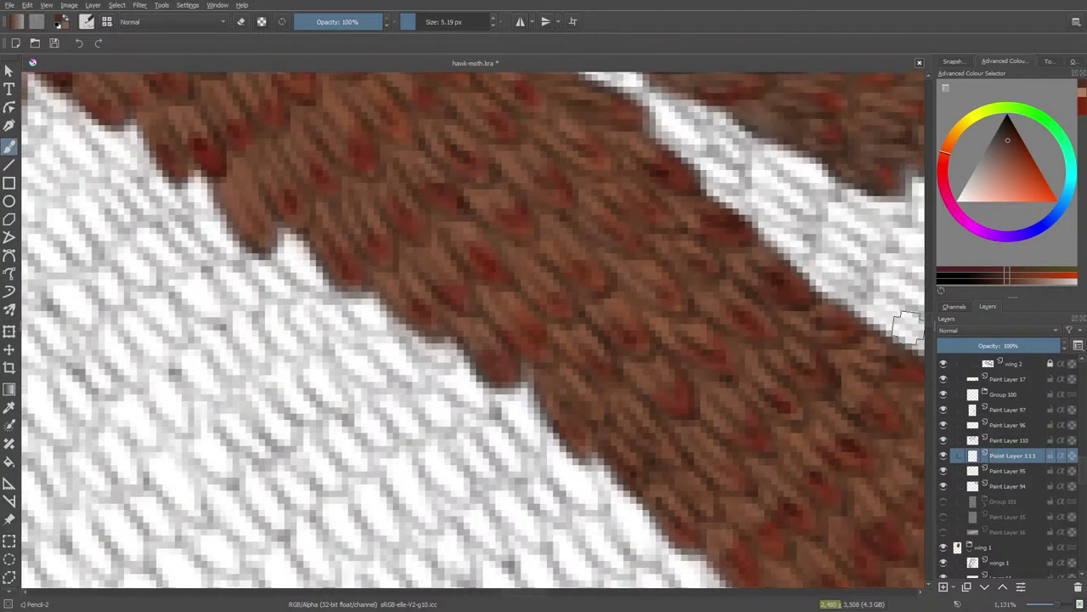
pyautogui.scroll(3, 928, 314)
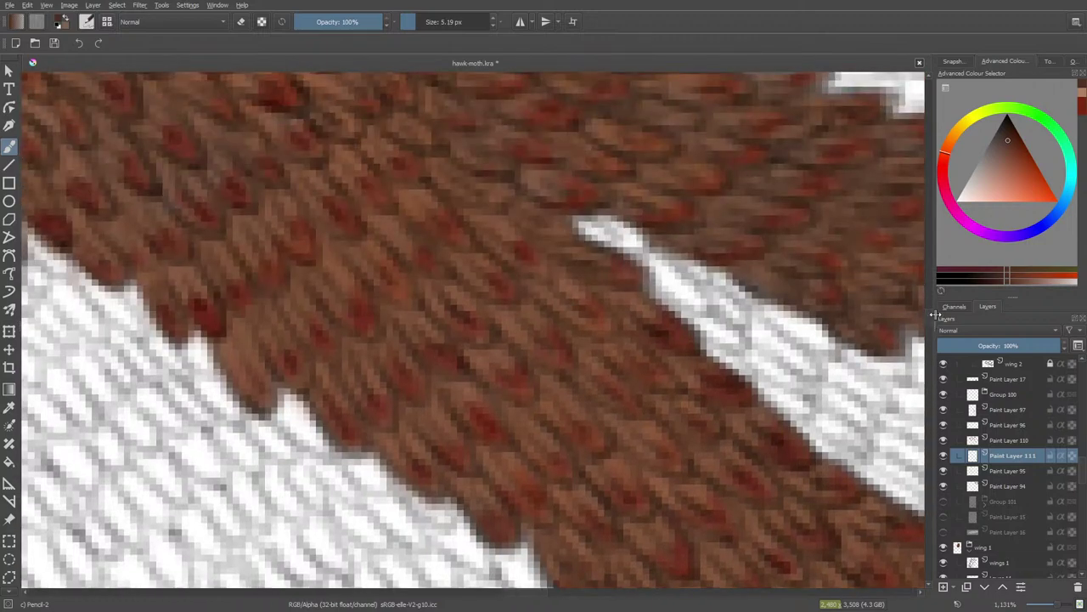